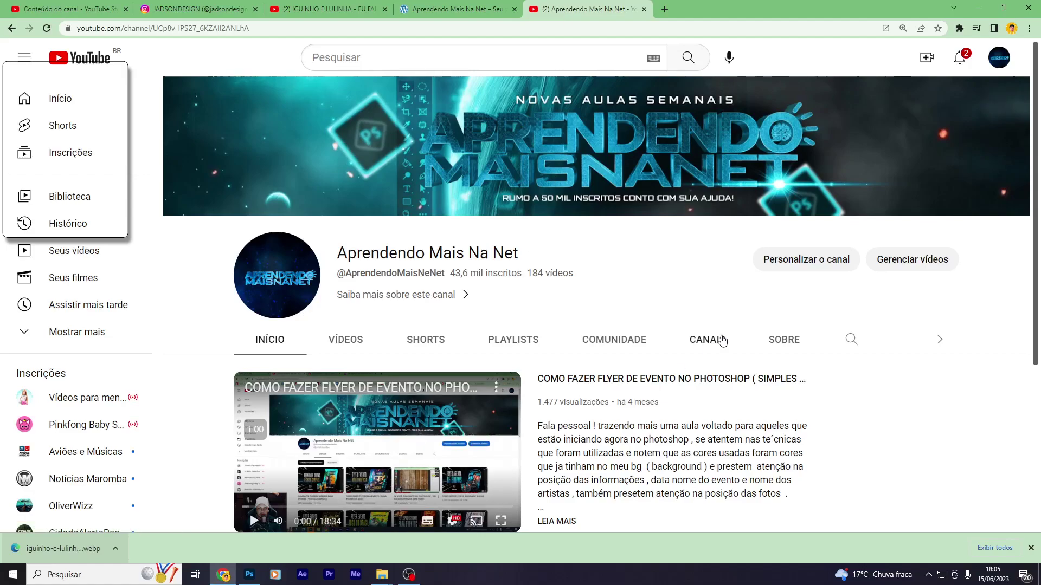
View the Aprendendo Mais Na Net channel's videos, then switch to the aprendendomaisnanet.com website
left_click(339, 347)
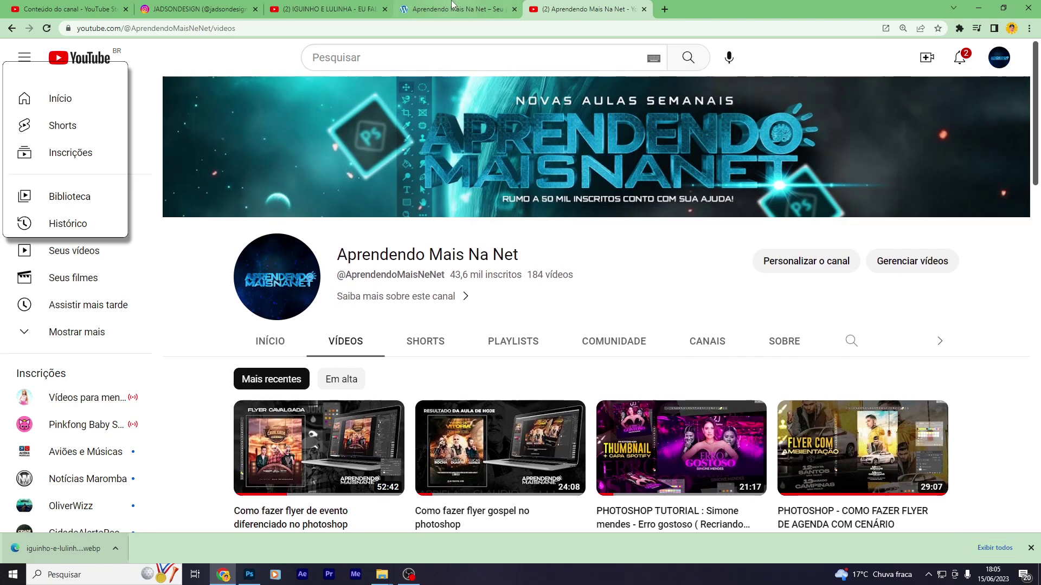
left_click(454, 7)
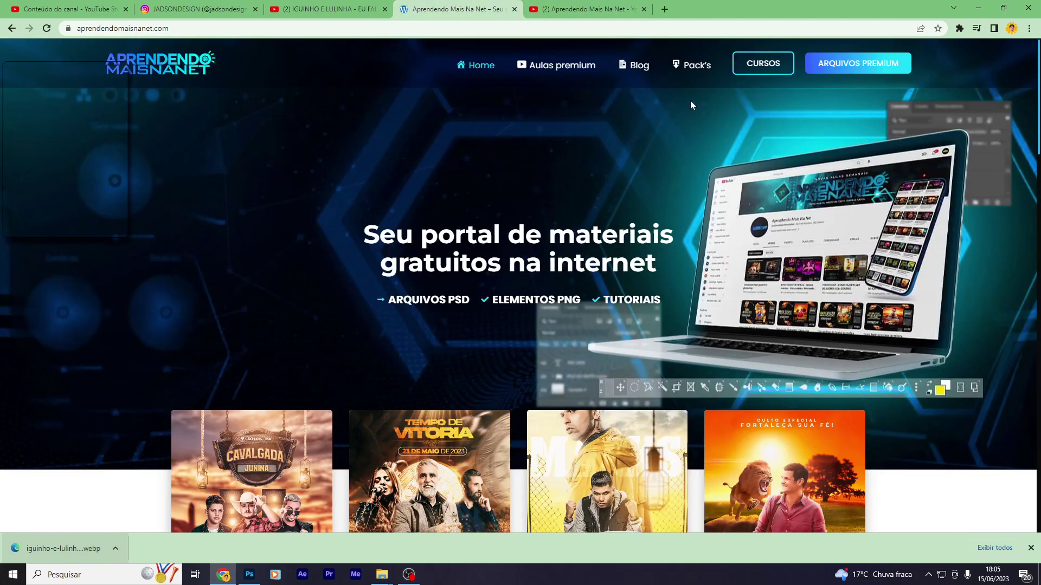
Open the site's free PSD blog, check the designer's Instagram, then return to the IGUINHO E LULINHA video
left_click(647, 73)
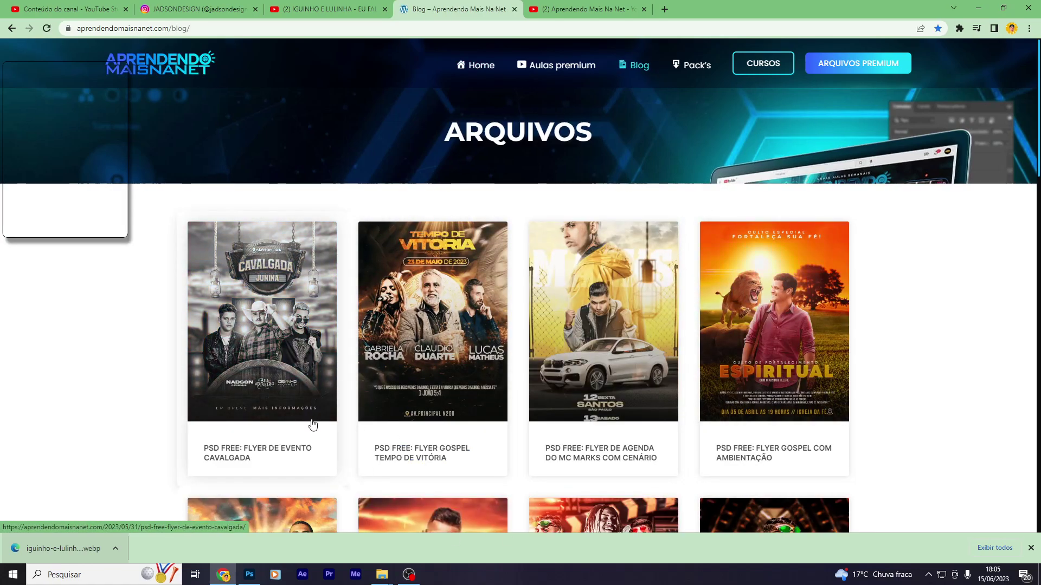
left_click(183, 6)
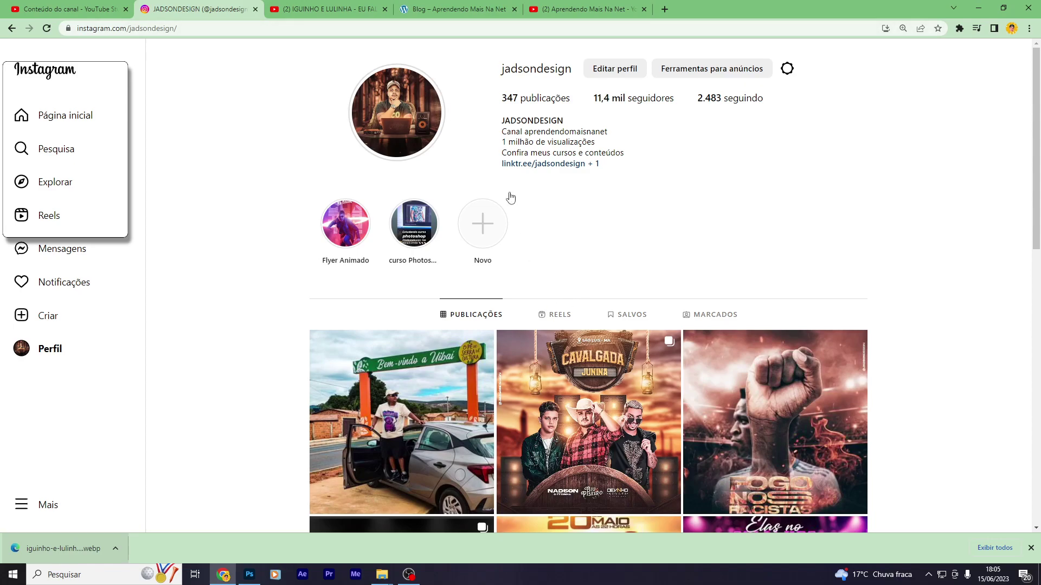
left_click(366, 5)
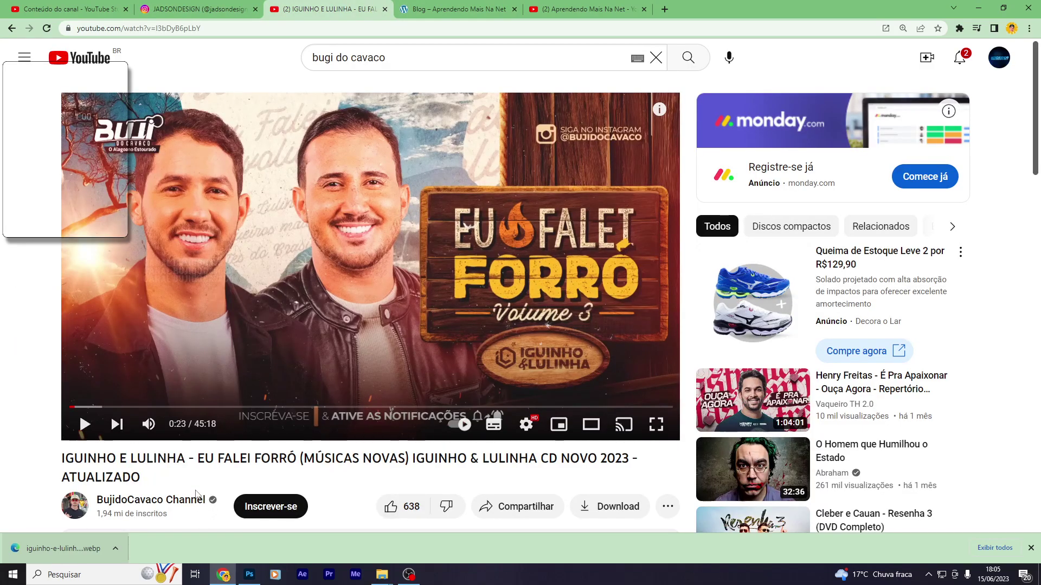
Open the BujidoCavaco Channel and scroll through its list of videos
scroll(196, 496, "down", 3)
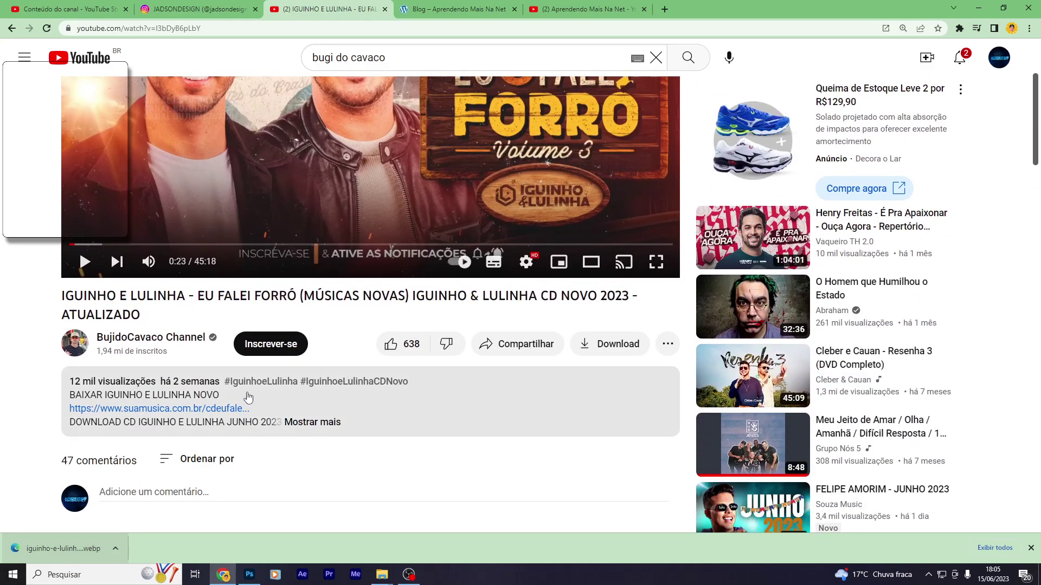
scroll(325, 369, "down", 2)
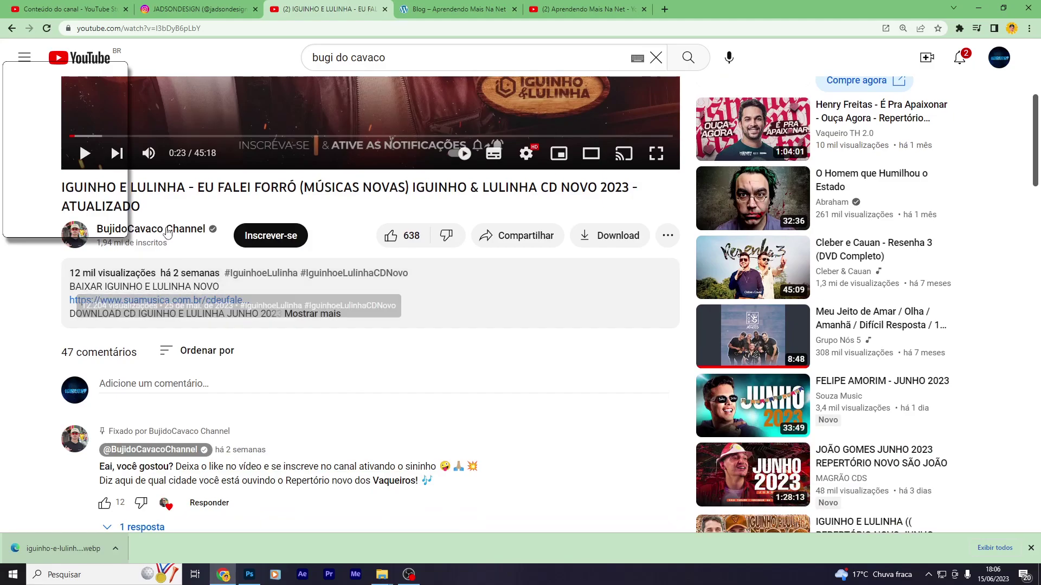
scroll(136, 232, "up", 2)
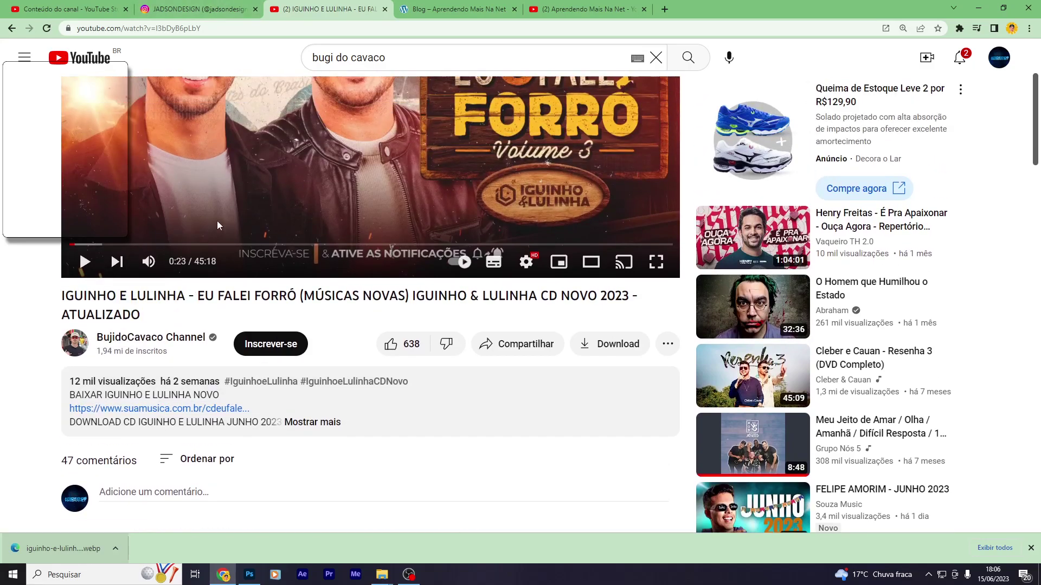
scroll(217, 220, "up", 1)
left_click(232, 387)
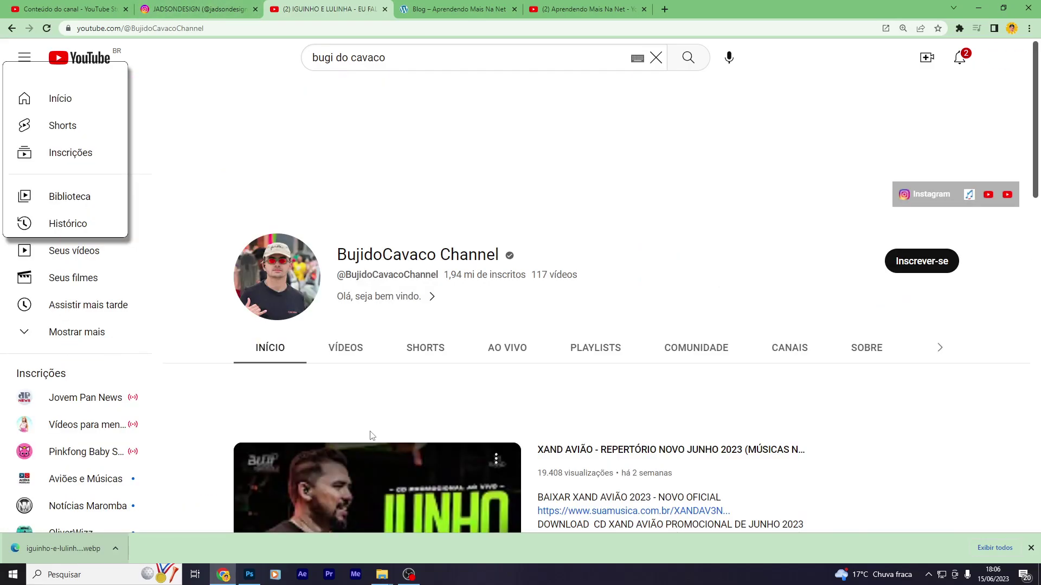
left_click(368, 283)
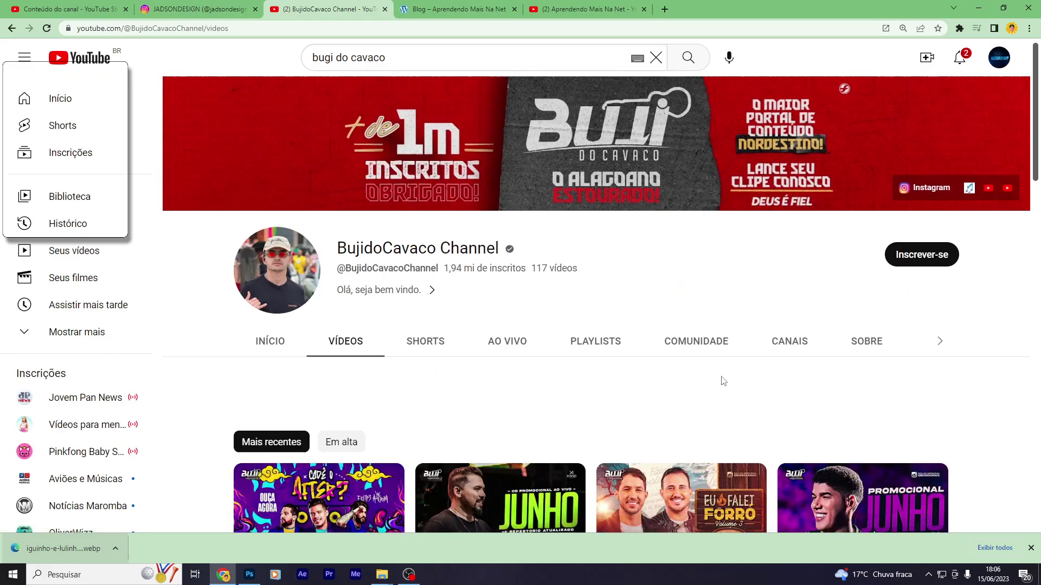
scroll(1021, 392, "down", 3)
scroll(1021, 392, "down", 4)
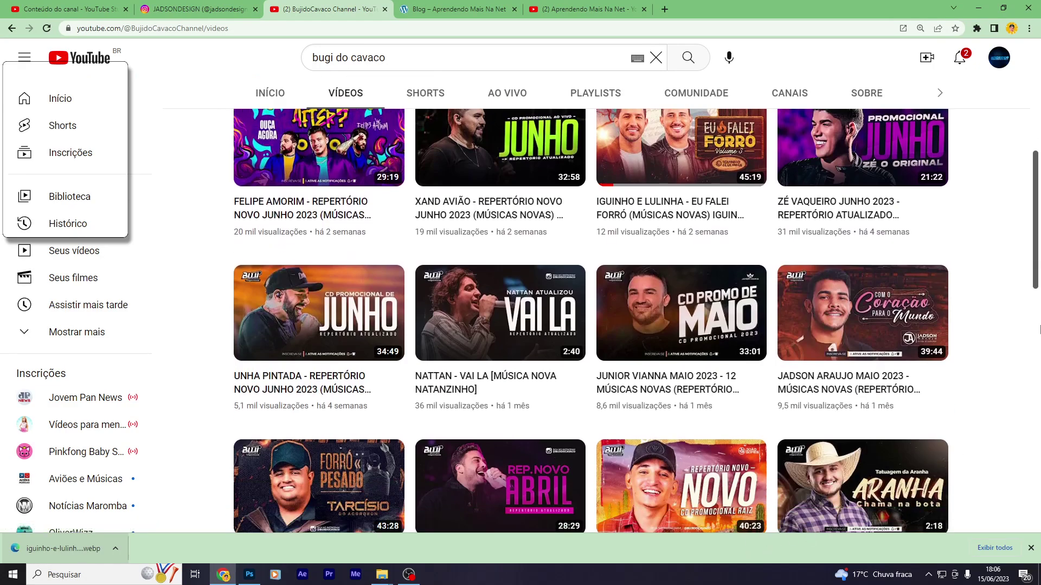
scroll(1021, 392, "down", 1)
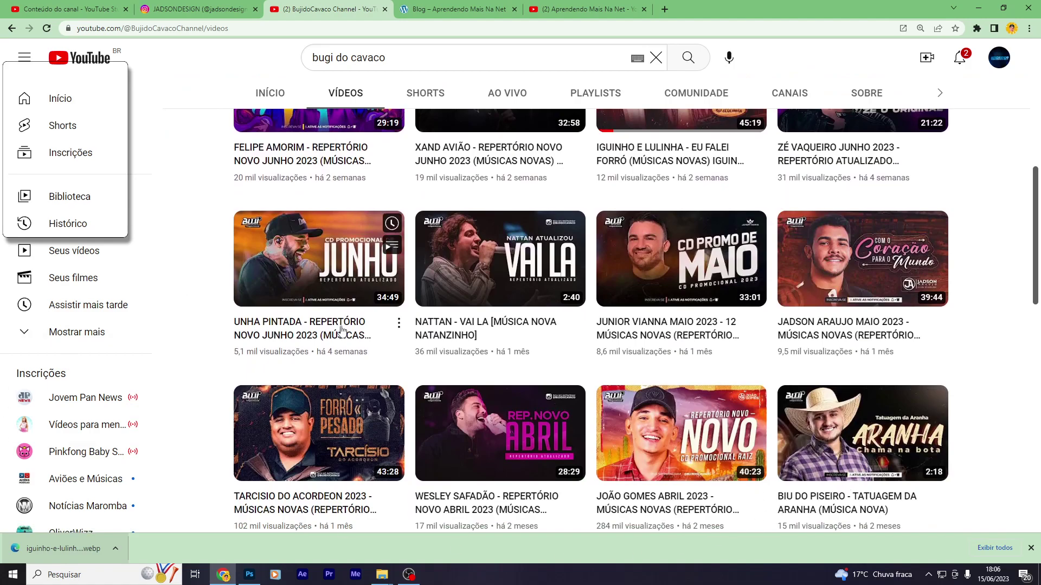
scroll(819, 494, "down", 2)
scroll(392, 469, "down", 3)
scroll(392, 469, "up", 6)
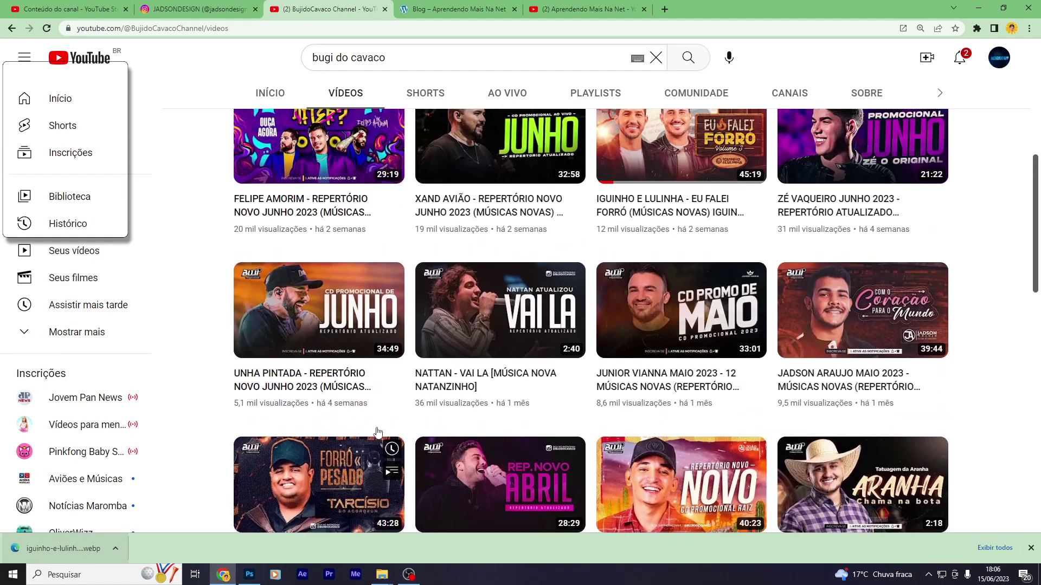
scroll(895, 486, "up", 1)
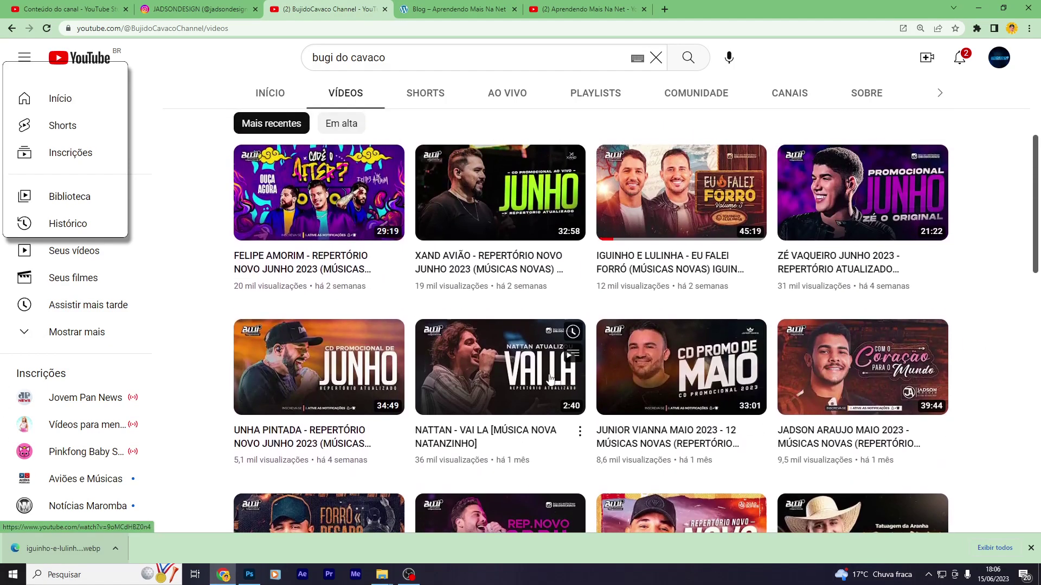
mouse_move(681, 326)
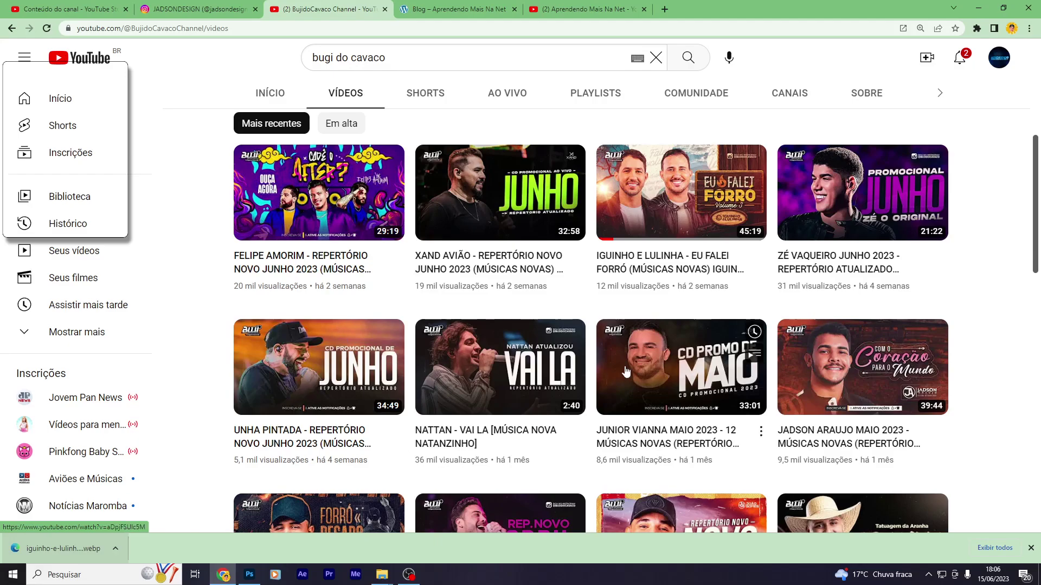
scroll(689, 371, "down", 1)
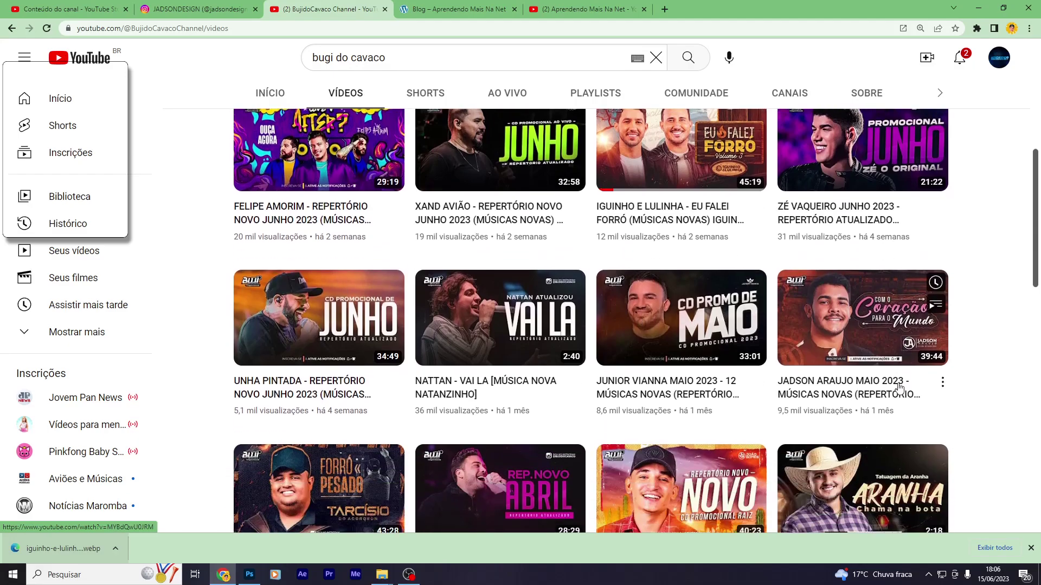
scroll(899, 388, "down", 3)
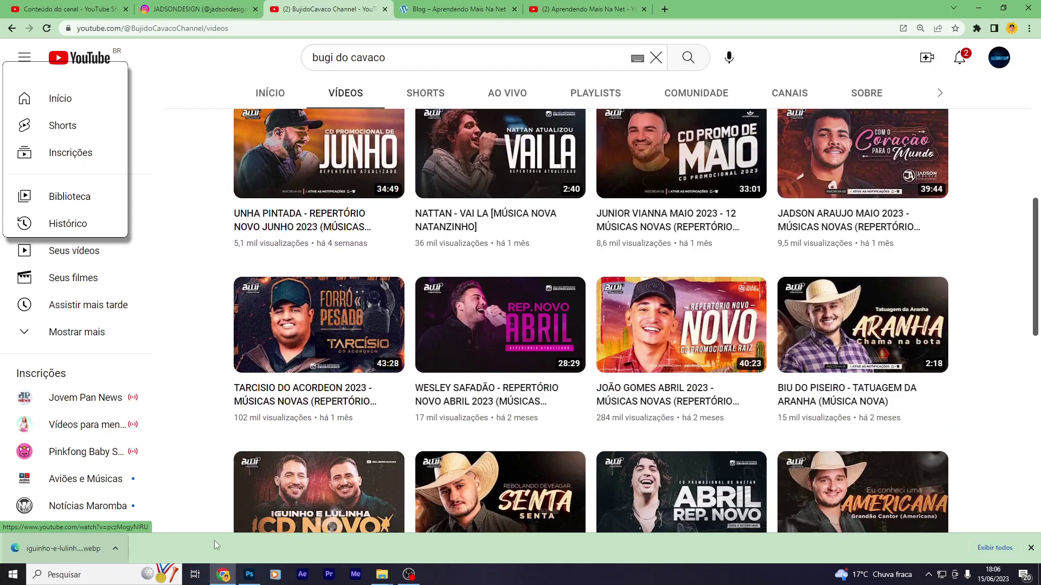
View the downloaded photo of the duo, then return to the channel's video list
left_click(68, 552)
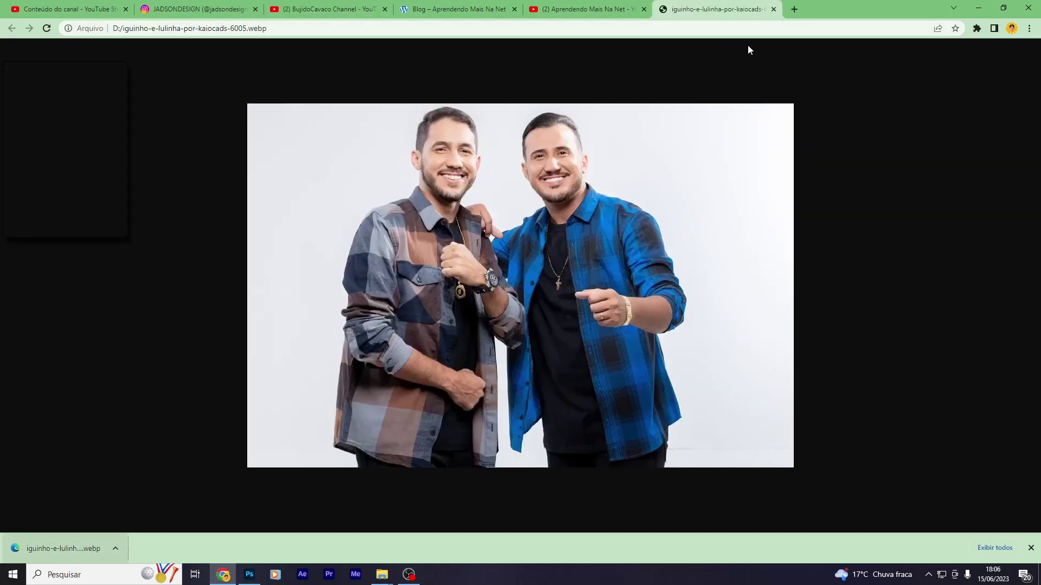
left_click(773, 10)
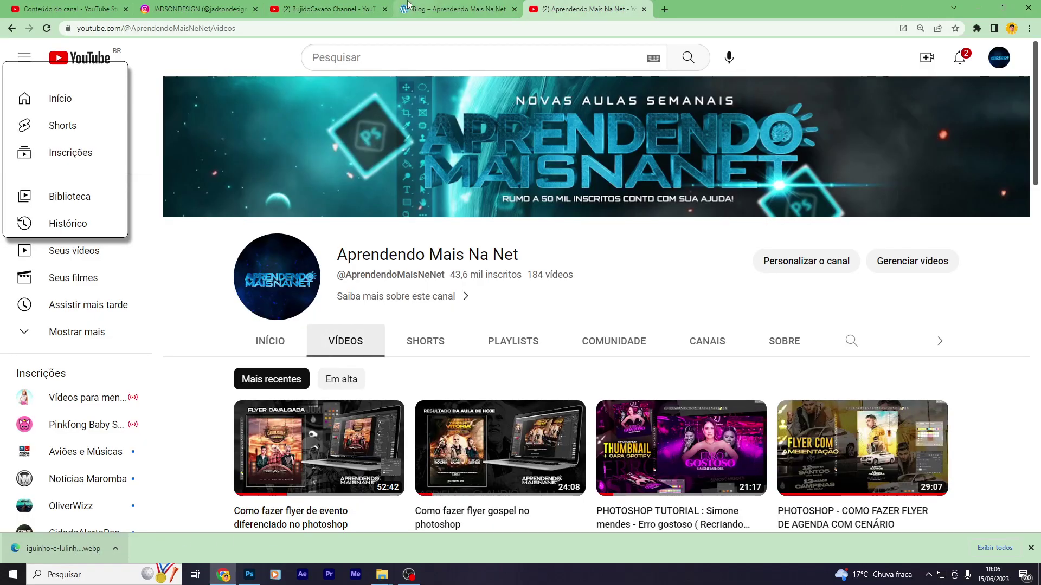
left_click(195, 8)
left_click(325, 9)
scroll(574, 255, "up", 4)
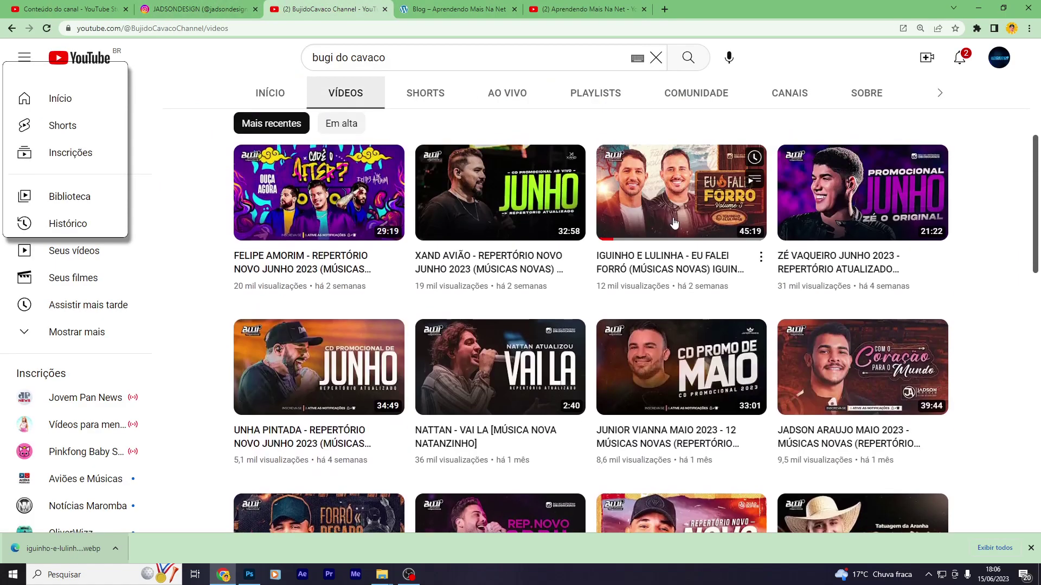
Play the Eu Falei Forró video, muting and skipping the ad, pause it, and switch to Photoshop
left_click(624, 255)
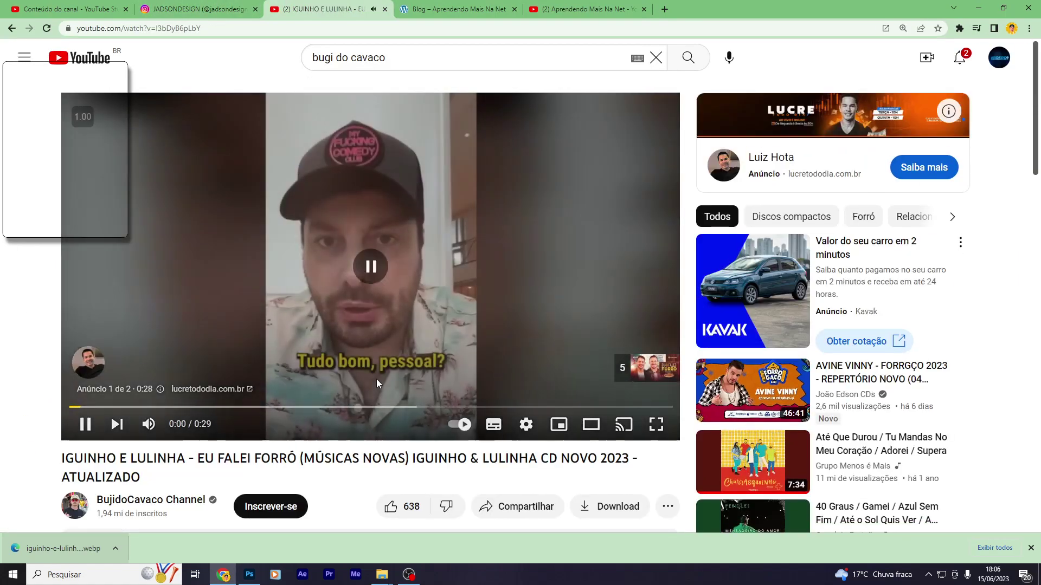
left_click(149, 424)
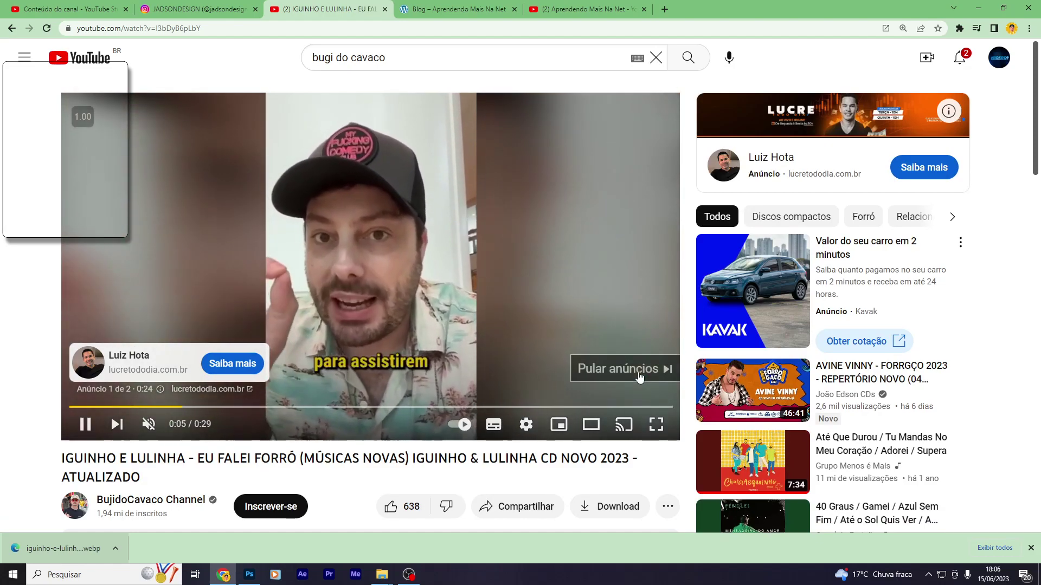
left_click(638, 372)
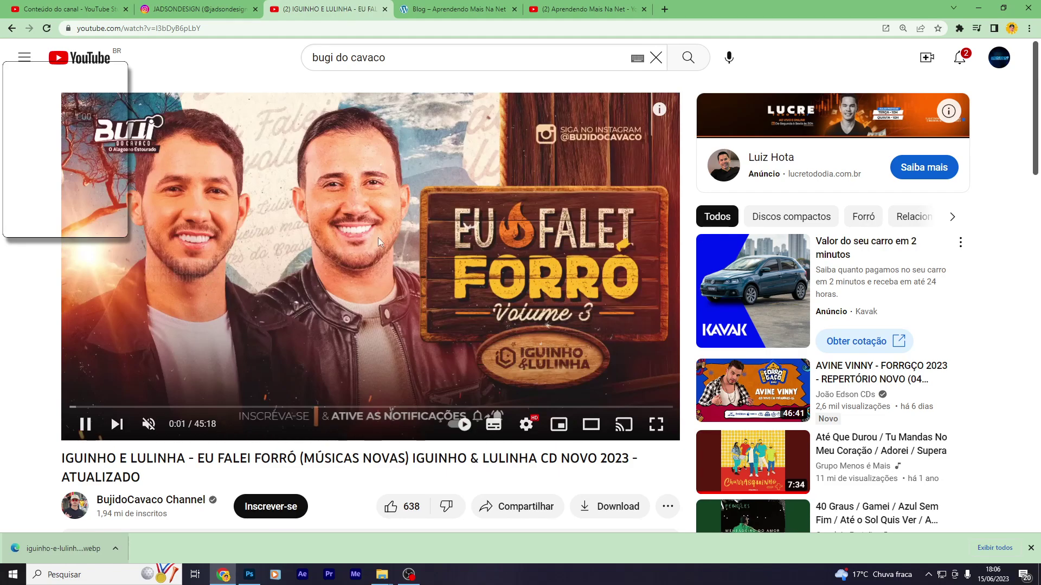
left_click(168, 266)
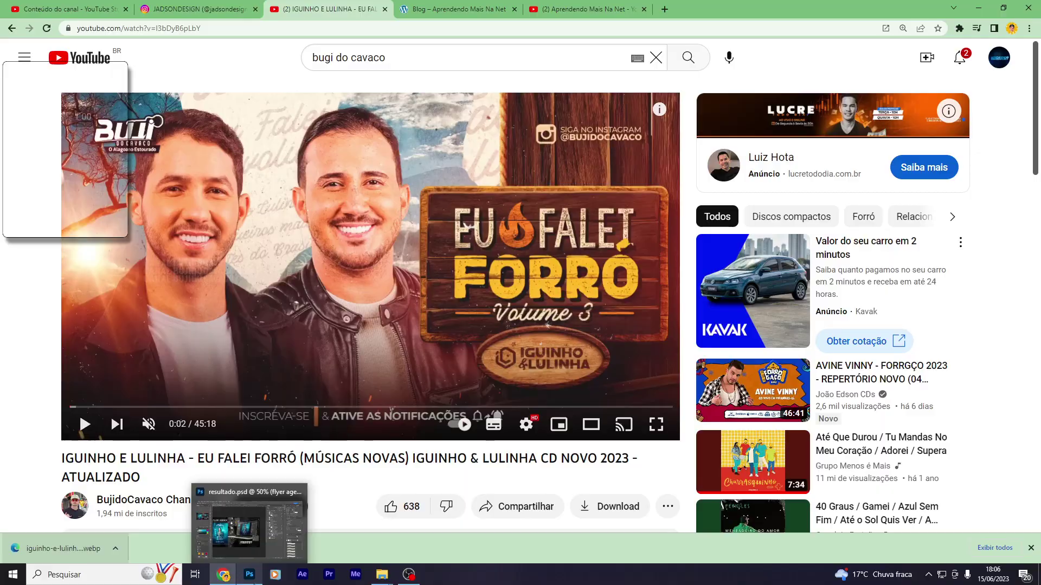
left_click(260, 581)
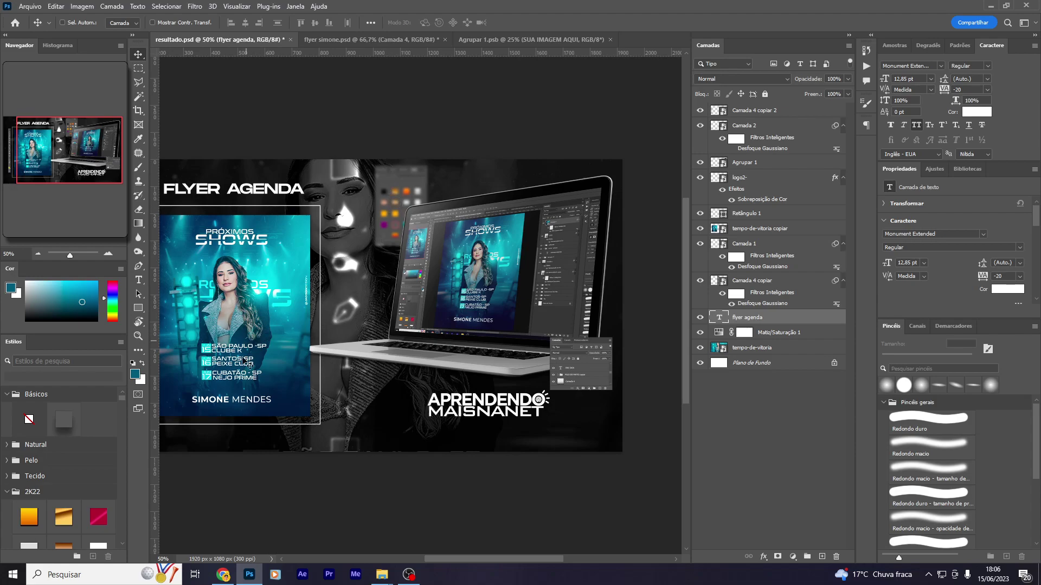
Create a first new document after entering mistyped width and height values
left_click_drag(250, 364, 392, 380)
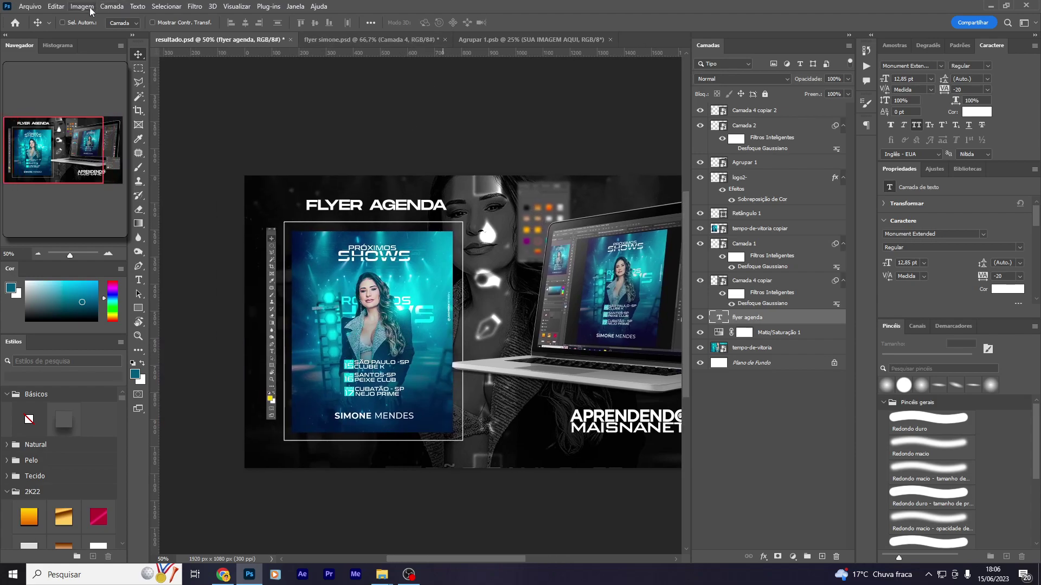
left_click(30, 7)
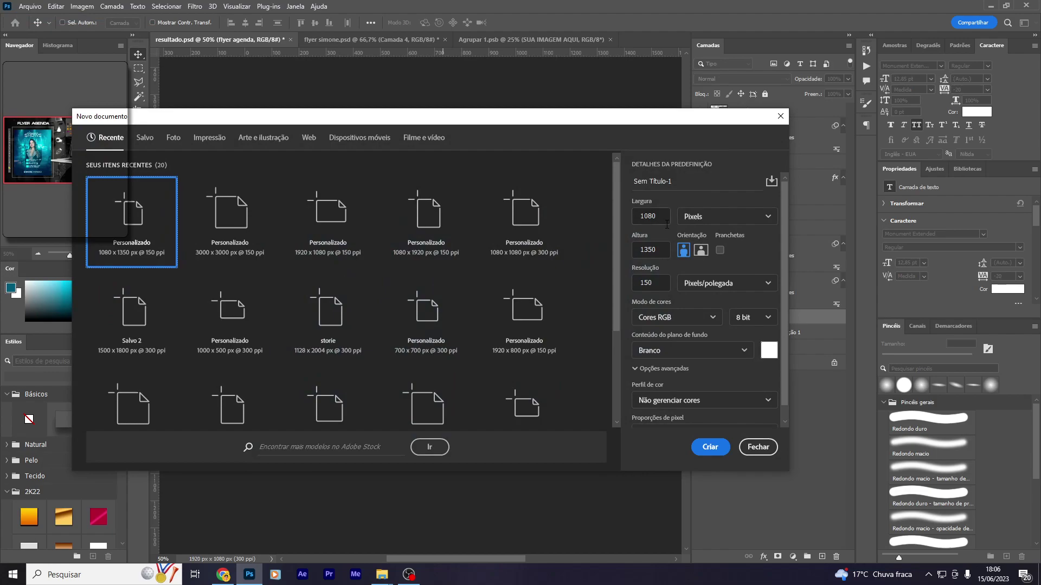
double_click(666, 223)
type("192")
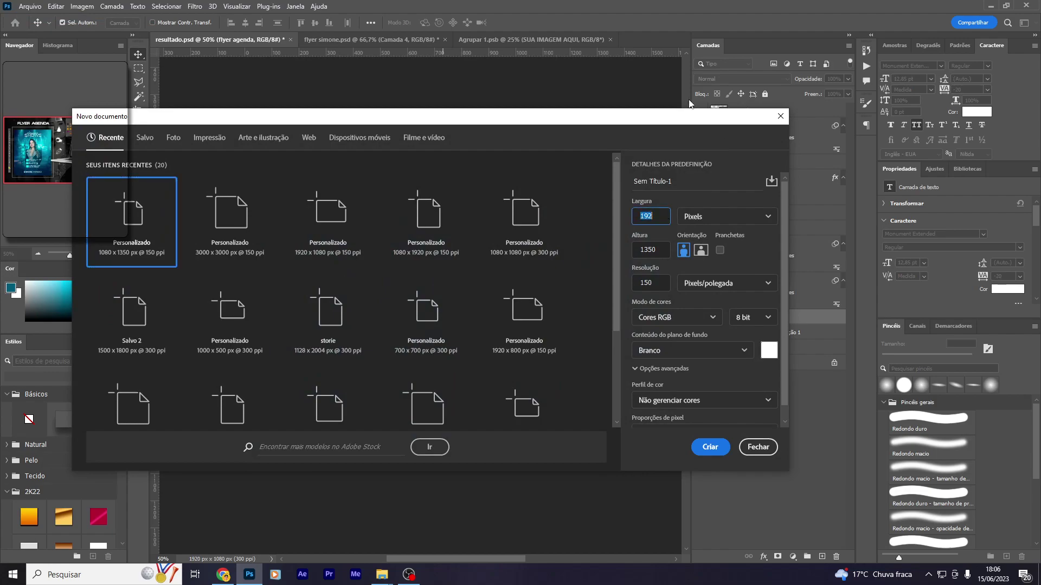
type("80")
key("Tab")
type("192")
key("Return")
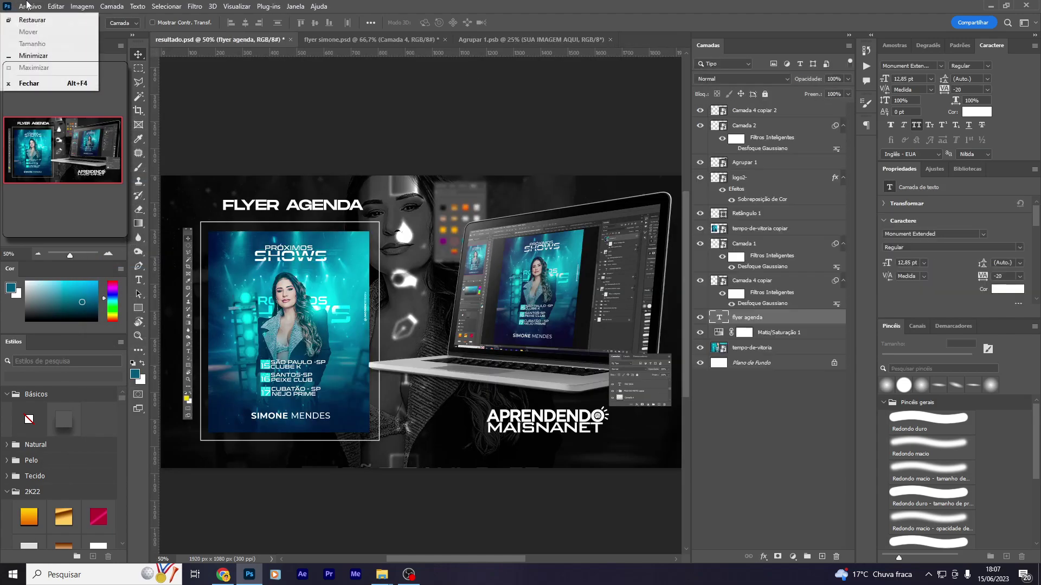
Create a new white 1920 × 1080 px document at 300 ppi
left_click(28, 6)
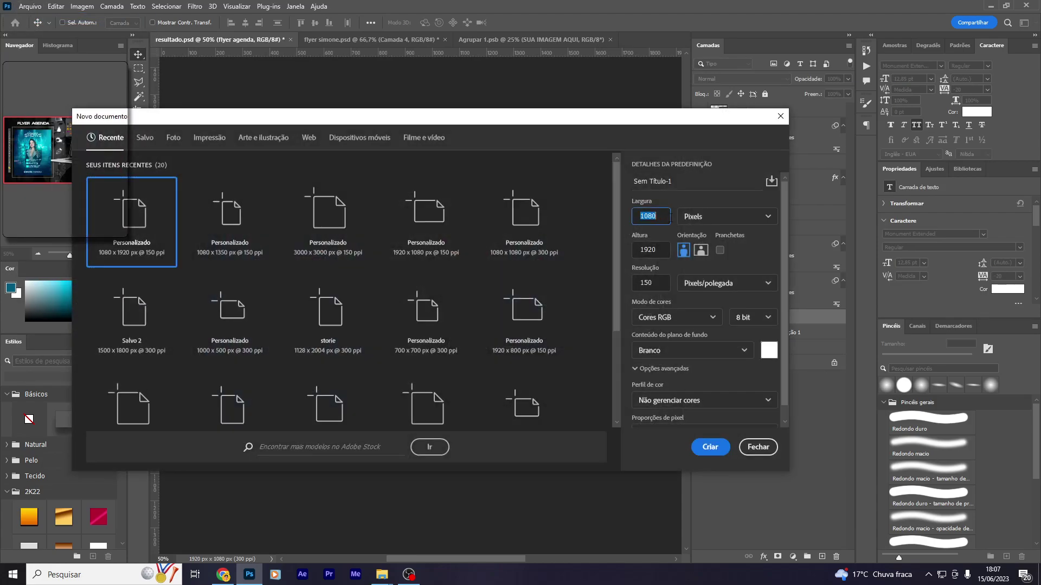
type("0")
key("Tab")
type("10")
left_click(656, 283)
type("300")
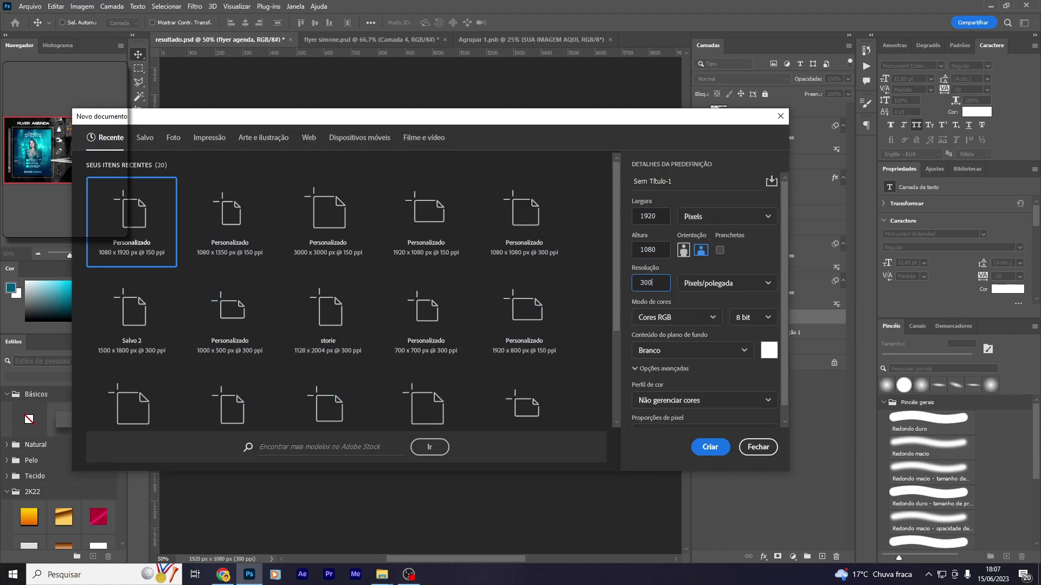
key("Return")
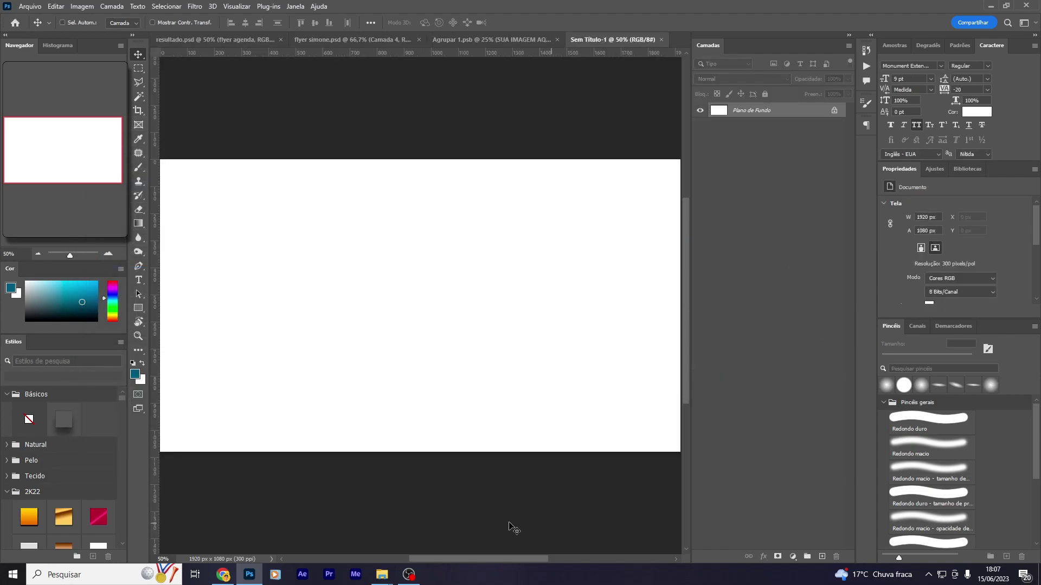
Place the downloaded iguinho-e-lulinha-por-kaiocads-6005 .webp photo into the document as a layer
left_click_drag(479, 559, 482, 560)
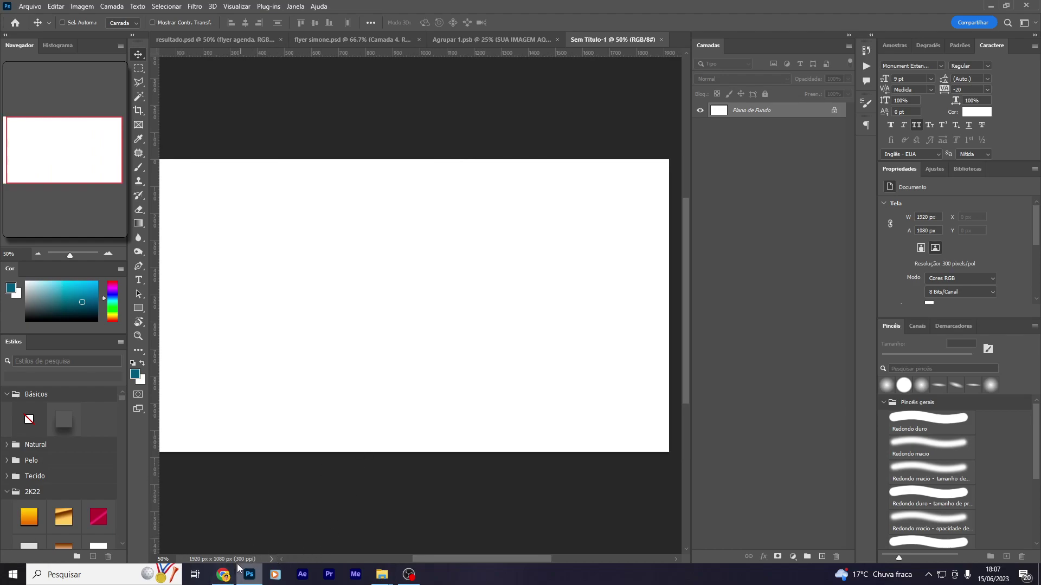
mouse_move(223, 574)
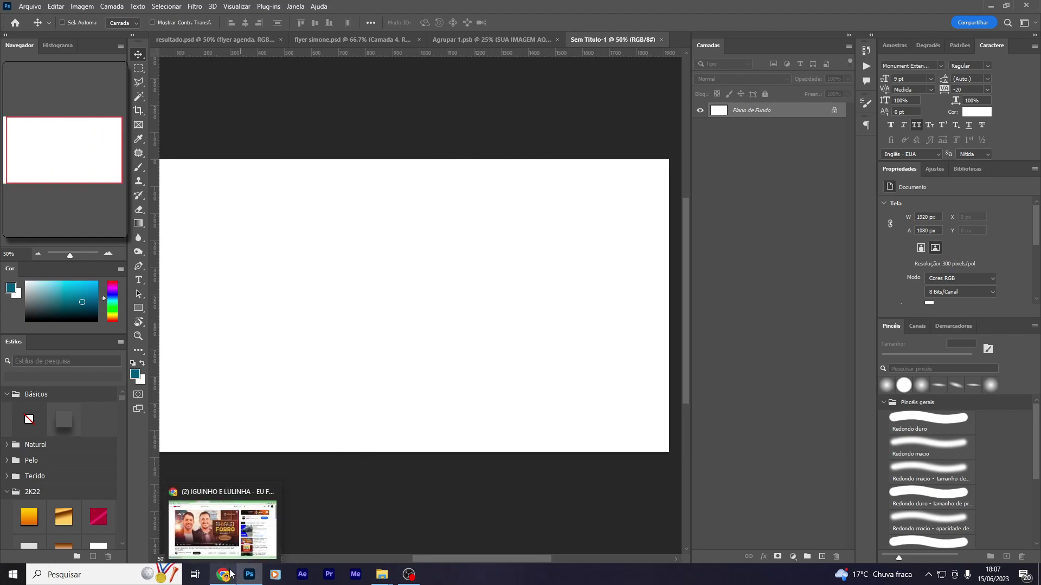
left_click(231, 577)
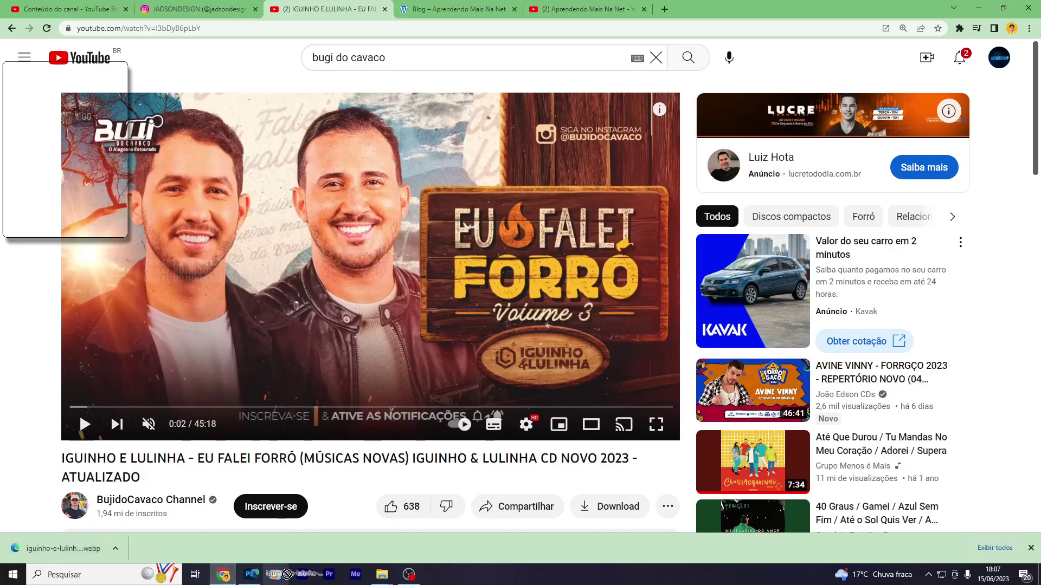
left_click(249, 574)
key("Return")
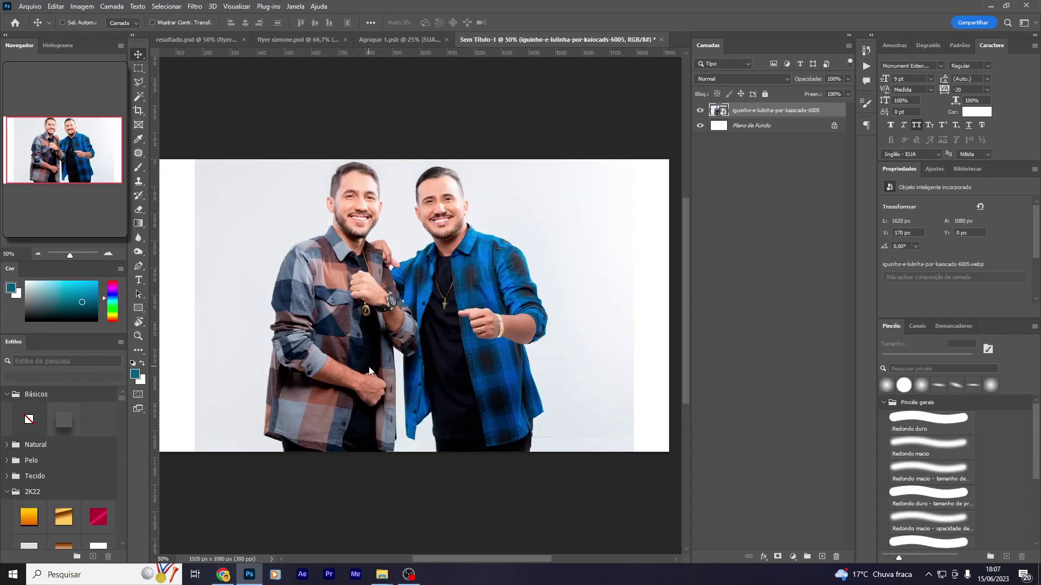
Mask the duo off the grey background with cloud Select Subject and convert the layer to a smart object
key("w")
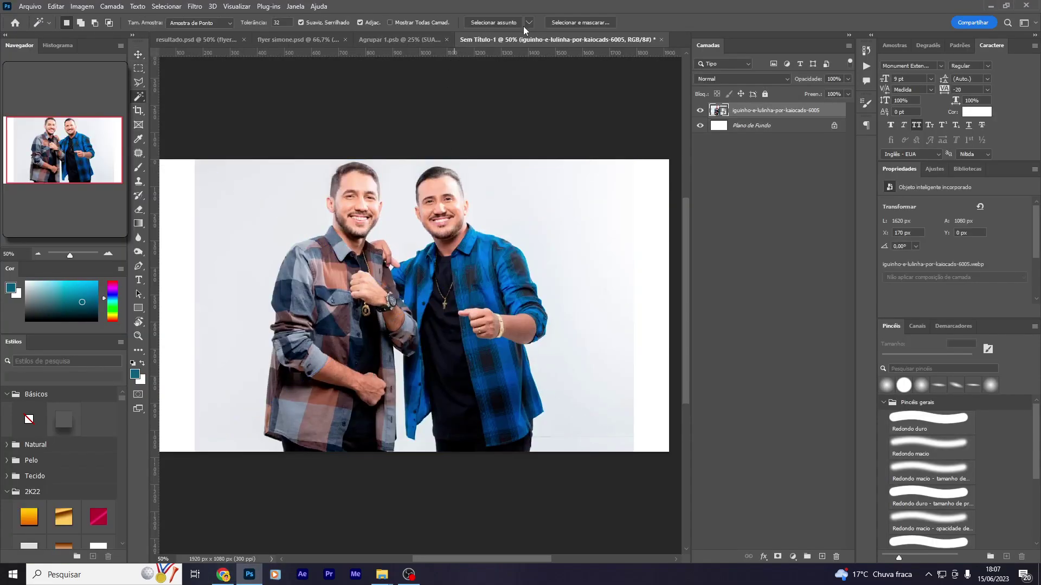
left_click(529, 22)
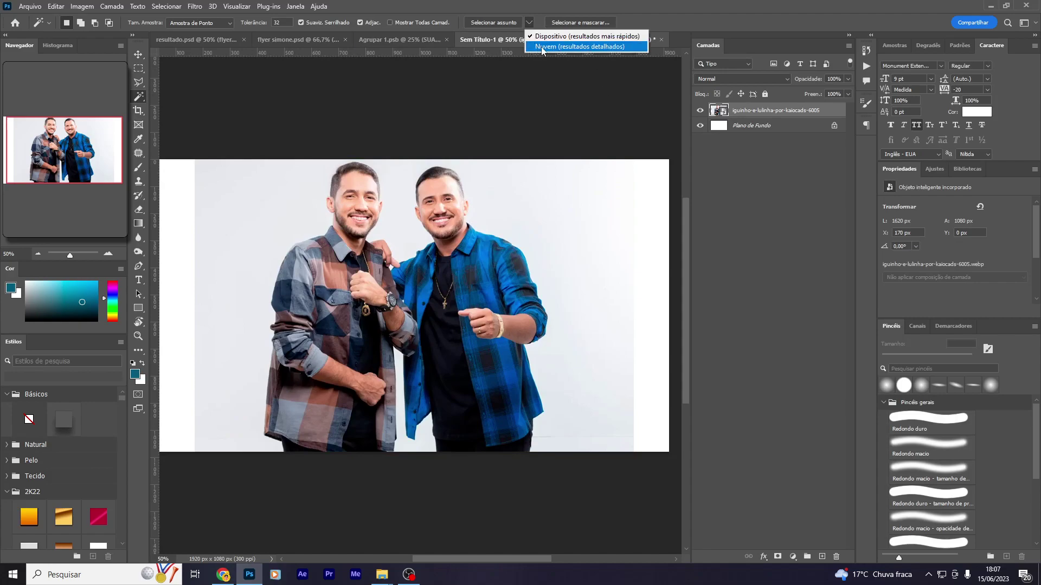
left_click(569, 47)
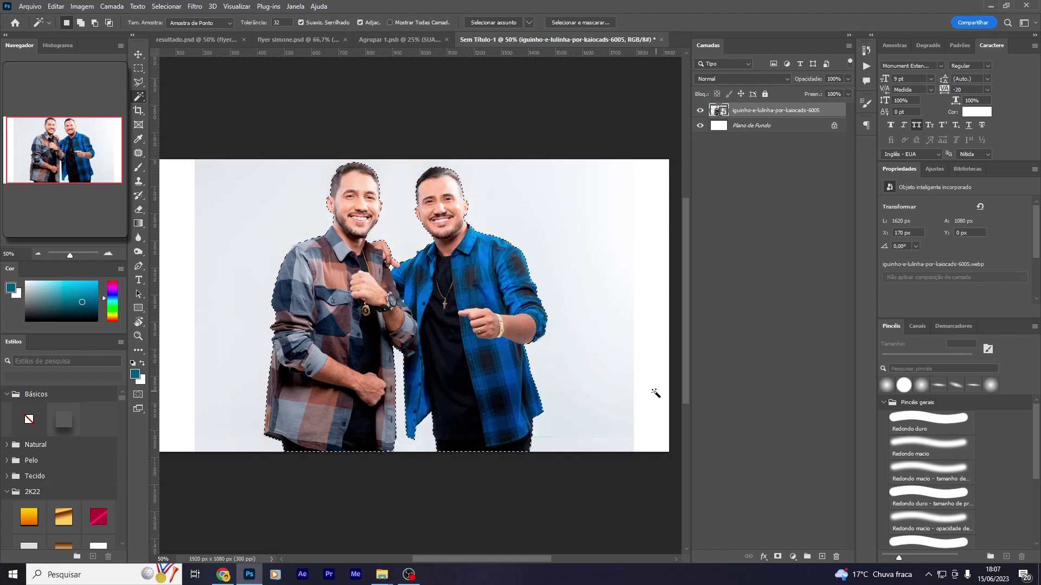
left_click(777, 559)
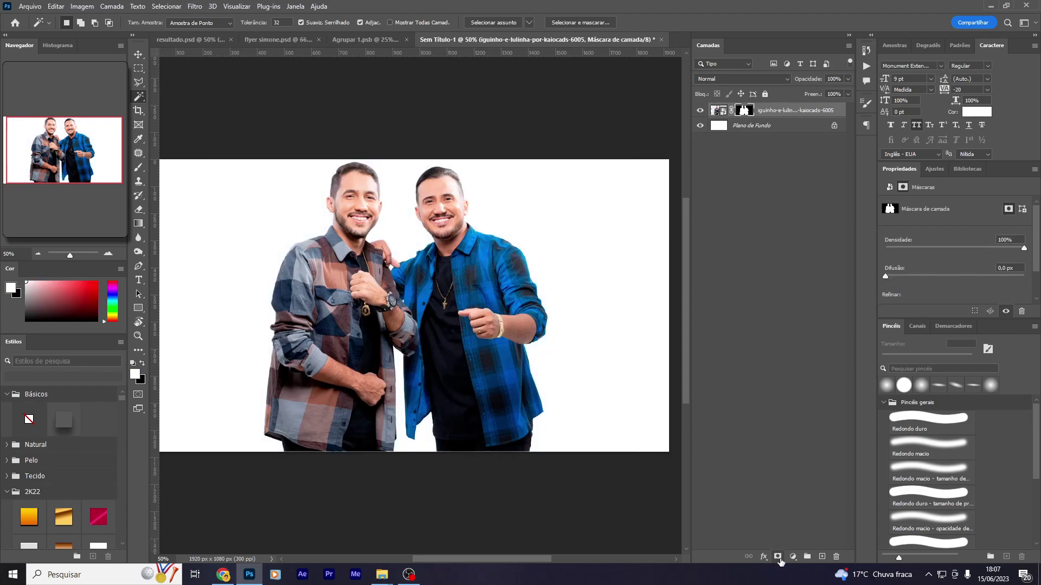
right_click(766, 112)
left_click(813, 231)
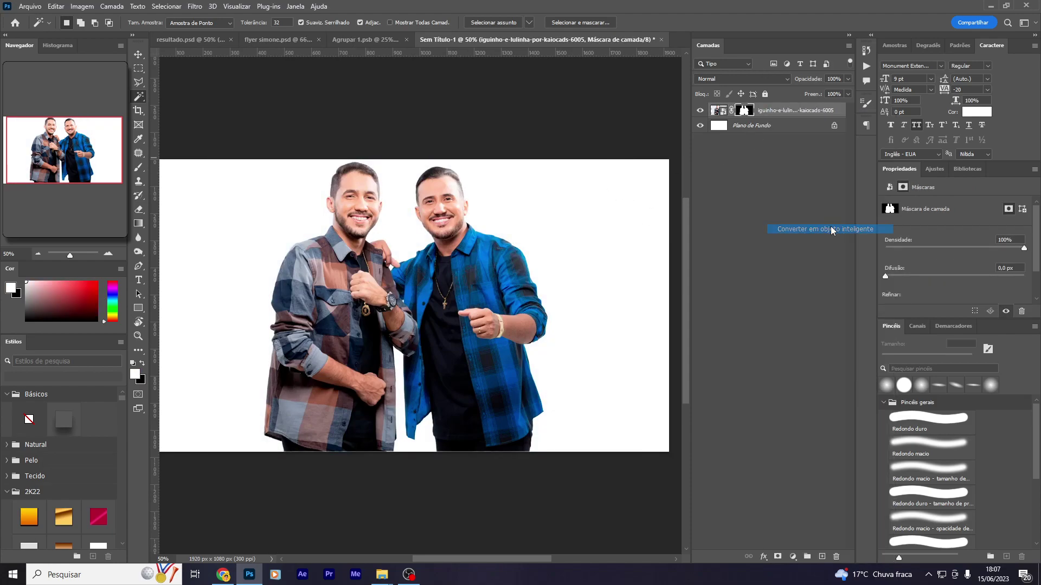
left_click(195, 7)
In Camera Raw, raise clarity to 74 and shadows to +29, set dehaze -21, and lower highlights
left_click(244, 96)
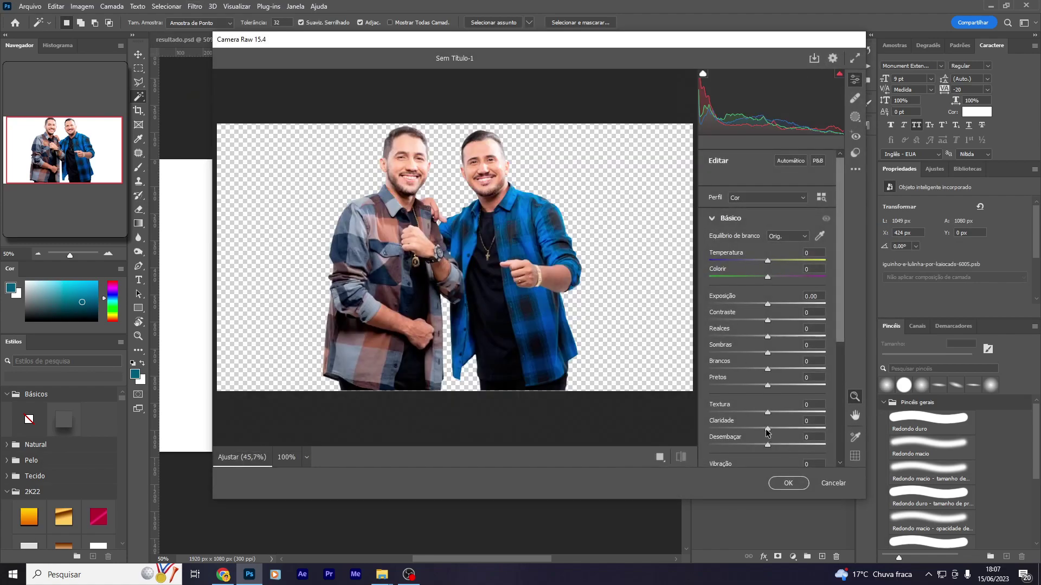
mouse_move(767, 431)
left_mouse_down()
mouse_move(804, 431)
mouse_move(784, 433)
left_mouse_up()
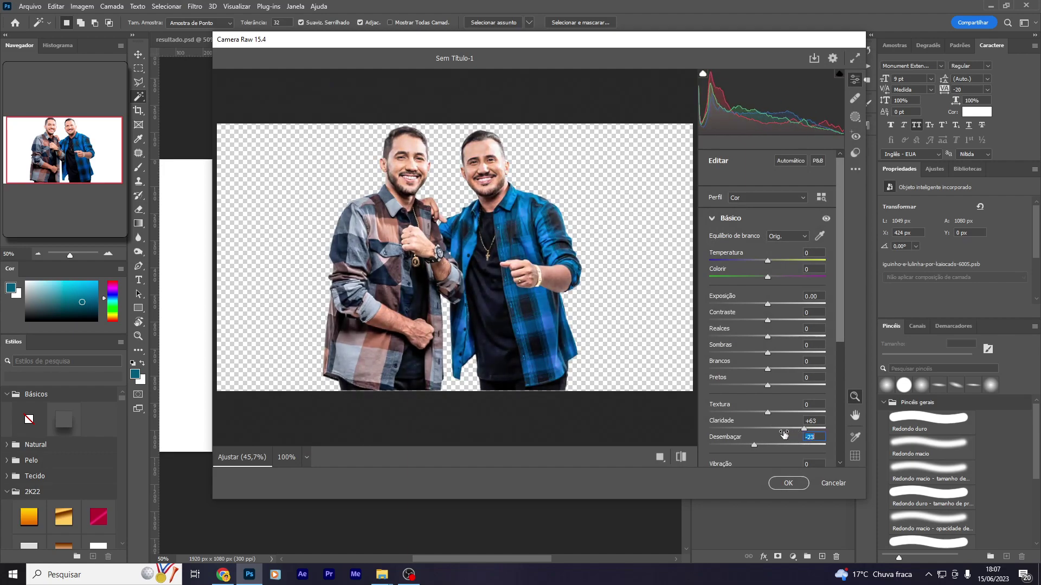
left_click_drag(784, 434, 784, 412)
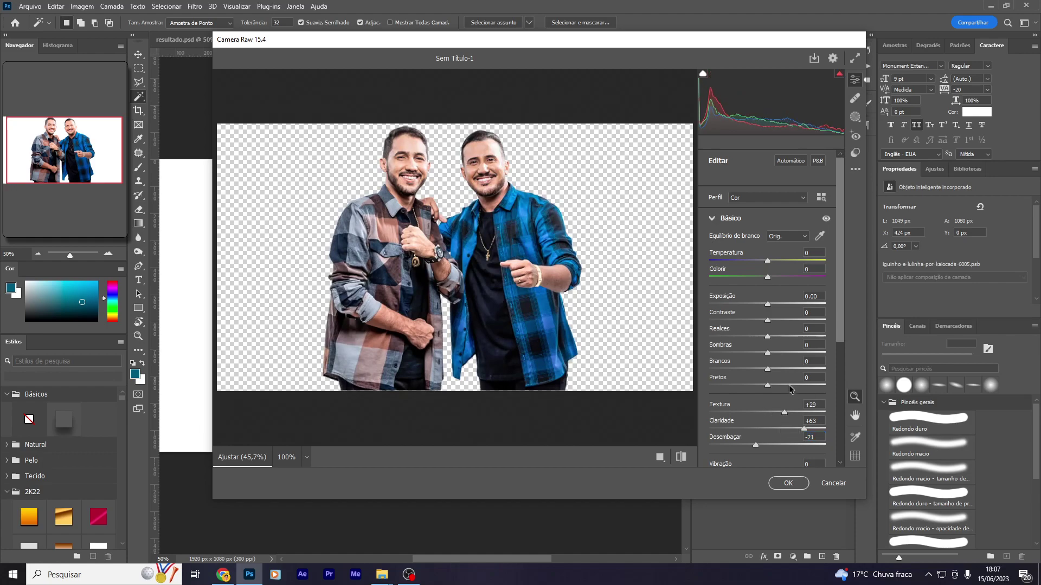
left_click_drag(767, 339, 756, 333)
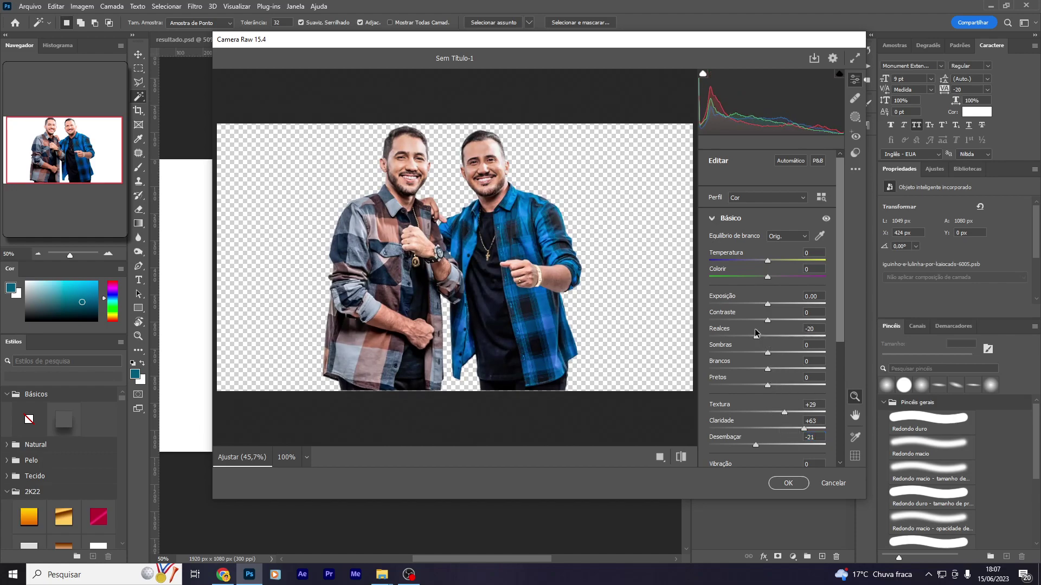
left_click_drag(804, 429, 818, 435)
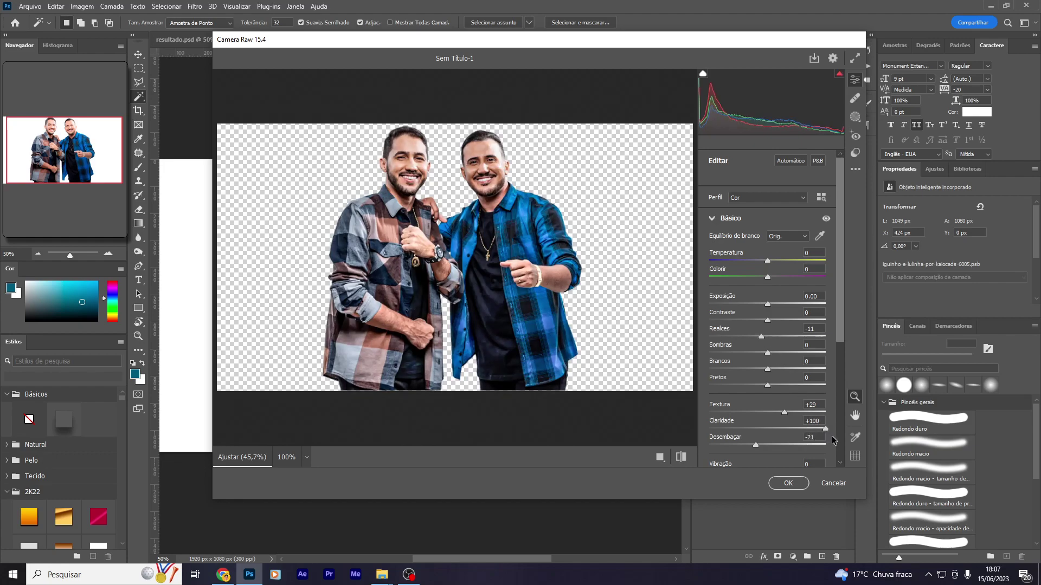
mouse_move(768, 353)
left_mouse_down()
mouse_move(784, 353)
mouse_move(772, 320)
left_mouse_up()
scroll(783, 409, "down", 3)
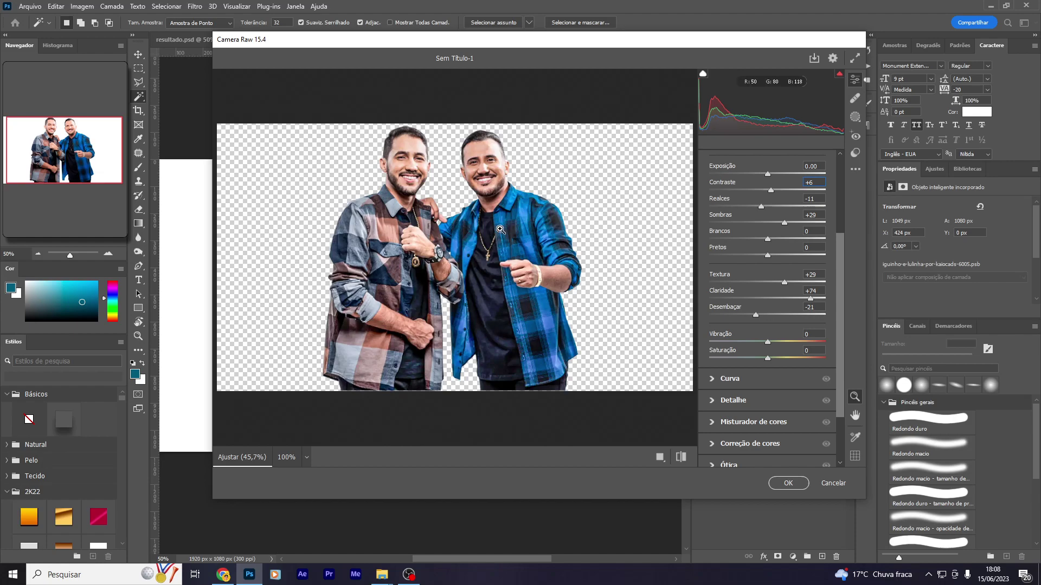
mouse_move(754, 206)
left_mouse_down()
mouse_move(774, 206)
mouse_move(715, 207)
left_mouse_up()
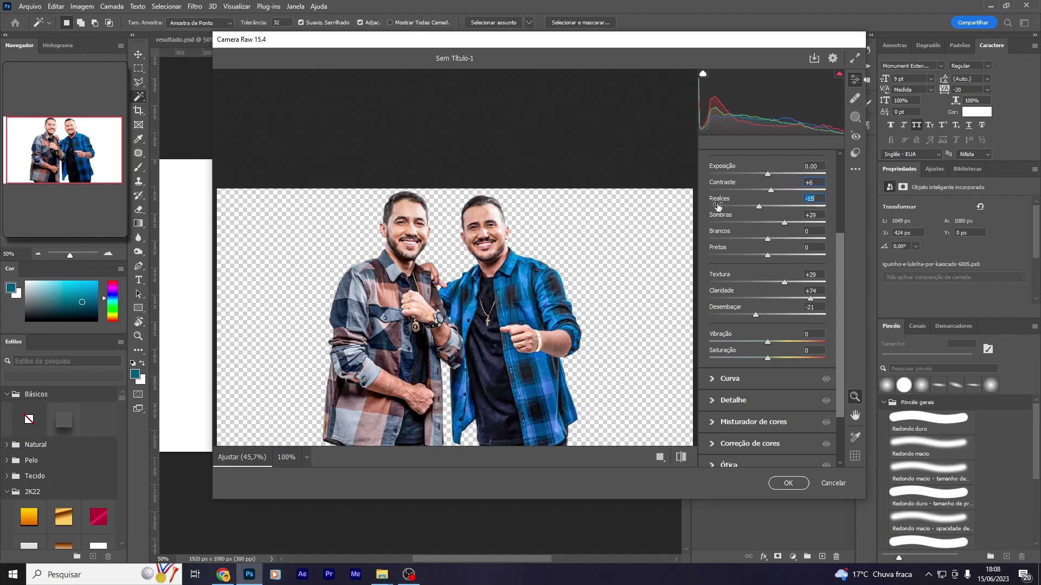
Set noise reduction 30 and colour noise reduction 19, then apply the Camera Raw filter
left_click(713, 407)
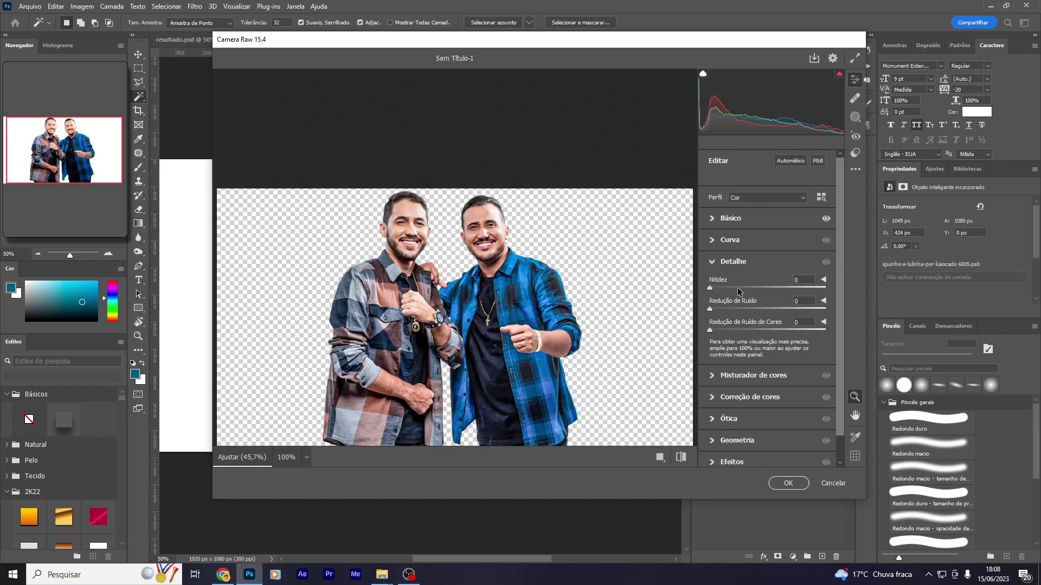
left_click(744, 310)
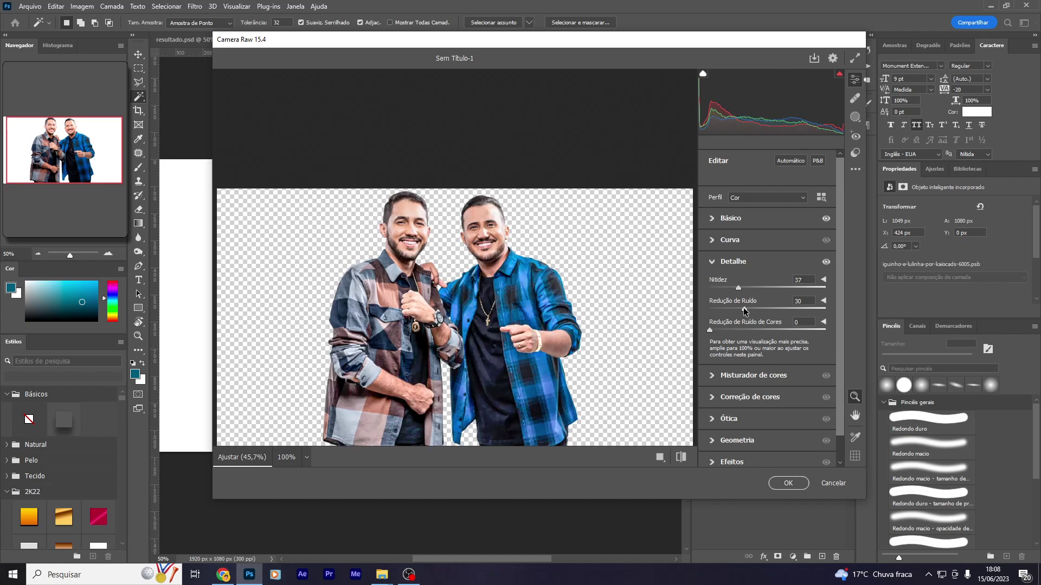
left_click(732, 329)
left_click(793, 488)
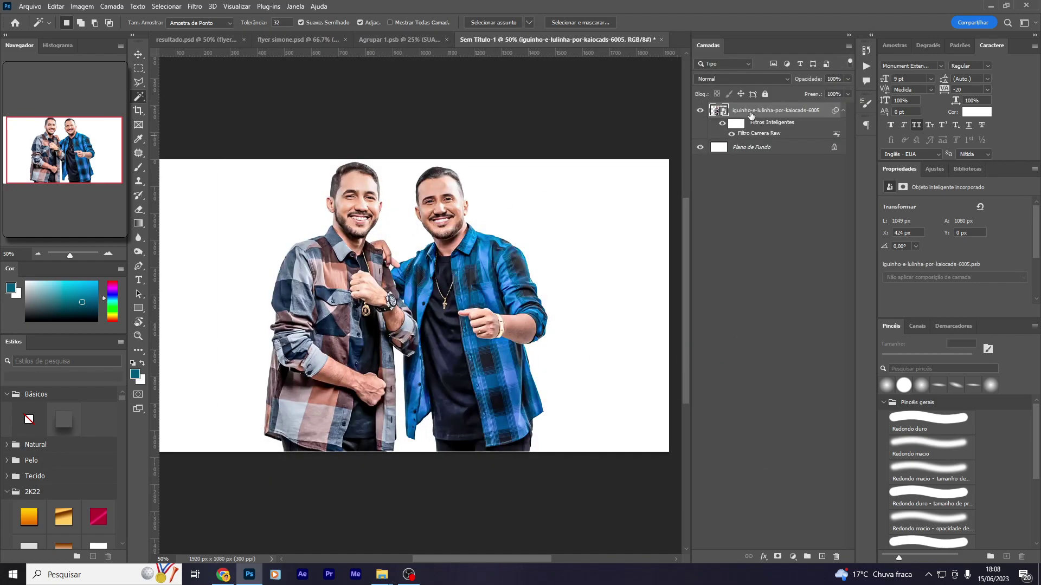
Switch to Chrome and go back to the BujidoCavaco Channel's videos list
scroll(419, 429, "down", 2)
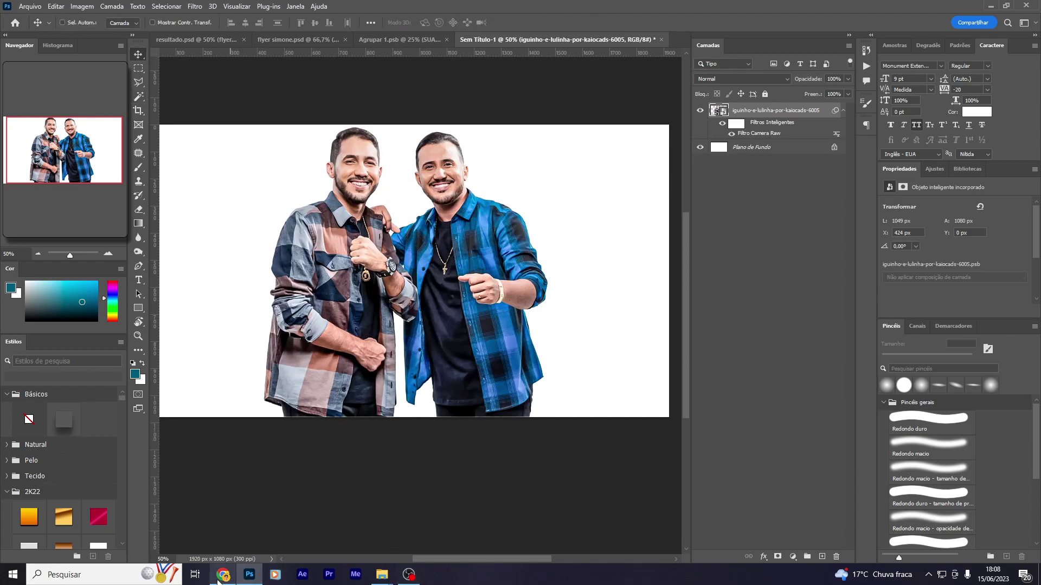
left_click(223, 576)
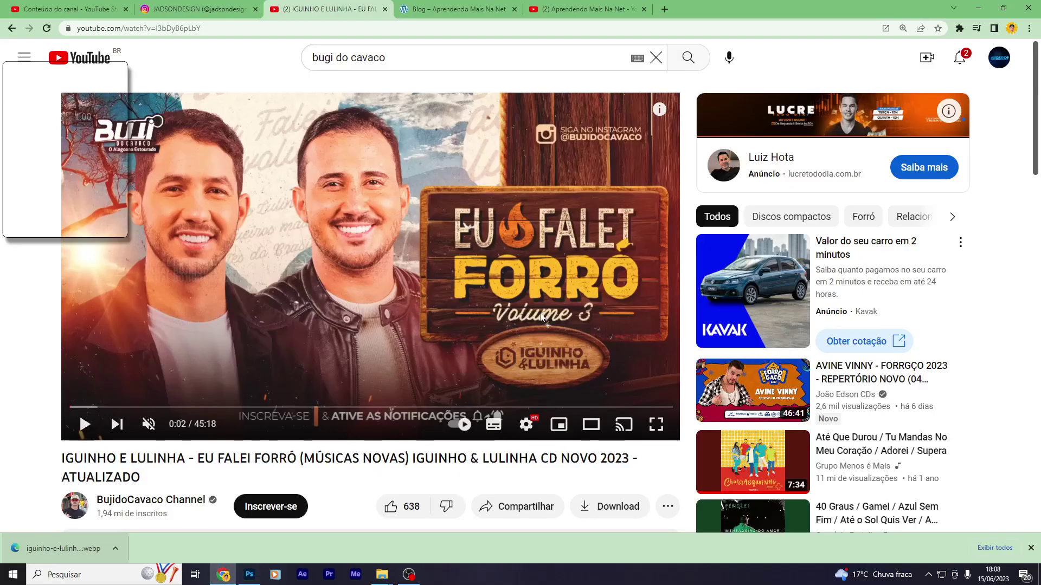
left_click(9, 33)
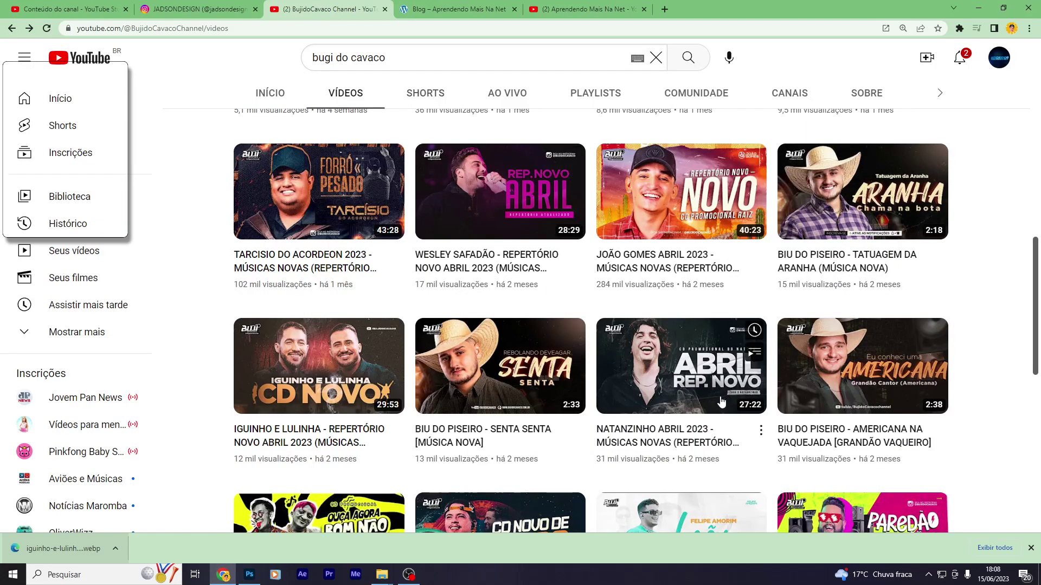
Drag the duo layer to the upper-left of the canvas, around X 66, Y 82
left_click(250, 575)
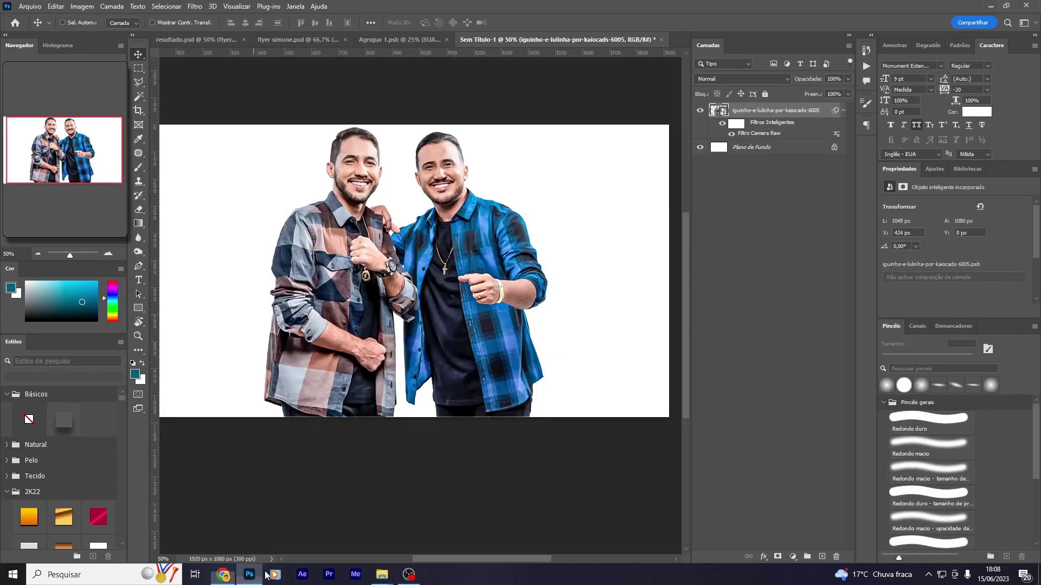
left_click_drag(473, 293, 423, 308)
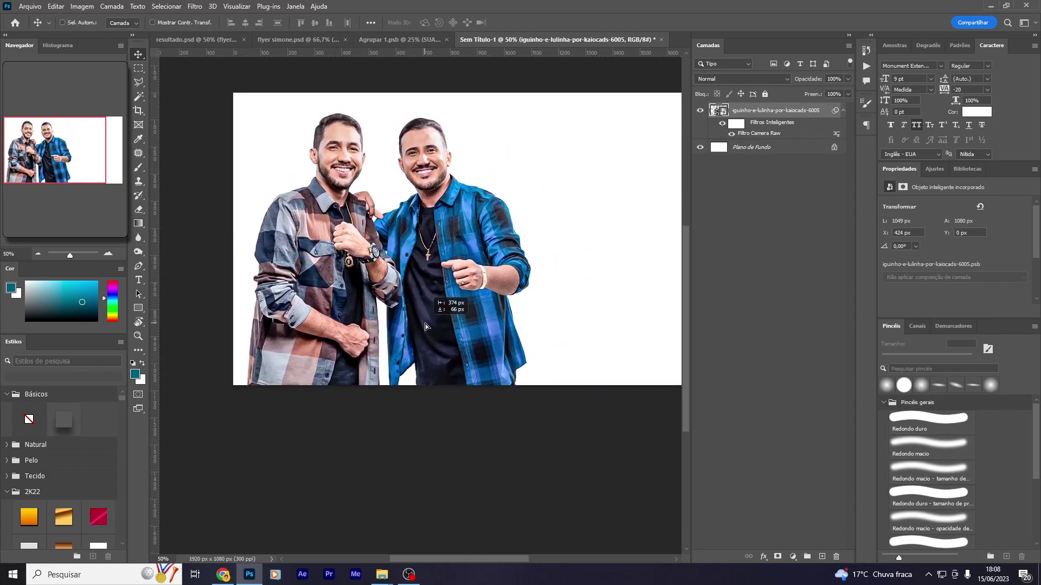
mouse_move(423, 307)
left_mouse_down()
mouse_move(427, 325)
mouse_move(338, 286)
mouse_move(384, 333)
left_mouse_up()
left_click_drag(346, 194, 343, 198)
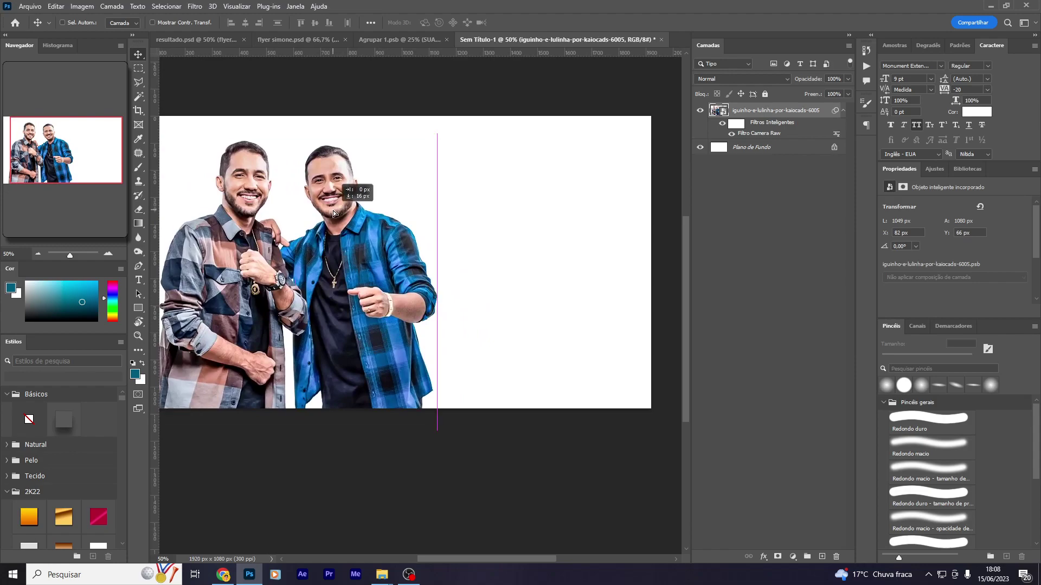
mouse_move(381, 575)
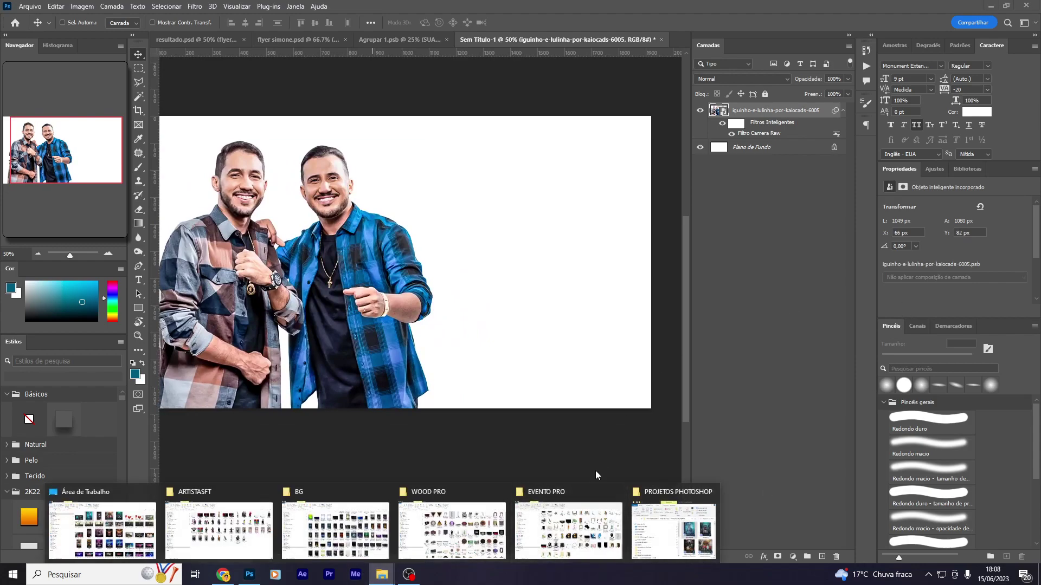
Drag 'Cenário de um palco com luzes ao fundo (10)' from the BG folder into Photoshop
left_click(334, 524)
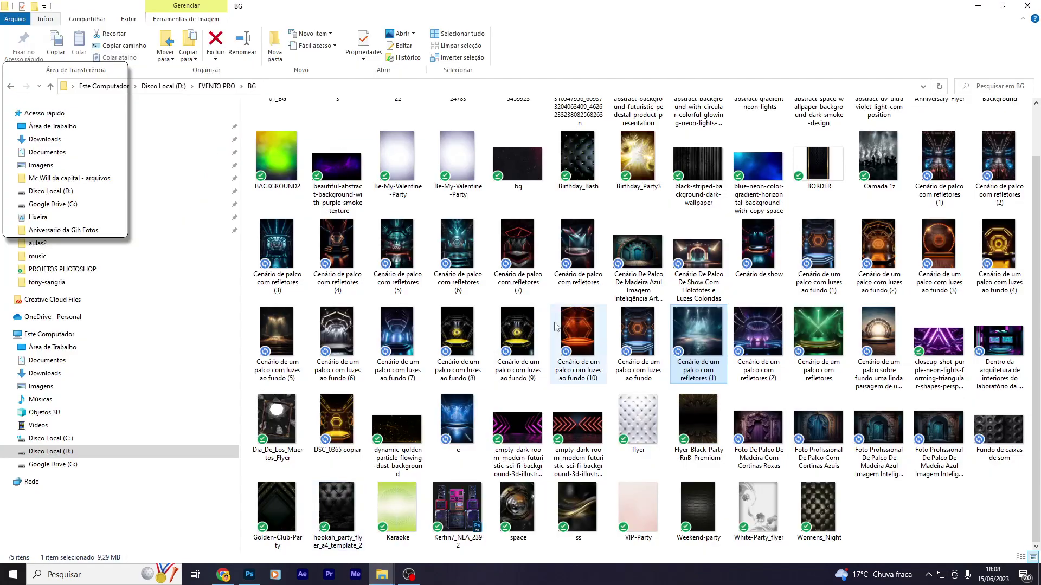
mouse_move(578, 333)
left_mouse_down()
mouse_move(253, 572)
mouse_move(333, 423)
mouse_move(522, 279)
mouse_move(677, 380)
left_mouse_up()
Stretch the stage image across the full banner width and move it beneath the duo layer
mouse_move(421, 281)
left_mouse_down()
mouse_move(545, 324)
mouse_move(512, 313)
left_mouse_up()
scroll(511, 314, "right", 5)
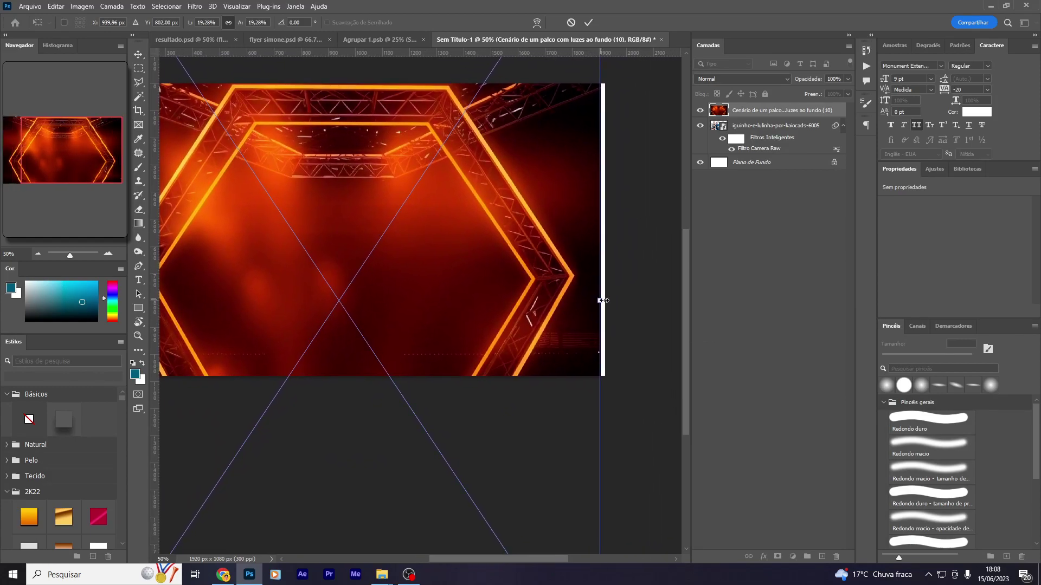
left_click_drag(603, 300, 608, 299)
key("Return")
left_click_drag(715, 108, 750, 162)
scroll(472, 288, "up", 3)
left_click_drag(553, 288, 552, 328)
Add a Hue/Saturation adjustment with Saturation -100 and Lightness -27 over the stage
left_click(792, 557)
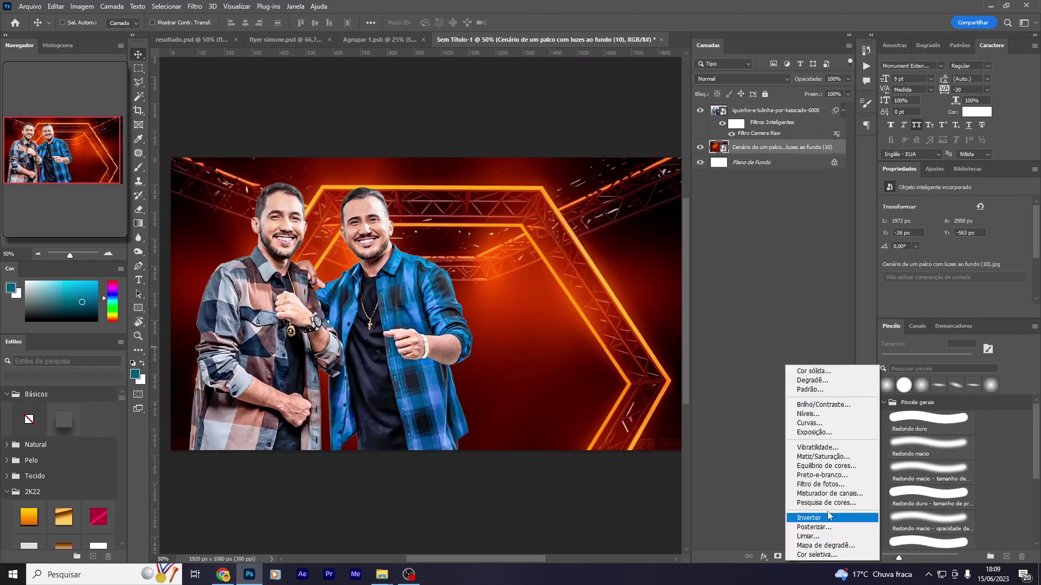
left_click(818, 458)
left_click_drag(896, 266, 878, 265)
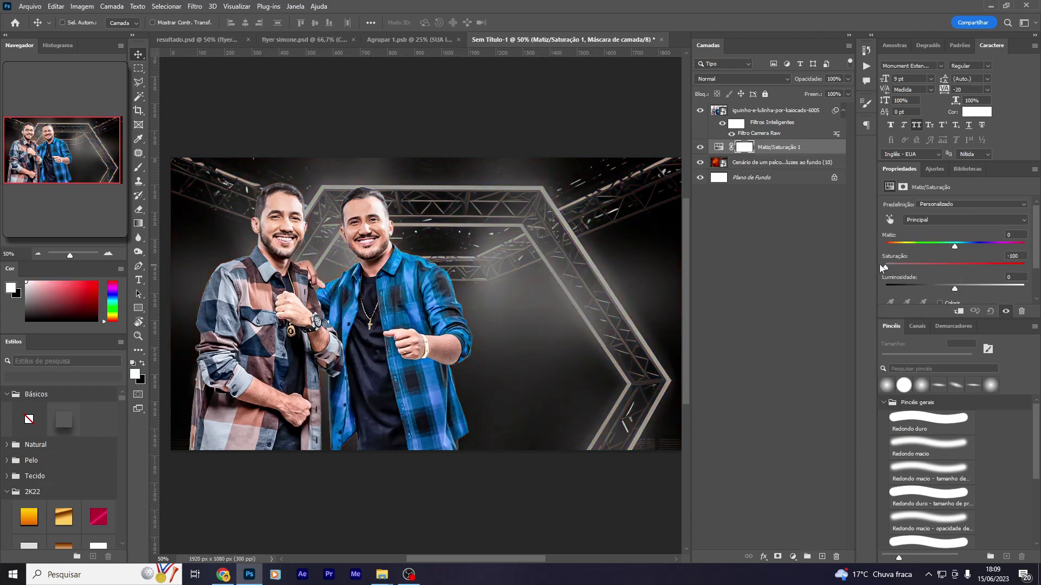
left_click_drag(947, 287, 936, 289)
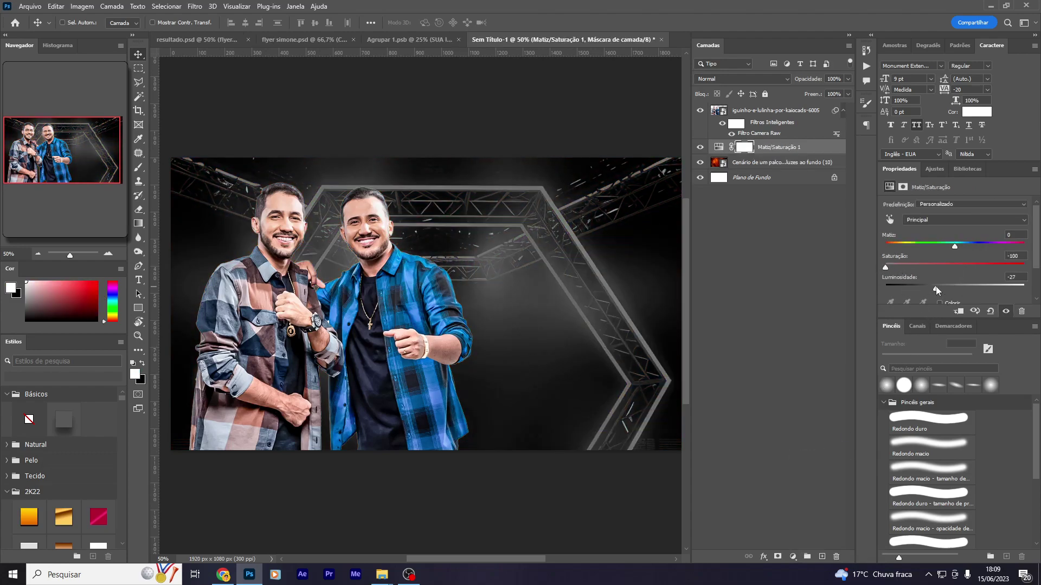
mouse_move(382, 574)
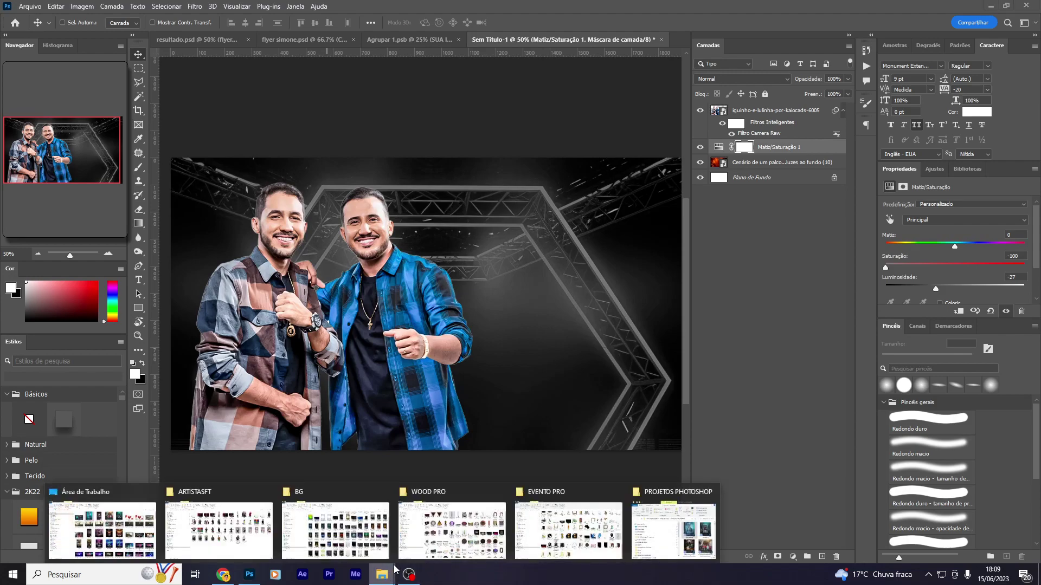
Drag Wood Board.I01.2k from the WOOD PRO folder into the banner, scaled down on the right side
left_click(423, 531)
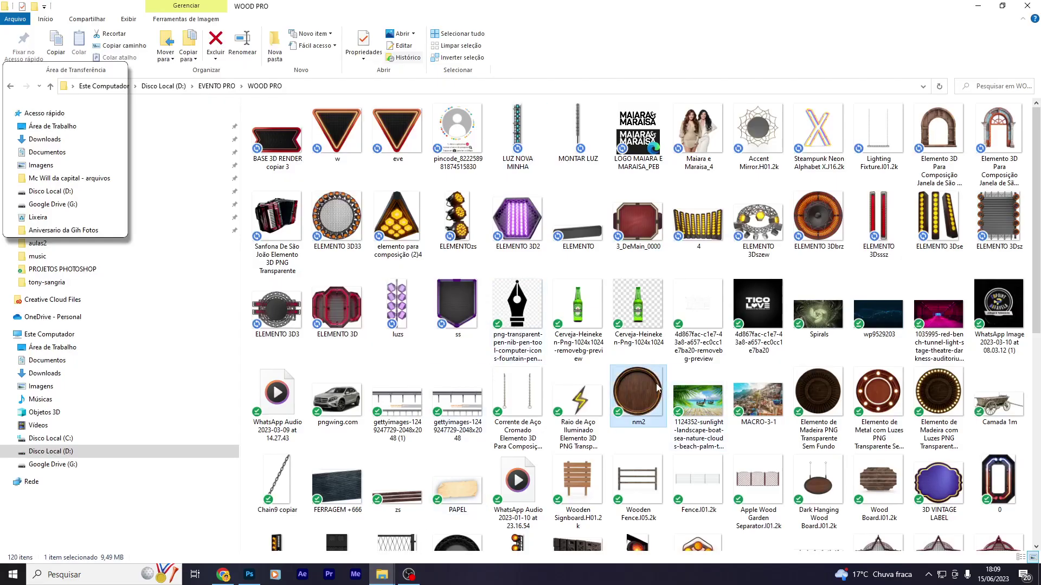
left_click(820, 402)
scroll(821, 403, "down", 3)
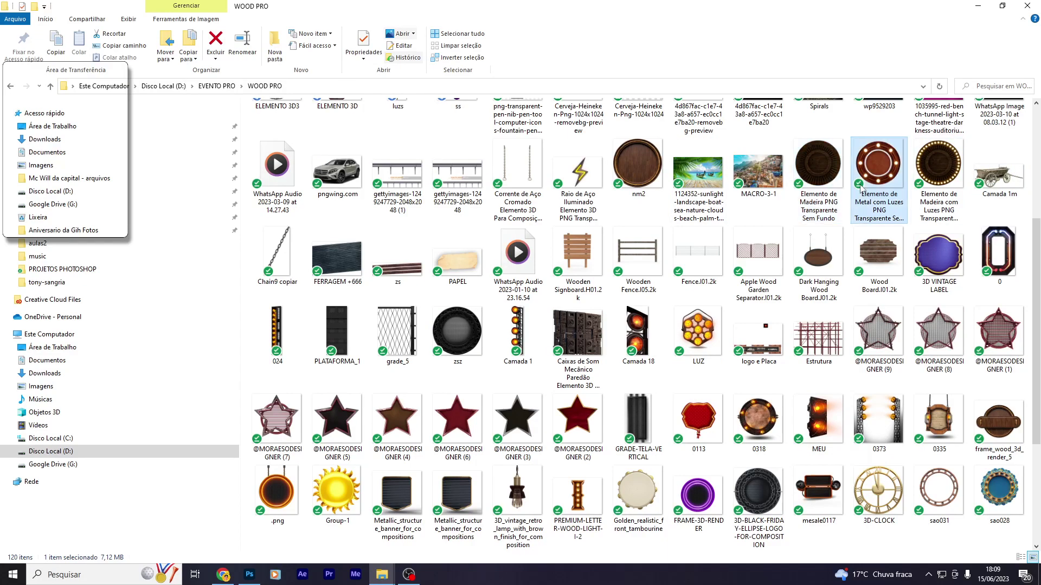
mouse_move(877, 280)
left_mouse_down()
mouse_move(242, 574)
mouse_move(530, 360)
left_mouse_up()
left_click_drag(426, 442, 421, 437)
mouse_move(488, 325)
left_mouse_down()
mouse_move(591, 328)
mouse_move(465, 337)
mouse_move(526, 329)
left_mouse_up()
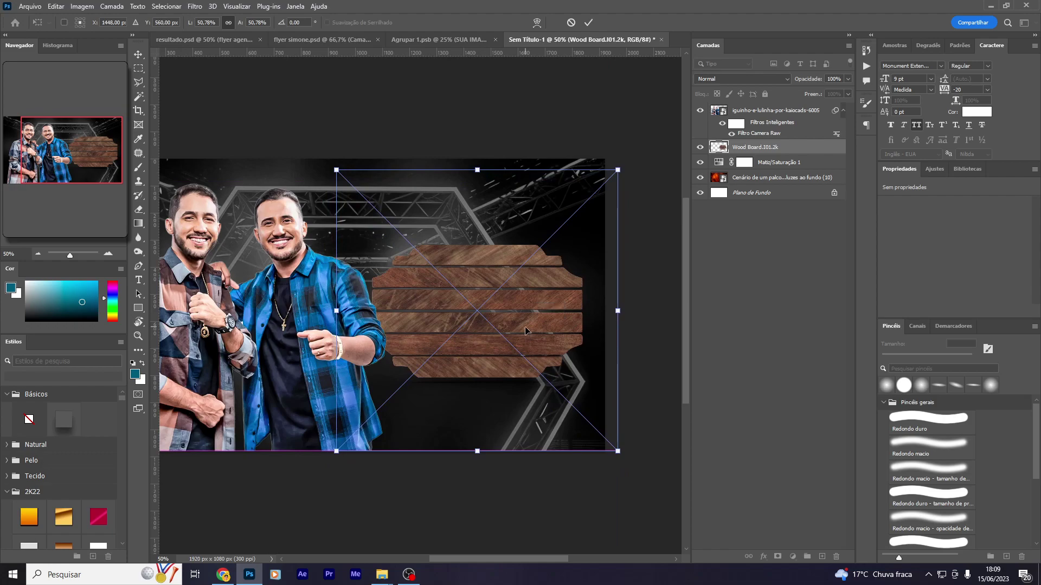
Commit the wood board above the duo and bring the Corrente de Aço chains in above the sign
key("Return")
key("ctrl+bracketright")
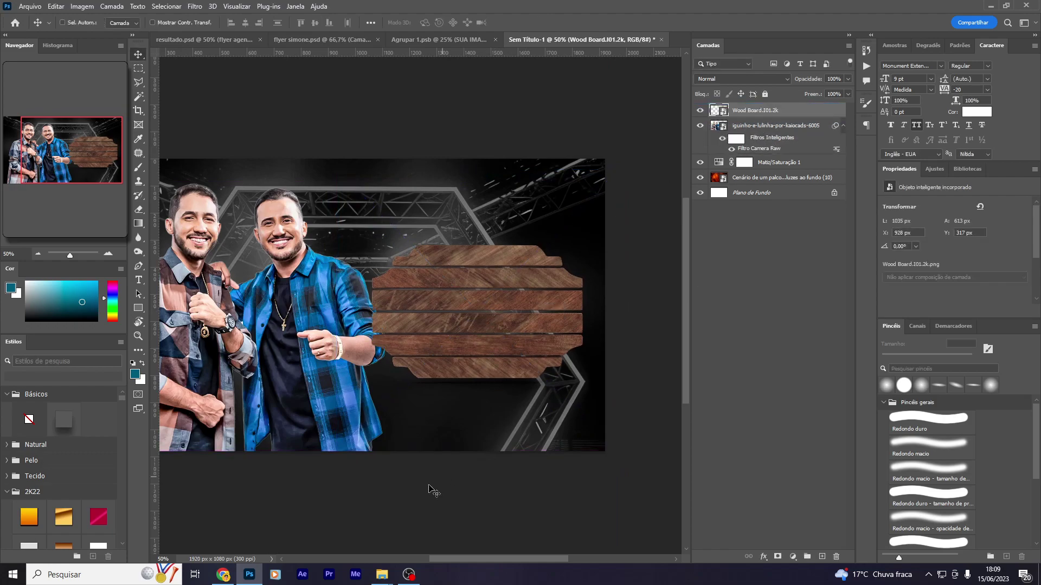
mouse_move(381, 575)
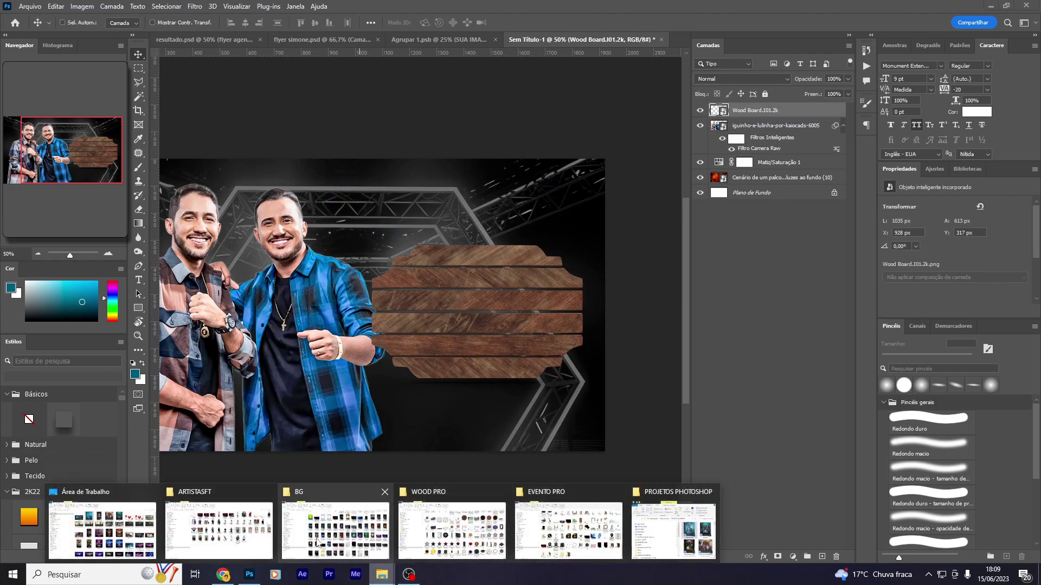
left_click(545, 540)
mouse_move(518, 168)
left_mouse_down()
mouse_move(252, 572)
mouse_move(395, 352)
left_mouse_up()
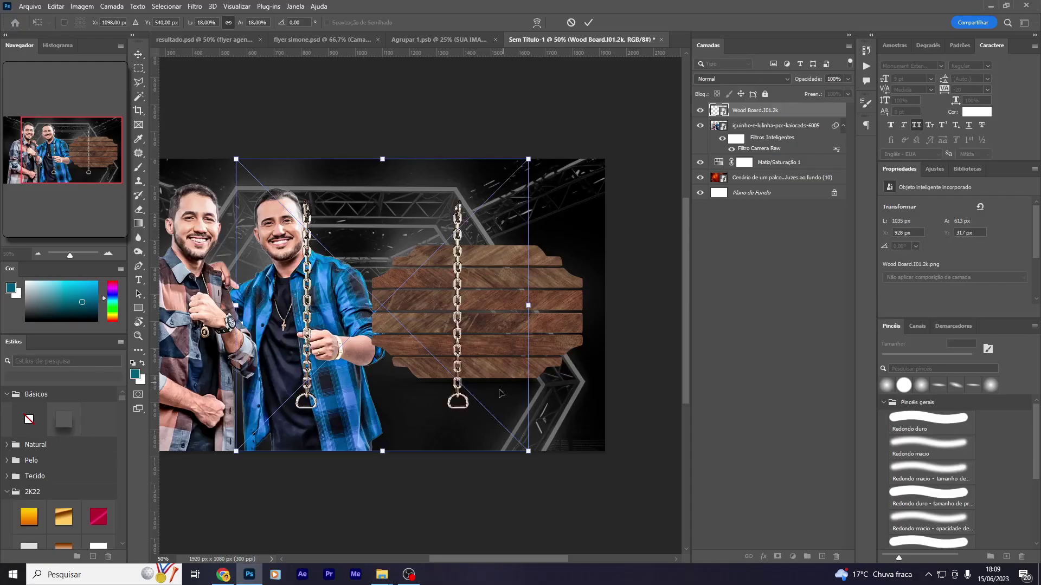
mouse_move(377, 451)
left_mouse_down()
mouse_move(455, 240)
mouse_move(522, 257)
left_mouse_up()
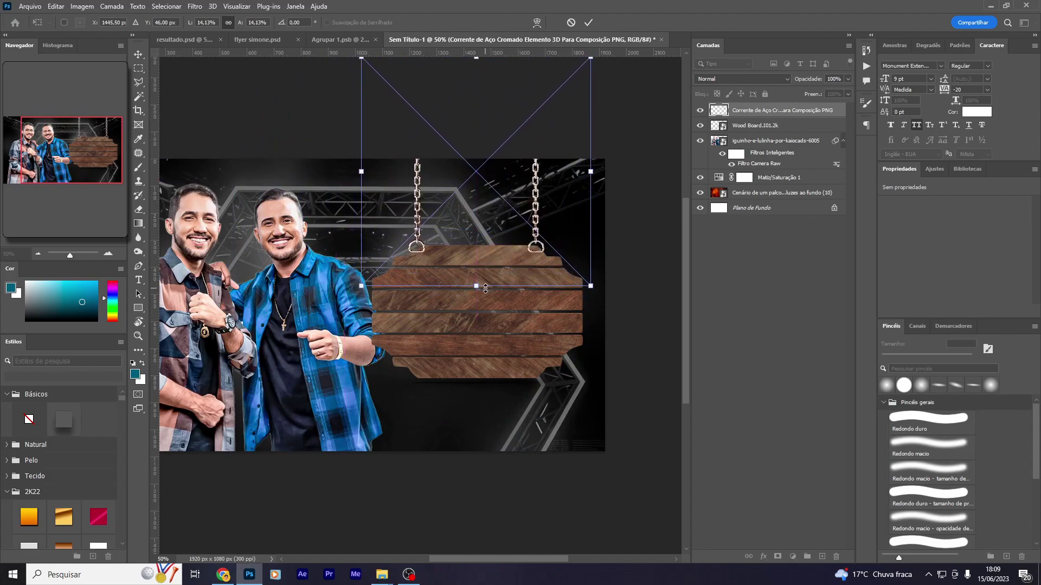
mouse_move(485, 287)
left_mouse_down()
mouse_move(460, 307)
mouse_move(461, 294)
left_mouse_up()
key("Return")
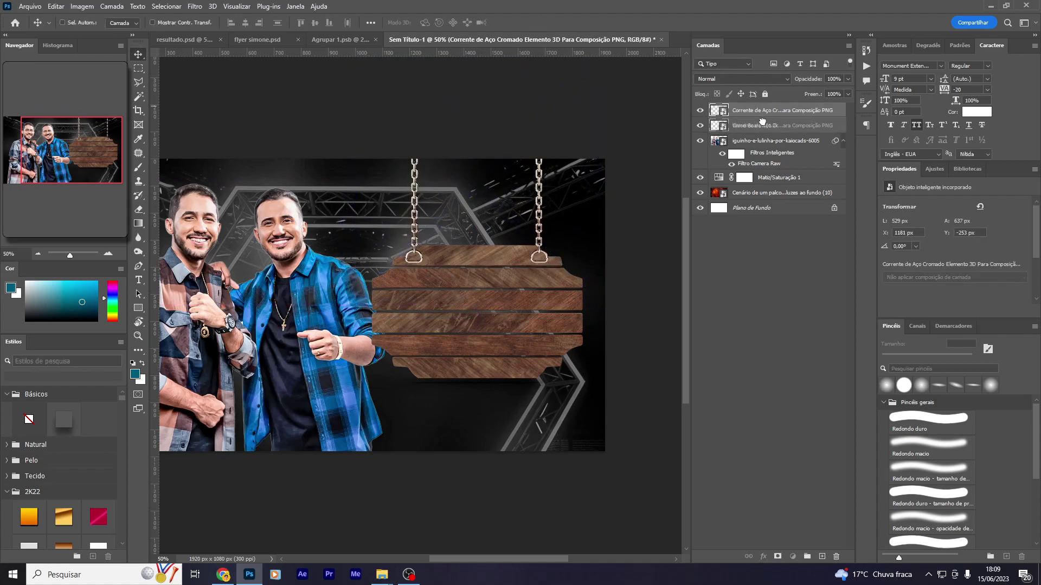
Move the chain layer under Wood Board, then shrink and nudge the chains into line with the sign
left_click_drag(758, 114, 767, 136)
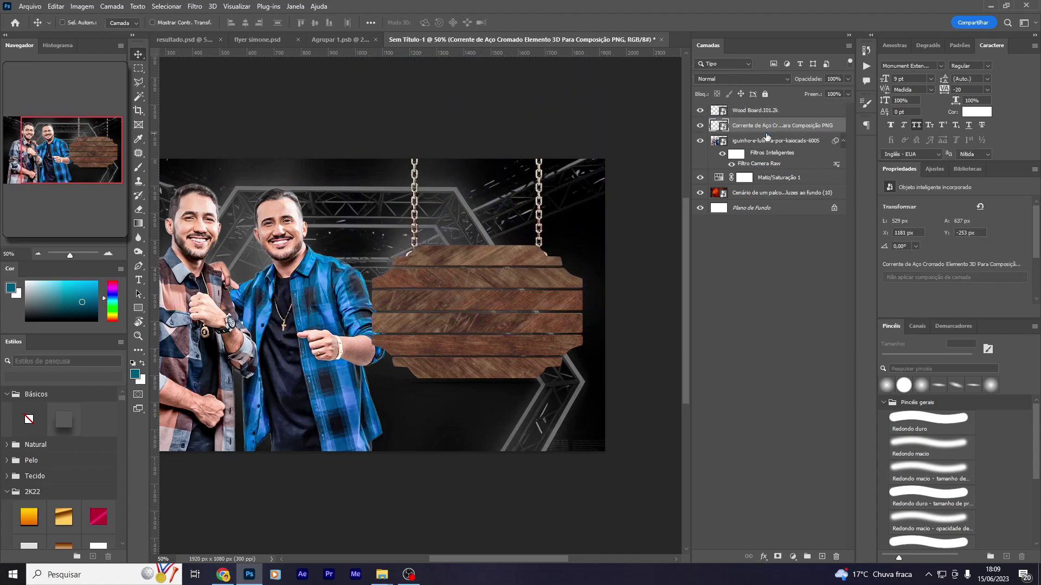
left_click_drag(549, 216, 548, 212)
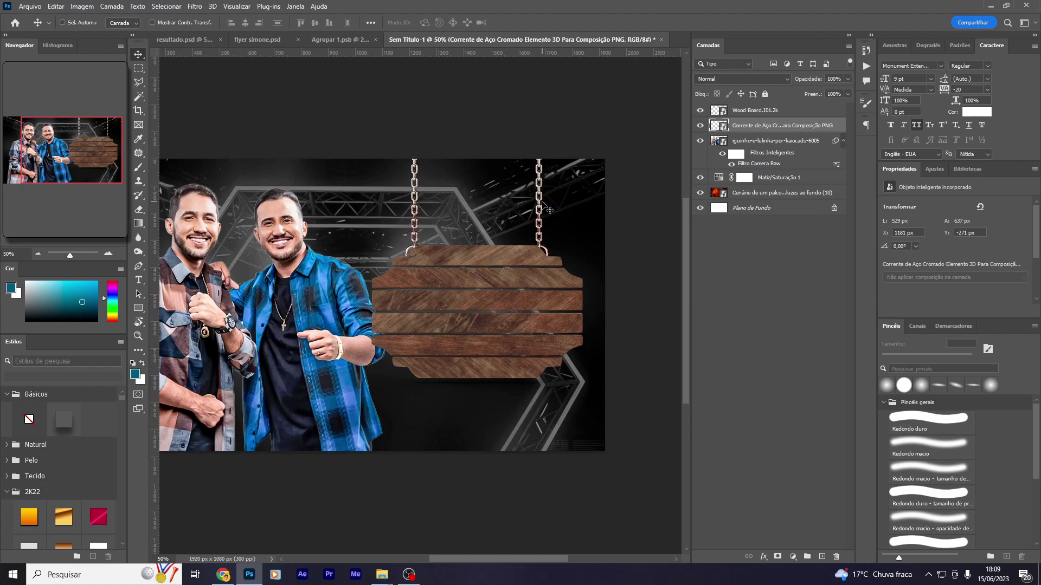
key("ctrl+t")
left_click_drag(595, 173, 572, 175)
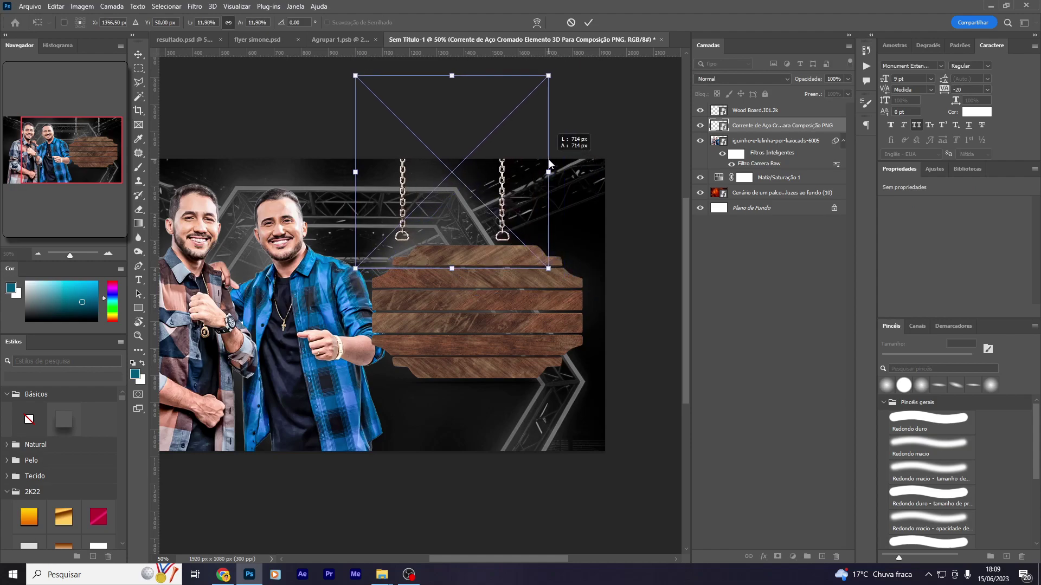
key("Return")
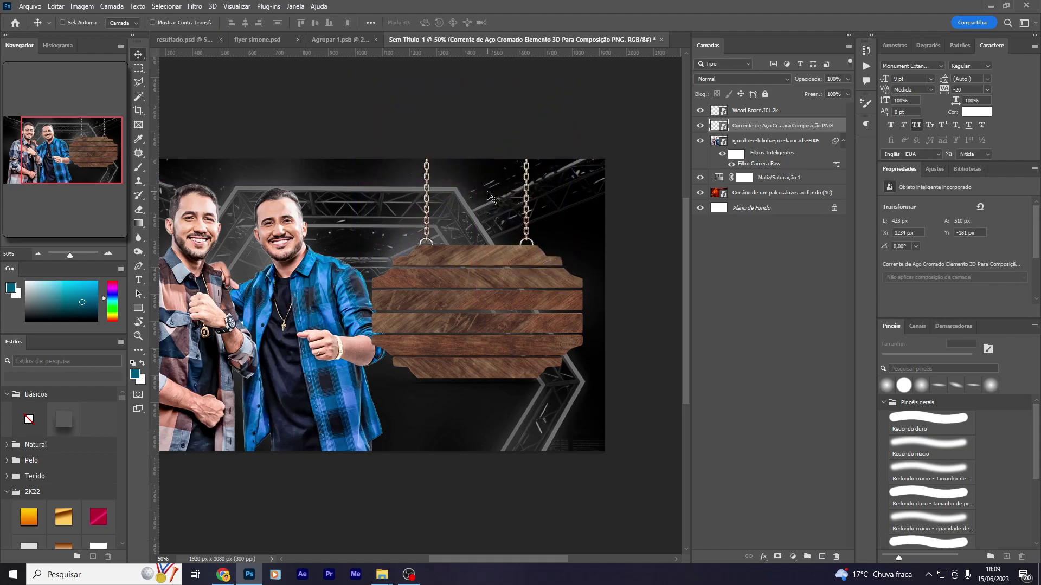
key("Right")
key("Right")
key("Up")
key("Up")
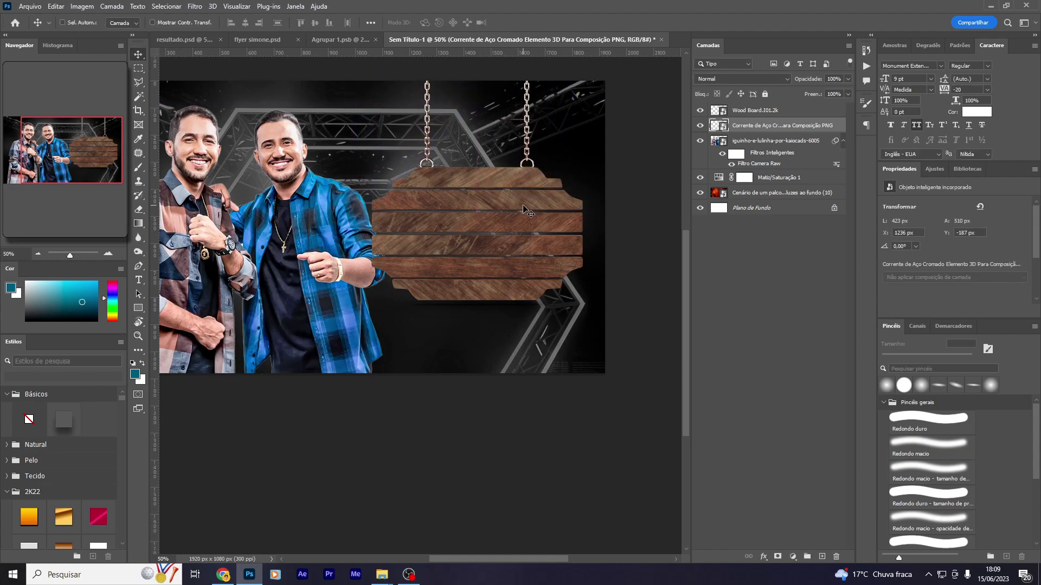
mouse_move(516, 214)
left_mouse_down()
mouse_move(544, 420)
mouse_move(450, 420)
left_mouse_up()
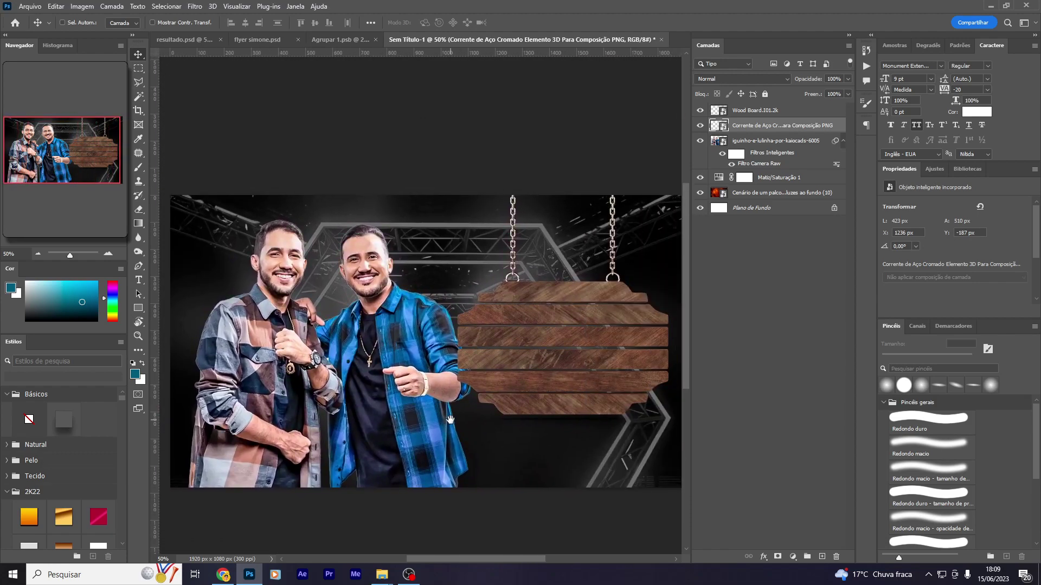
Drag the Microphone image from the EVENTO PRO folder into the Photoshop banner
mouse_move(381, 575)
left_click(559, 520)
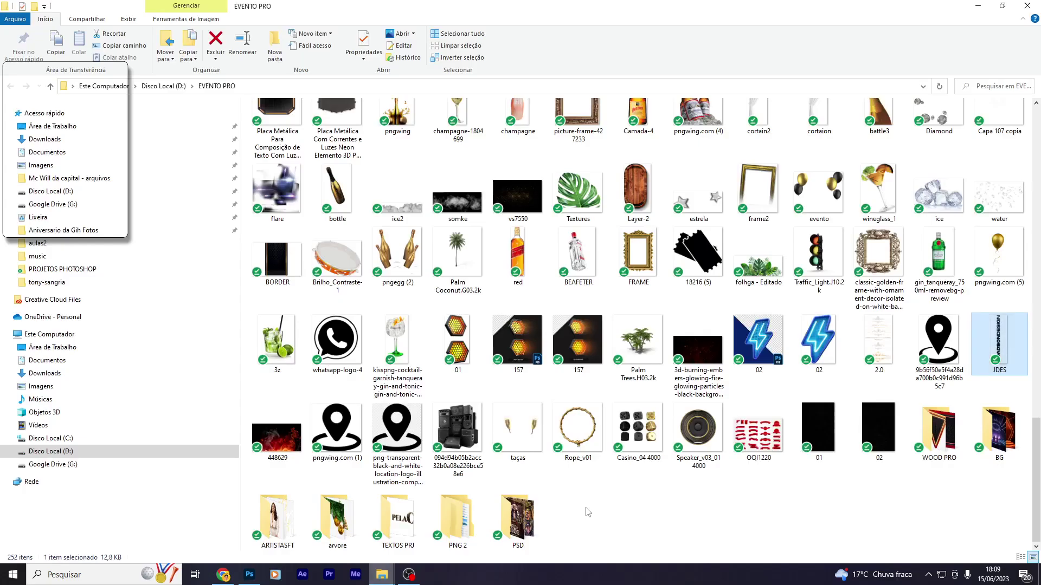
scroll(596, 421, "up", 5)
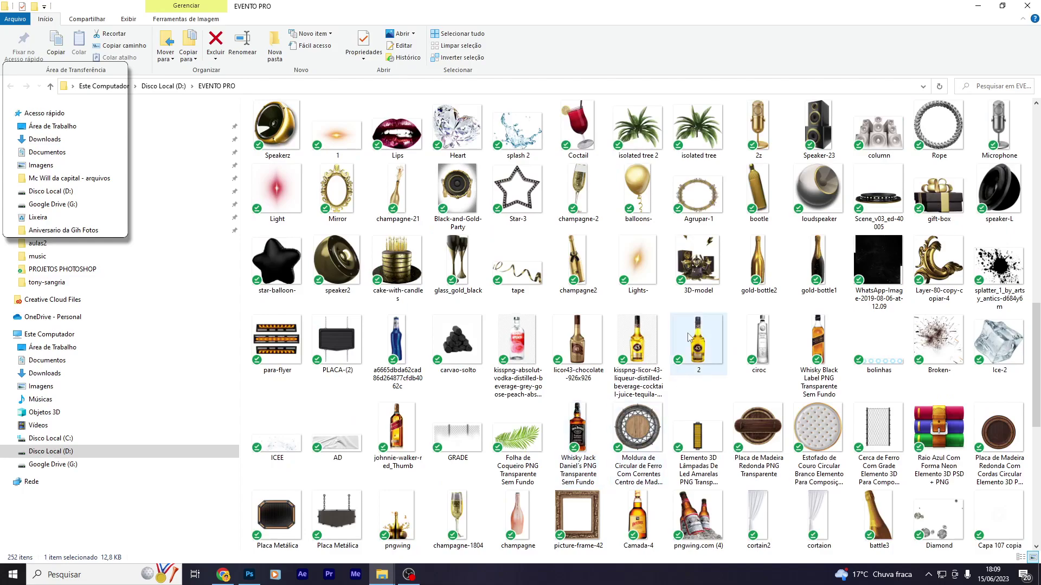
scroll(543, 440, "up", 3)
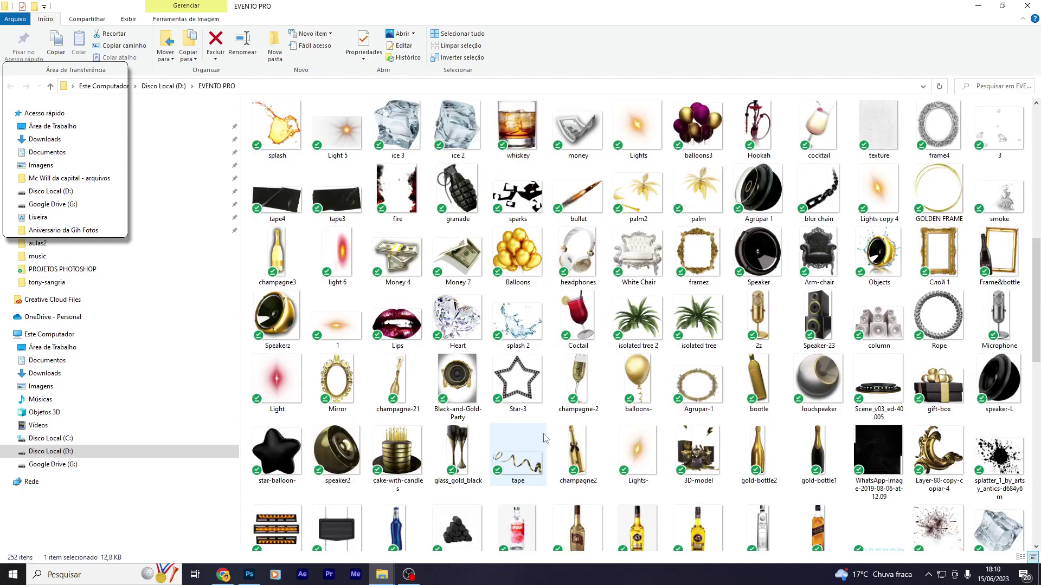
scroll(543, 440, "up", 3)
left_click(998, 506)
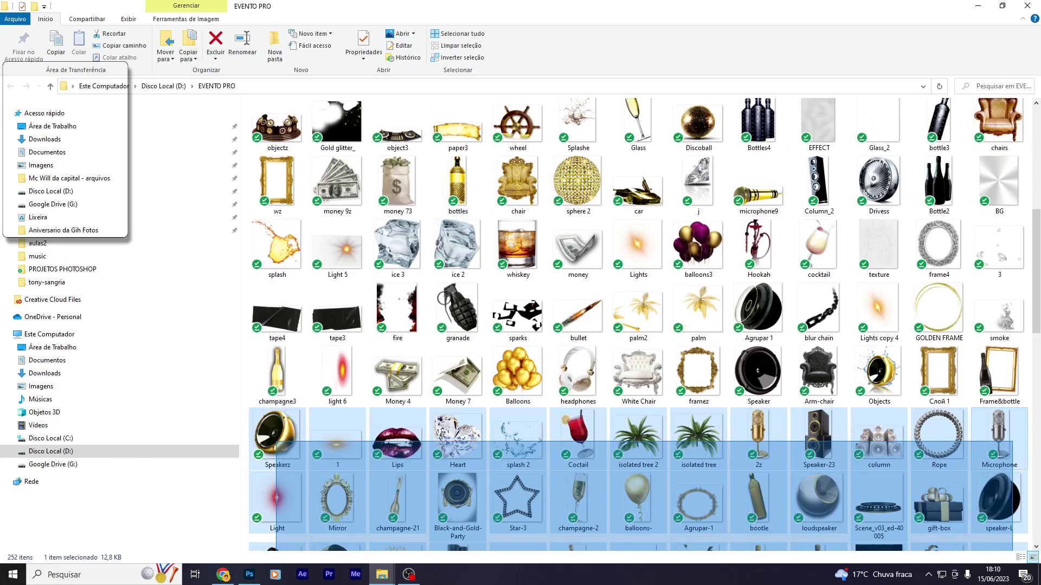
scroll(840, 401, "down", 3)
mouse_move(840, 401)
left_mouse_down()
mouse_move(249, 581)
mouse_move(190, 383)
left_mouse_up()
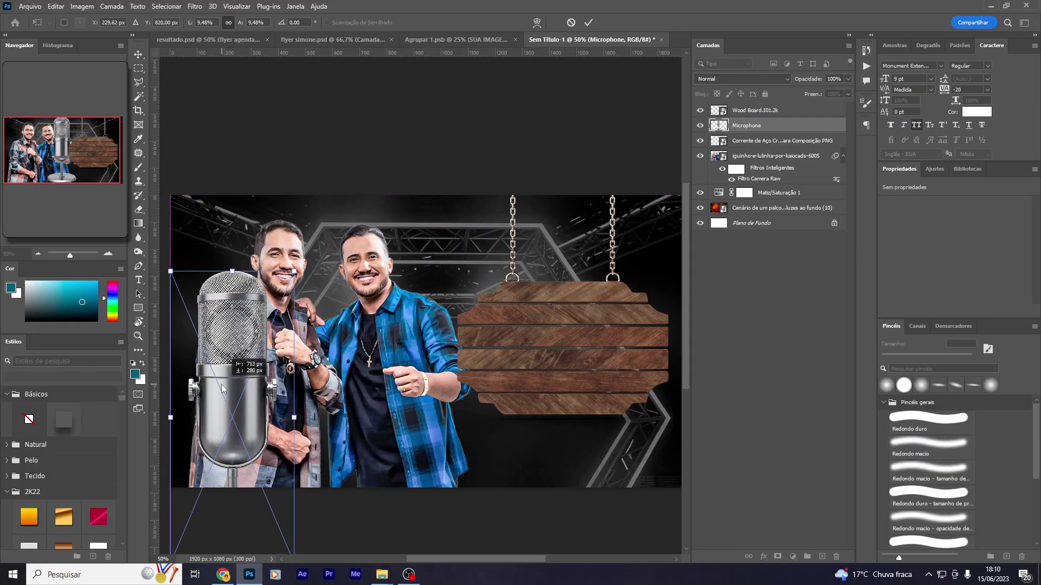
Place the microphone tilted behind the duo, near the left singer
left_click_drag(299, 400, 304, 389)
key("Return")
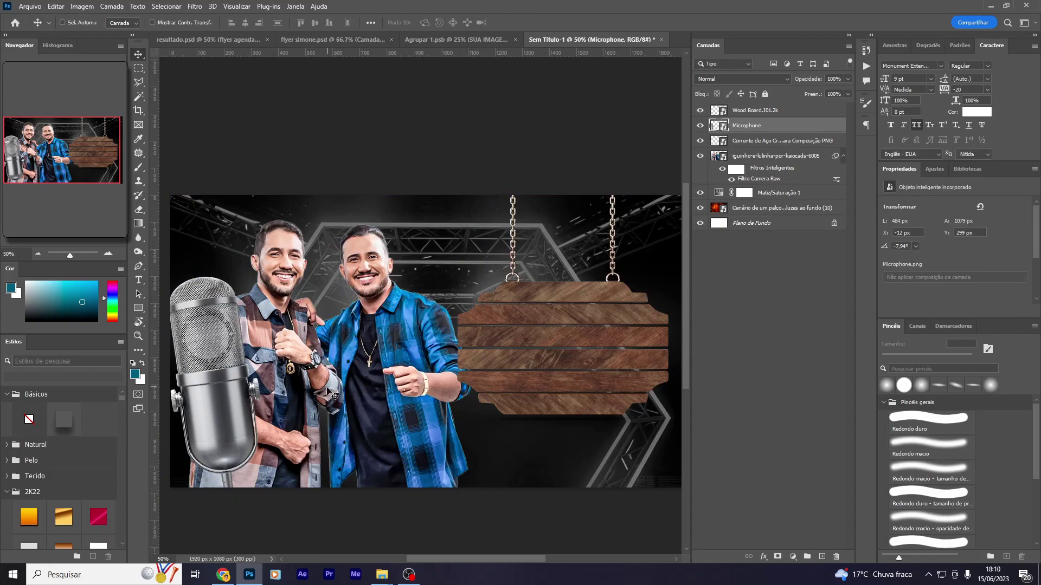
left_click_drag(748, 141, 747, 184)
left_click_drag(350, 348, 356, 329)
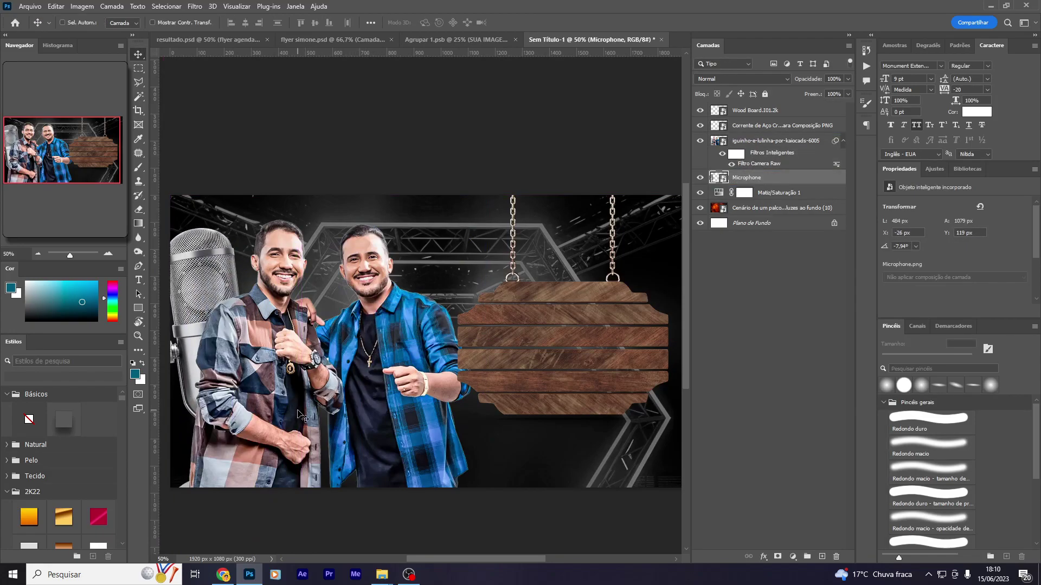
left_click_drag(231, 356, 417, 299)
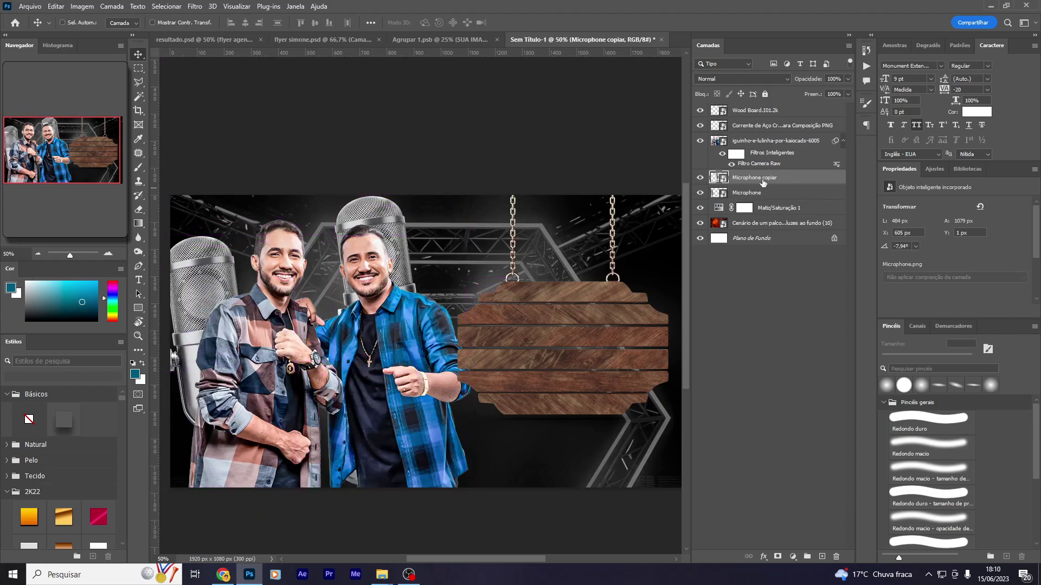
Duplicate the microphone, then rotate, enlarge and move the copy to the lower-right corner
left_click_drag(762, 178, 769, 111)
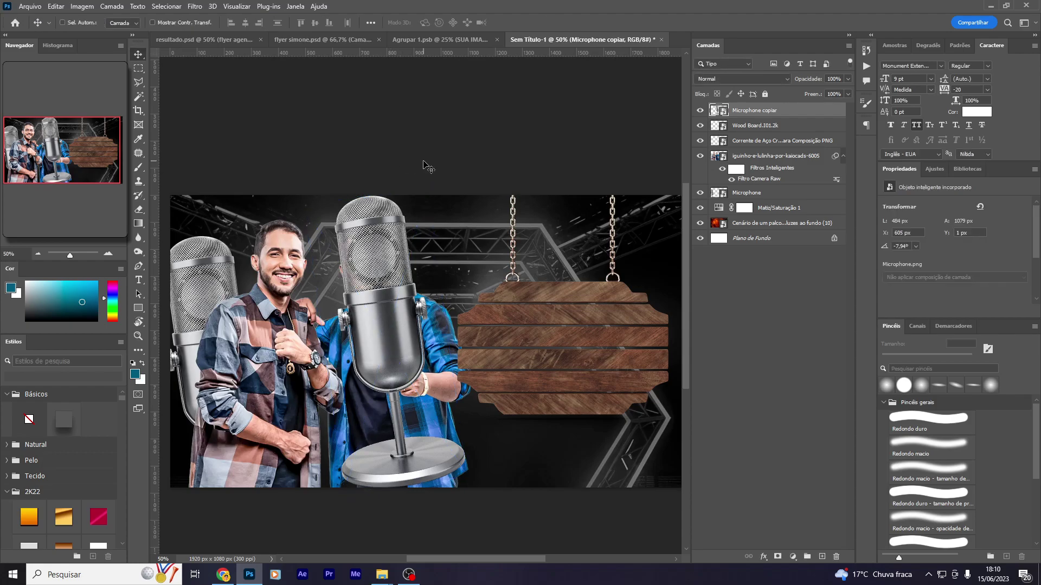
key("ctrl+t")
mouse_move(428, 182)
left_mouse_down()
mouse_move(472, 206)
mouse_move(555, 169)
left_mouse_up()
left_click_drag(422, 313, 634, 428)
key("Return")
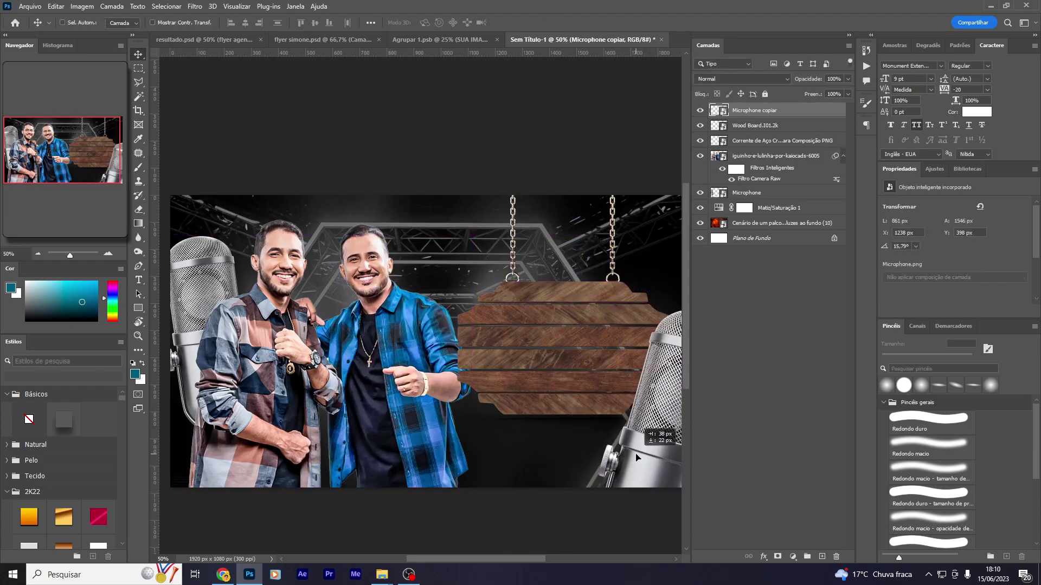
left_click_drag(565, 457, 517, 462)
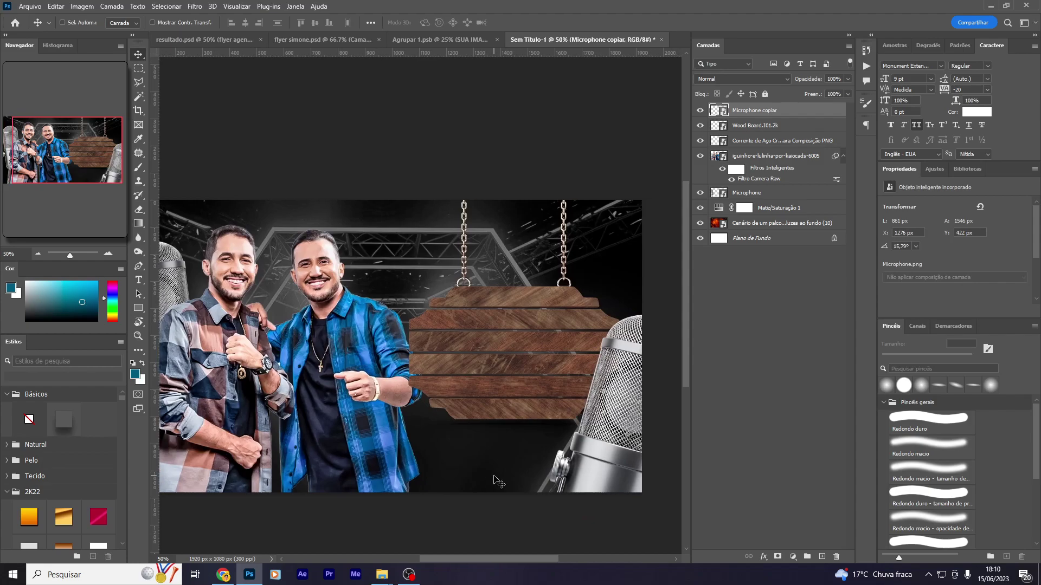
Apply a 9.0-pixel Gaussian Blur to the Microphone copiar layer
left_click(196, 7)
left_click(411, 208)
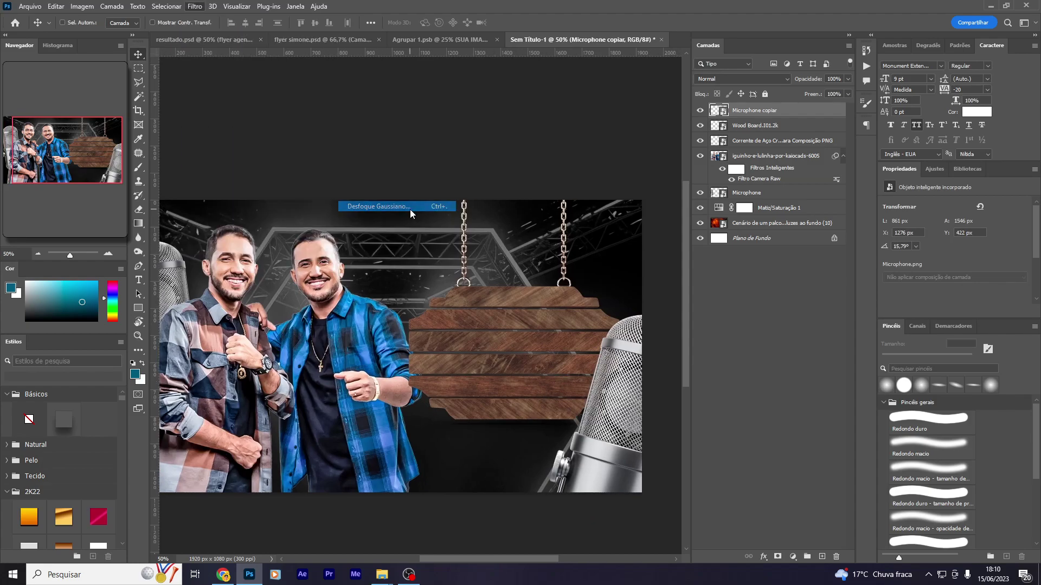
left_click_drag(724, 447, 733, 445)
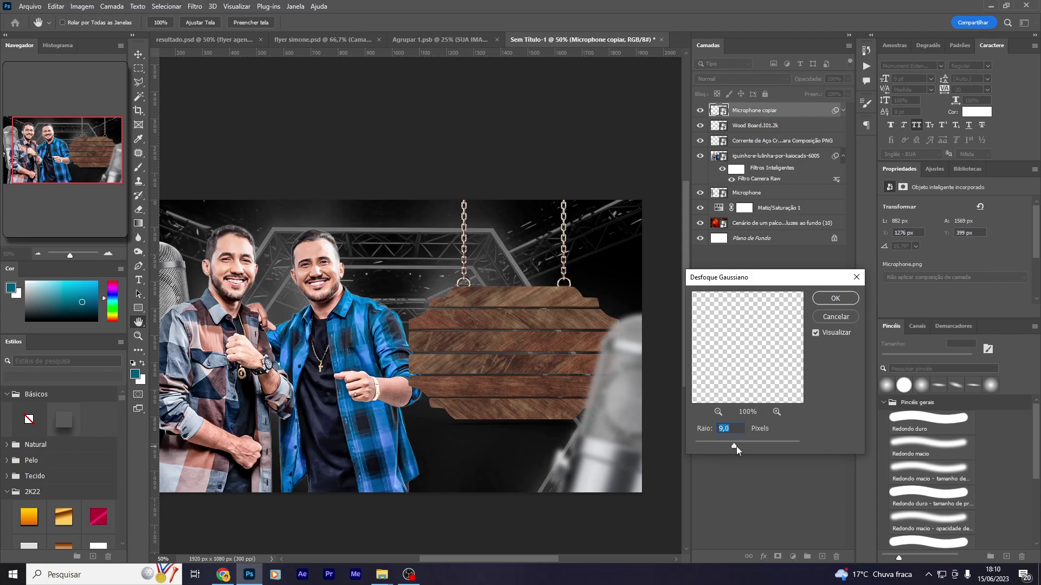
key("Return")
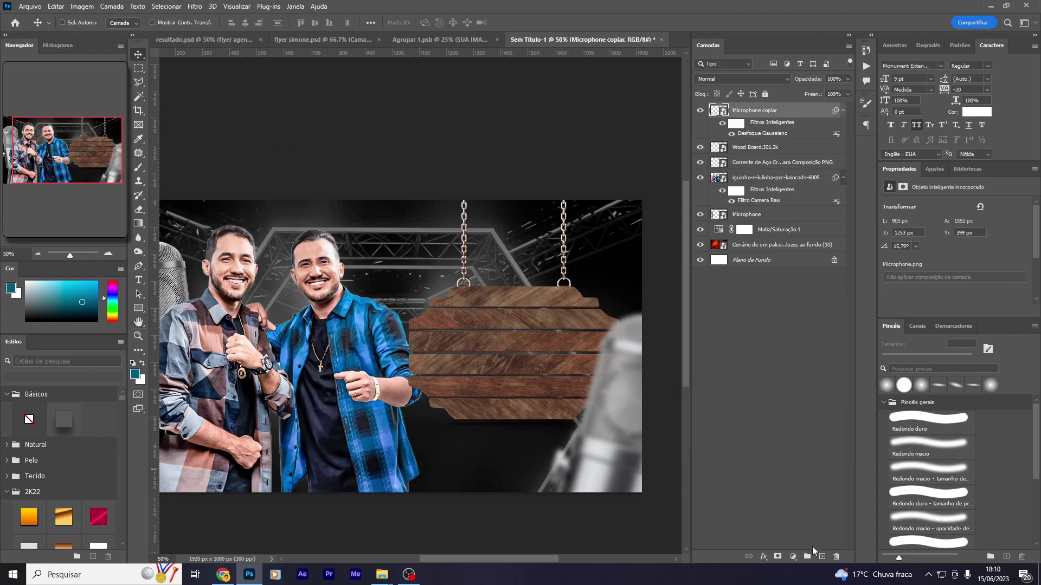
On a new layer, paint soft black along the banner's bottom edge
left_click(822, 556)
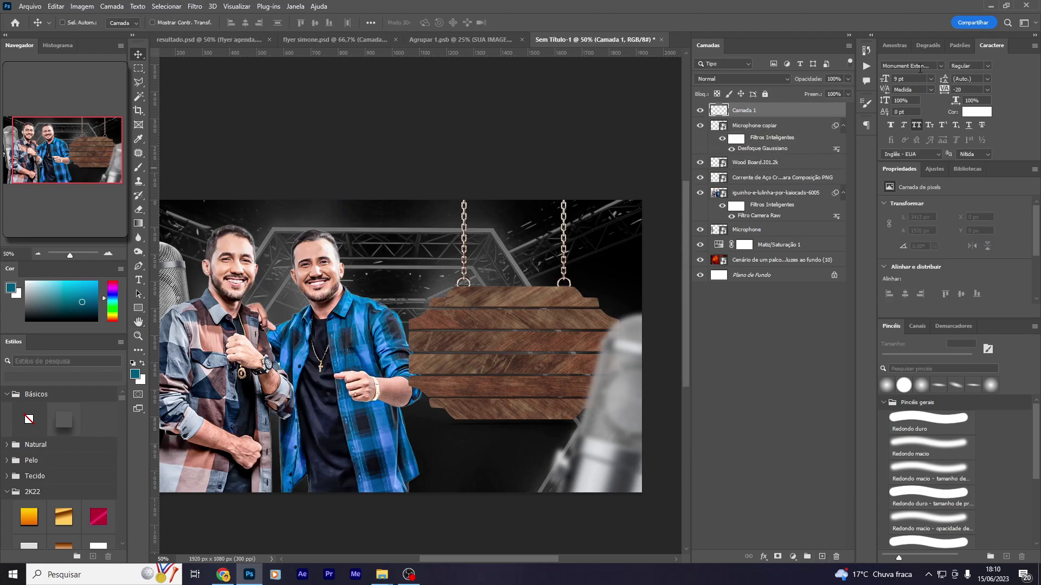
left_click(895, 46)
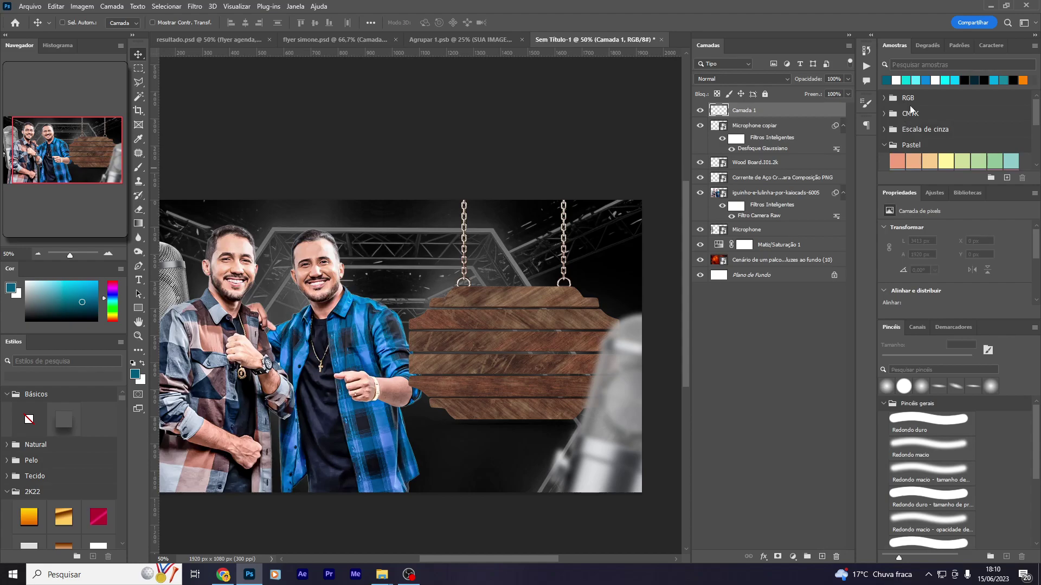
left_click(964, 78)
key("b")
left_click_drag(191, 470, 359, 405)
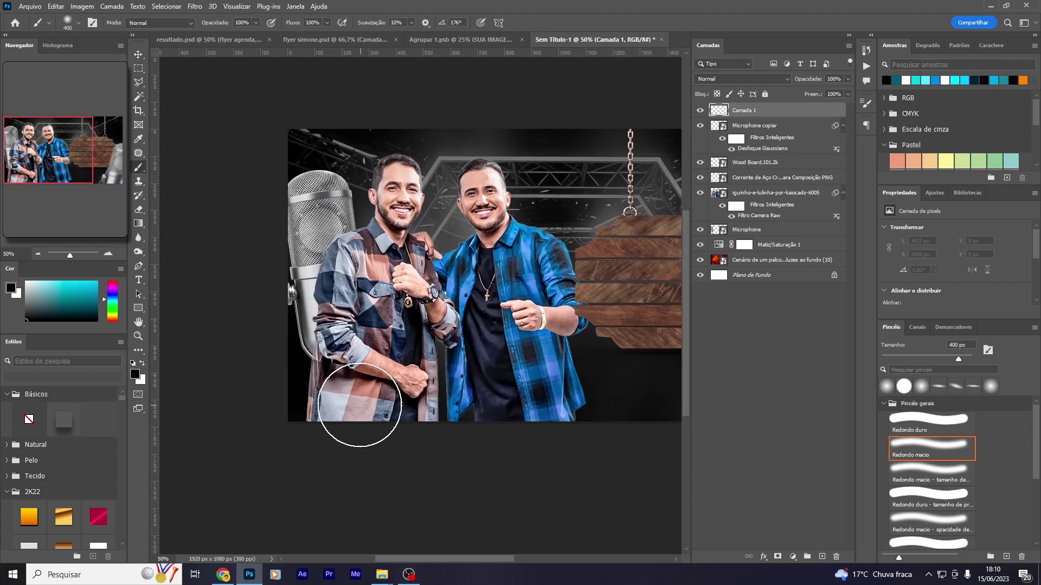
Stretch the black shadow upward over the image with Free Transform
scroll(672, 401, "right", 10)
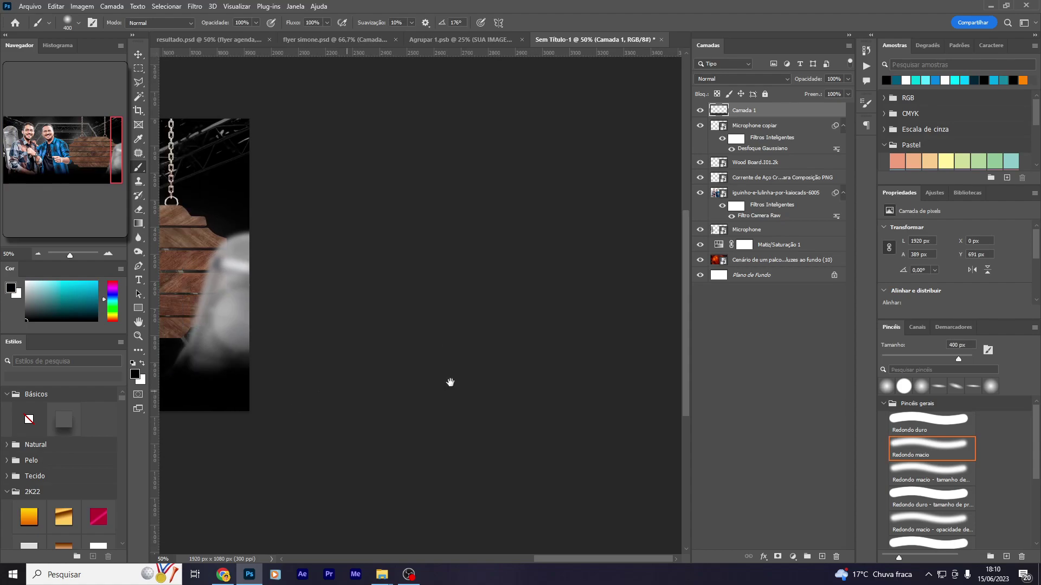
scroll(450, 383, "left", 10)
key("ctrl+t")
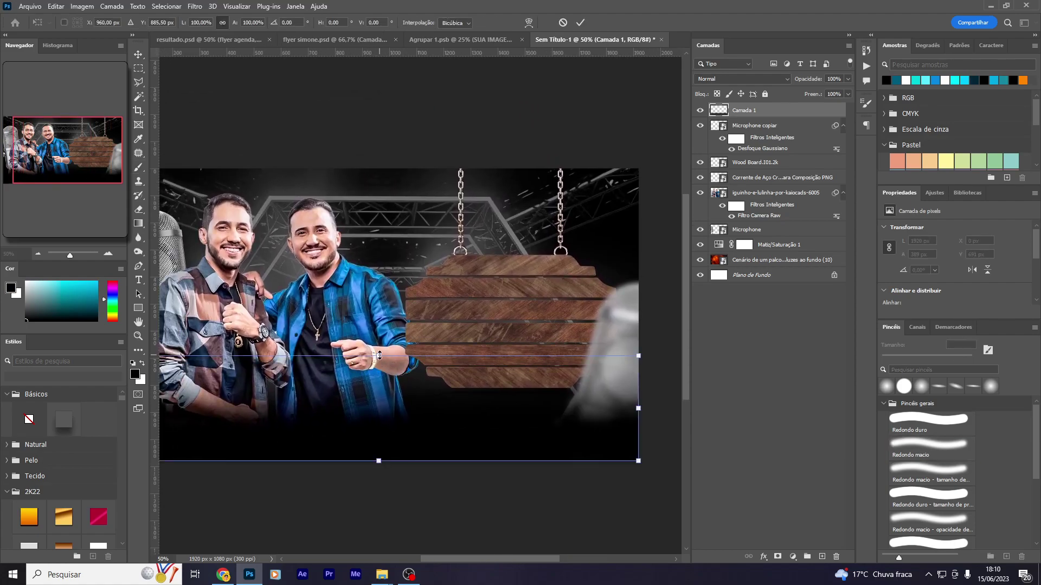
left_click_drag(379, 355, 407, 129)
left_click_drag(423, 304, 418, 417)
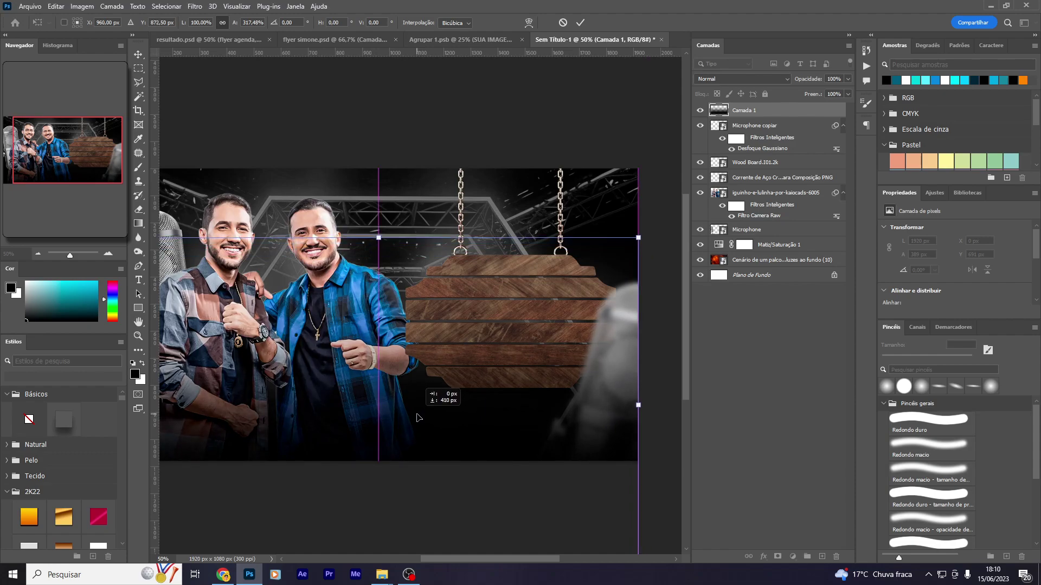
key("Return")
Undo a stray brush dab and set up a 700 px soft round eraser
key("b")
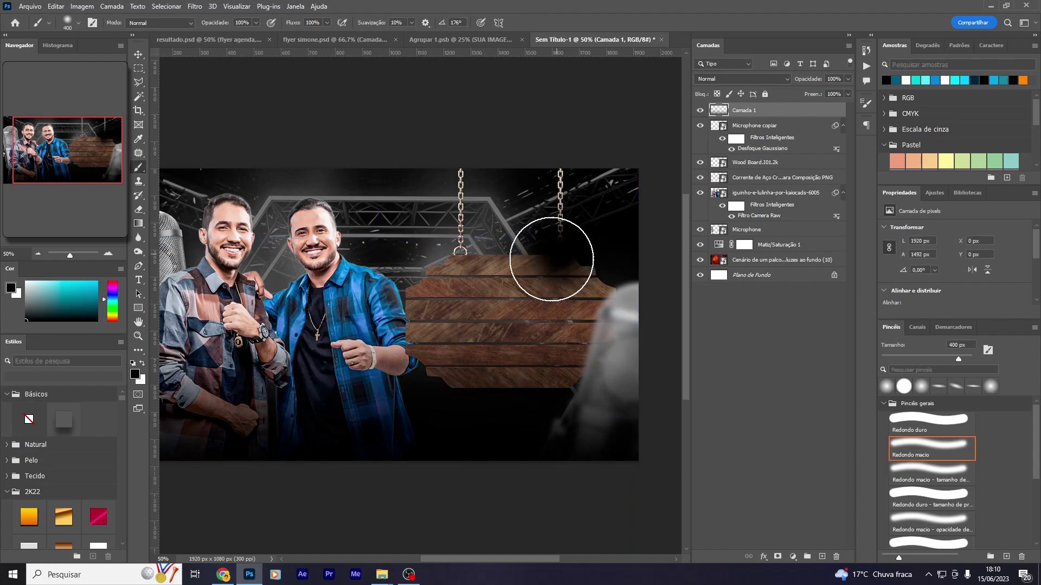
left_click(533, 280)
key("ctrl+z")
key("e")
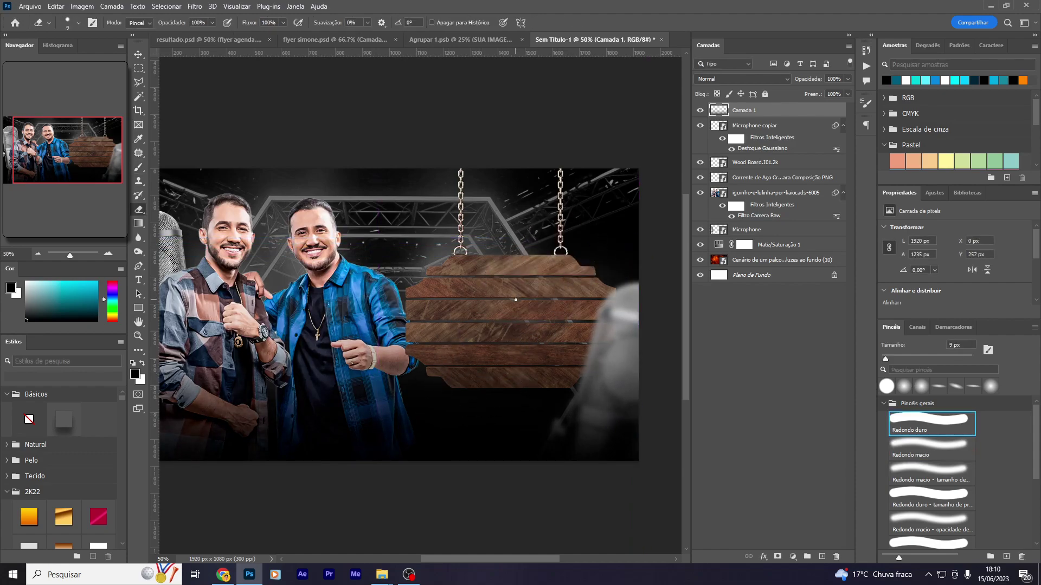
left_click(927, 473)
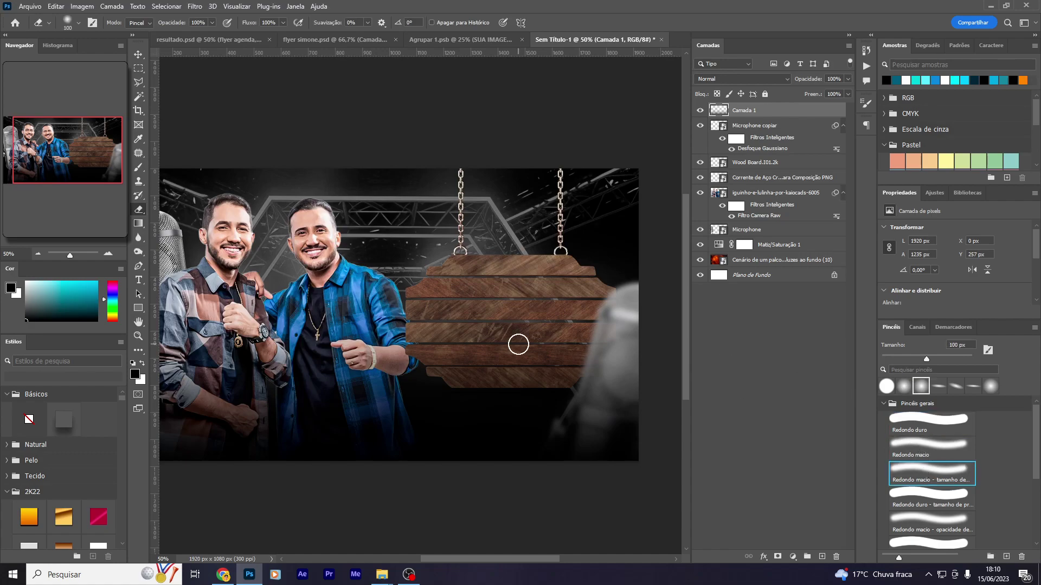
key("bracketright")
key("bracketright")
key("bracketright")
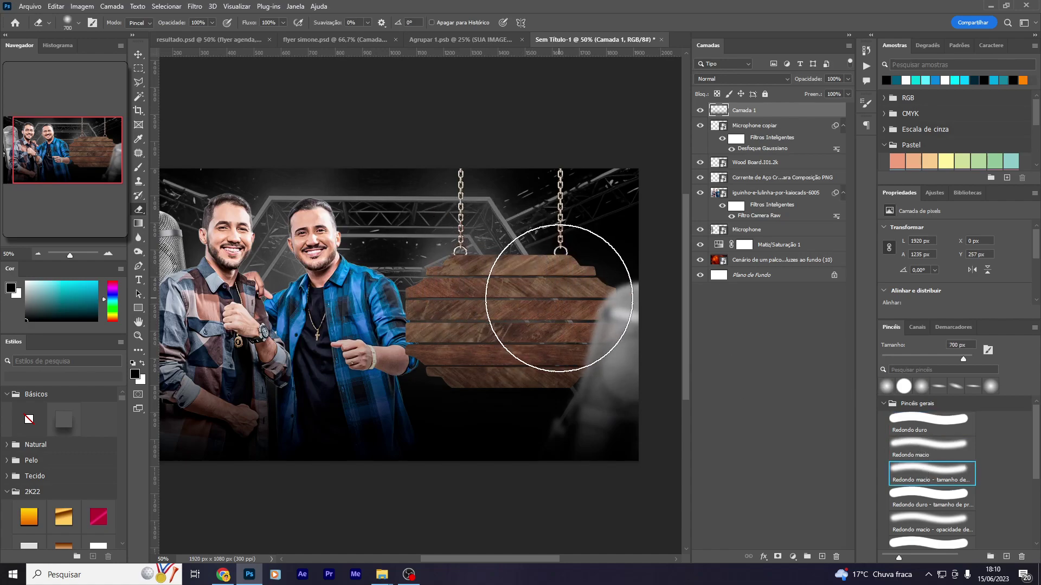
Look over the channel's YouTube videos in Chrome, then return to the banner document
key("alt+Tab")
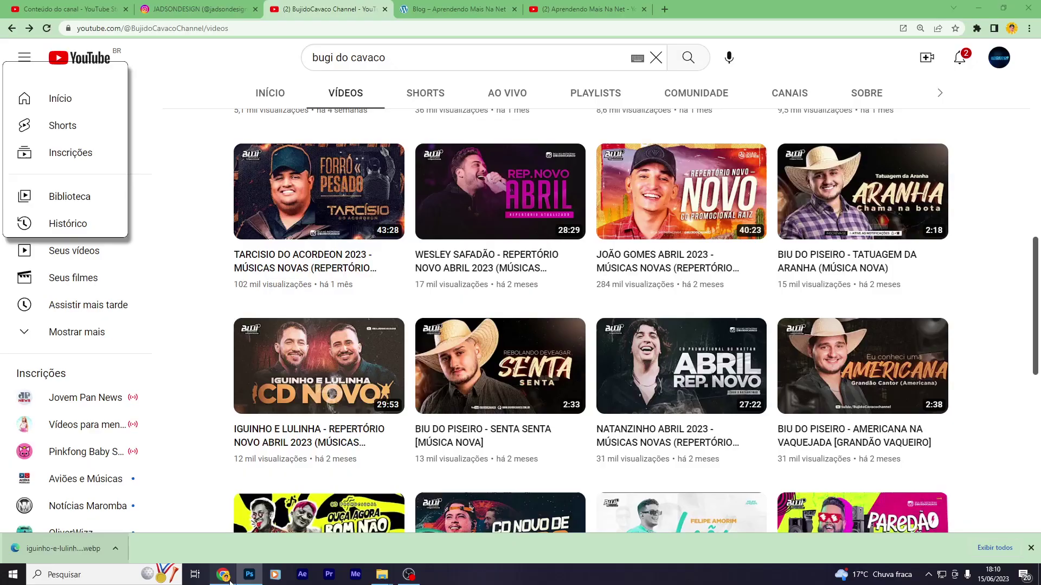
scroll(597, 325, "up", 4)
scroll(759, 217, "up", 3)
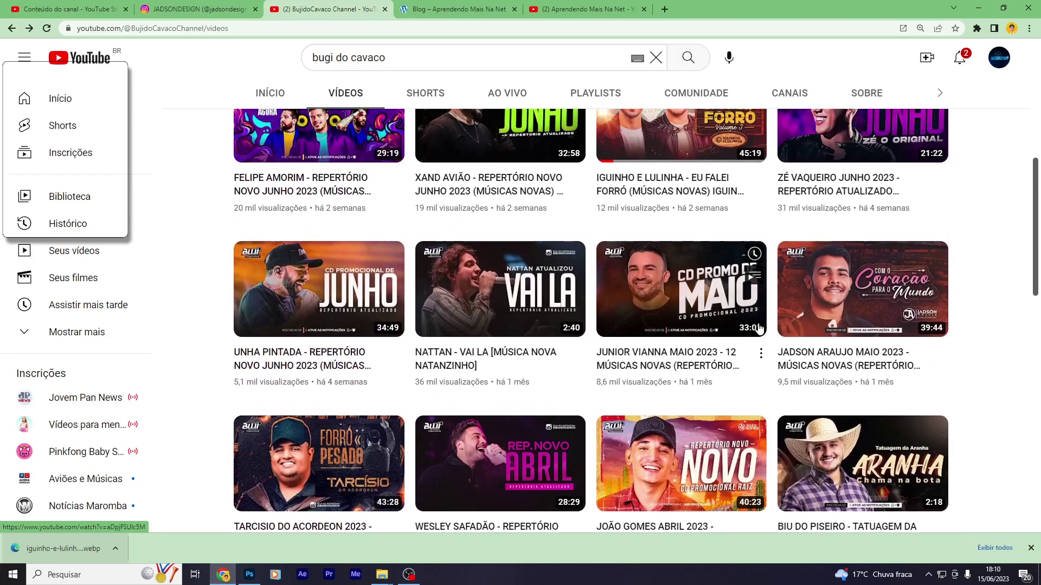
scroll(892, 127, "up", 5)
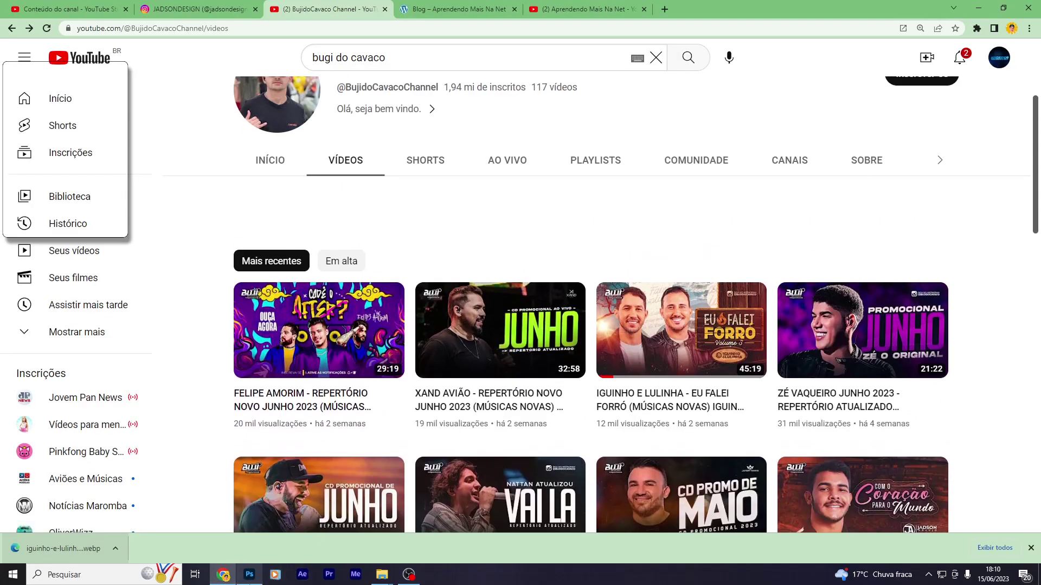
left_click(248, 575)
Add a text layer on the wooden sign and set it in the Morning Glory font
scroll(441, 326, "up", 1)
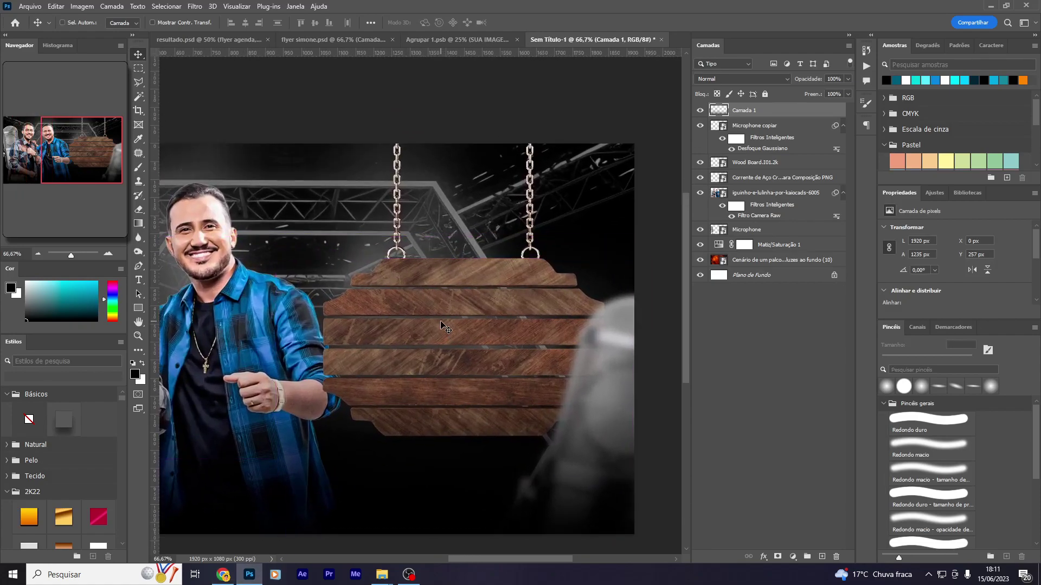
scroll(402, 302, "up", 1)
scroll(397, 302, "up", 1)
scroll(400, 309, "up", 1)
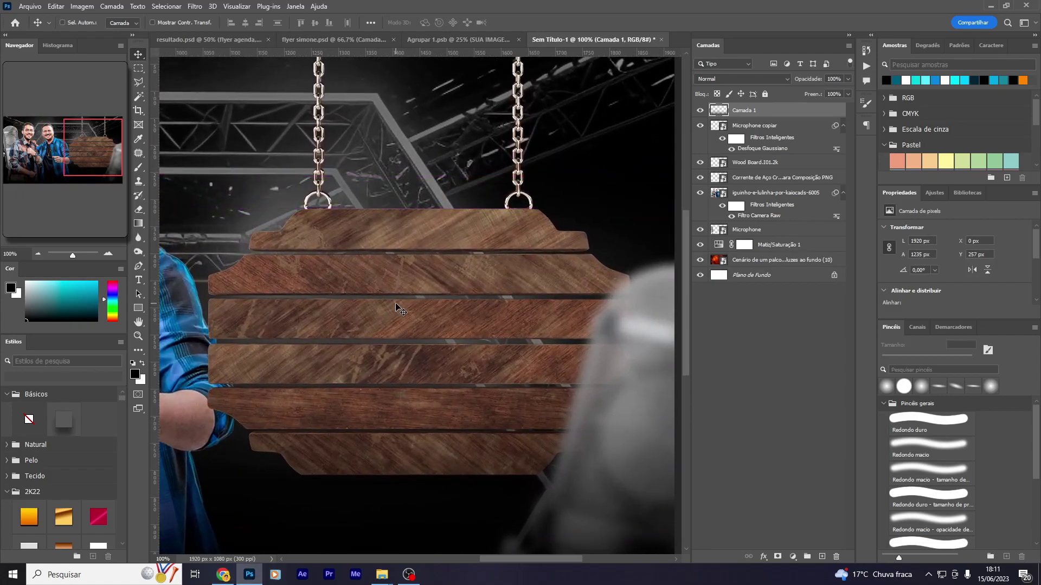
key("t")
left_click(389, 341)
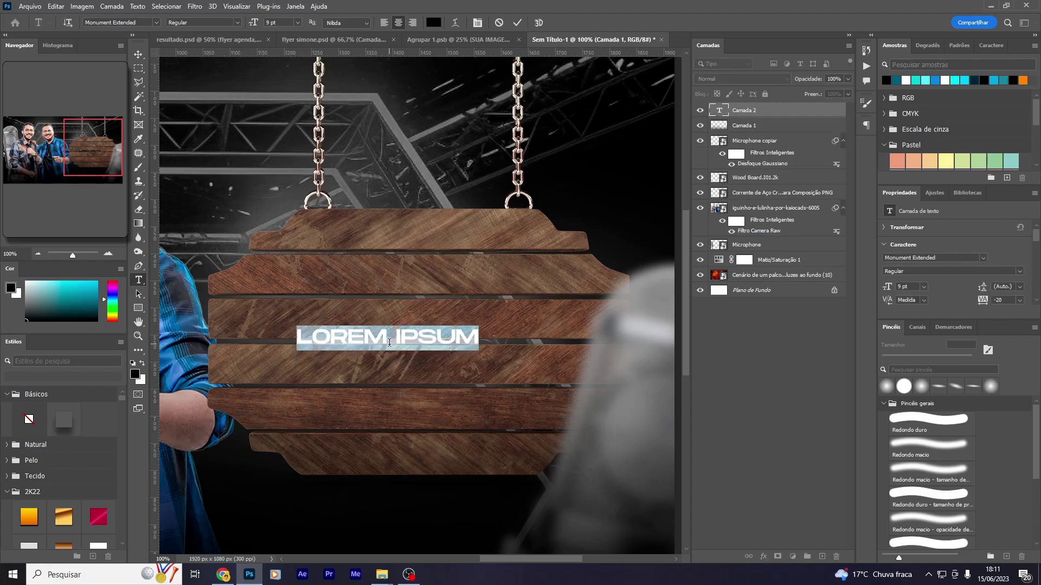
type("FORRÓ")
key("ctrl+a")
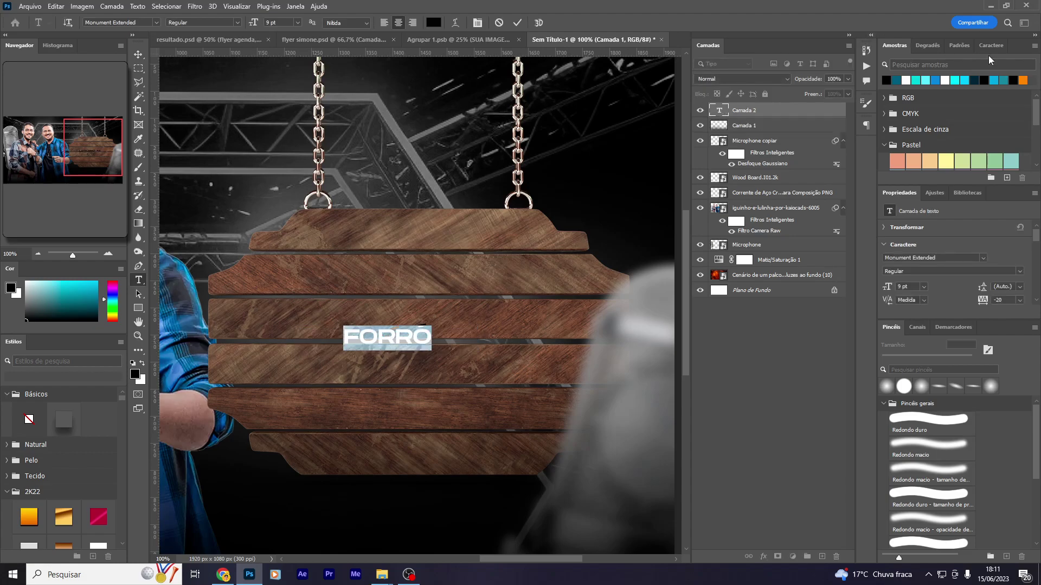
left_click(991, 46)
left_click(941, 65)
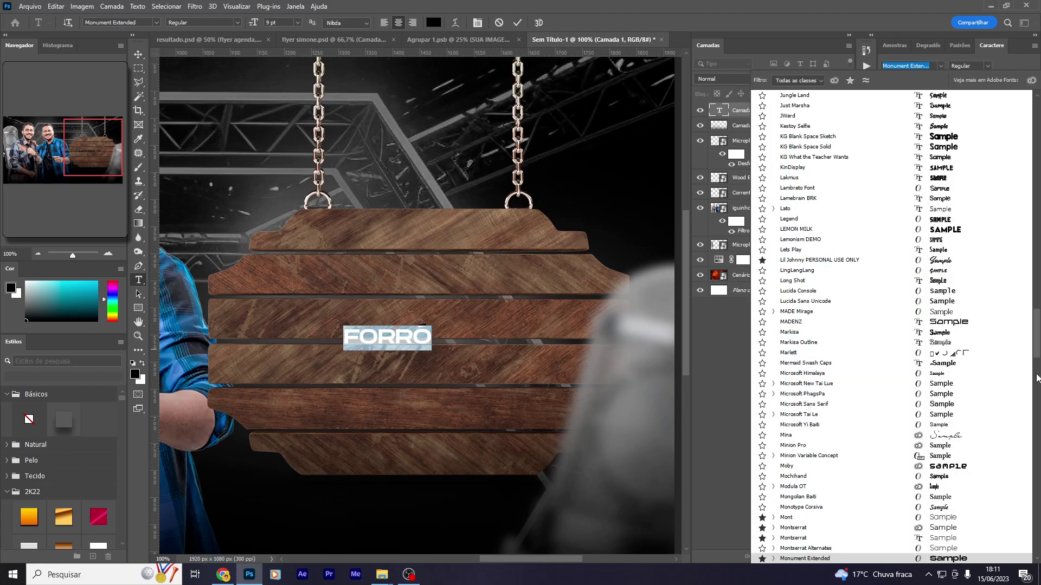
left_click_drag(1036, 353, 1037, 113)
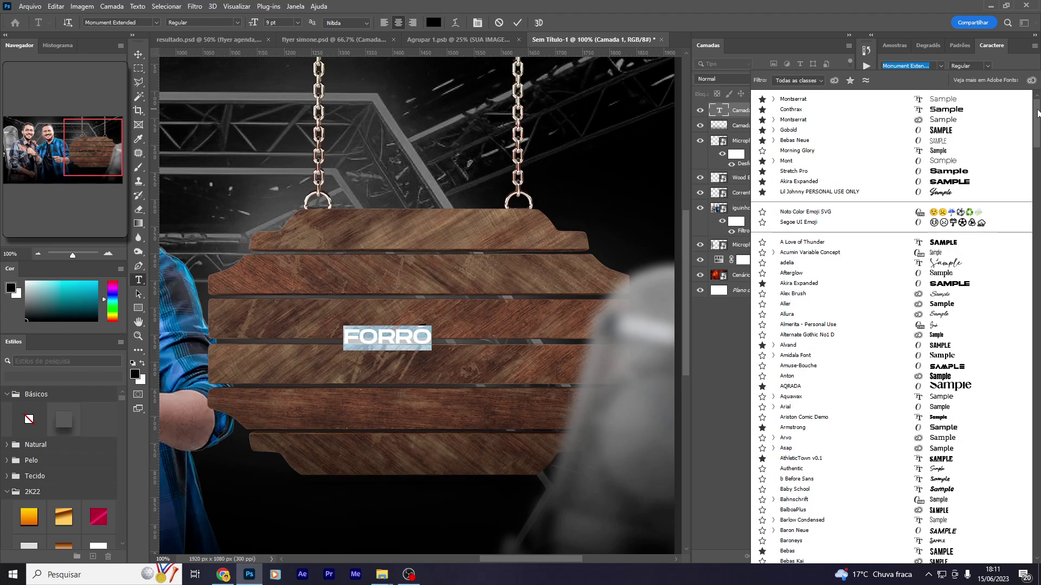
left_click(797, 150)
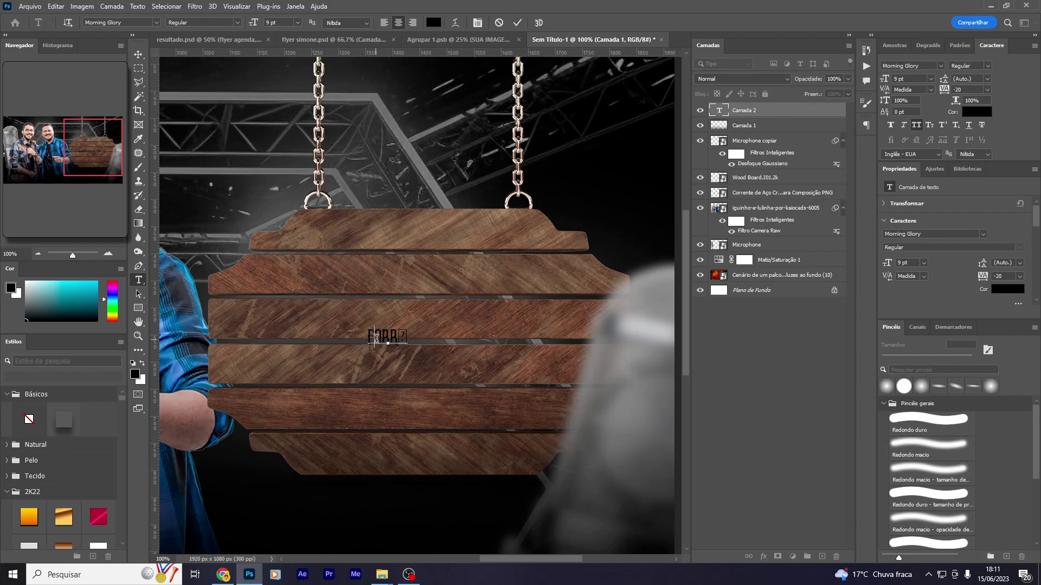
key("ctrl+Return")
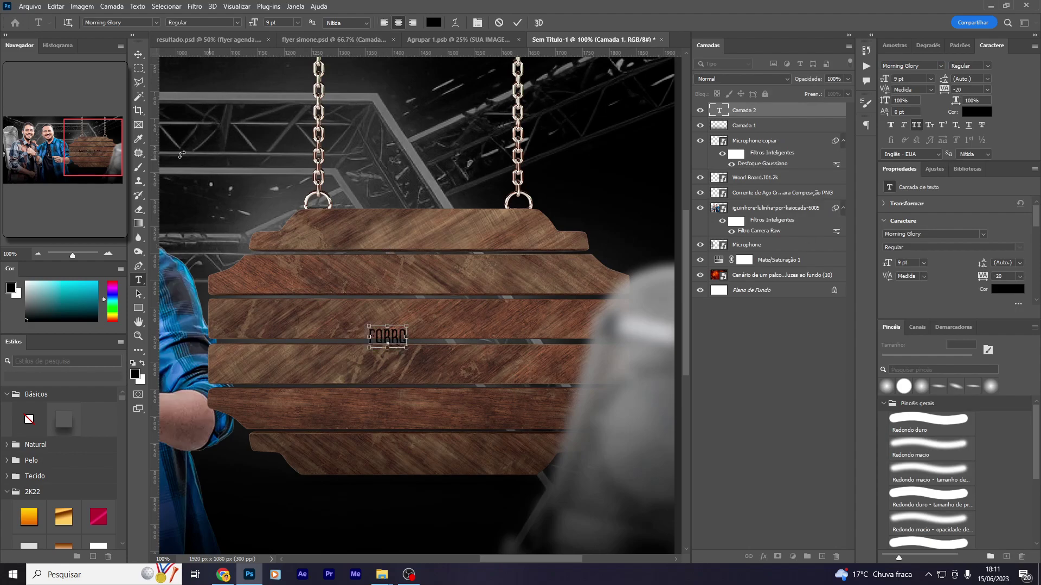
type("EU FALEI")
Retype the sign text as 'Eu Falei' and commit the layer
key("Return")
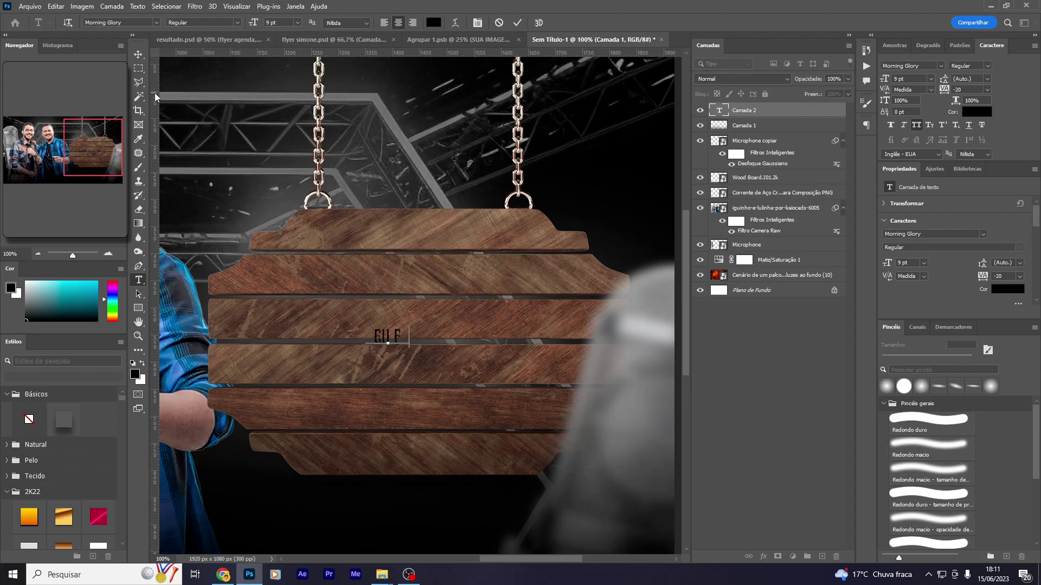
key("ctrl+a")
type("EU")
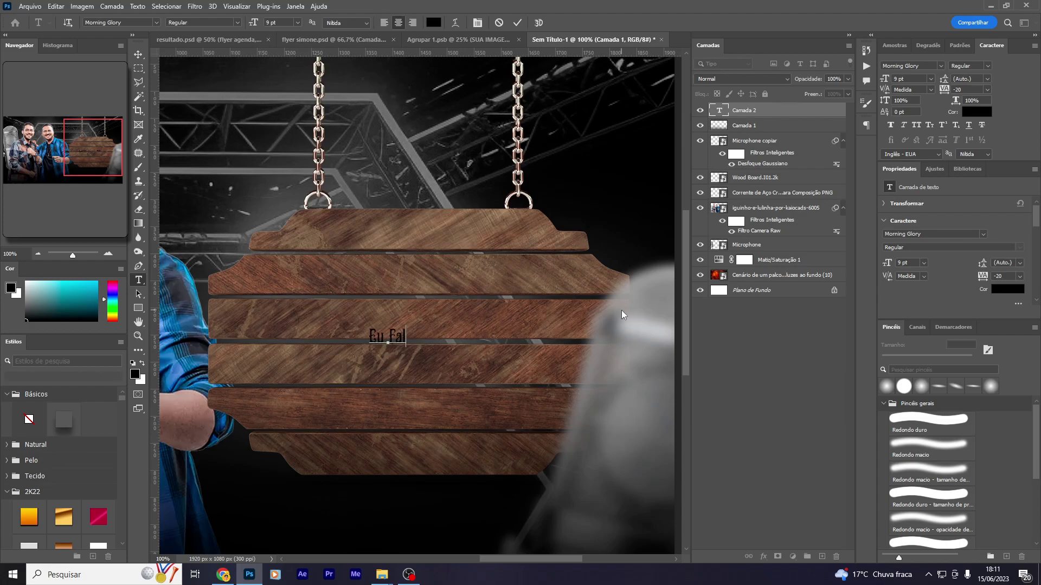
key("ctrl+a")
left_click(138, 55)
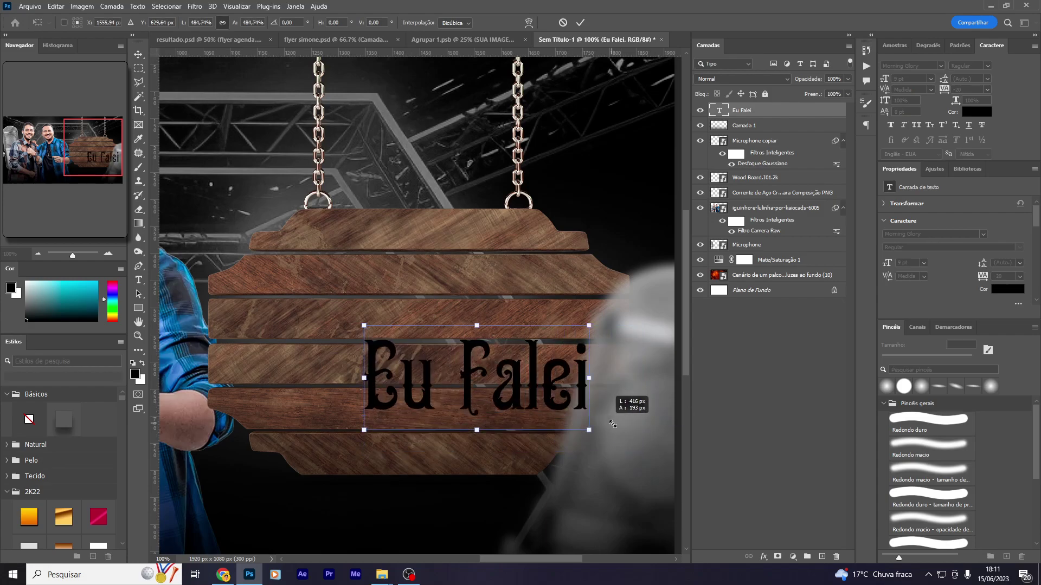
Enlarge 'Eu Falei' to fill the sign and move it higher
left_click_drag(419, 353, 602, 420)
key("Return")
left_click_drag(520, 417, 453, 344)
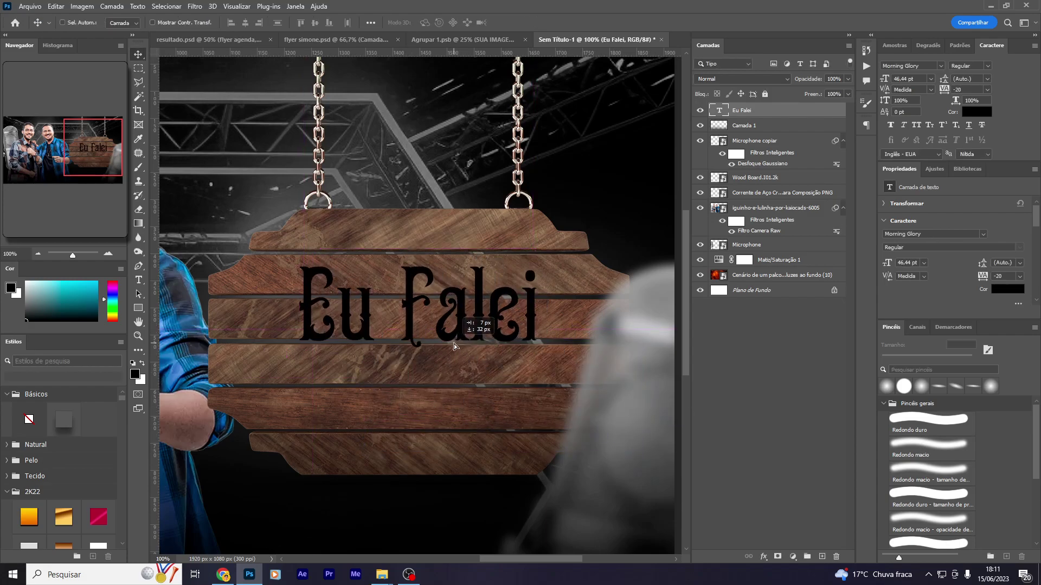
Give 'Eu Falei' an orange-to-red-orange gradient overlay, then duplicate it below
left_click(763, 557)
left_click(836, 521)
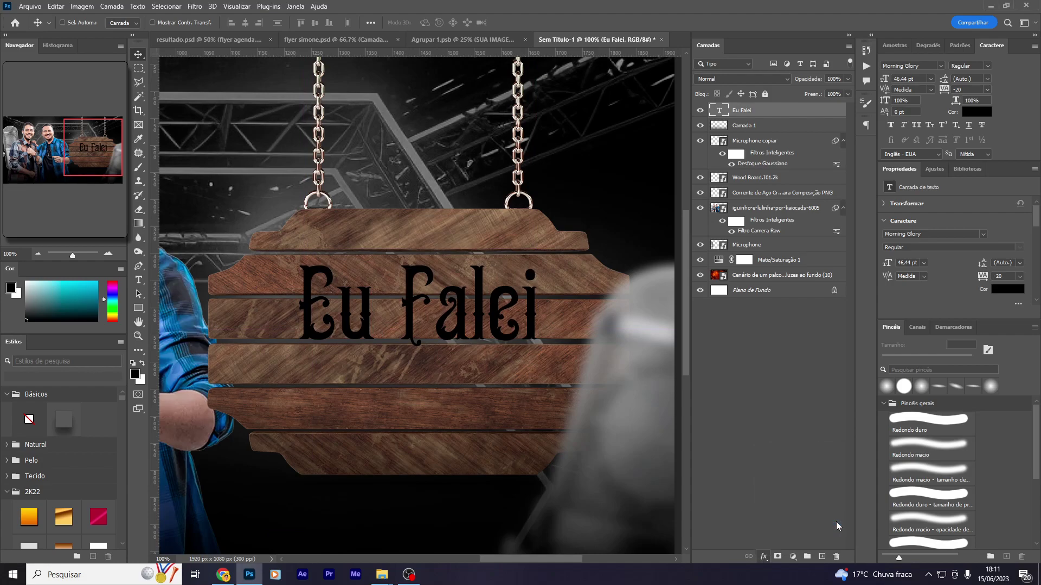
left_click(776, 365)
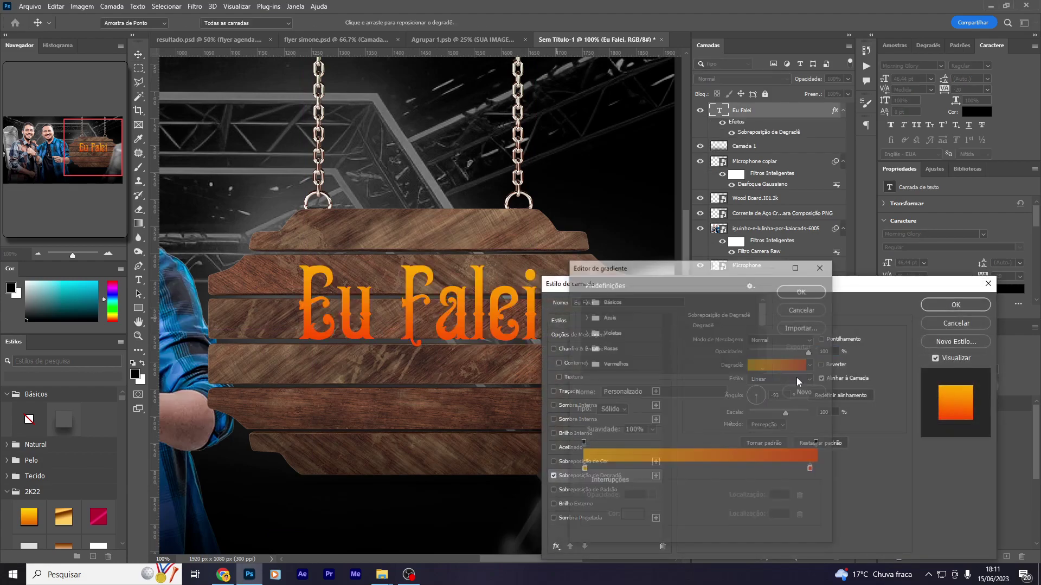
double_click(812, 471)
mouse_move(857, 316)
left_mouse_down()
mouse_move(846, 292)
mouse_move(858, 307)
left_mouse_up()
key("Return")
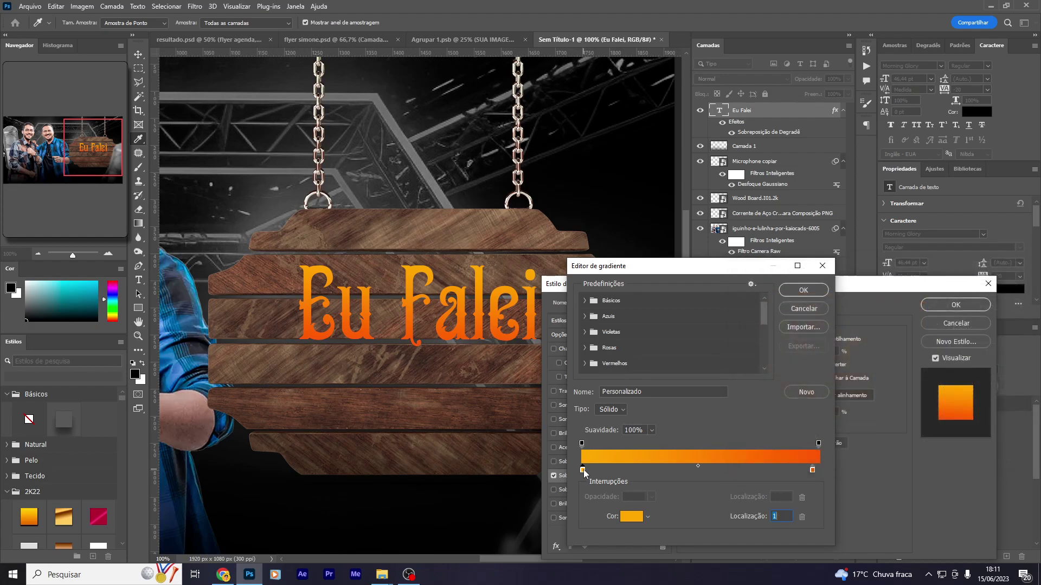
key("Return")
key("Return")
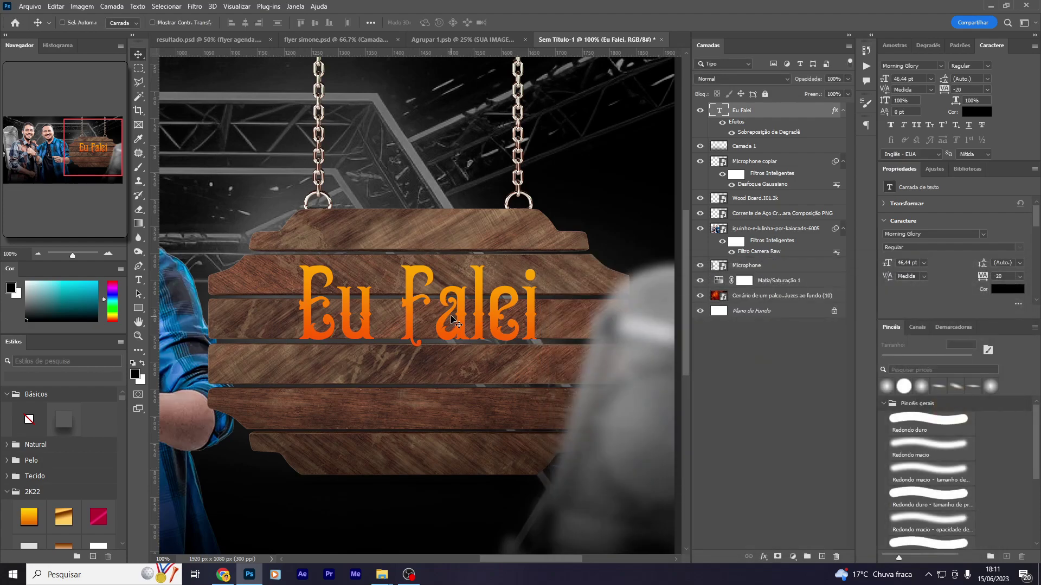
left_click_drag(452, 319, 439, 404)
Retype the duplicated text as 'FORRO' in the AthleticTown v0.1 font
key("t")
triple_click(432, 385)
type("F")
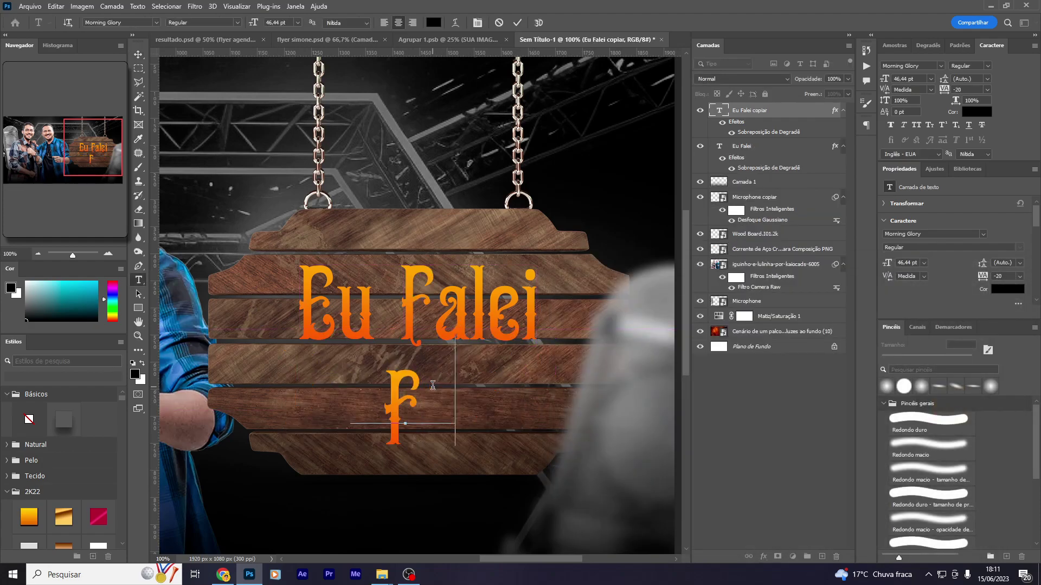
type("orro")
key("ctrl+a")
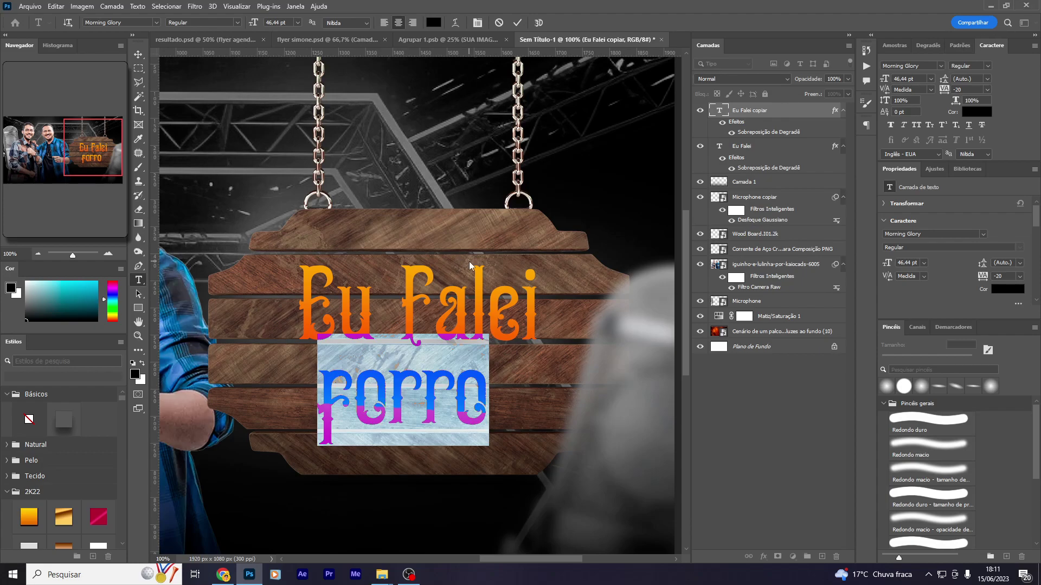
type("FORRO")
key("ctrl+a")
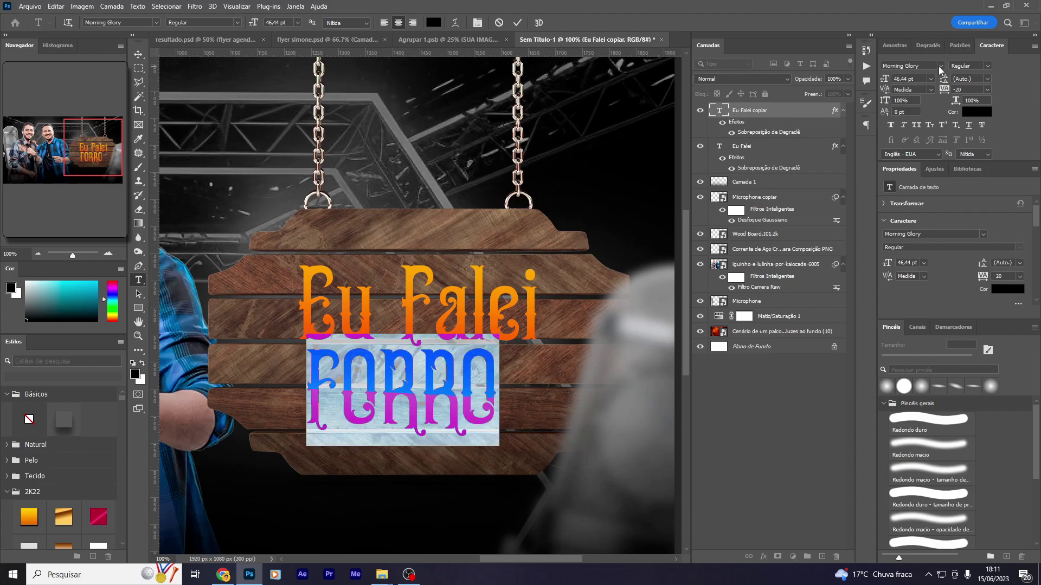
left_click(939, 66)
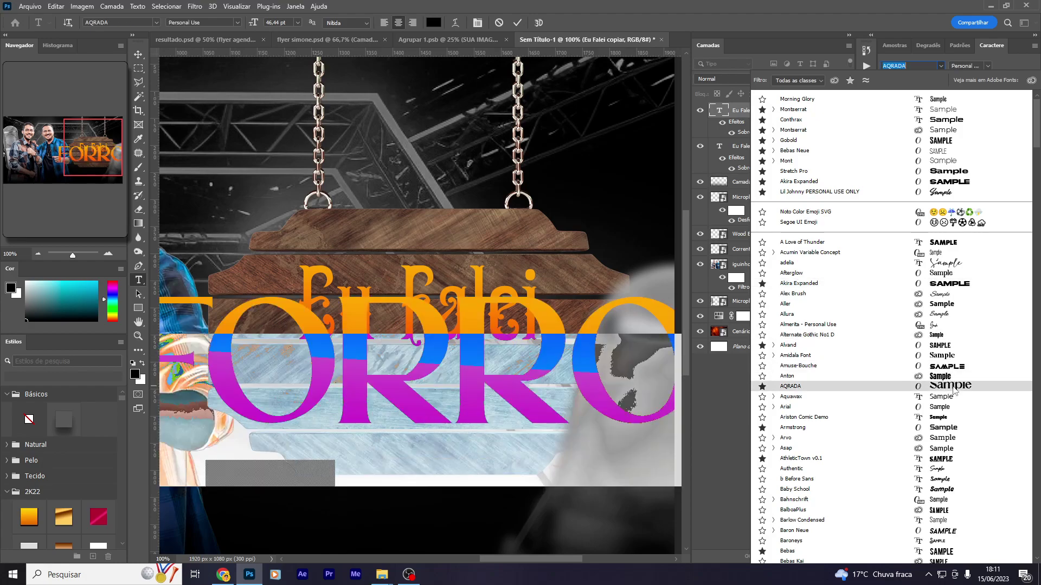
left_click(948, 458)
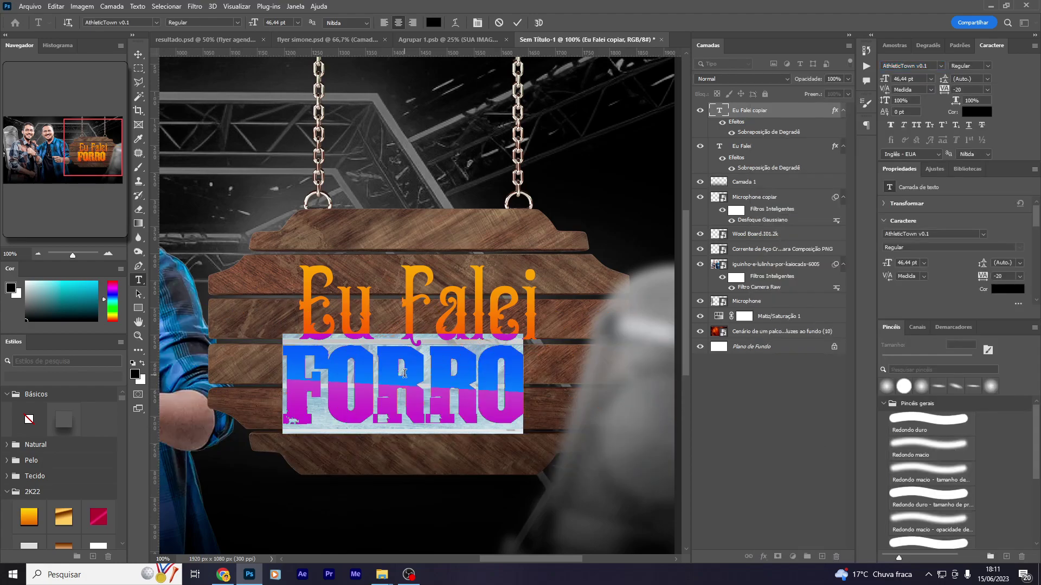
Enlarge FORRO to span the wood sign
left_click(404, 373)
key("ctrl+t")
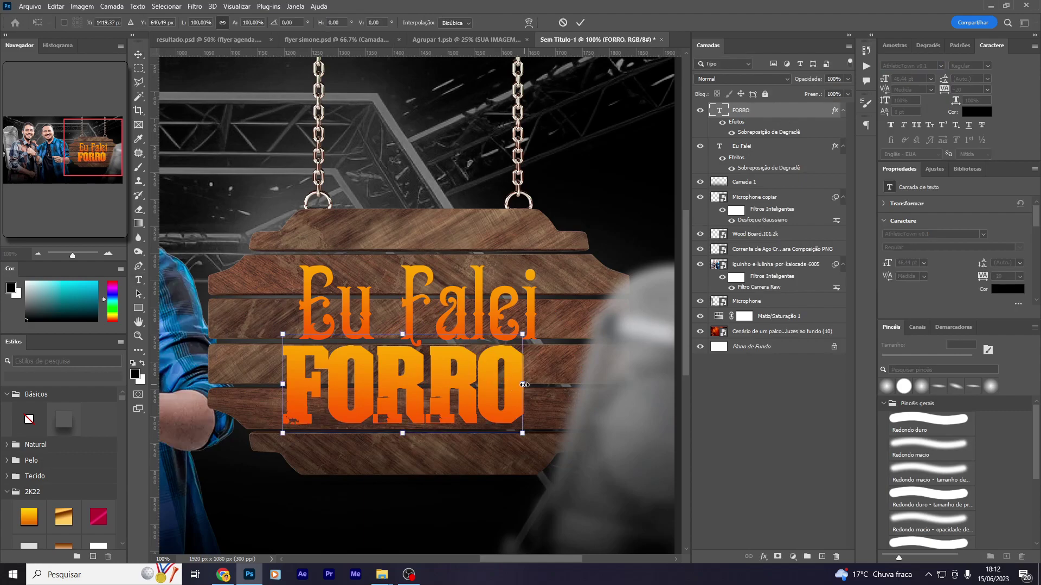
left_click_drag(523, 384, 568, 386)
key("Return")
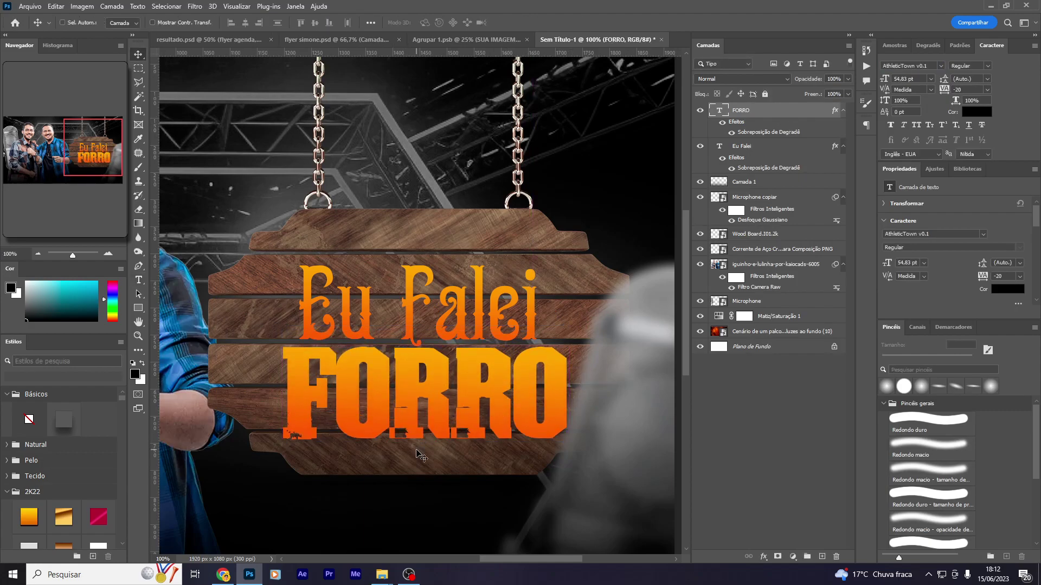
Add an accent character and scale it into place over FORRO's final O
key("t")
left_click(262, 279)
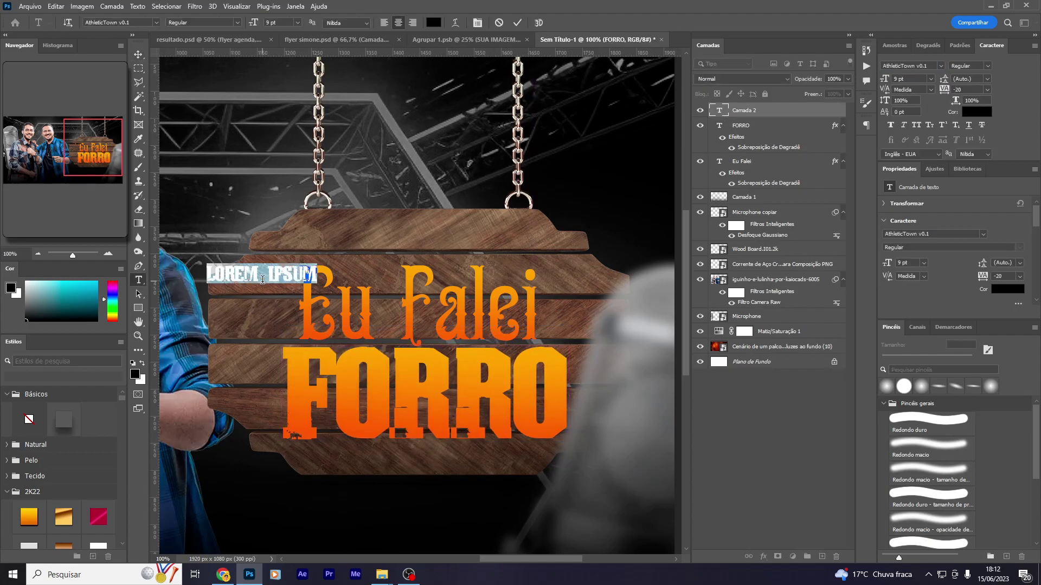
key("BackSpace")
left_click(139, 55)
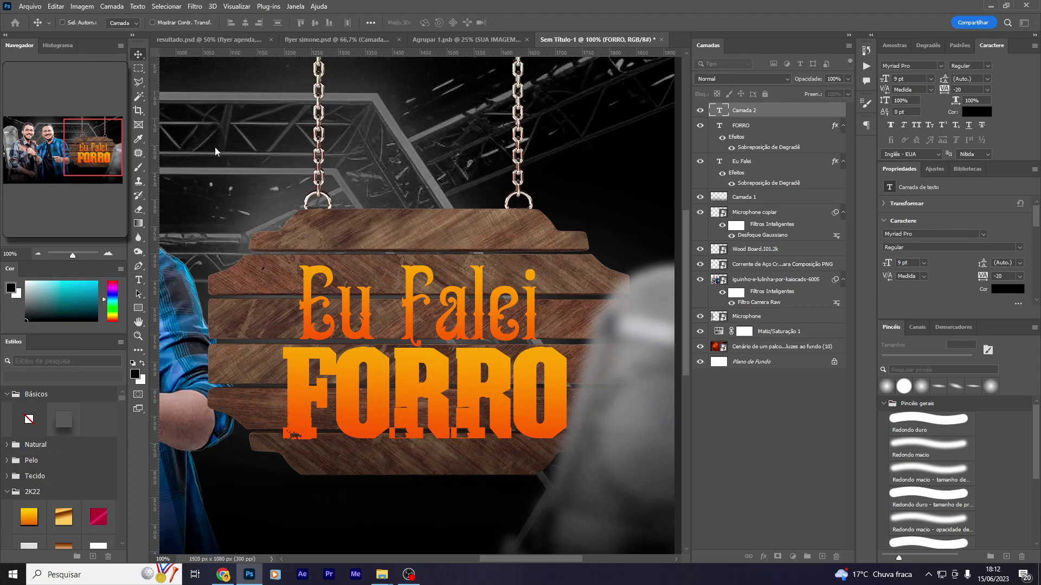
key("ctrl+t")
mouse_move(265, 284)
left_mouse_down()
mouse_move(570, 352)
mouse_move(570, 343)
left_mouse_up()
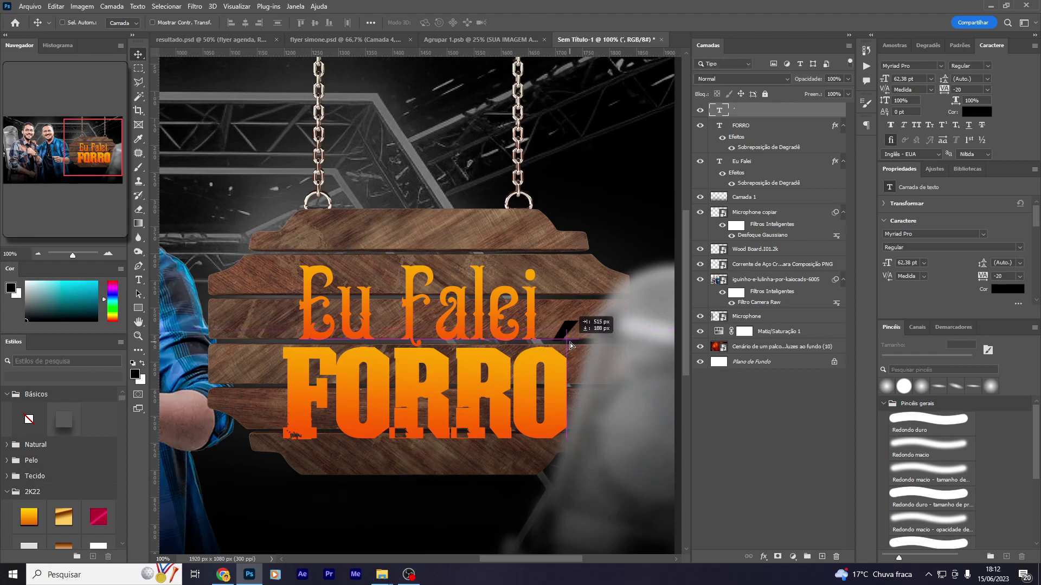
key("Return")
Give the accent an orange gradient overlay, then group the sign's three text layers as Agrupar 1
left_click(775, 556)
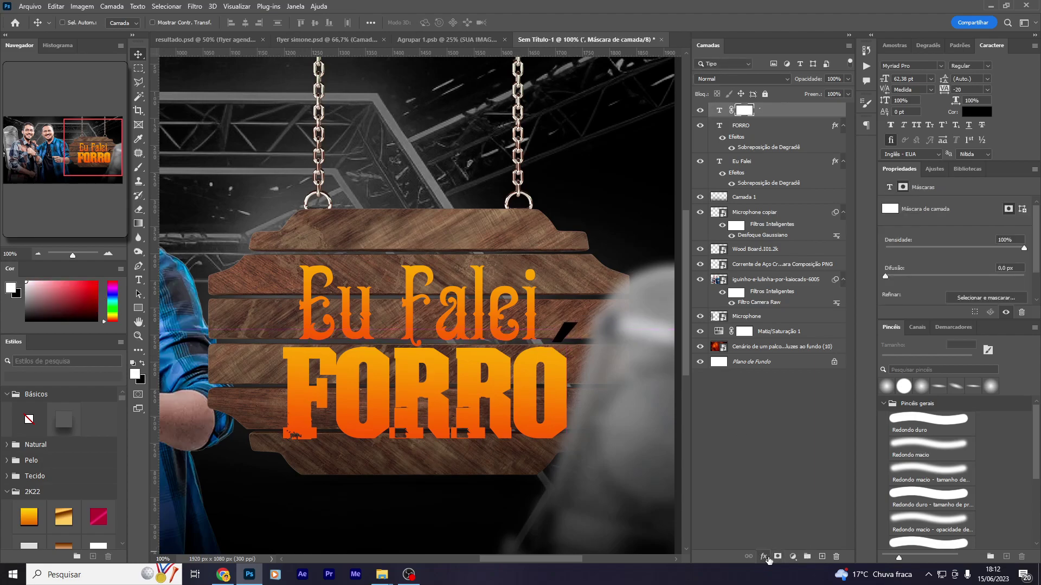
left_click(768, 560)
left_click(841, 464)
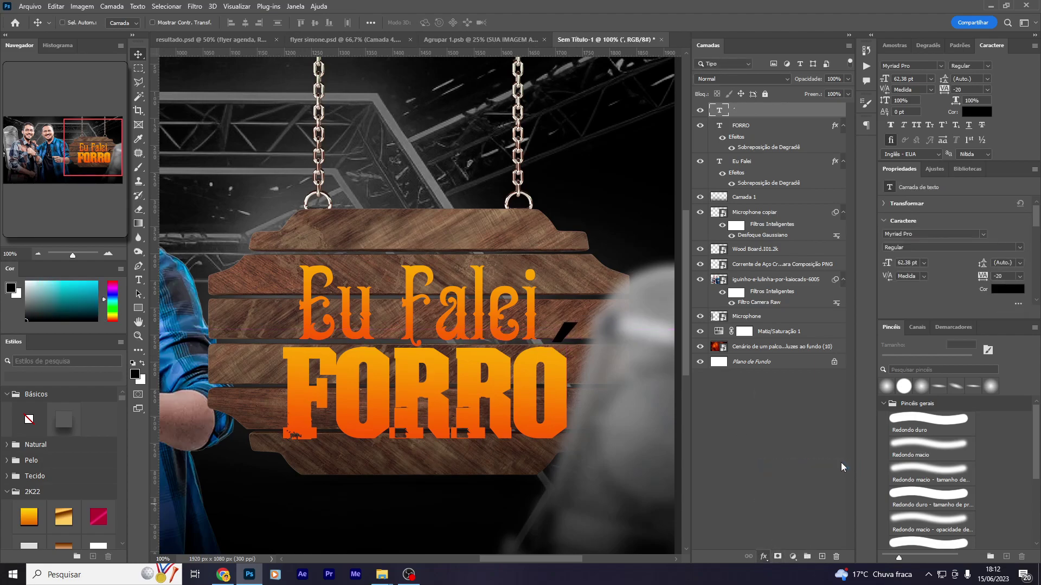
key("Return")
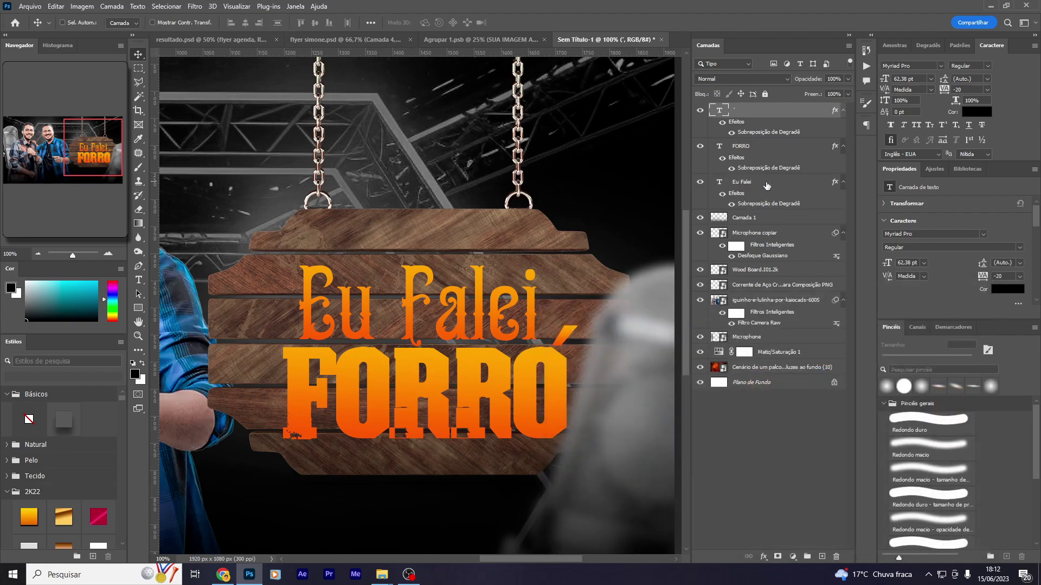
left_click(771, 189, "shift")
left_click_drag(492, 393, 492, 382)
key("ctrl+g")
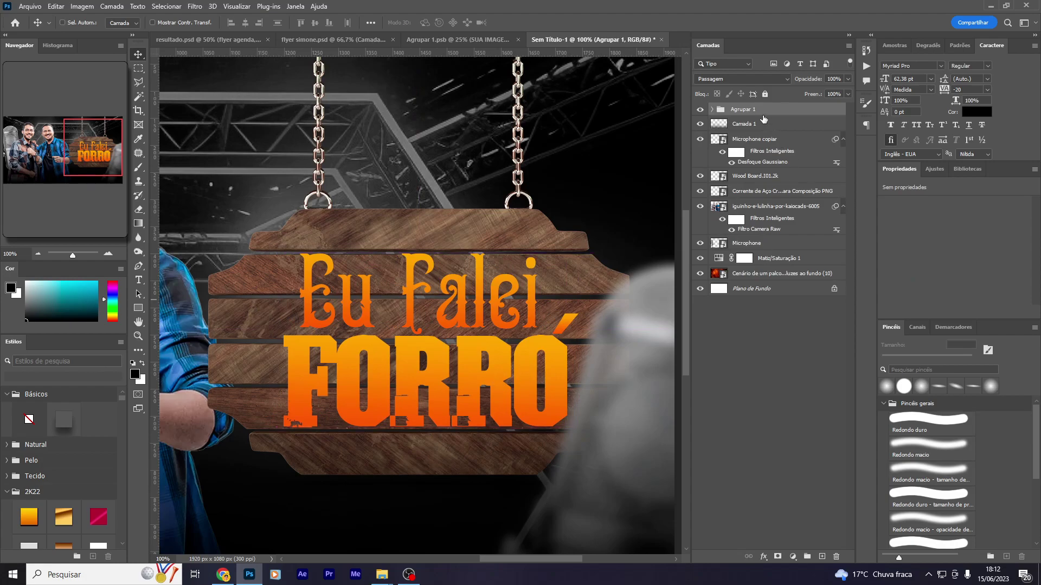
Move the Agrupar 1 sign text below Microphone copiar and shift the blurred microphone slightly right
left_click_drag(763, 115, 763, 169)
left_click_drag(593, 388, 595, 390)
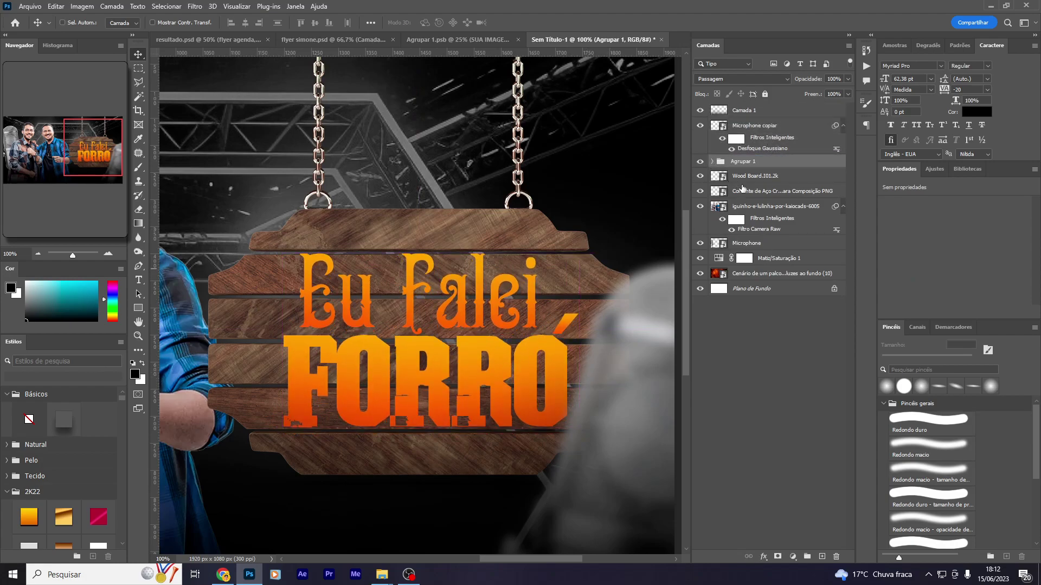
mouse_move(611, 386)
left_mouse_down()
mouse_move(625, 386)
mouse_move(615, 382)
left_mouse_up()
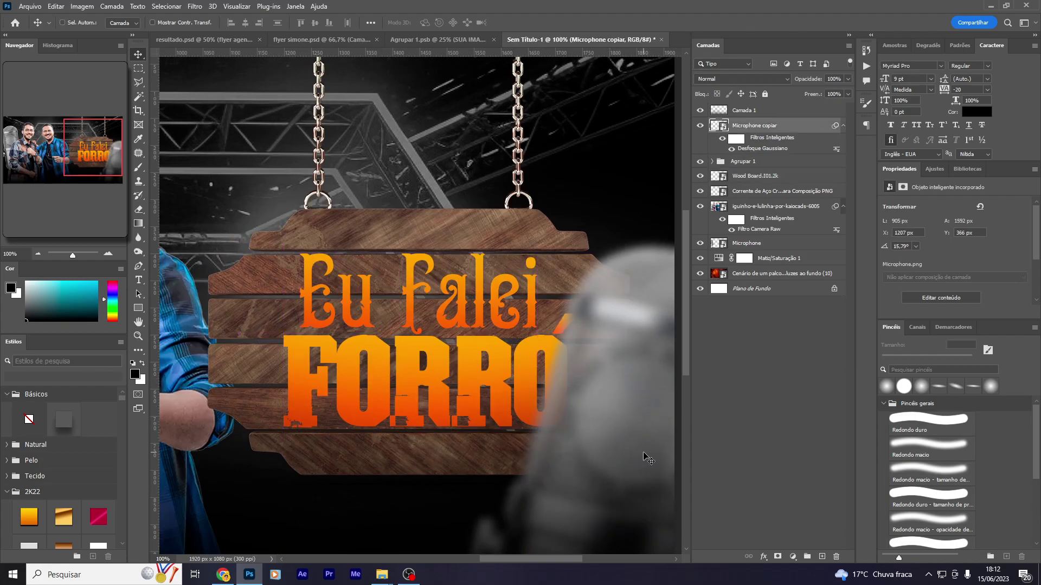
Lower the microphone copy's Gaussian blur radius to 5.6 pixels and nudge it right
double_click(761, 150)
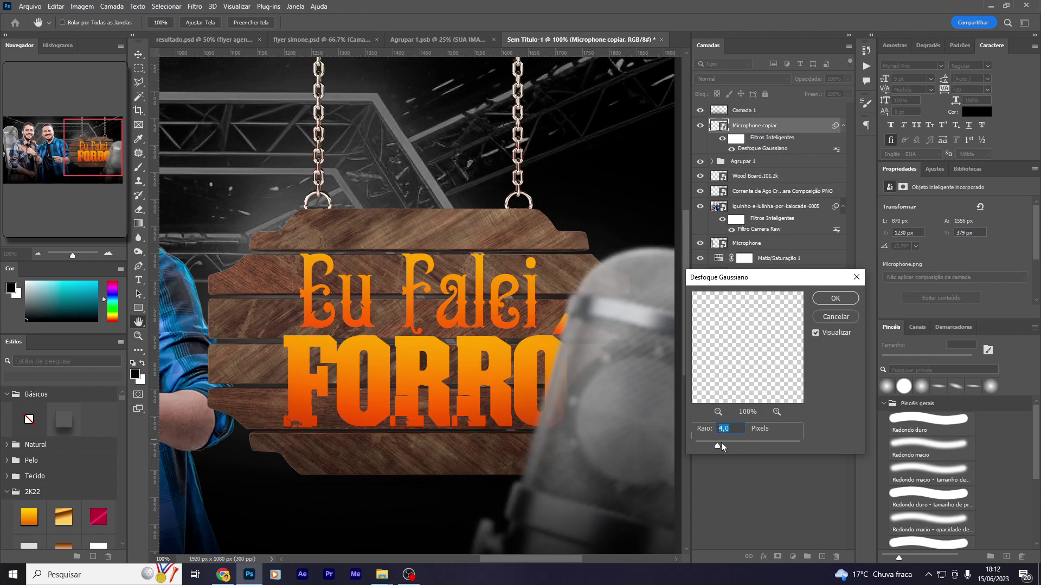
left_click_drag(716, 442, 716, 444)
key("Return")
key("Right")
key("Right")
key("Right")
key("Right")
key("Right")
key("Right")
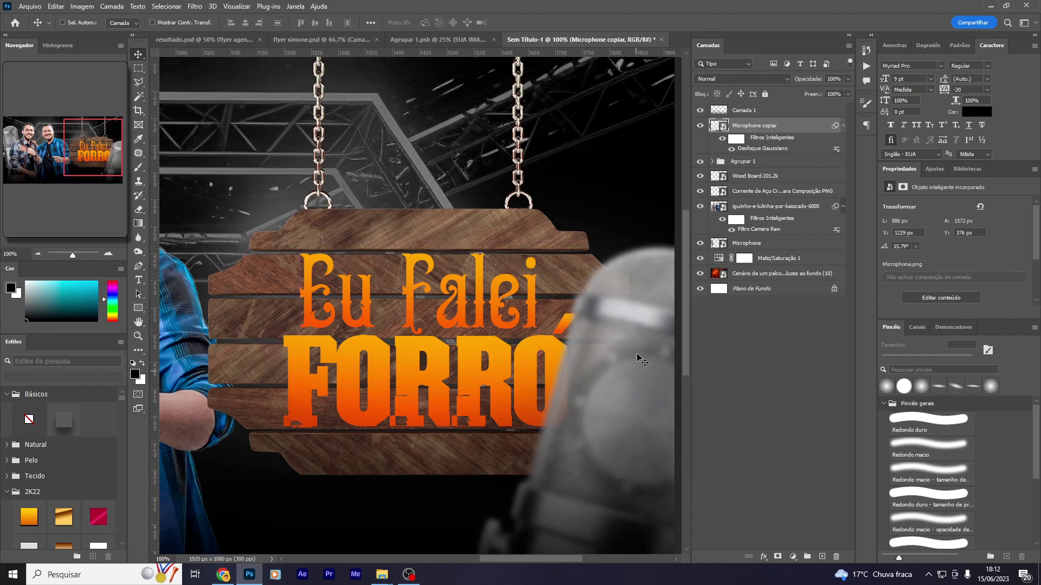
Nudge the Agrupar 1 text group slightly left
left_click(759, 161)
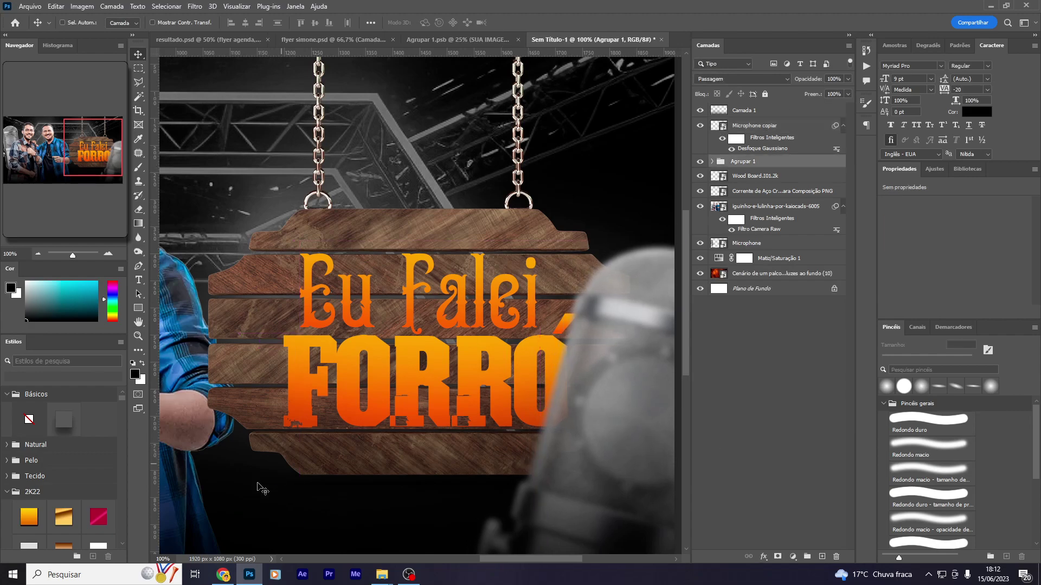
key("shift+Left")
key("shift+Left")
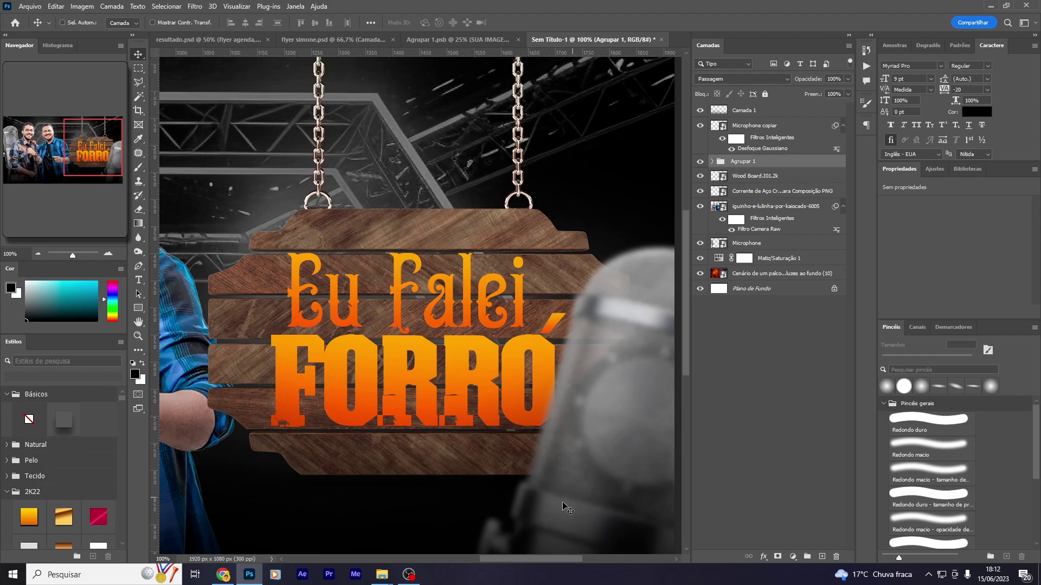
left_click(804, 554)
Give Agrupar 1 a thicker white outer stroke
left_click(775, 477)
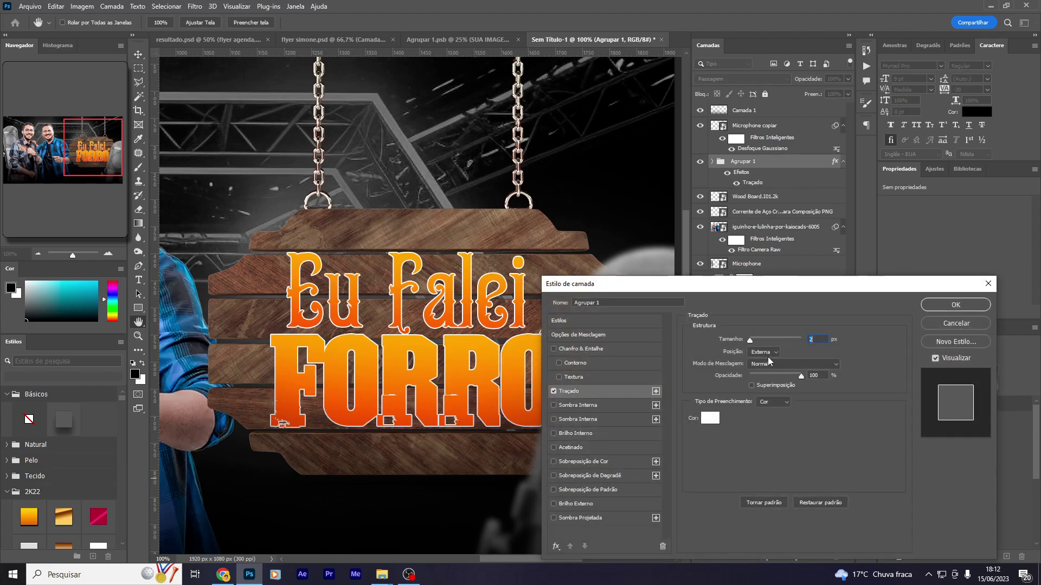
left_click_drag(751, 339, 754, 339)
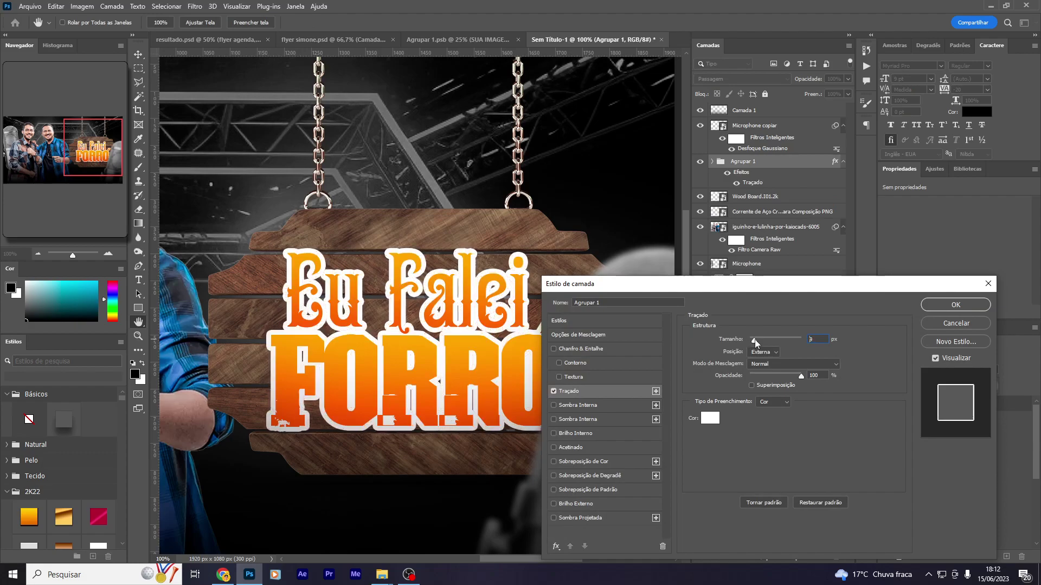
left_click(955, 304)
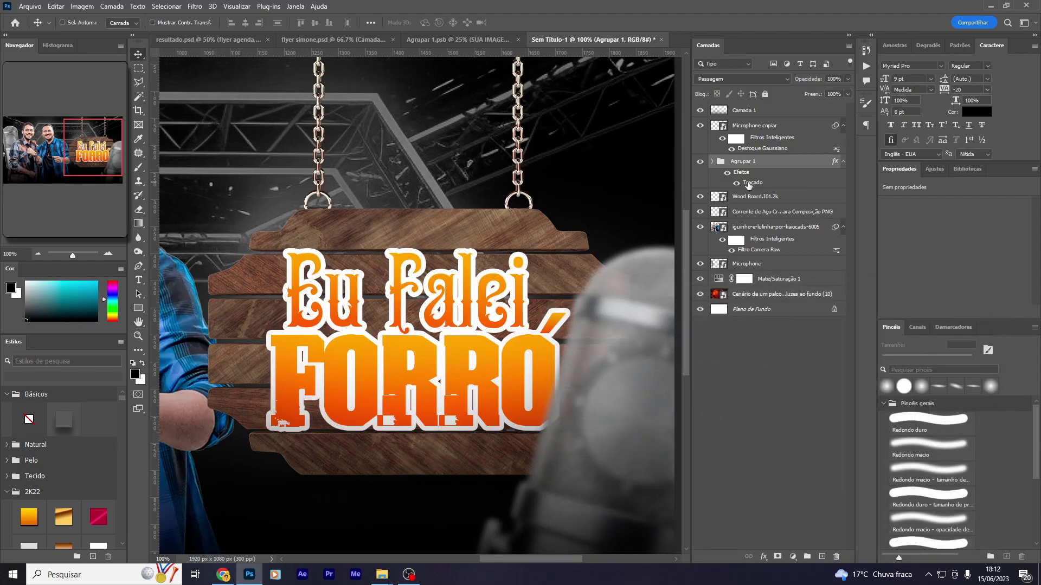
Split the stroke into its own layer and drag the sao148 wooden frame onto the canvas
right_click(747, 184)
left_click(780, 362)
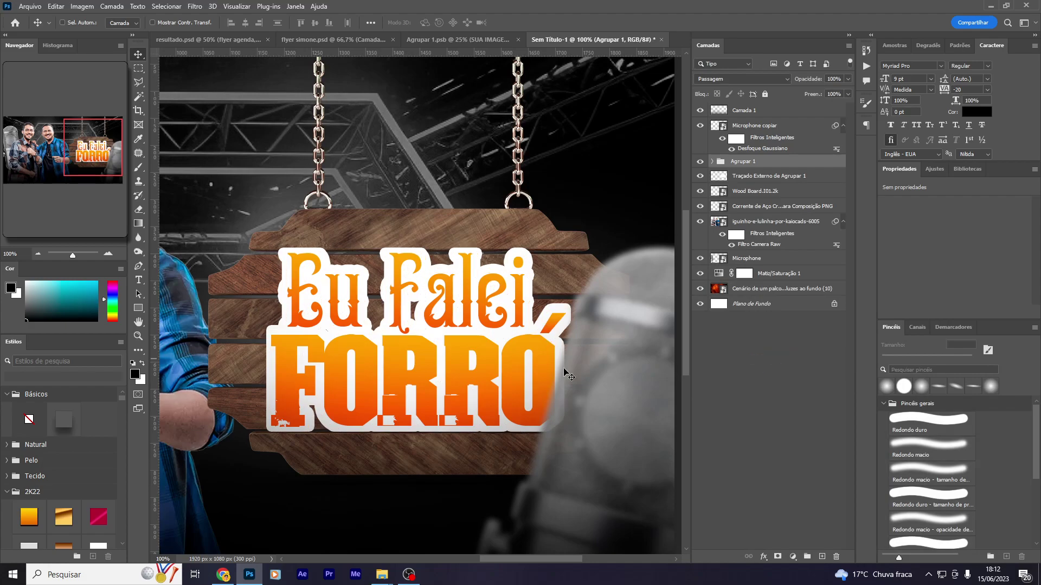
left_click(759, 176)
left_click(699, 175)
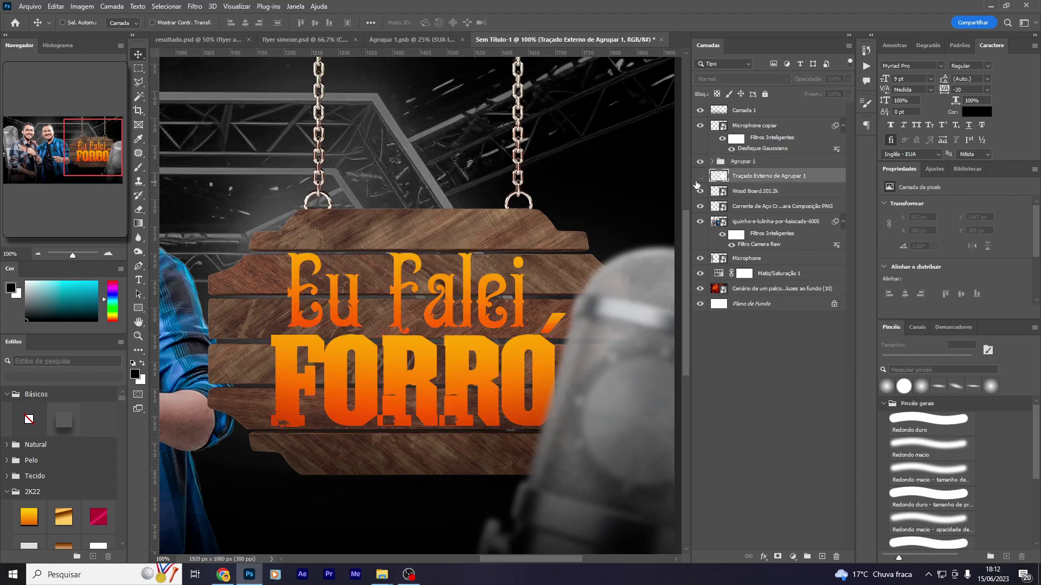
left_click(452, 528)
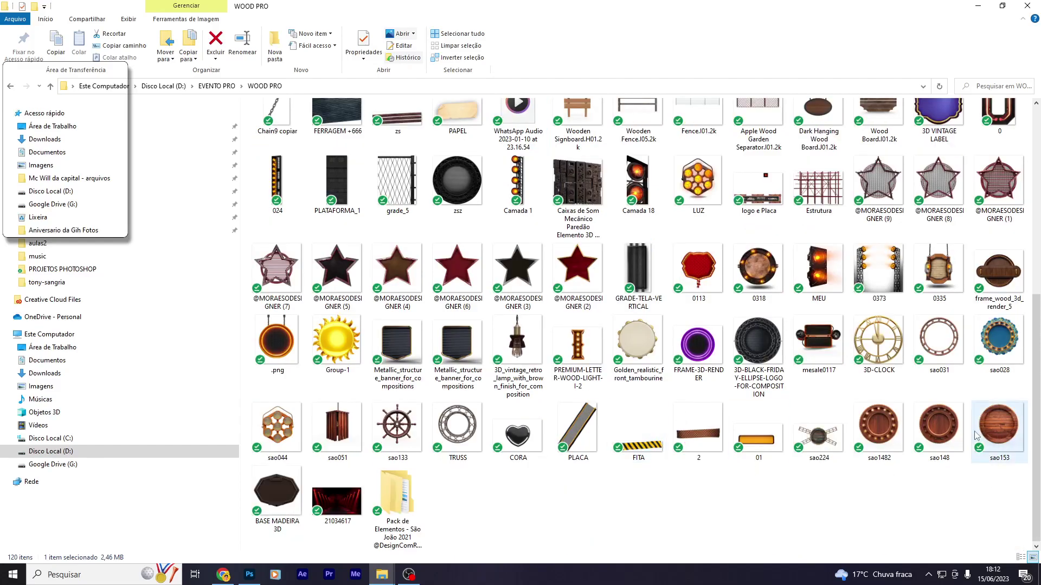
mouse_move(939, 428)
left_mouse_down()
mouse_move(248, 582)
mouse_move(408, 344)
left_mouse_up()
Discard the sao148 frame and place Metallic_structure_banner as a clipping mask on the lettering outline
key("Return")
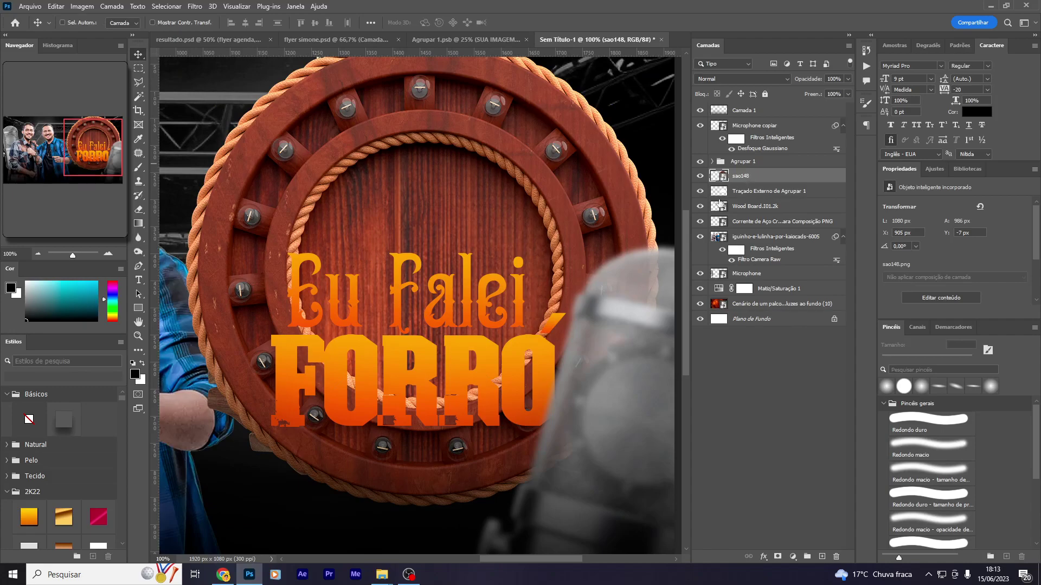
key("Delete")
left_click(503, 493)
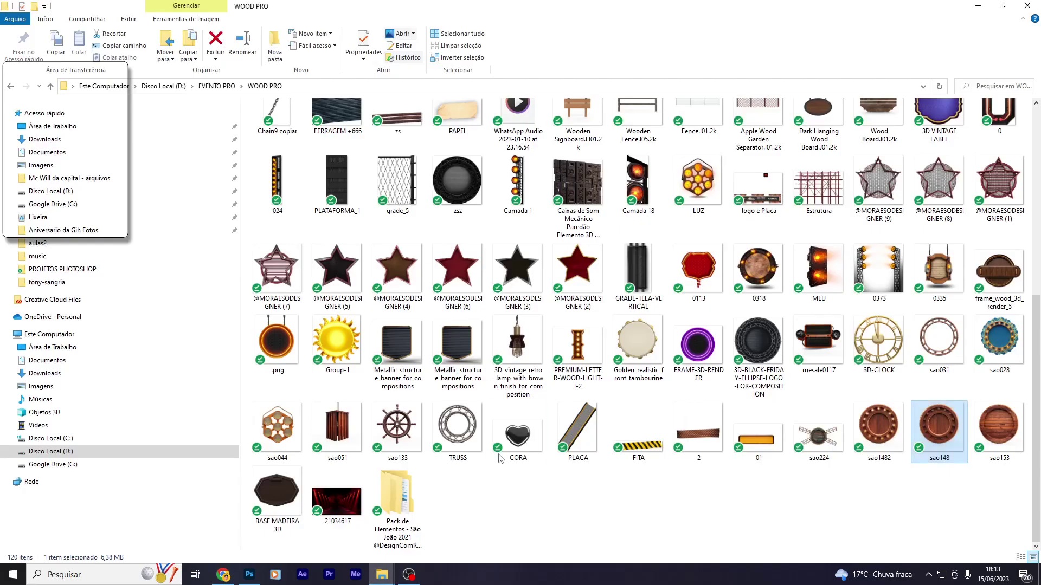
mouse_move(397, 347)
left_mouse_down()
mouse_move(249, 575)
mouse_move(351, 379)
left_mouse_up()
key("Return")
right_click(759, 177)
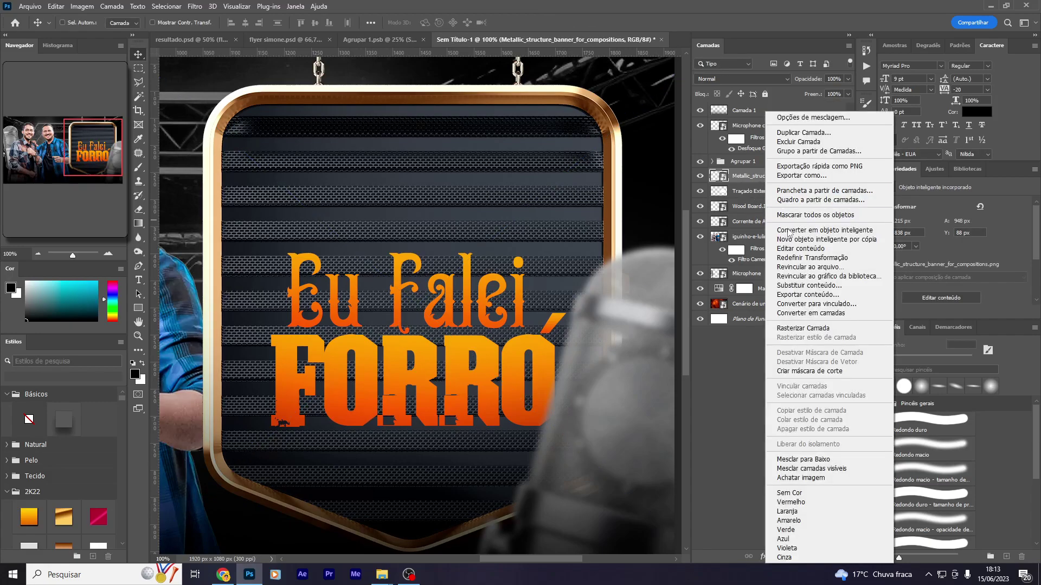
left_click(827, 371)
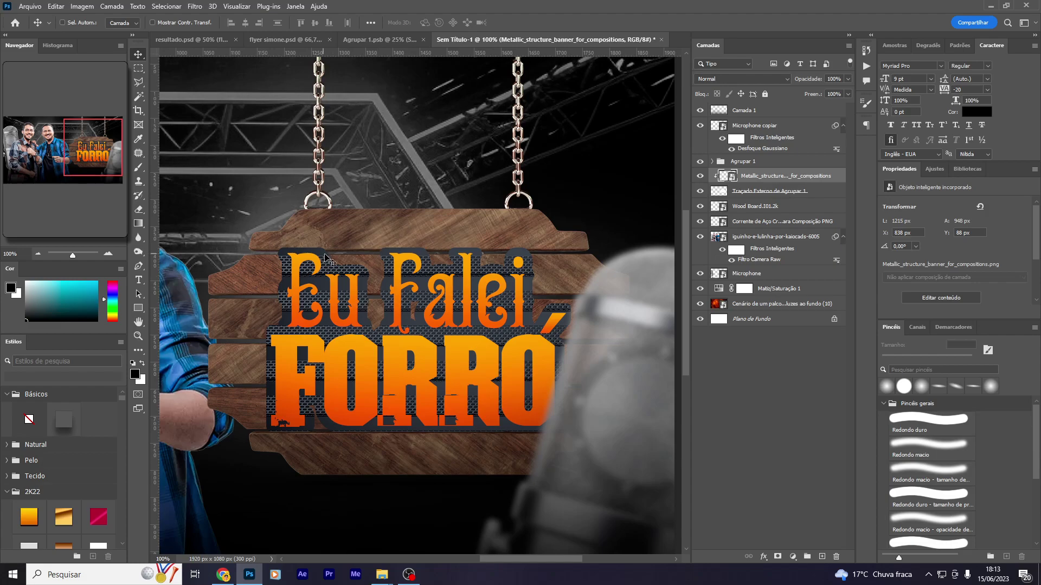
Toggle the metal texture's visibility to compare the sign with and without it
left_click_drag(445, 454, 424, 405)
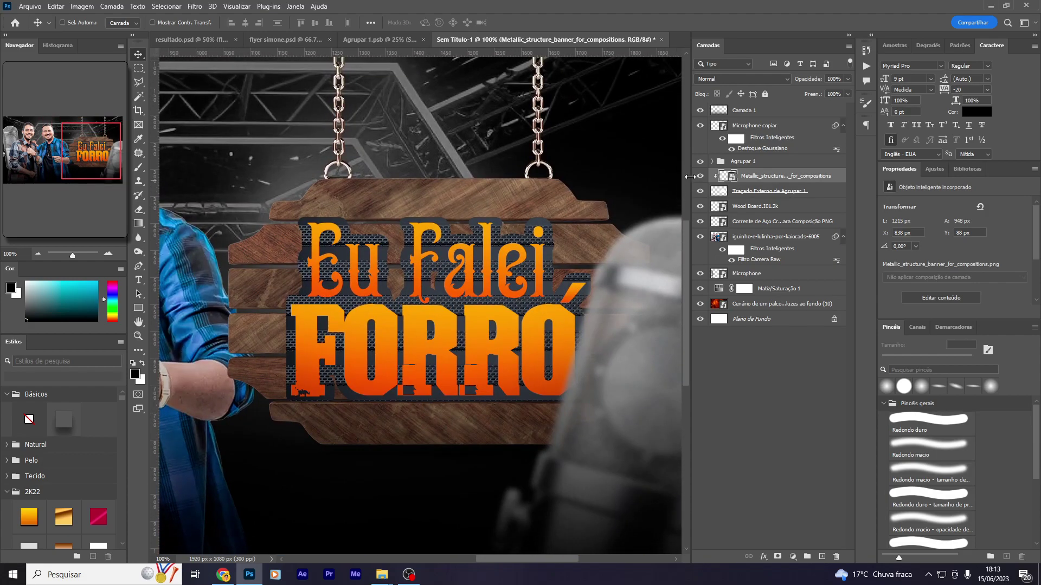
left_click(699, 175)
left_click(700, 175)
left_click(700, 176)
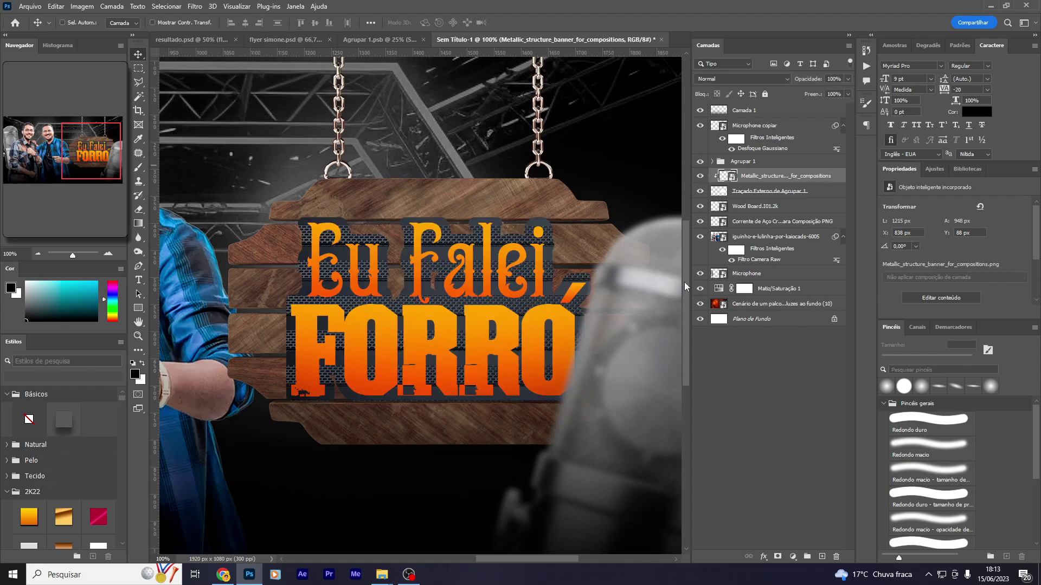
Group the metal and outline layers as Agrupar 2 and give it a 4-px Inner Bevel
left_click(766, 197, "ctrl")
key("ctrl+g")
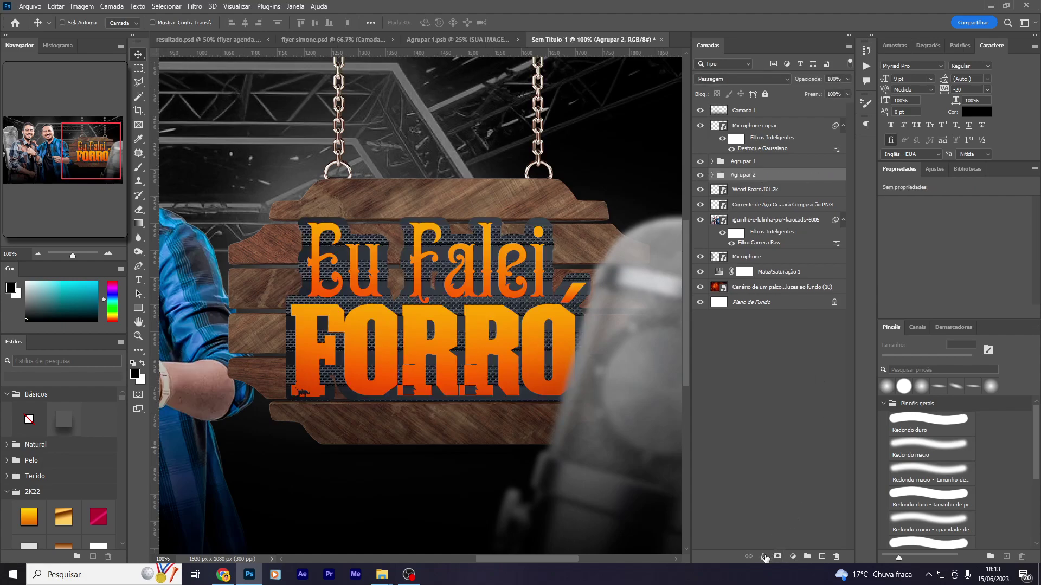
left_click(764, 558)
left_click(705, 176)
left_click(764, 558)
left_click(782, 471)
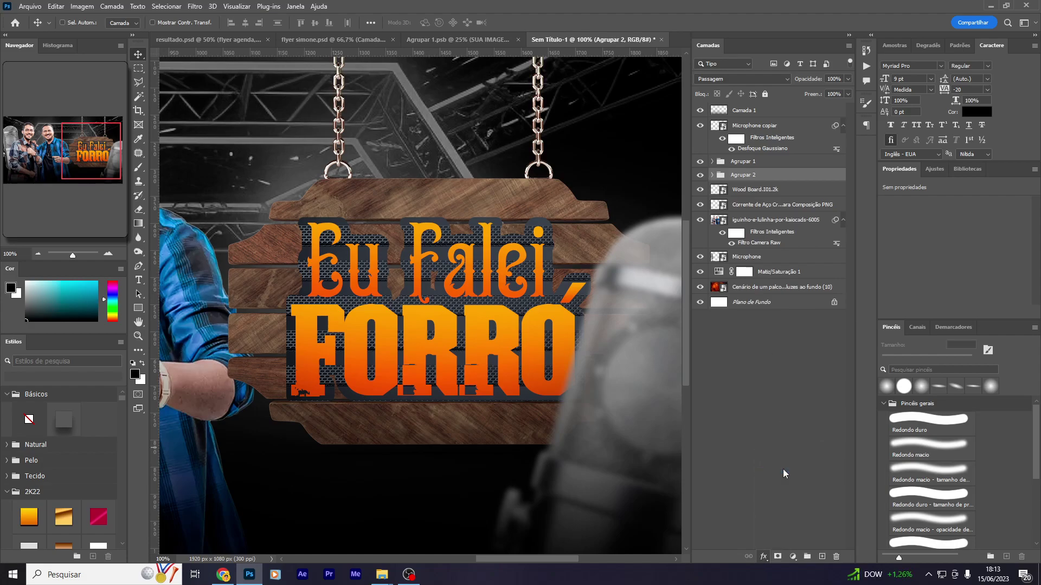
left_click_drag(749, 388, 751, 388)
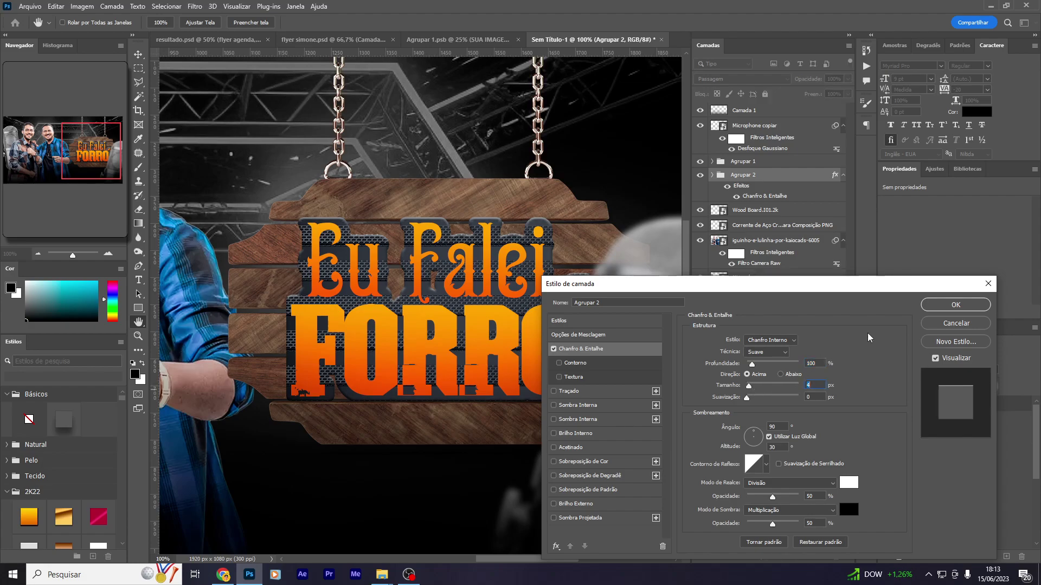
left_click(965, 305)
Select Agrupar 1, removing an accidentally added layer mask
left_click(761, 162)
left_click(700, 162)
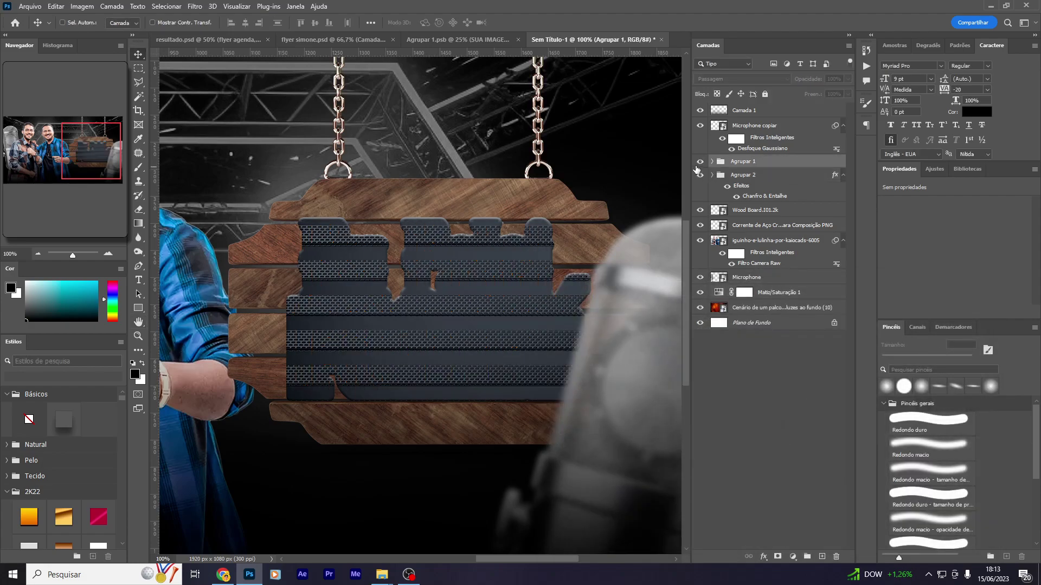
left_click(774, 558)
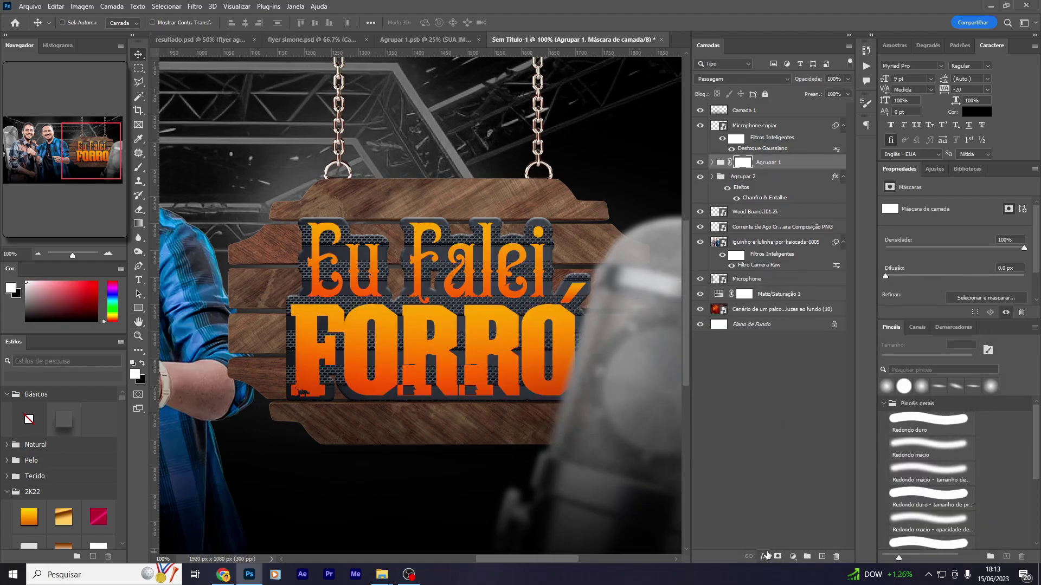
key("ctrl+z")
left_click(765, 556)
Give Agrupar 1 a zero-size bevel and a shorter, more opaque drop shadow
left_click(786, 460)
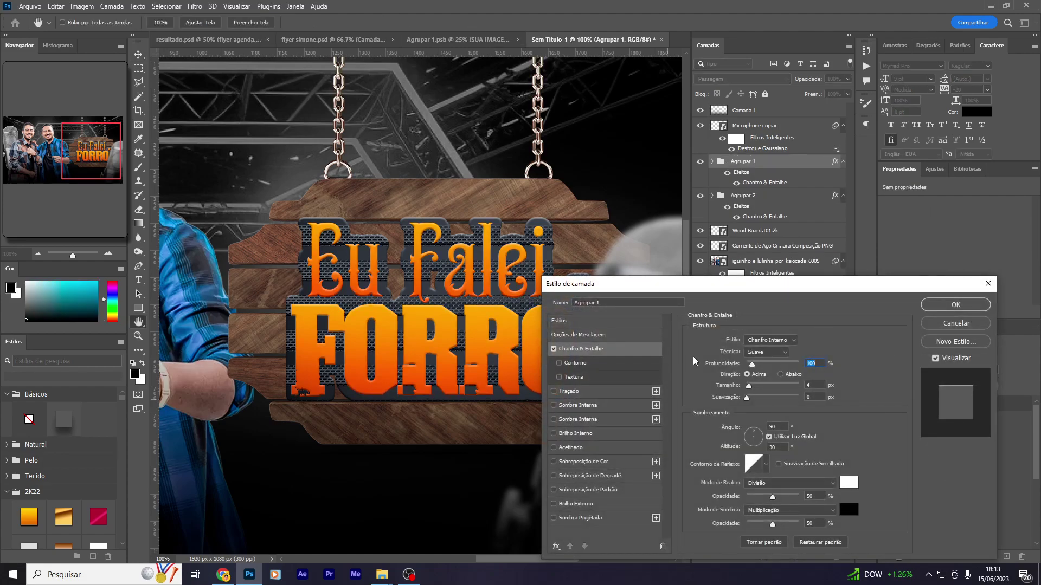
left_click_drag(749, 386, 740, 386)
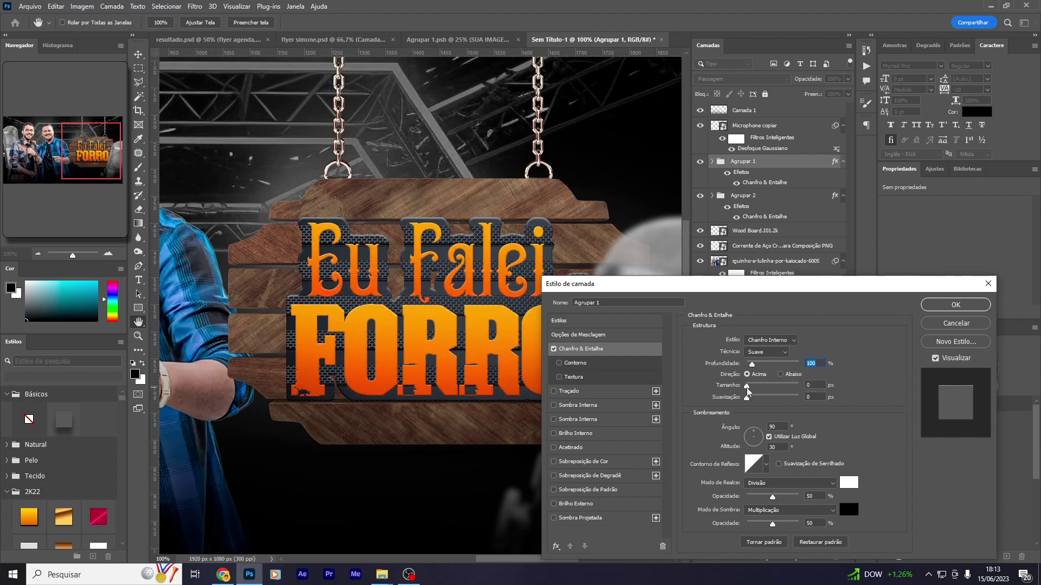
left_click(559, 517)
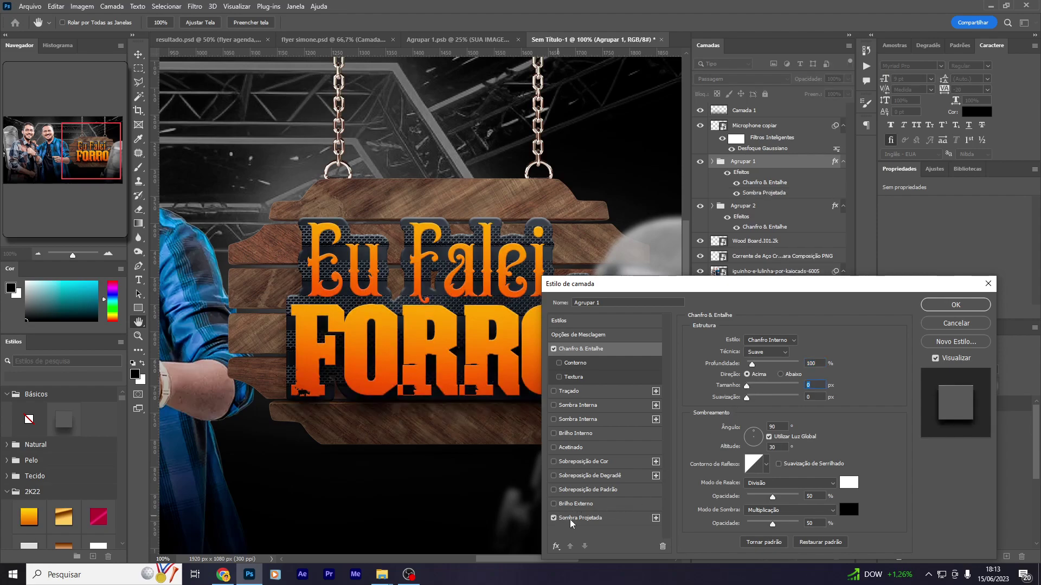
left_click(804, 492)
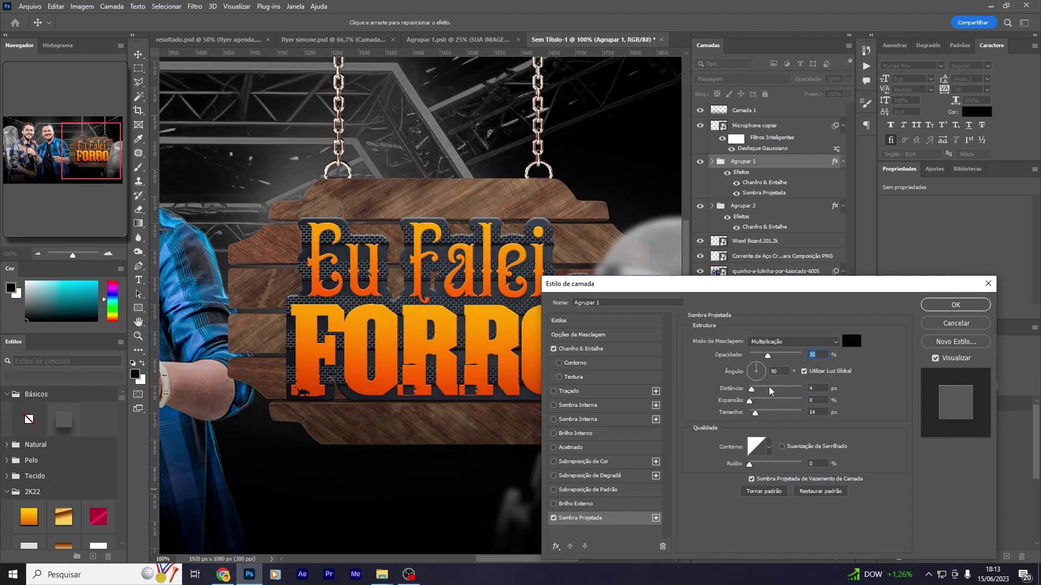
left_click_drag(763, 395, 758, 395)
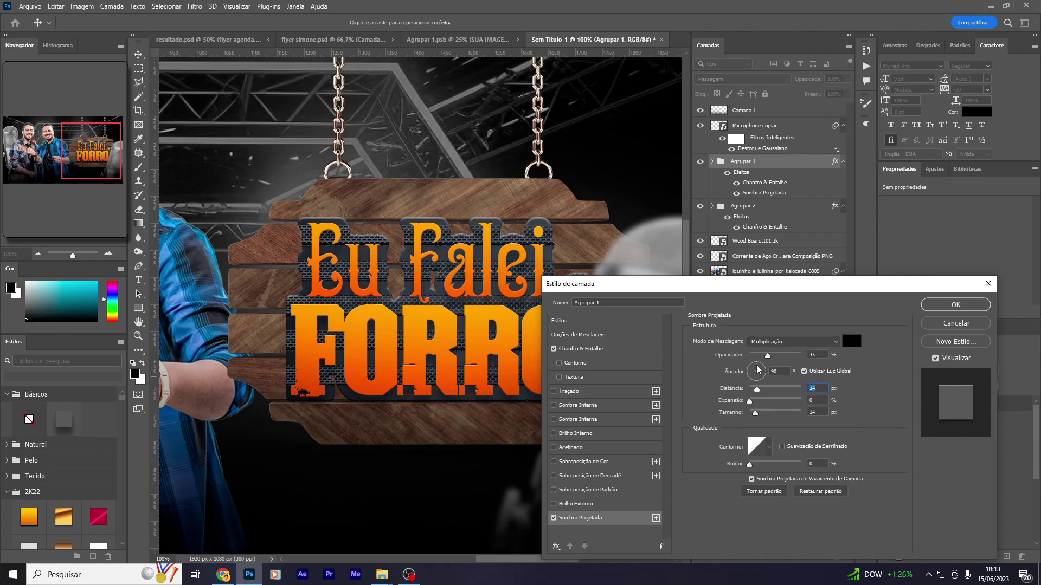
left_click_drag(771, 359, 781, 360)
Add a white inner shadow highlight, disable the dark inner shadow, and apply the styles
left_click(577, 405)
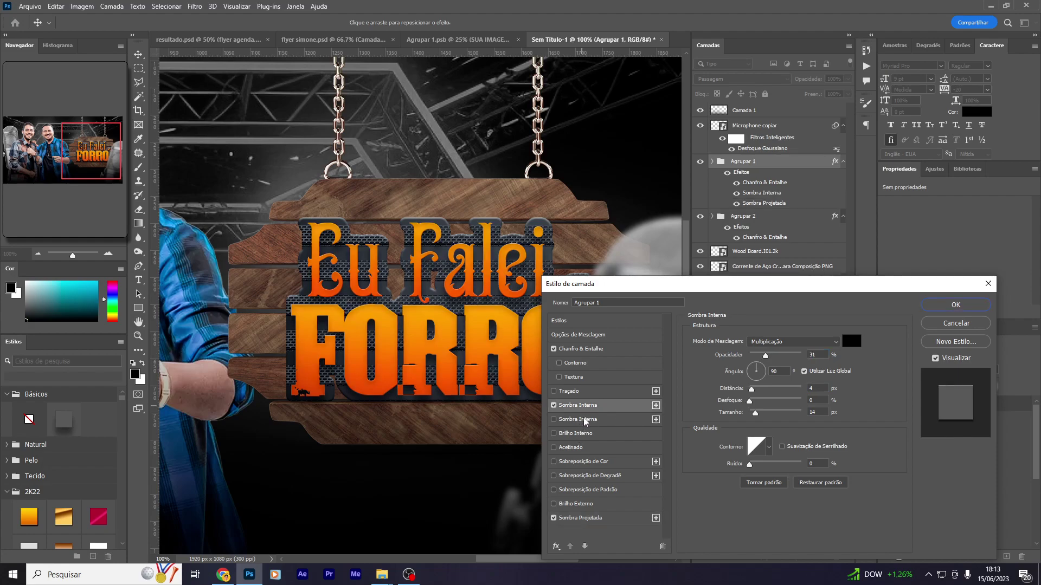
left_click(584, 418)
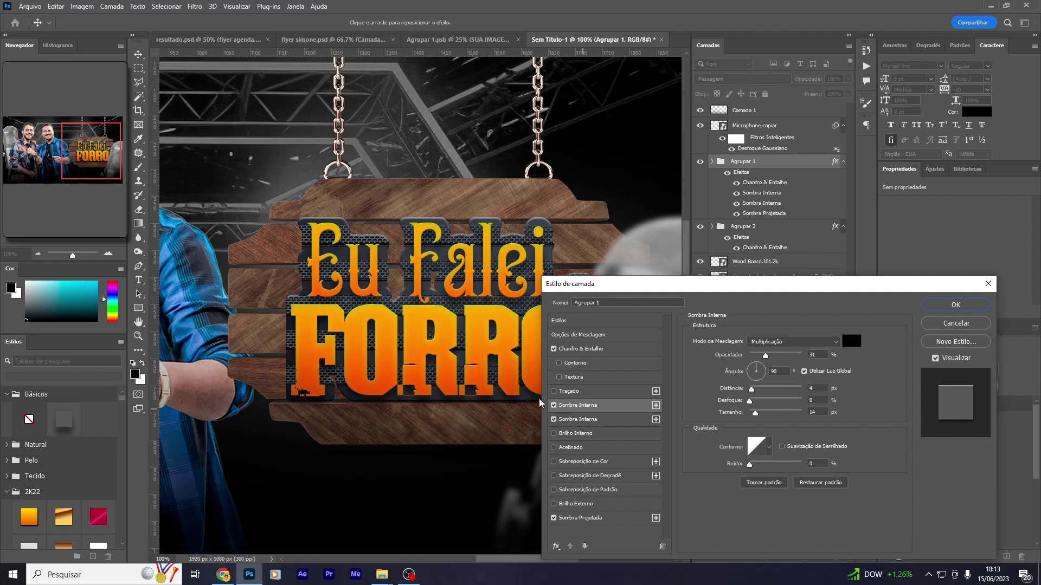
left_click(579, 421)
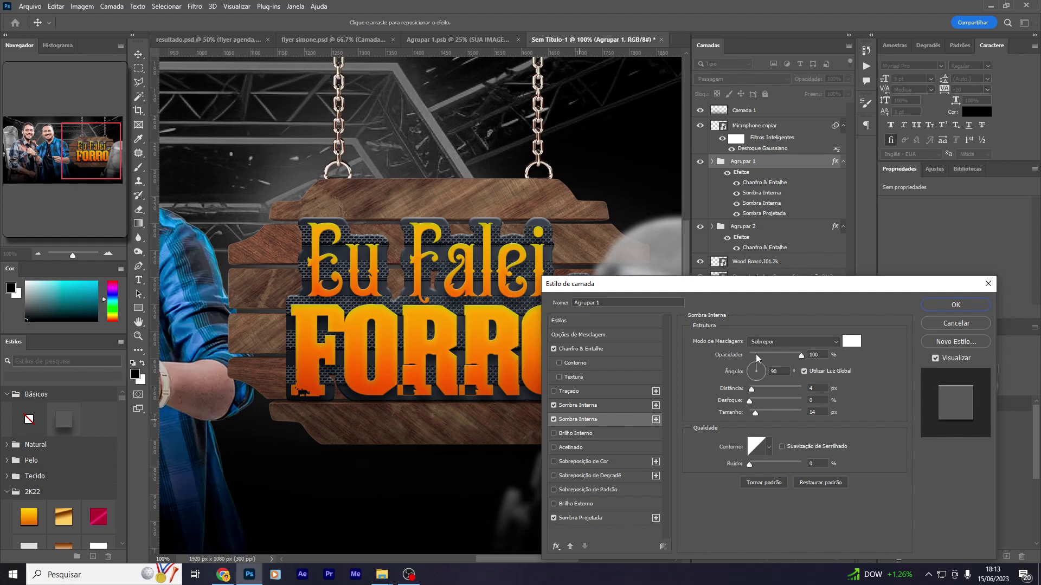
left_click_drag(751, 389, 760, 391)
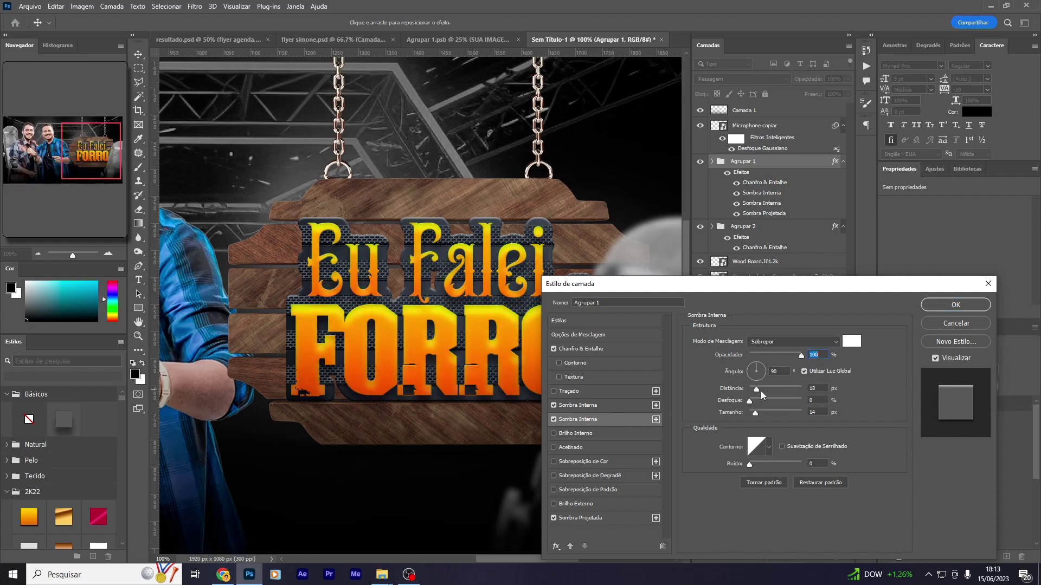
left_click(552, 408)
left_click(553, 406)
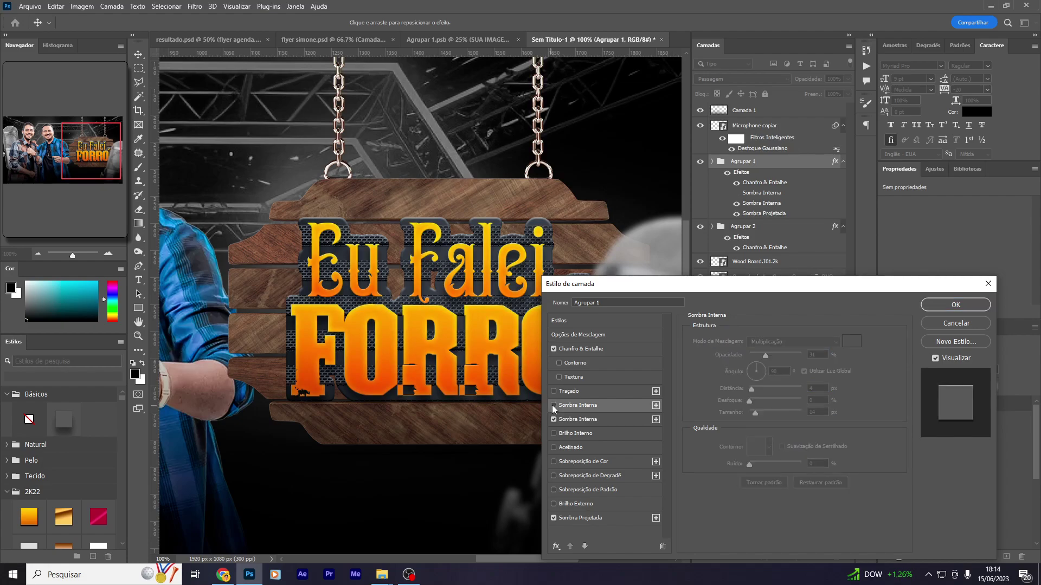
key("Return")
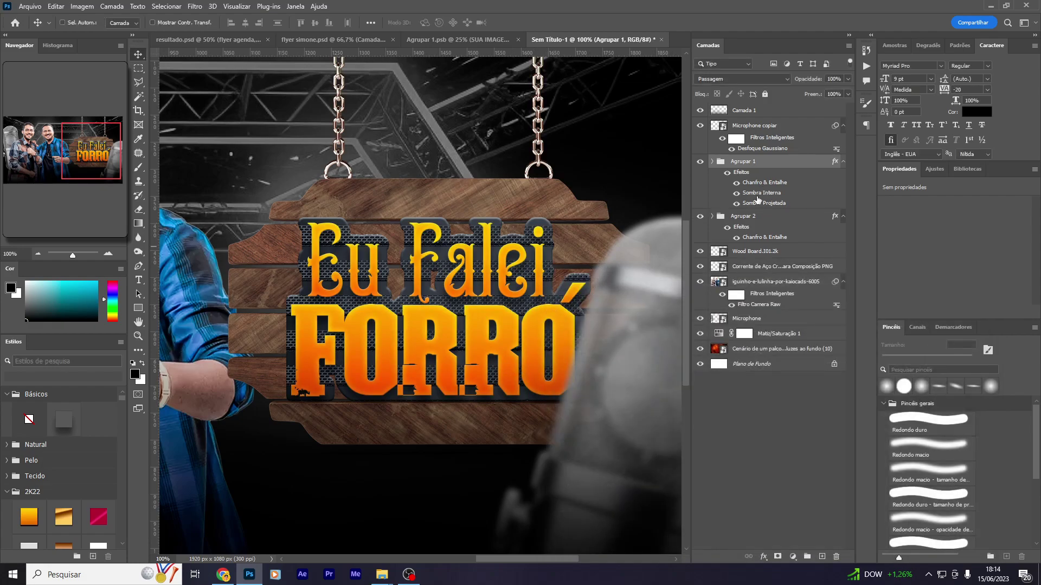
Show the Agrupar 2 metal outline group and give it a drop shadow
left_click(727, 217)
left_click(700, 218)
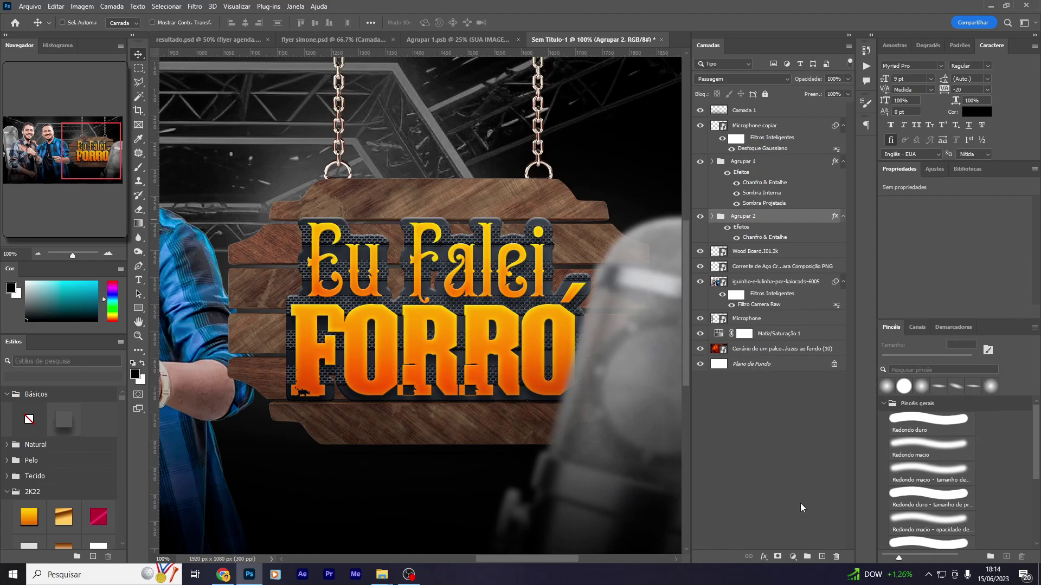
left_click(764, 558)
left_click(776, 554)
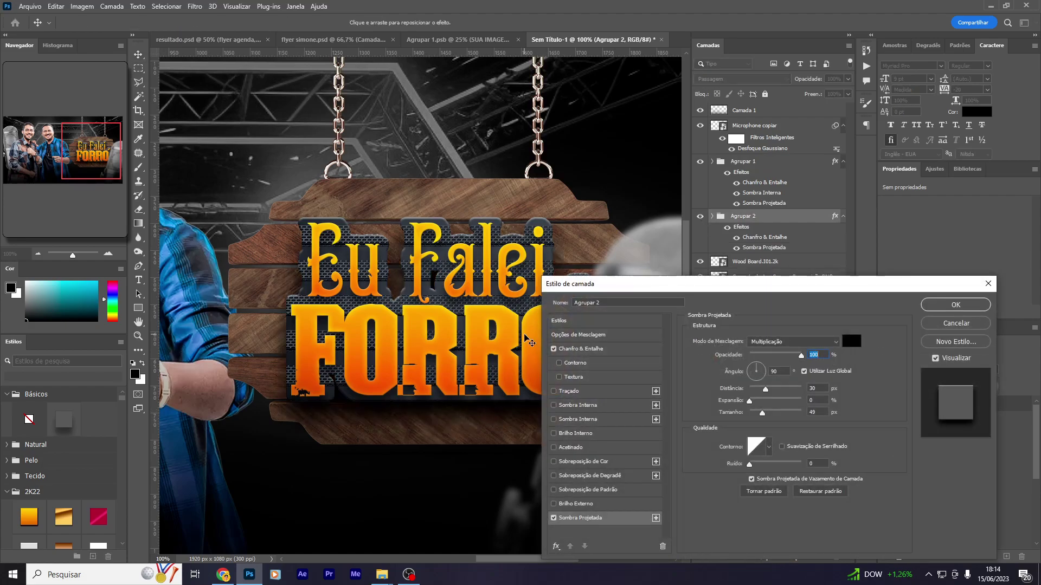
key("Return")
Group both lettering groups into one group named EU FALEI FORRÓ
scroll(418, 407, "down", 3)
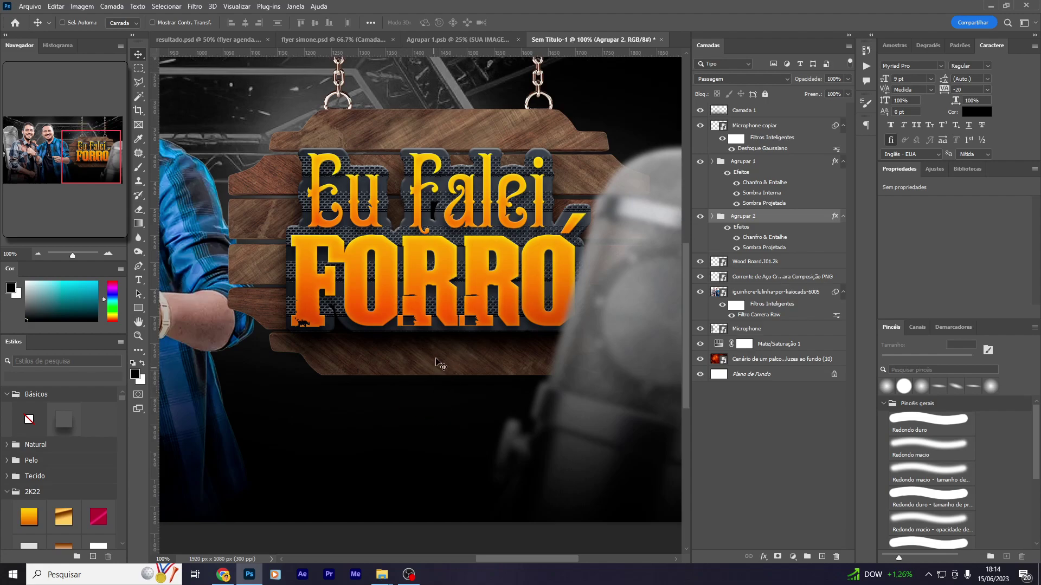
left_click(752, 161, "shift")
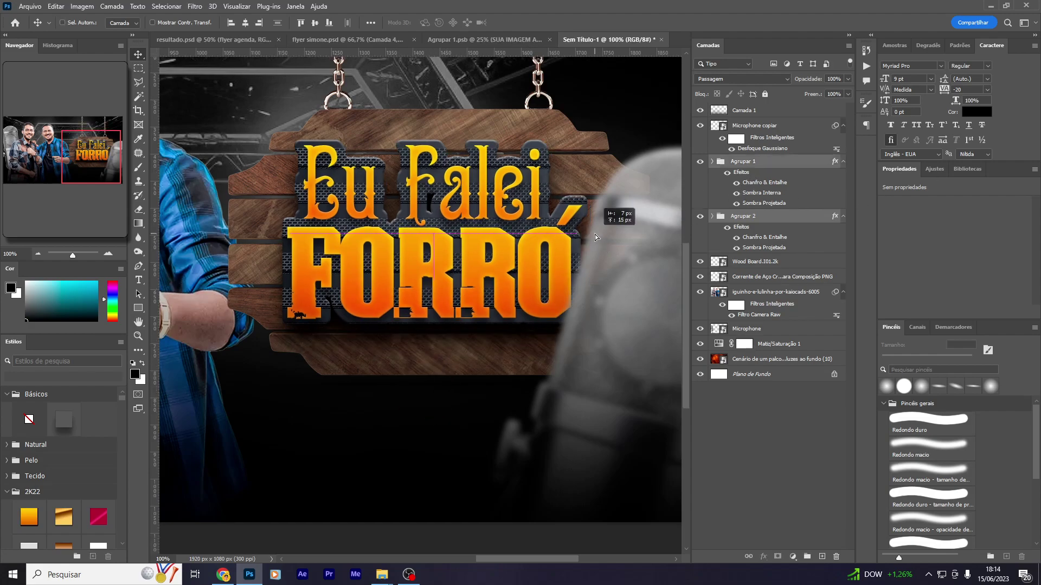
key("ctrl+g")
double_click(752, 161)
type("EU FALEI FORR")
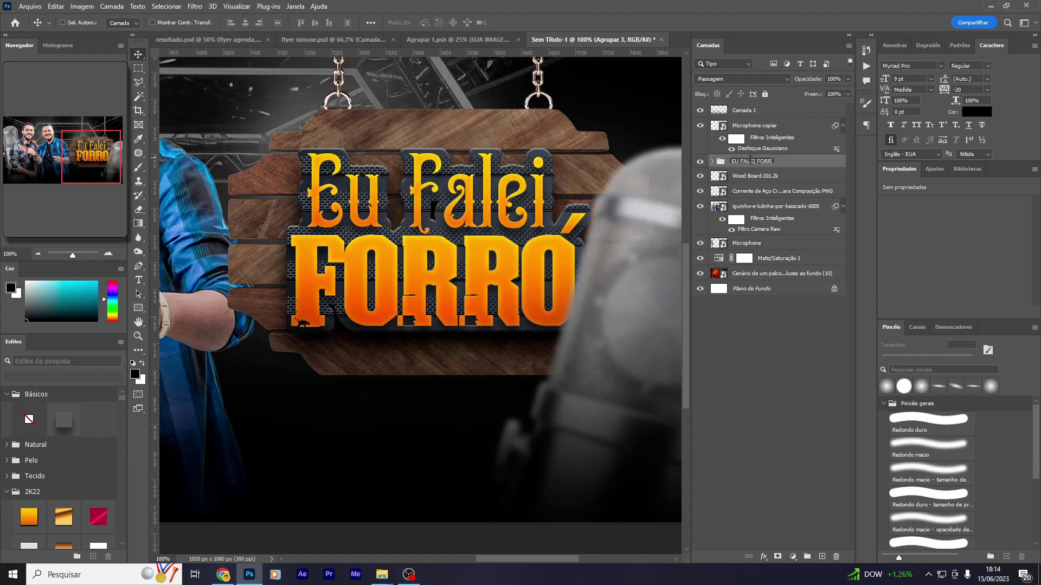
type("Ó")
key("Return")
key("shift+Right")
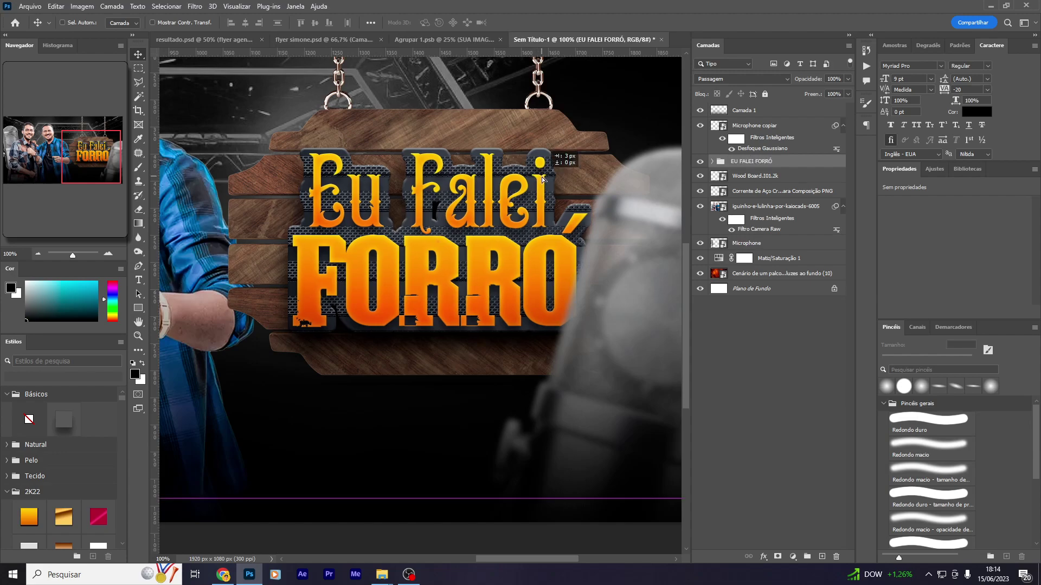
Nudge the sign lettering right and squash it vertically
key("shift+Right")
key("ctrl+t")
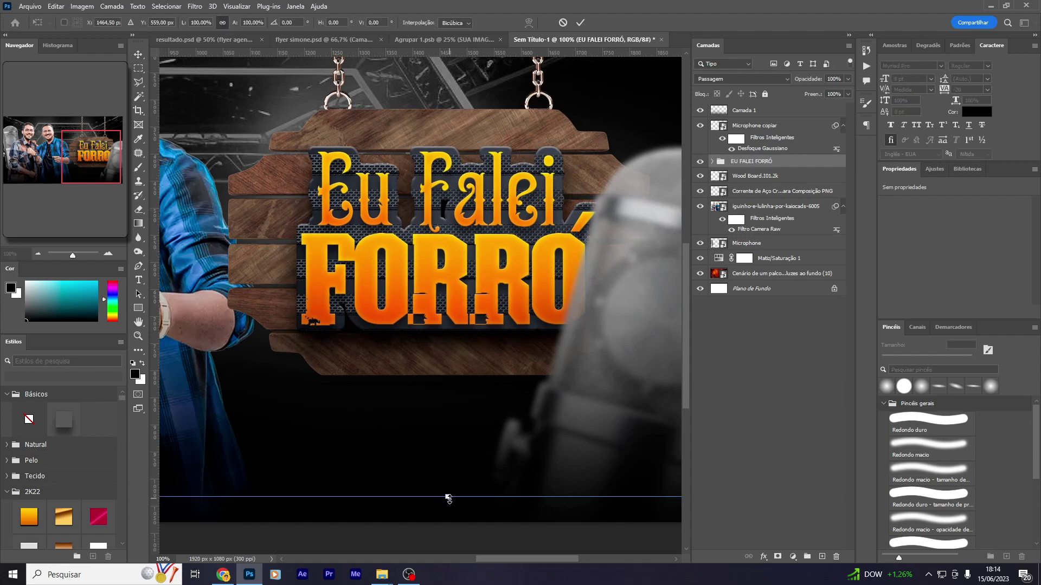
left_click_drag(448, 498, 446, 465)
key("Return")
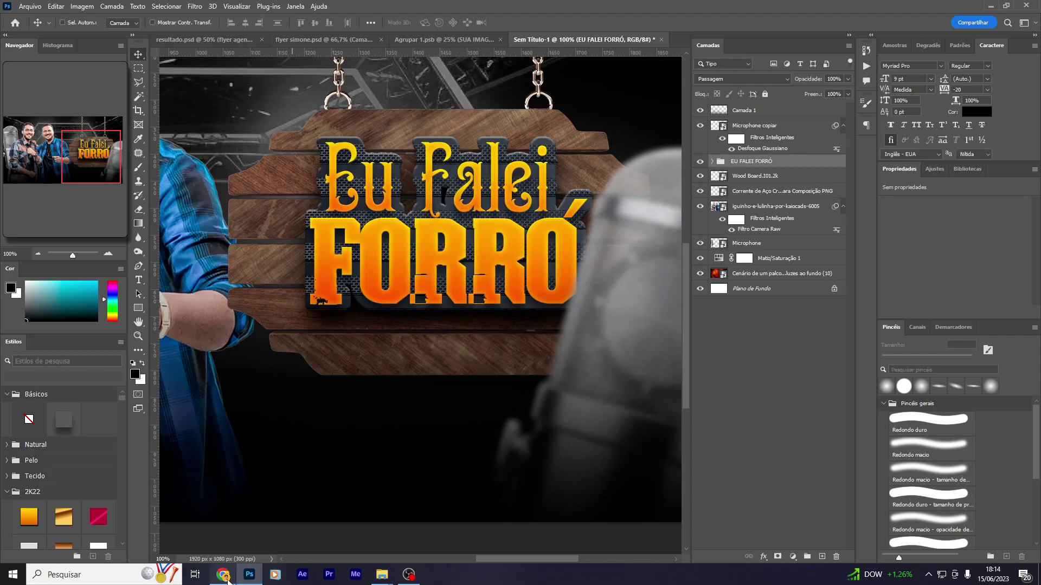
Search Google Images in Chrome for 'IGUINHO E LULINHA LOGO PNG', then return to Photoshop
left_click(223, 574)
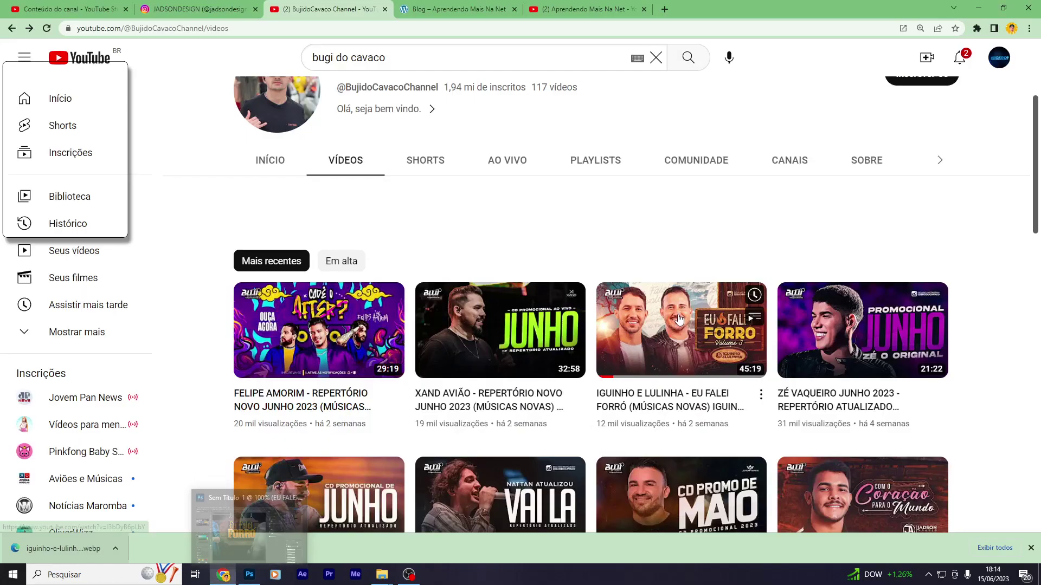
left_click(349, 33)
type("IGUI")
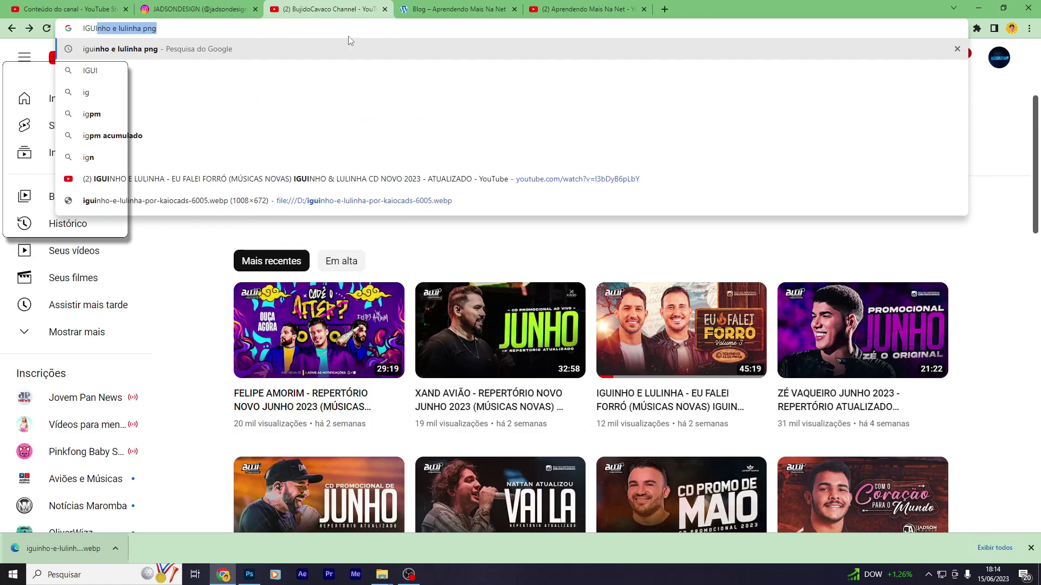
type("NHO E LULINHA LOGO")
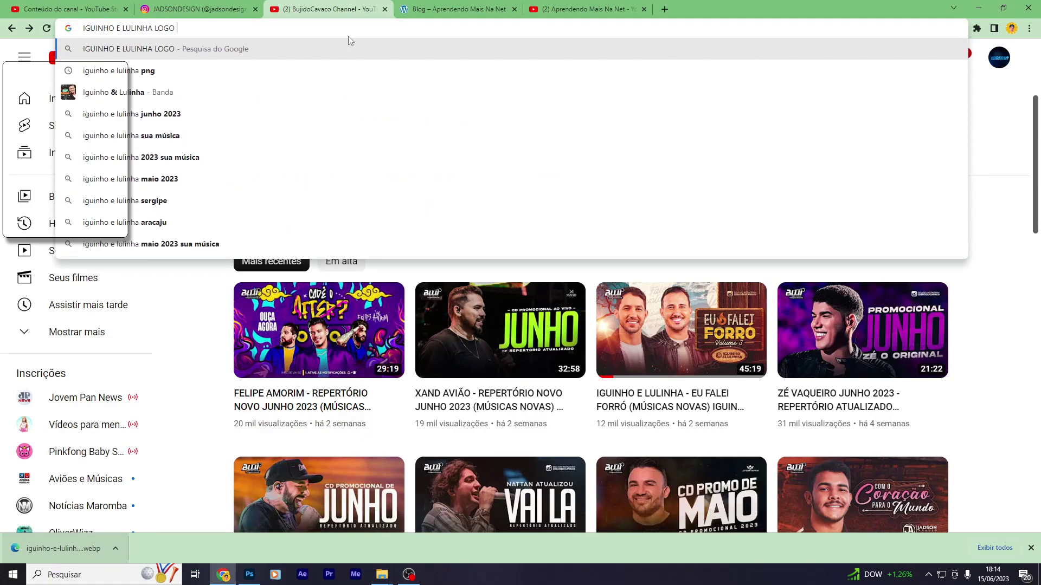
type(" PNG")
key("Return")
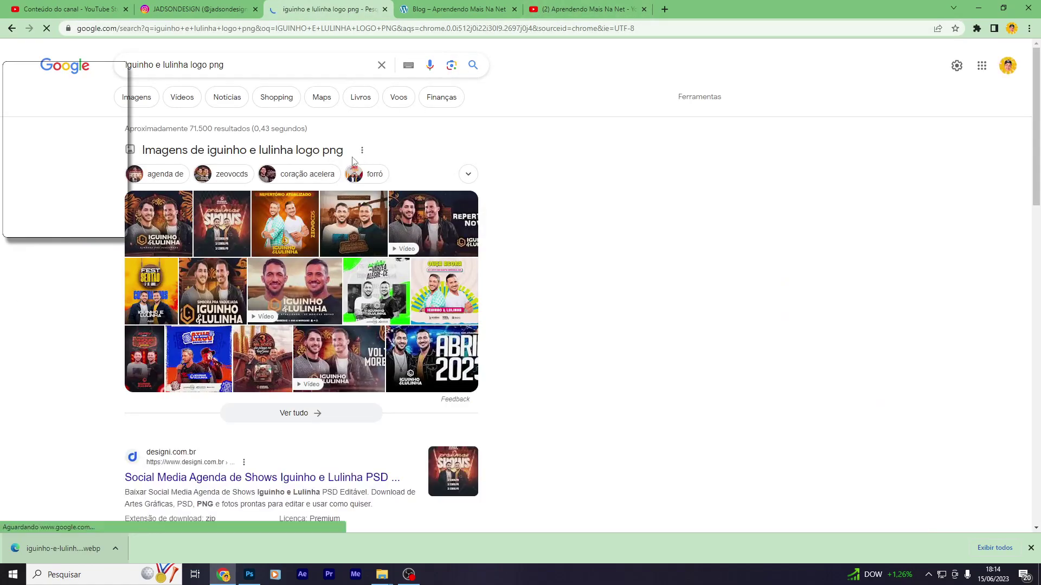
left_click(145, 98)
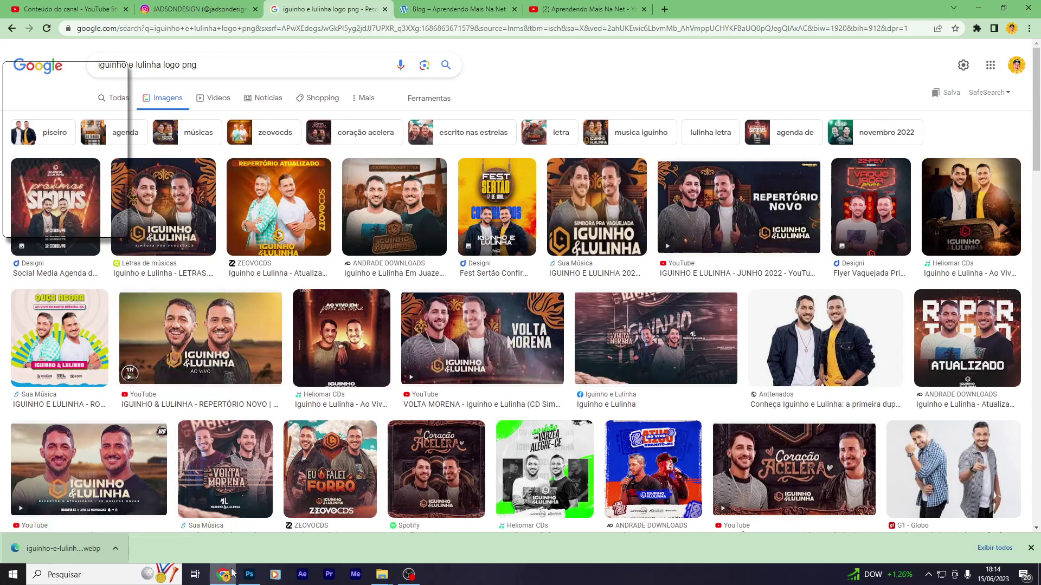
left_click(249, 575)
left_click(429, 338)
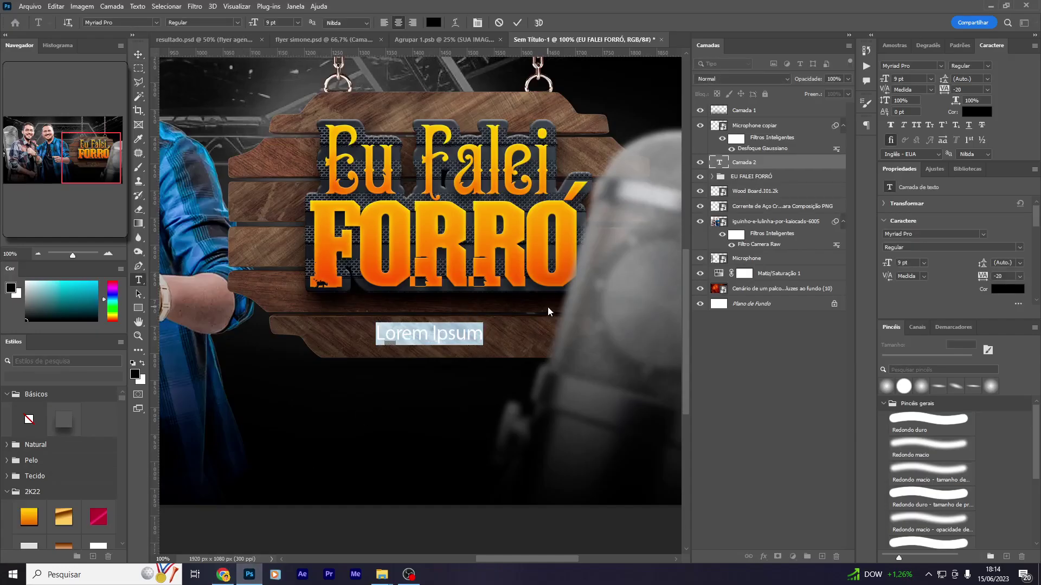
Type IGUINHO in white (#ffffff) Montserrat Bold
type("IG")
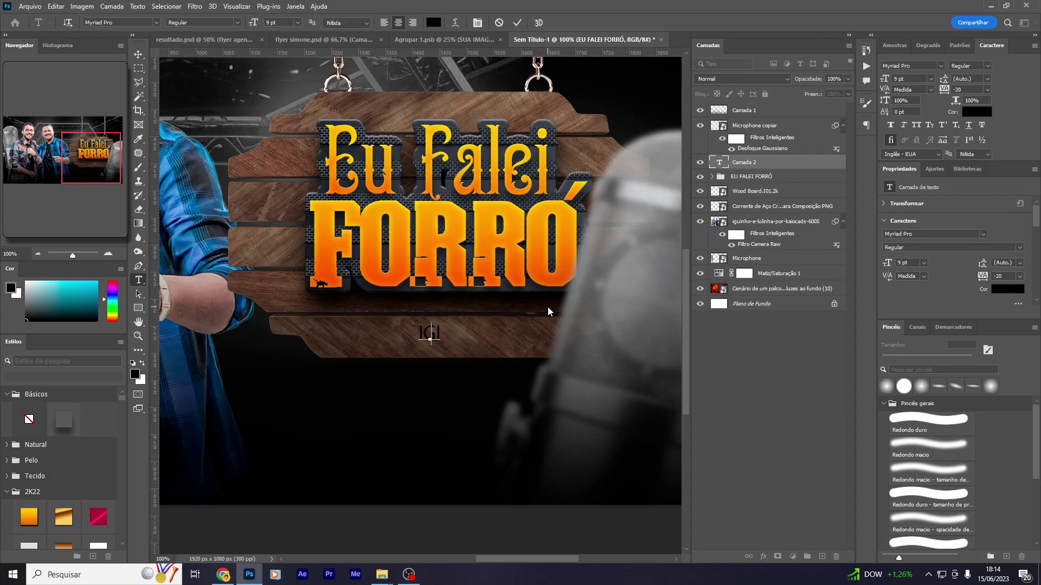
type("UINHO")
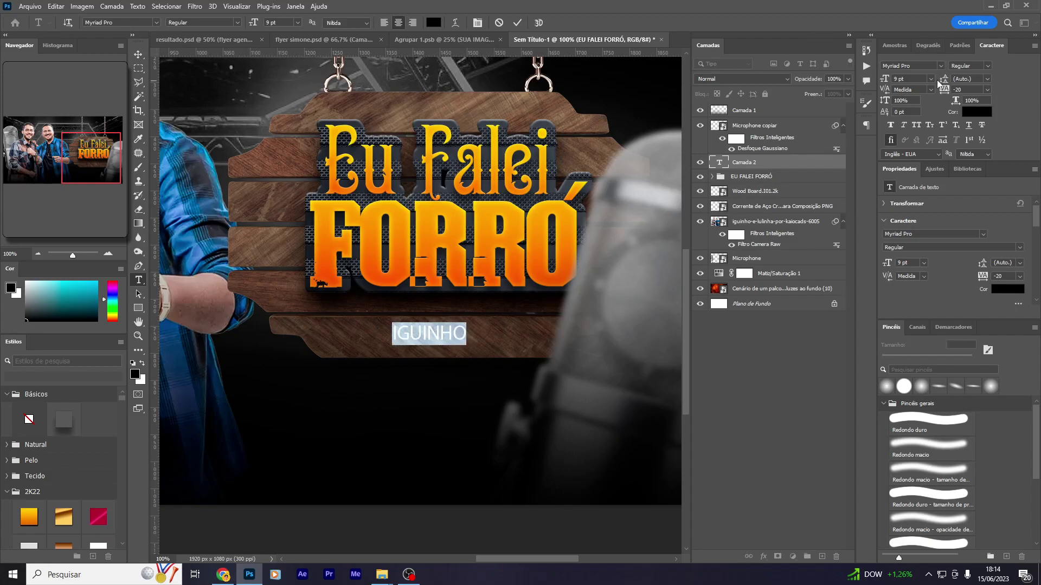
left_click(941, 65)
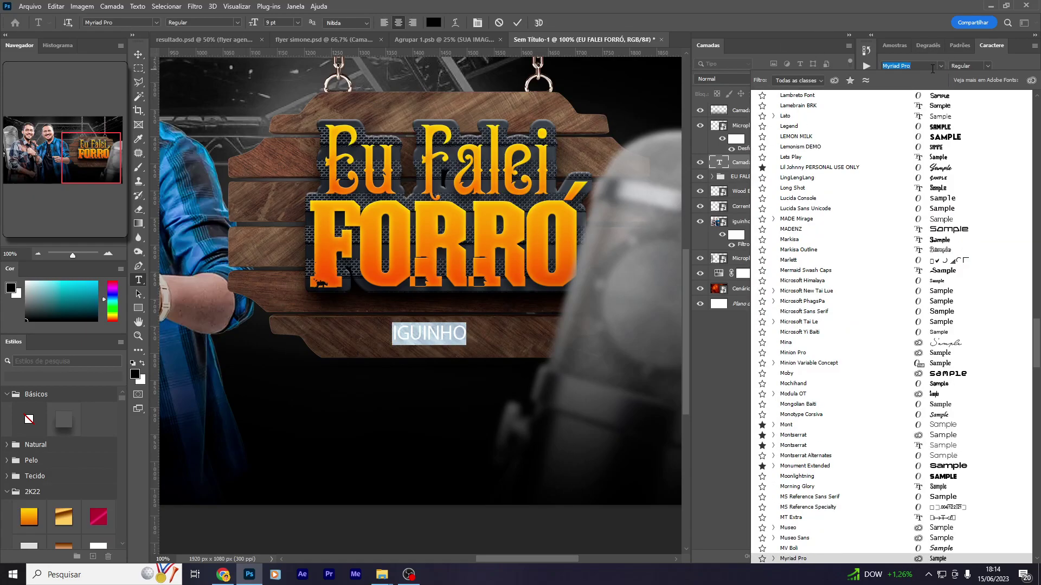
left_click(850, 81)
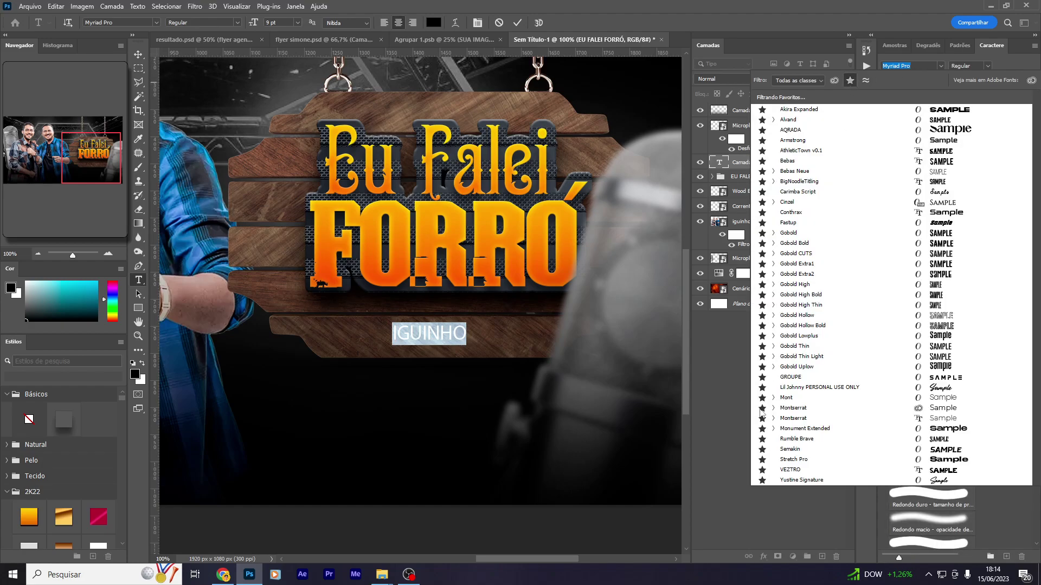
type("Montserrat")
key("Return")
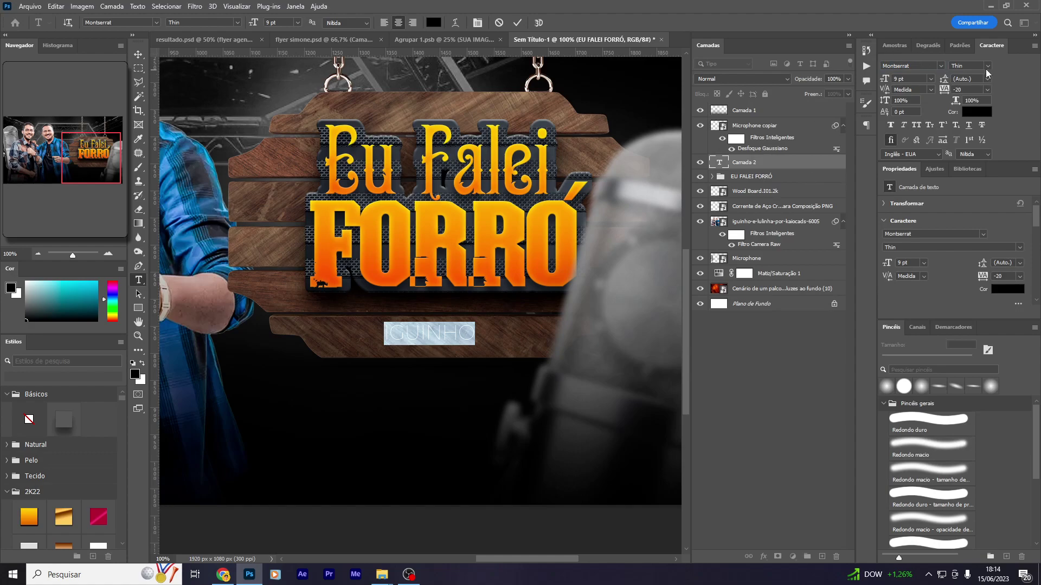
left_click(987, 66)
left_click(985, 126)
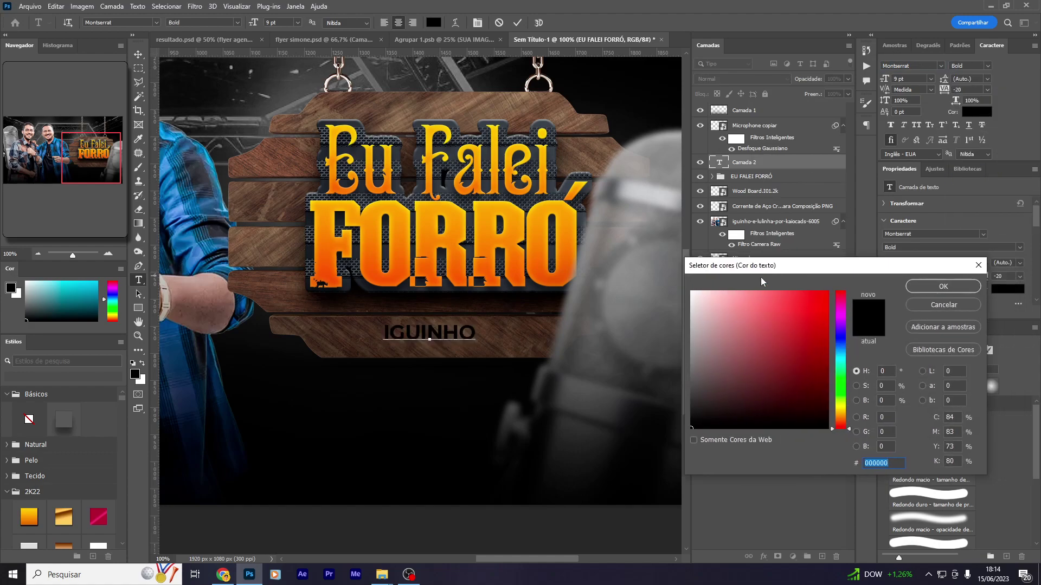
type("ffffff")
key("Return")
Move the IGUINHO layer to the top and enlarge it to about 160%
left_click_drag(769, 129, 774, 112)
key("ctrl+t")
left_click_drag(477, 341, 532, 366)
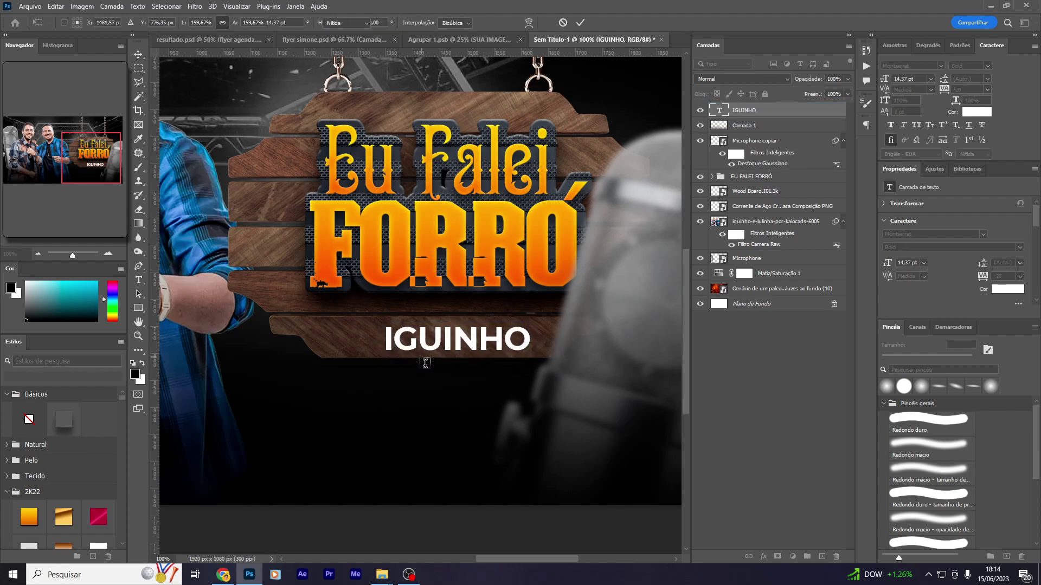
key("Return")
Add a LULINHA copy just under IGUINHO, scaled to about 89%
left_click_drag(425, 363, 453, 447)
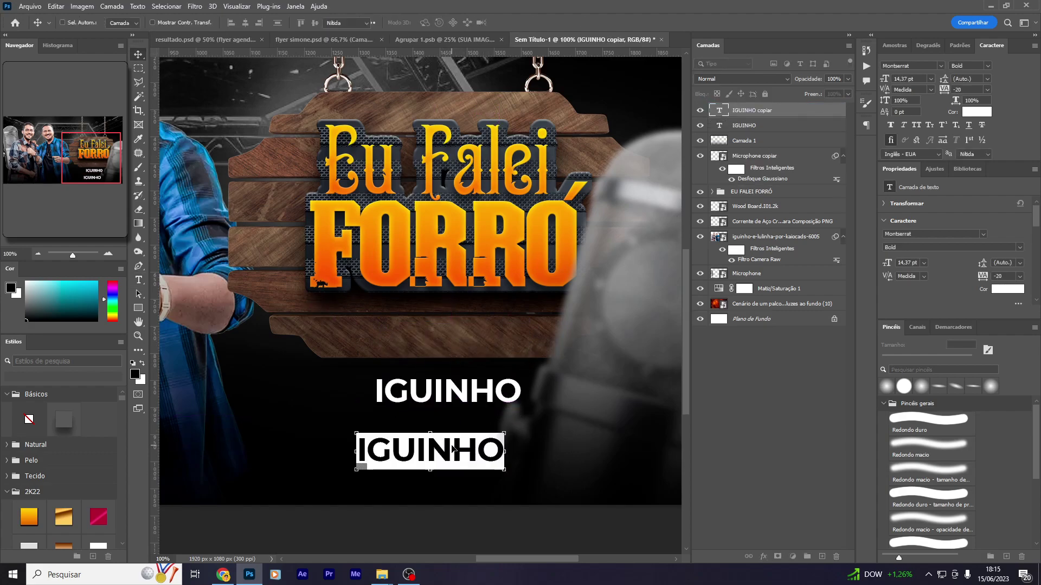
double_click(453, 448)
type("LULINHA")
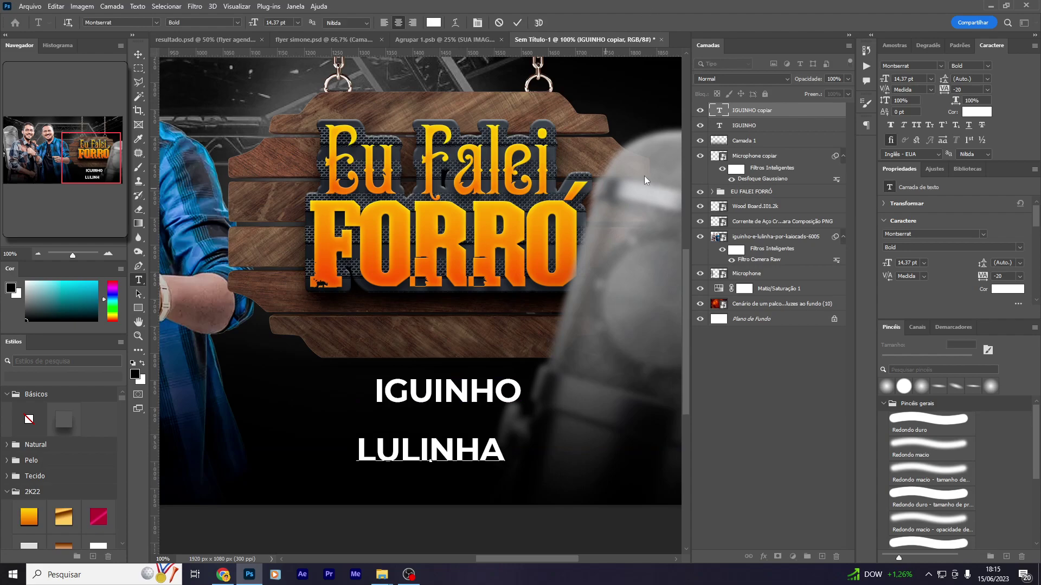
key("ctrl+Return")
left_click_drag(481, 440, 500, 408)
mouse_move(498, 411)
left_mouse_down()
mouse_move(509, 428)
mouse_move(494, 435)
left_mouse_up()
key("ctrl+t")
key("Return")
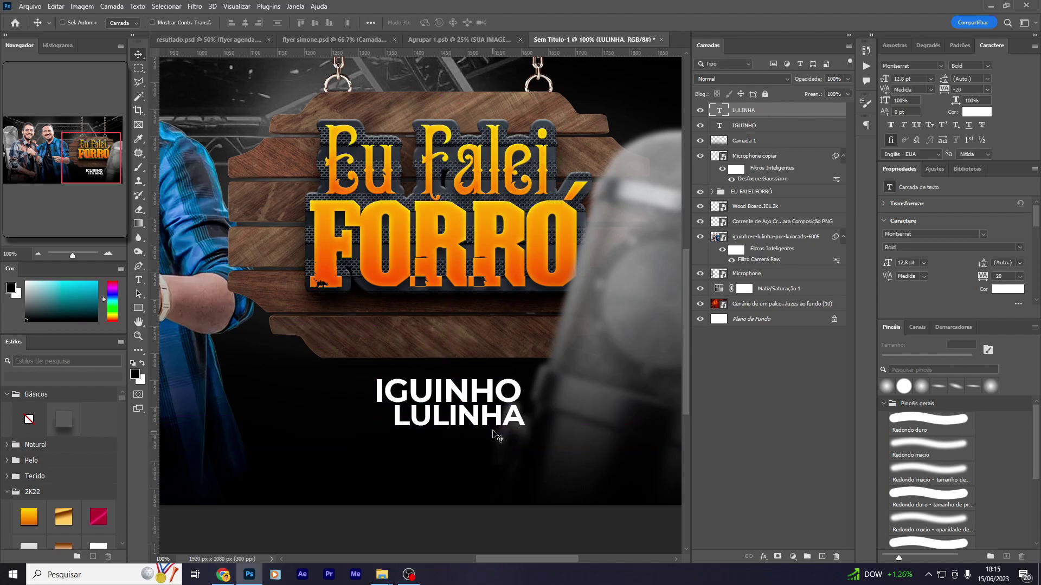
Add a Medium-weight '&' beside LULINHA and group the three name layers
left_click_drag(424, 422, 412, 458)
double_click(413, 457)
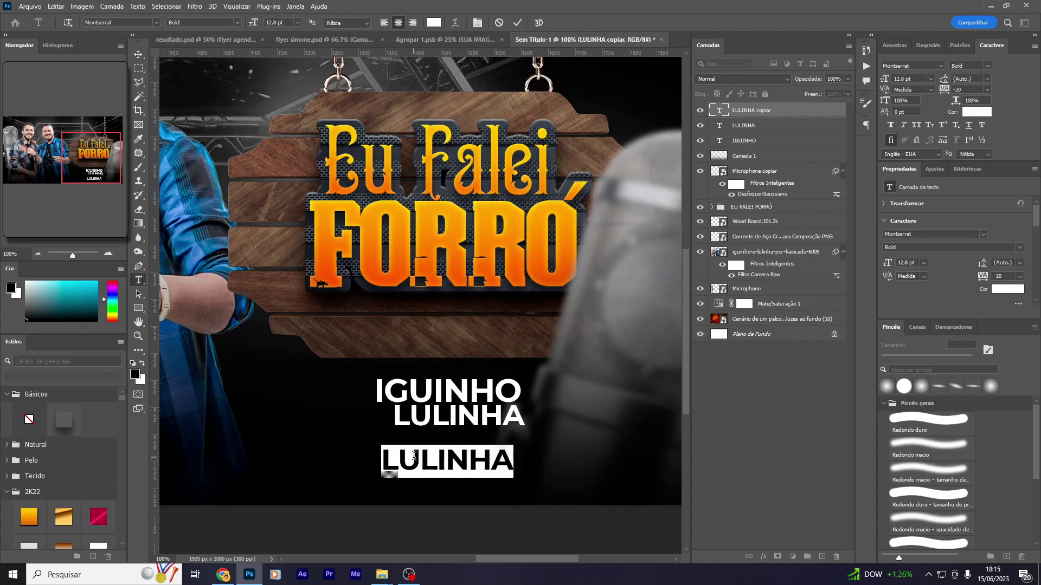
type("&")
key("ctrl+Return")
left_click_drag(467, 443, 401, 399)
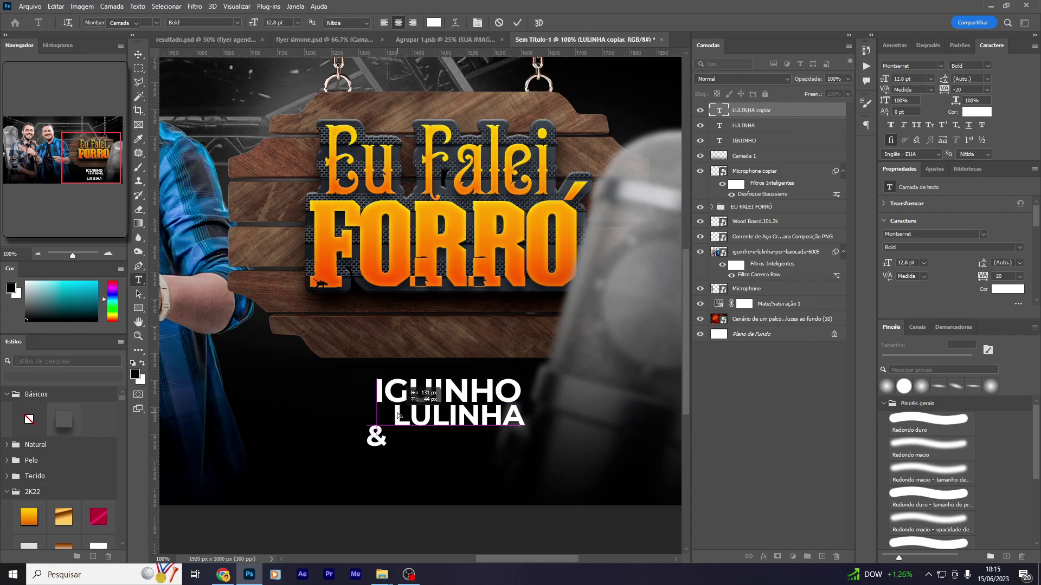
left_click(981, 76)
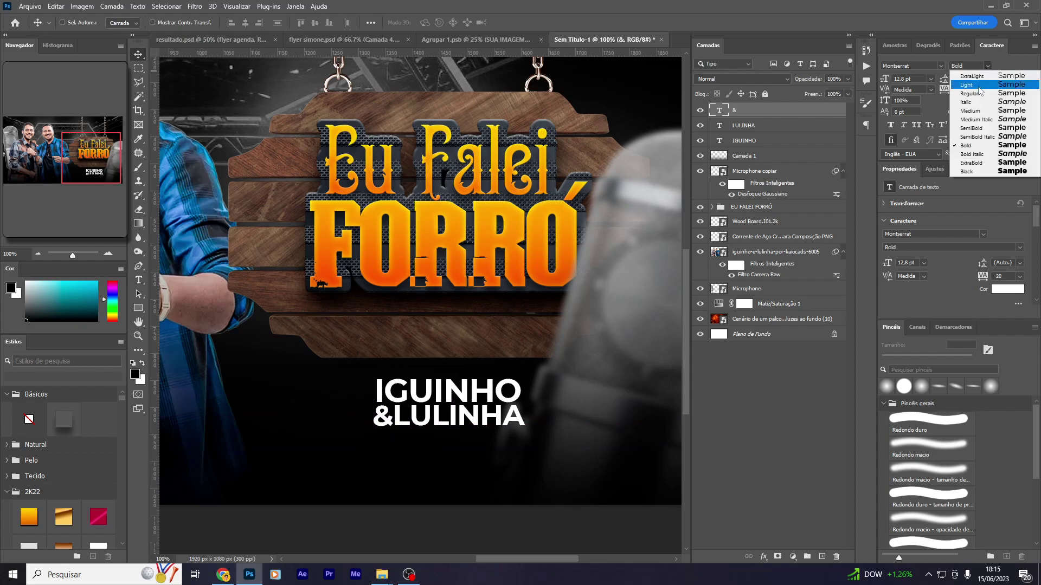
left_click(970, 113)
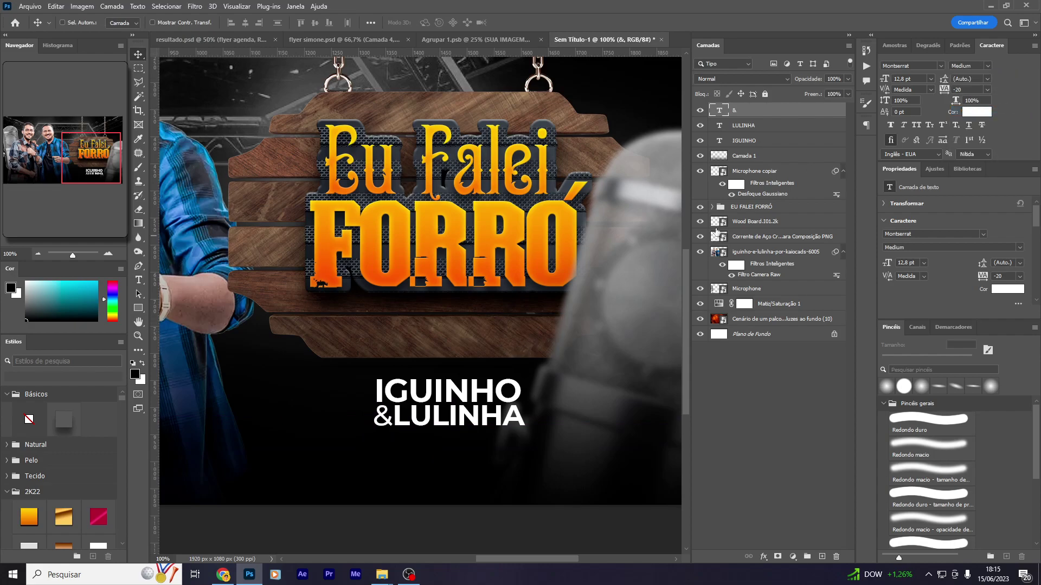
left_click(751, 144, "shift")
key("ctrl+g")
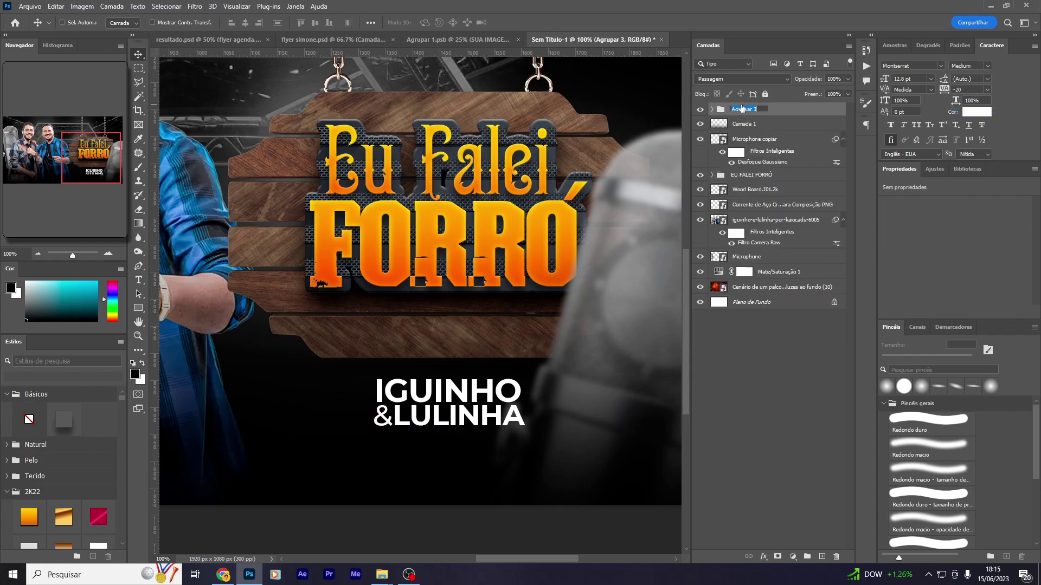
Name the group LOGO, move it up onto the wood sign, and give it a drop shadow
type("LOG")
key("Return")
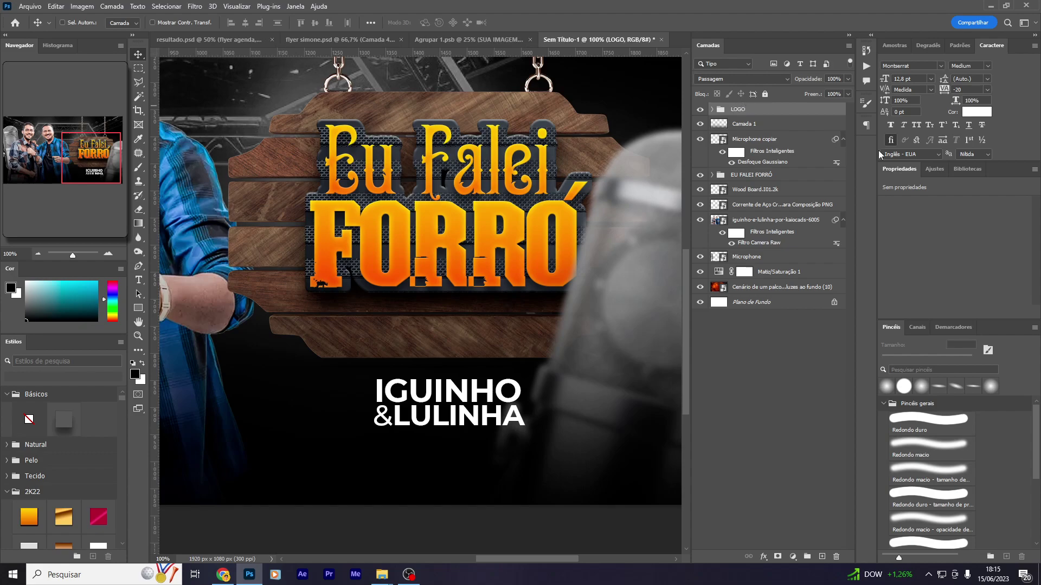
left_click_drag(471, 409, 479, 339)
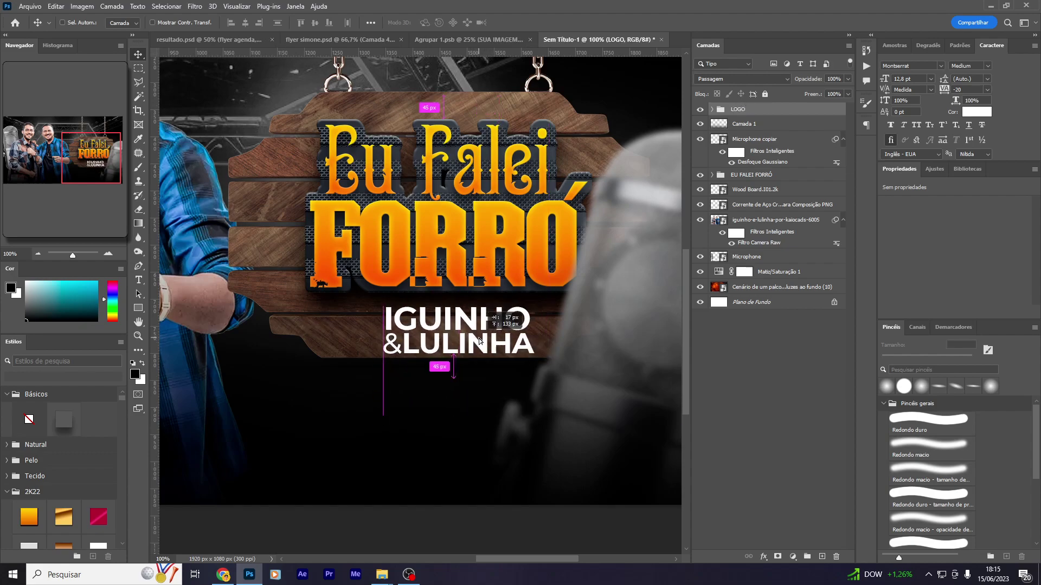
left_click(793, 556)
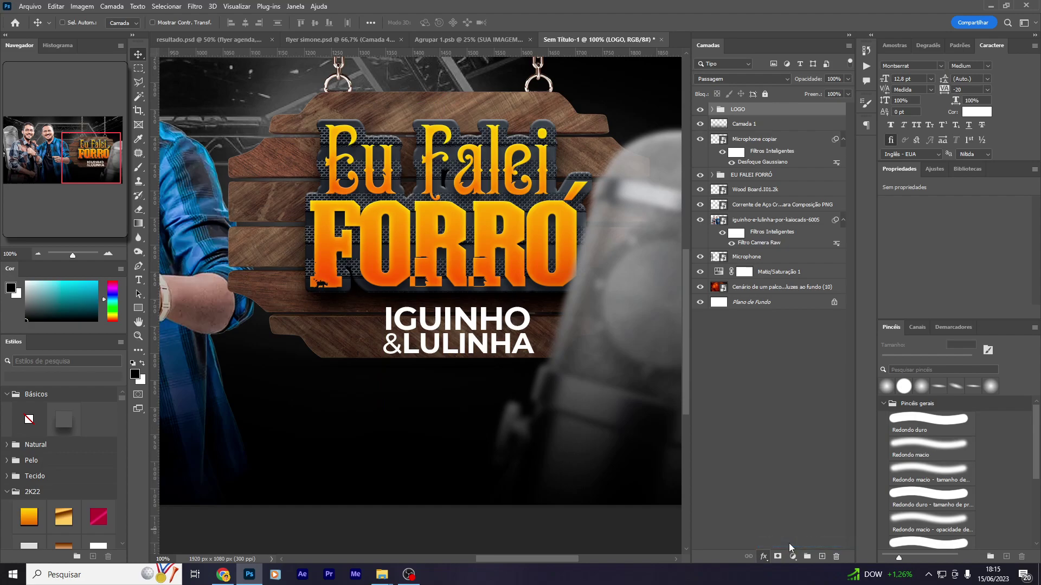
key("Return")
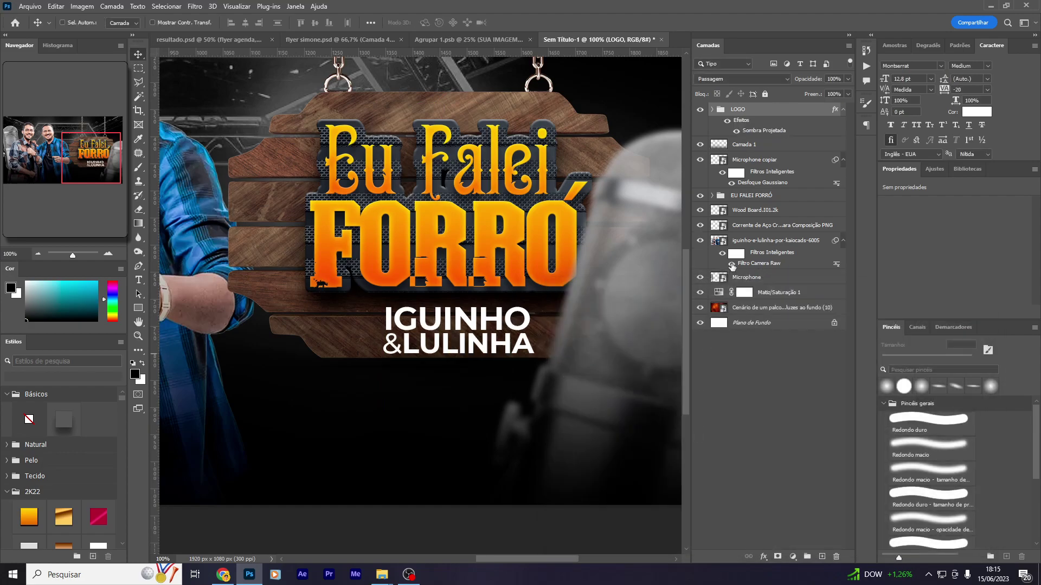
Hide the original Microphone layer and give Microphone copiar a repositioned drop shadow
left_click(700, 277)
left_click(759, 159)
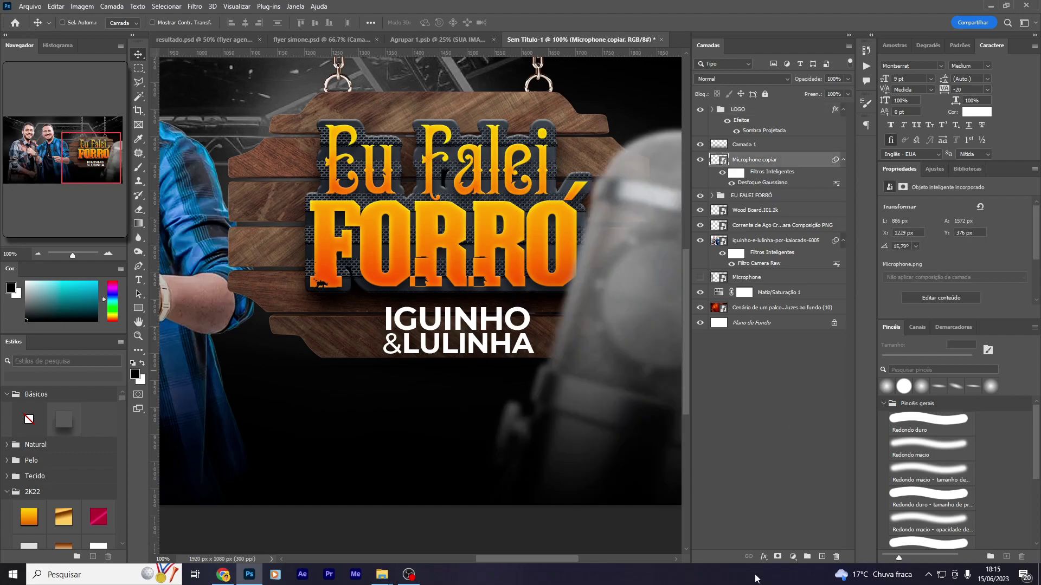
left_click(763, 560)
left_click(806, 551)
left_click_drag(621, 257, 607, 253)
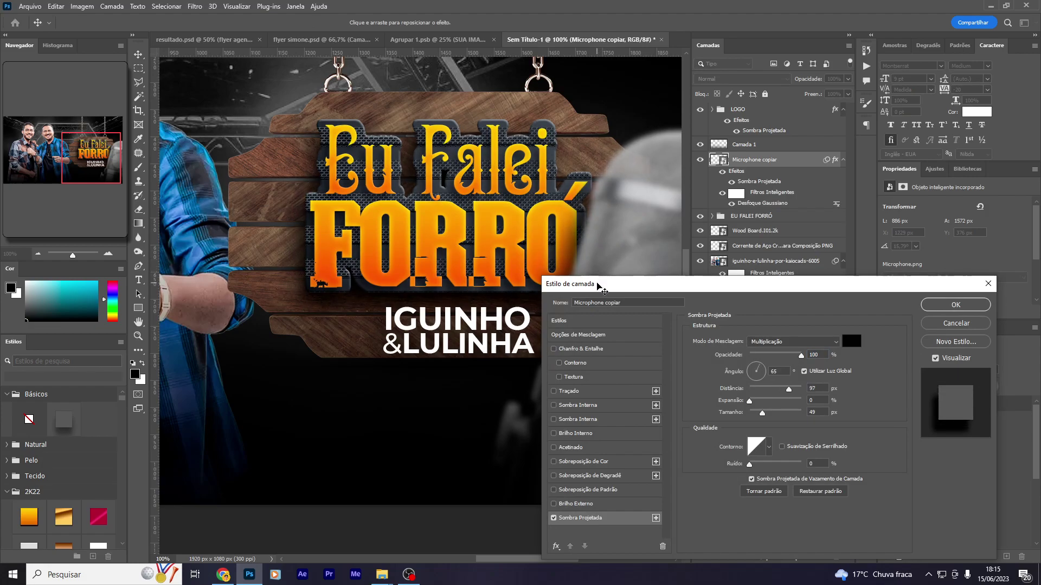
key("Return")
scroll(494, 457, "up", 1)
scroll(499, 454, "up", 1)
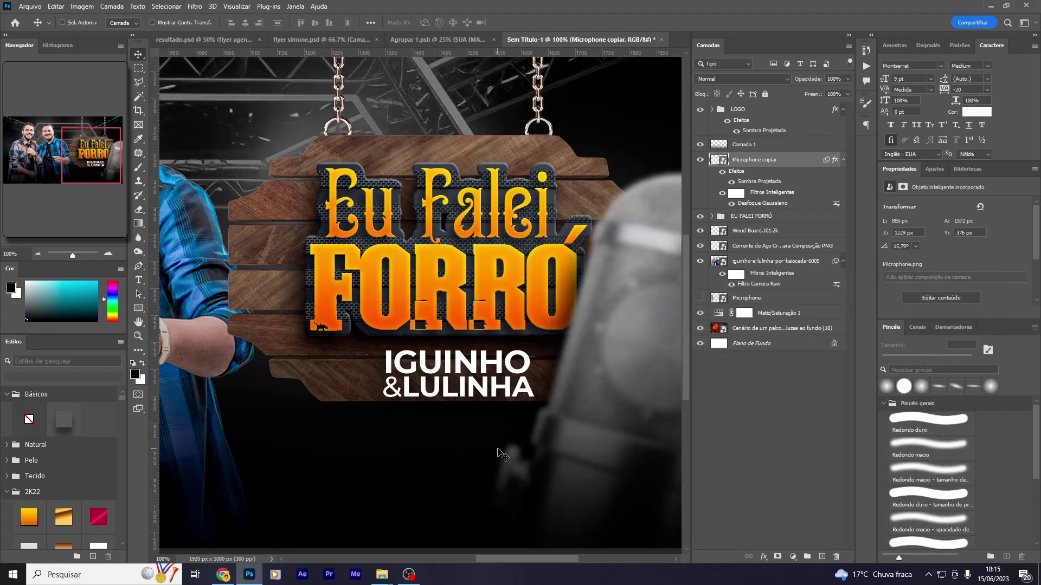
mouse_move(270, 347)
left_mouse_down()
mouse_move(381, 357)
mouse_move(121, 296)
left_mouse_up()
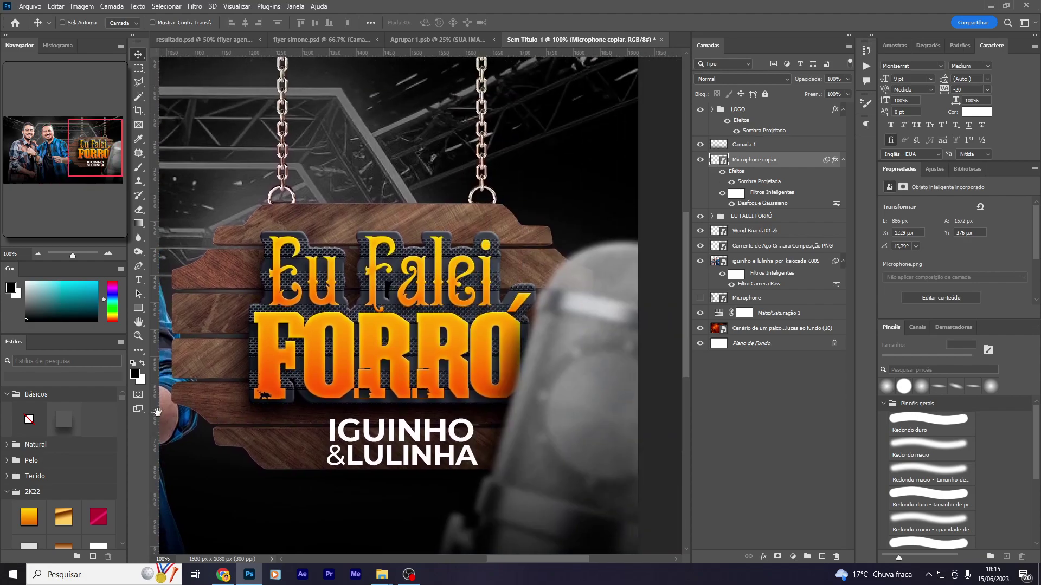
mouse_move(322, 336)
left_mouse_down()
mouse_move(344, 162)
mouse_move(322, 324)
mouse_move(471, 342)
left_mouse_up()
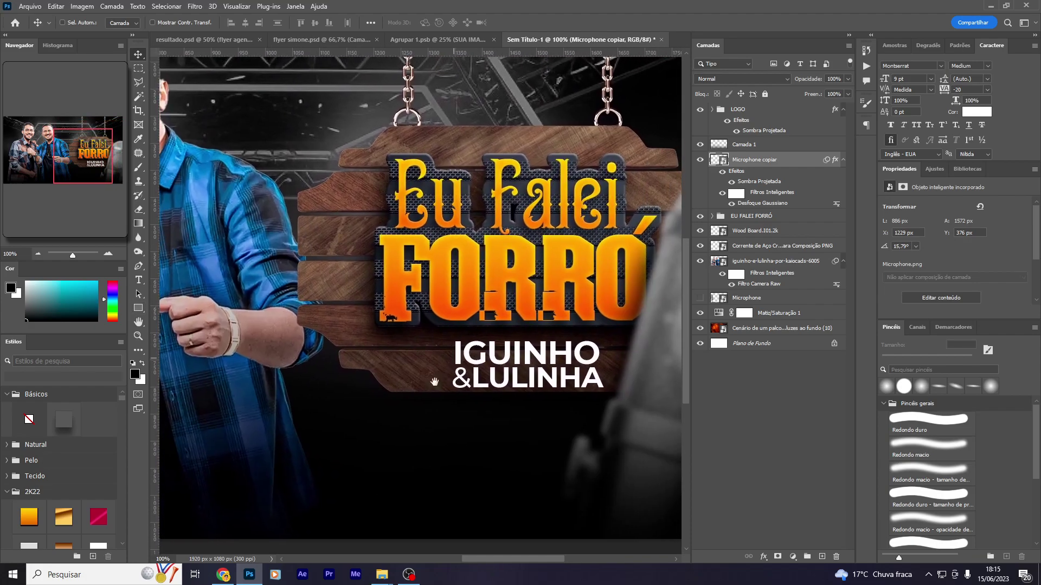
Reopen the Eu Falei Forró video from the BujidoCavaco channel, skip the ad and pause it
left_click(223, 575)
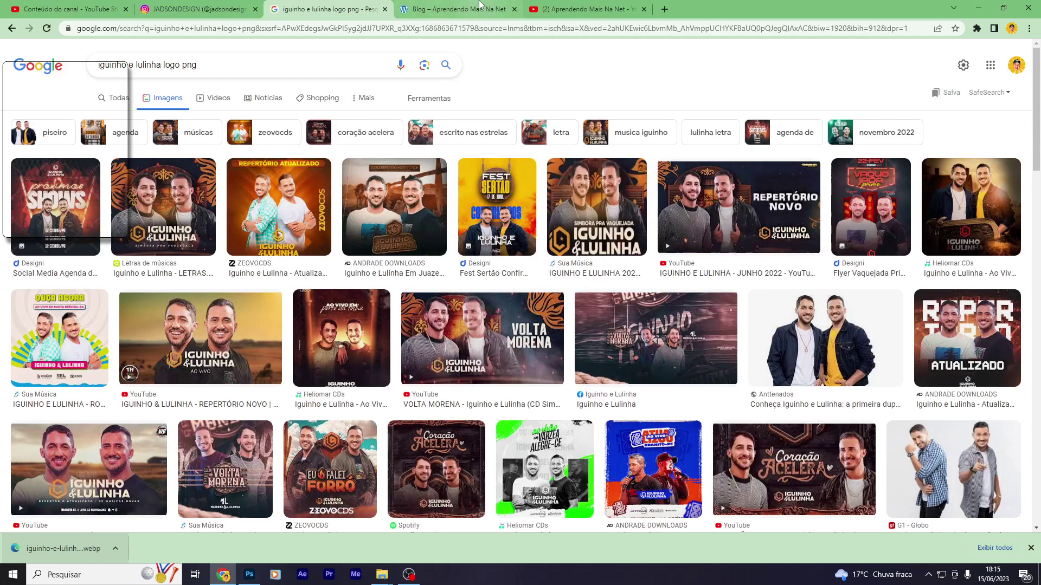
left_click(12, 29)
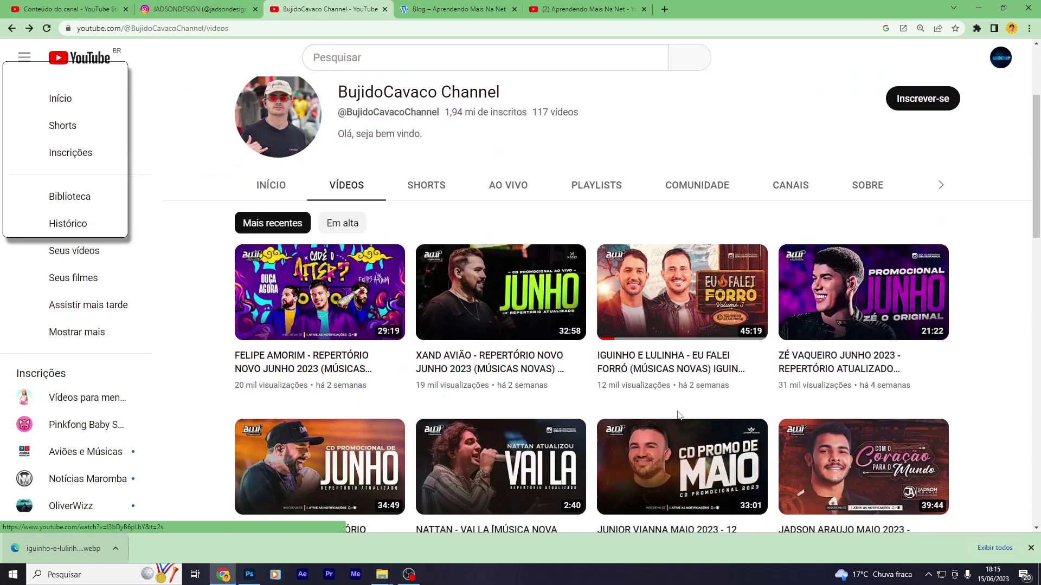
left_click(720, 303)
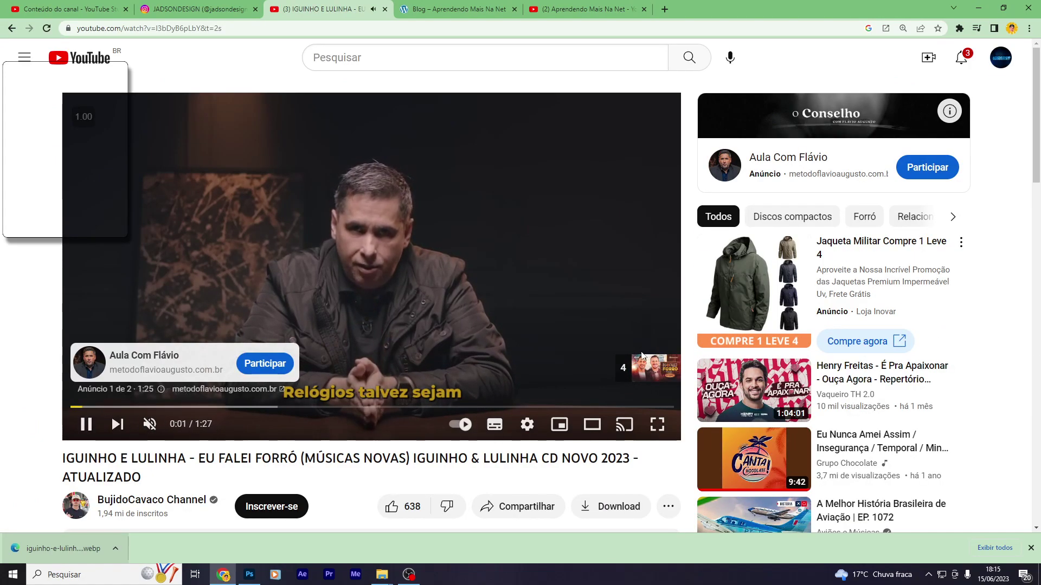
scroll(641, 358, "down", 4)
scroll(484, 421, "up", 4)
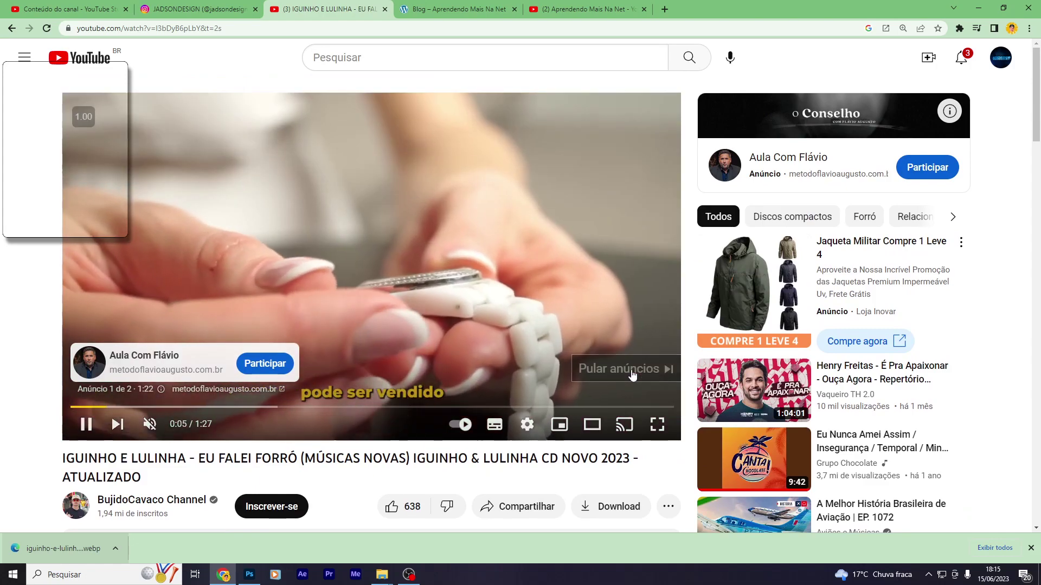
left_click(631, 370)
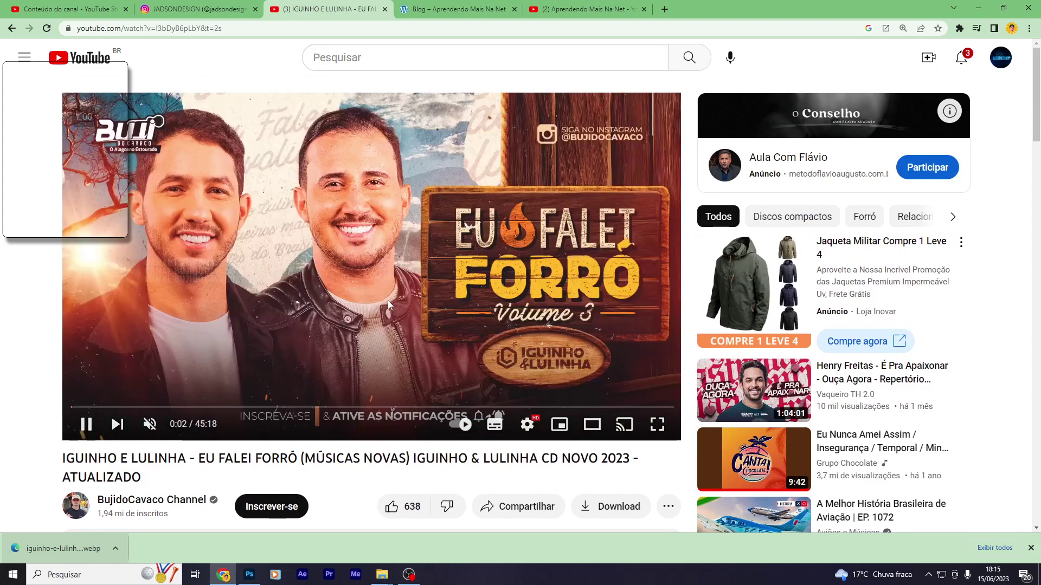
left_click(384, 329)
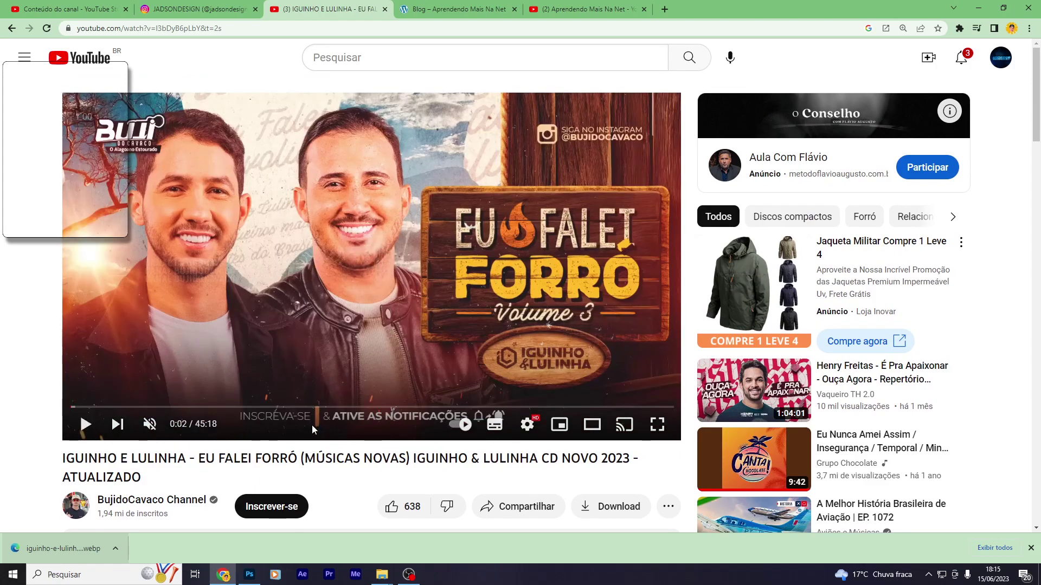
Return to the banner in Photoshop and scroll the canvas view
left_click(248, 575)
scroll(379, 450, "down", 3)
scroll(488, 380, "left", 5)
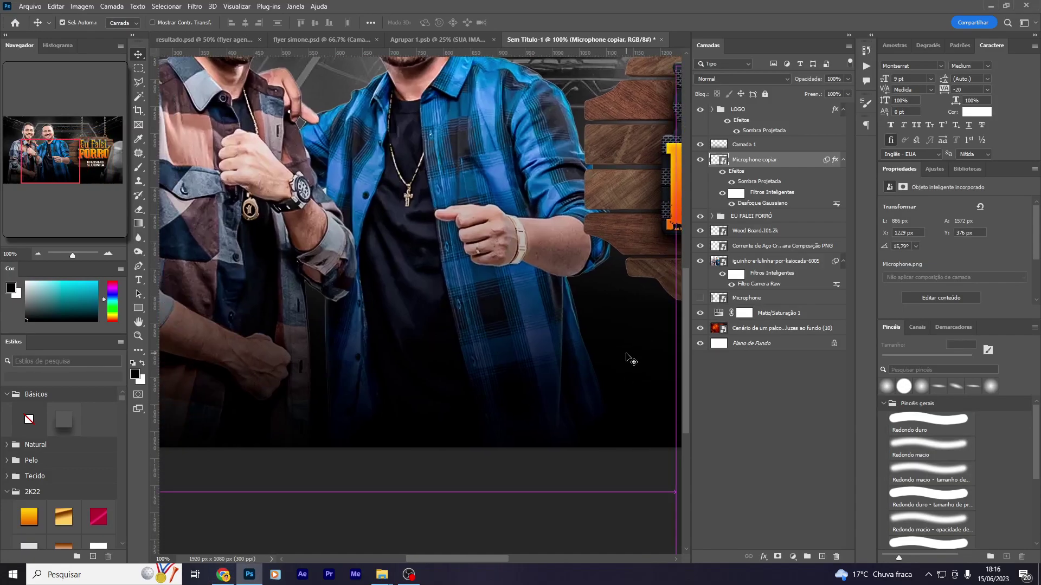
Add the white text 'INSCREVA-SE | ATIVE AS NOTIFICAÇÕES' below the duo, layered above Camada 1
key("ctrl+minus")
key("t")
left_click(410, 340)
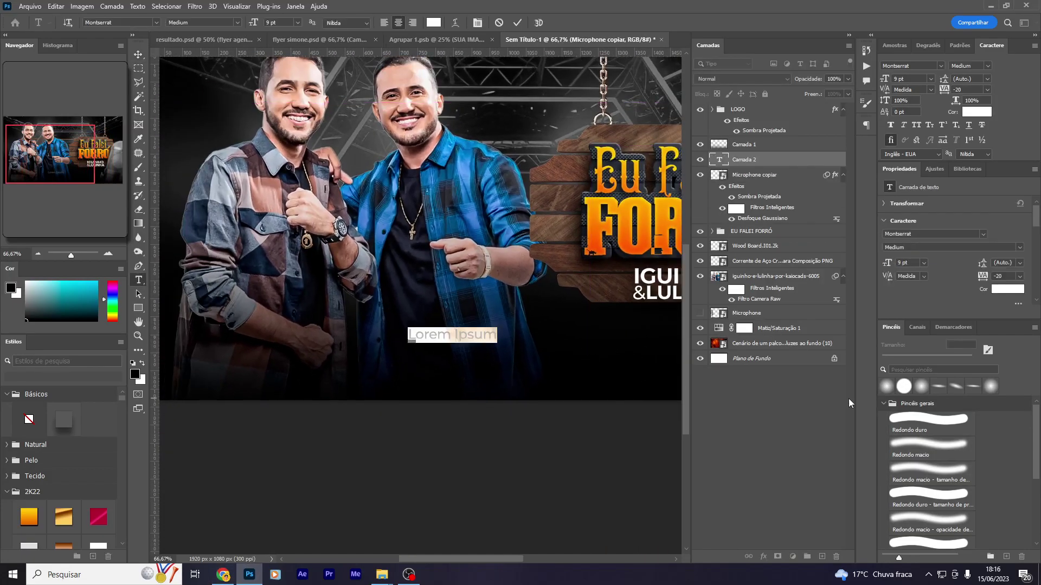
type("ins")
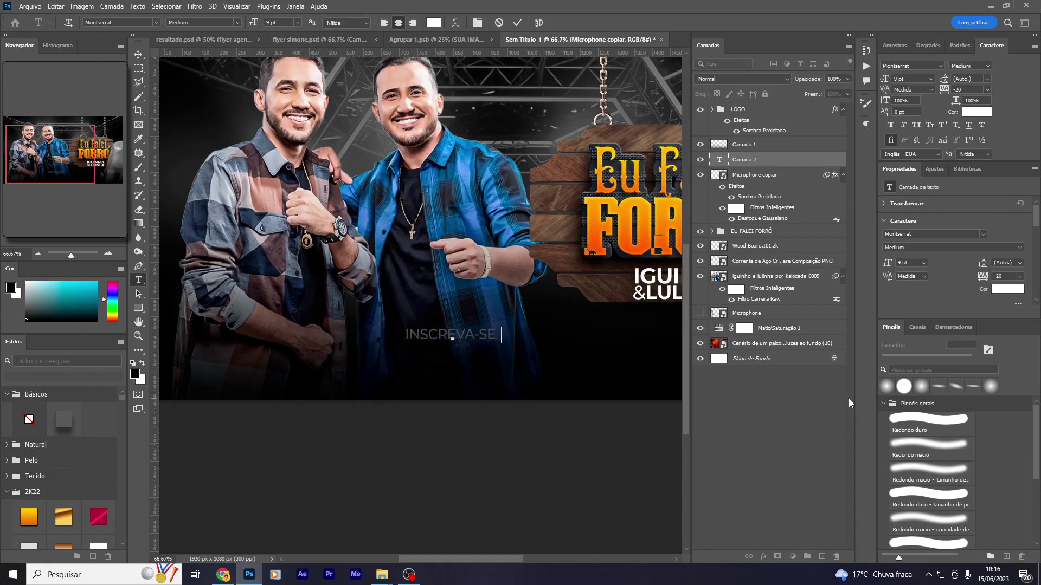
type(" NOTIFI")
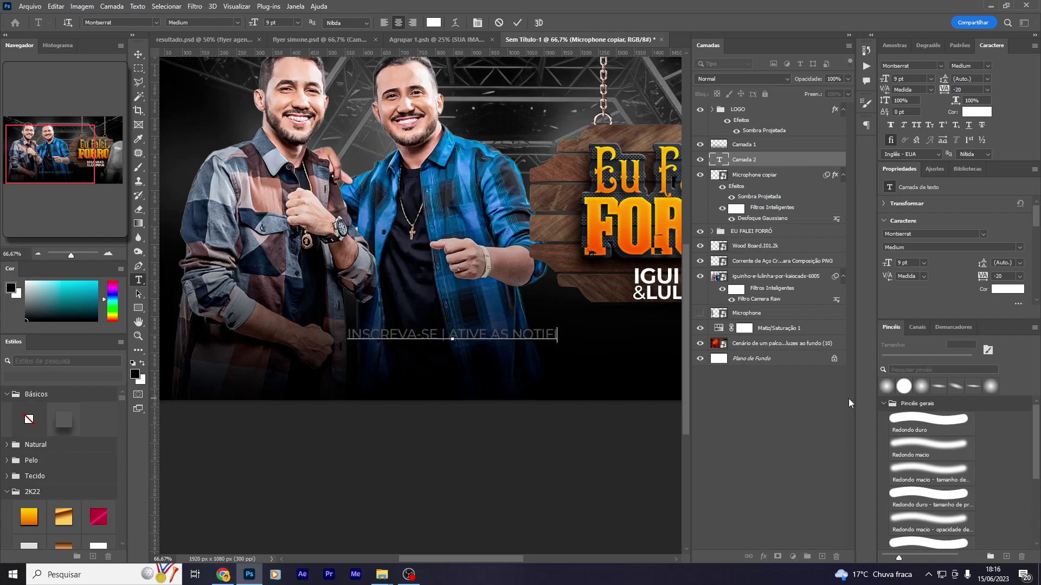
type("CAÇÕES")
left_click(759, 149)
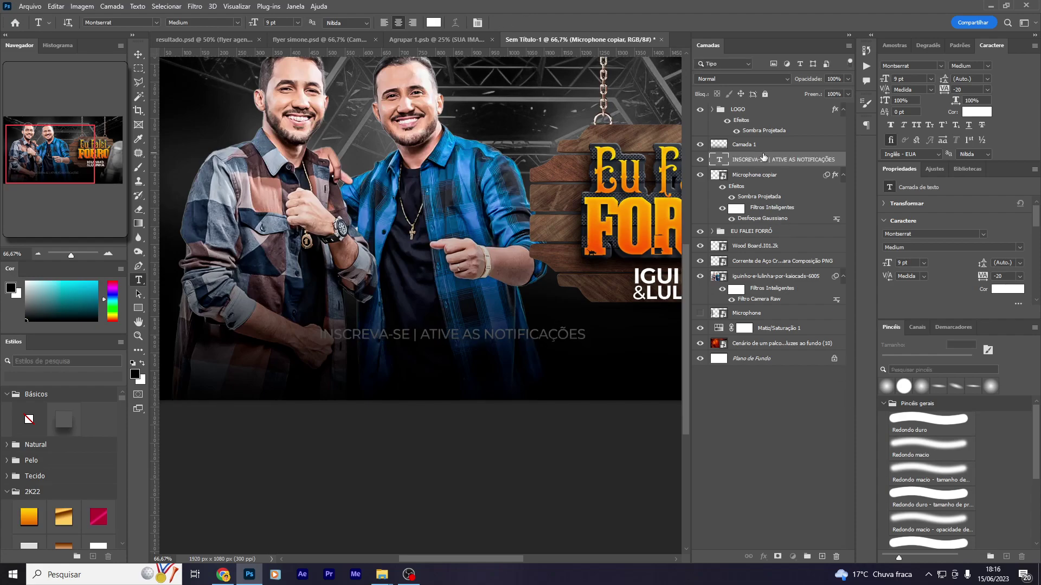
left_click_drag(762, 161, 759, 140)
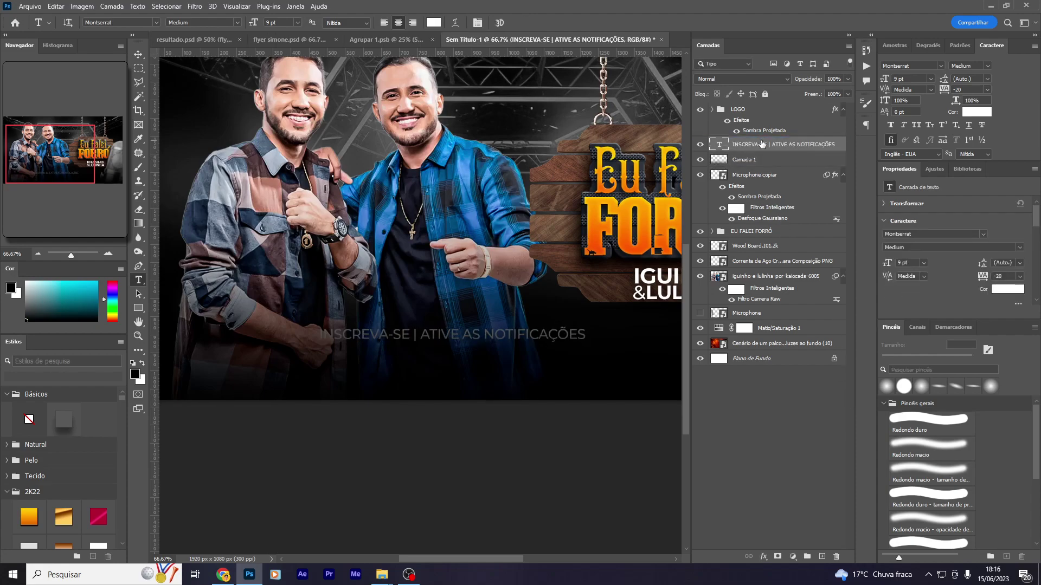
Make 'ATIVE AS NOTIFICAÇÕES' bold and move the subscribe line near the banner's bottom
left_click_drag(417, 333, 686, 335)
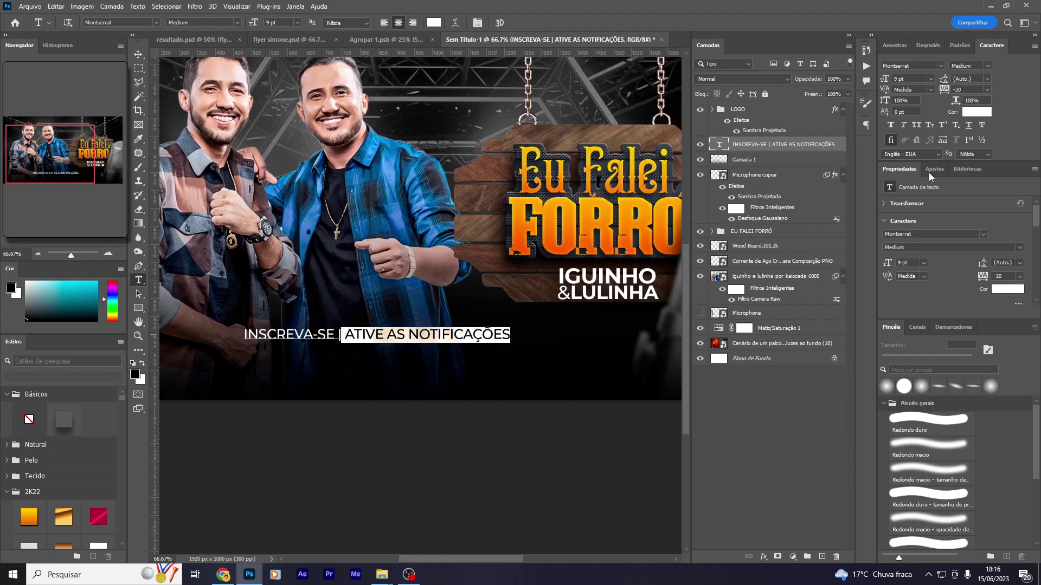
left_click(986, 65)
left_click(980, 146)
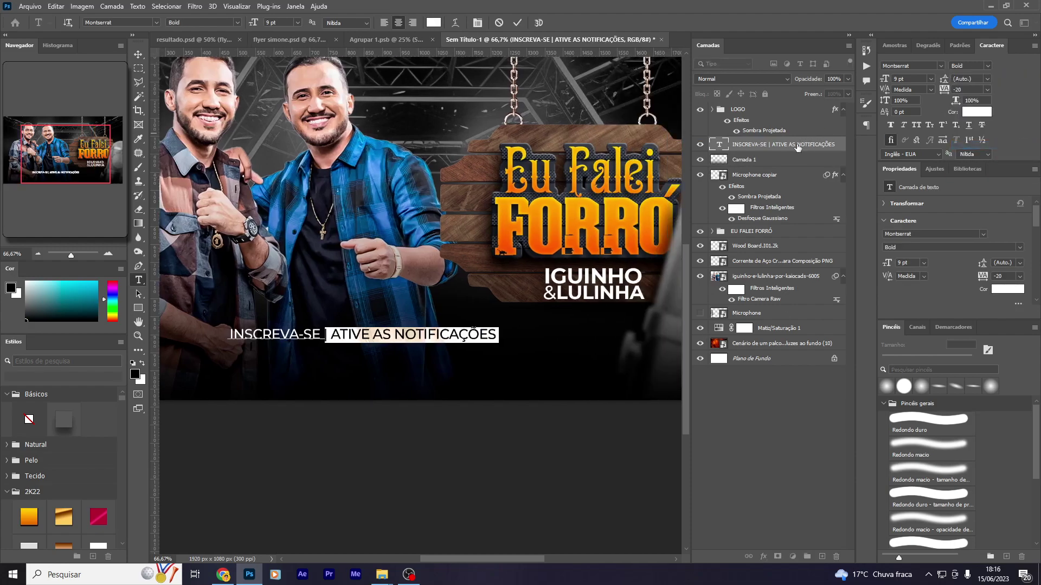
key("ctrl+Return")
key("v")
left_click_drag(407, 357, 402, 402)
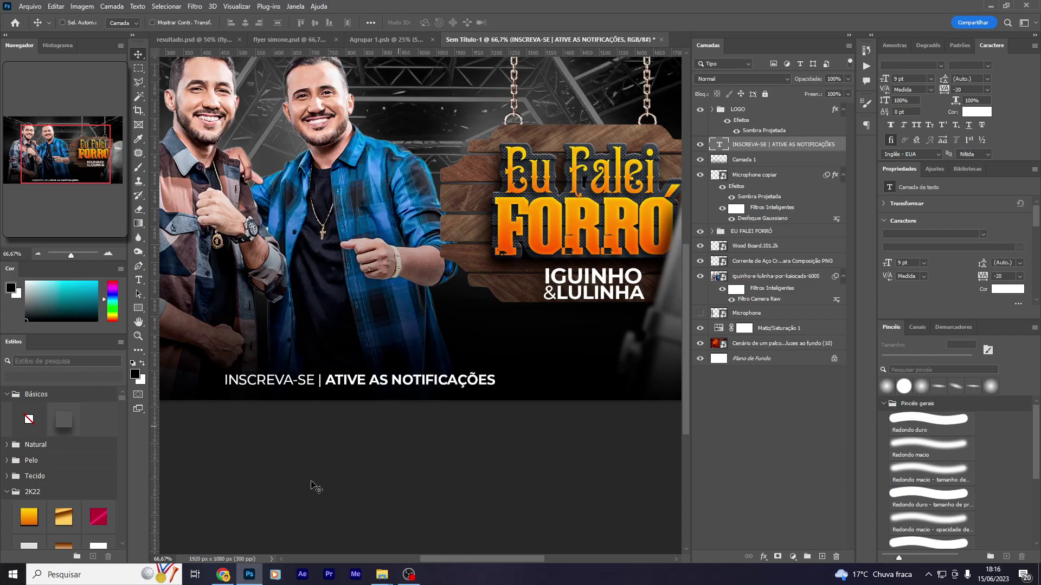
left_click(223, 574)
Search Google Images for 'SININHO YOUTUBE PNG'
left_click(308, 33)
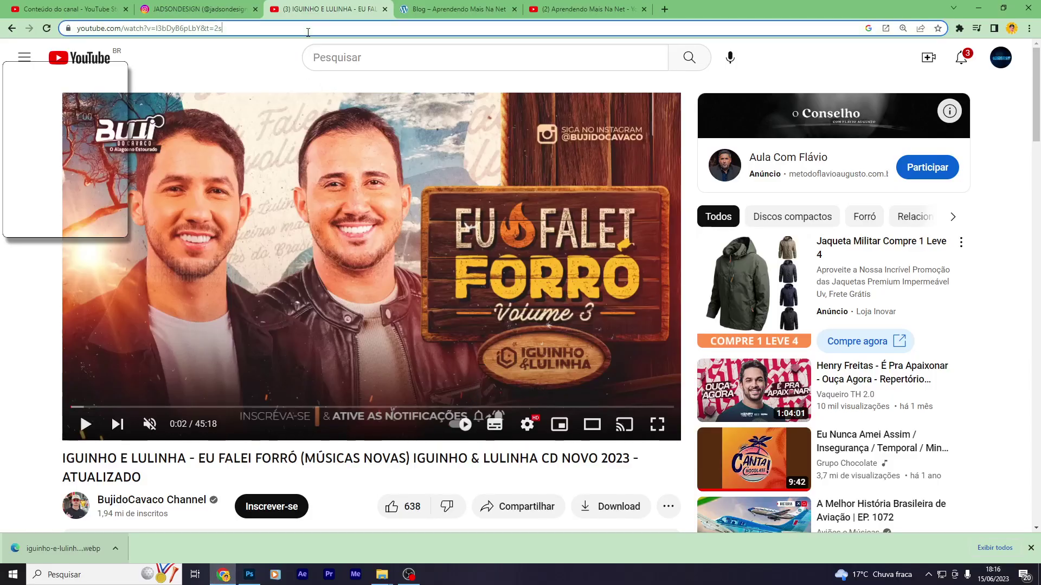
type("SININHO YOUTUBE")
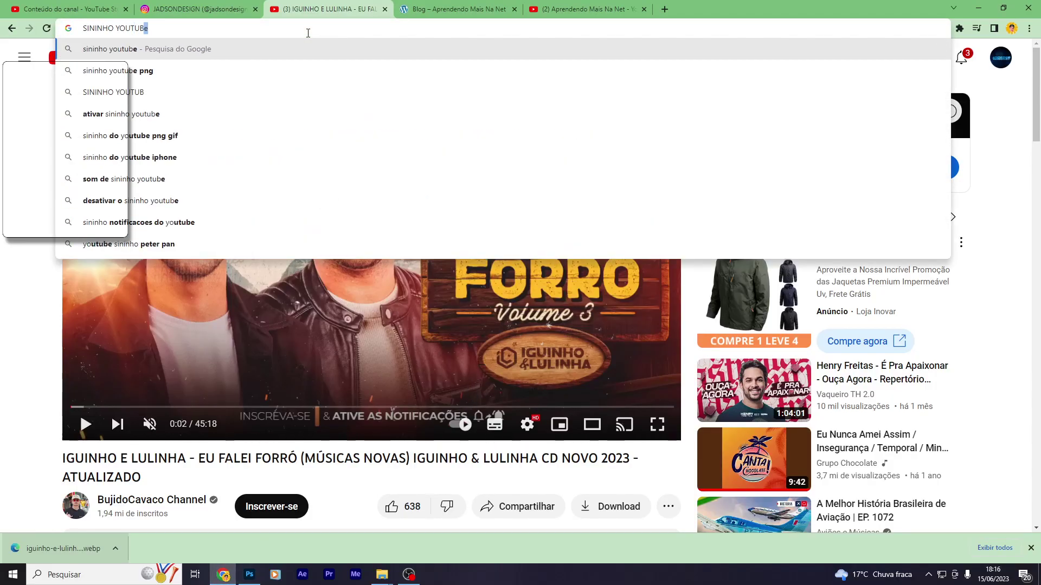
type(" PNG")
key("Return")
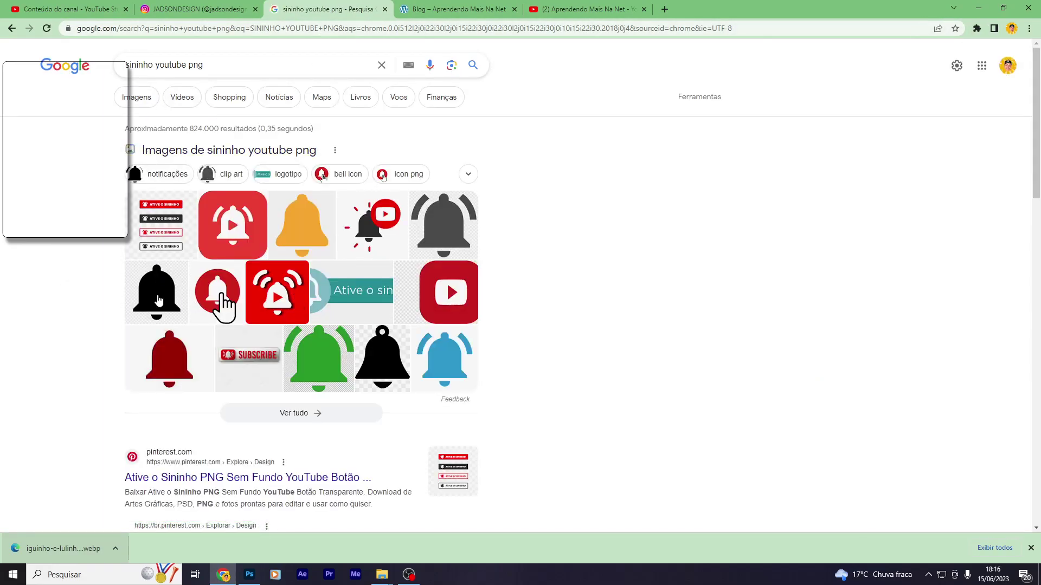
Save the gray bell image from the results to the computer
left_click(432, 221)
right_click(685, 248)
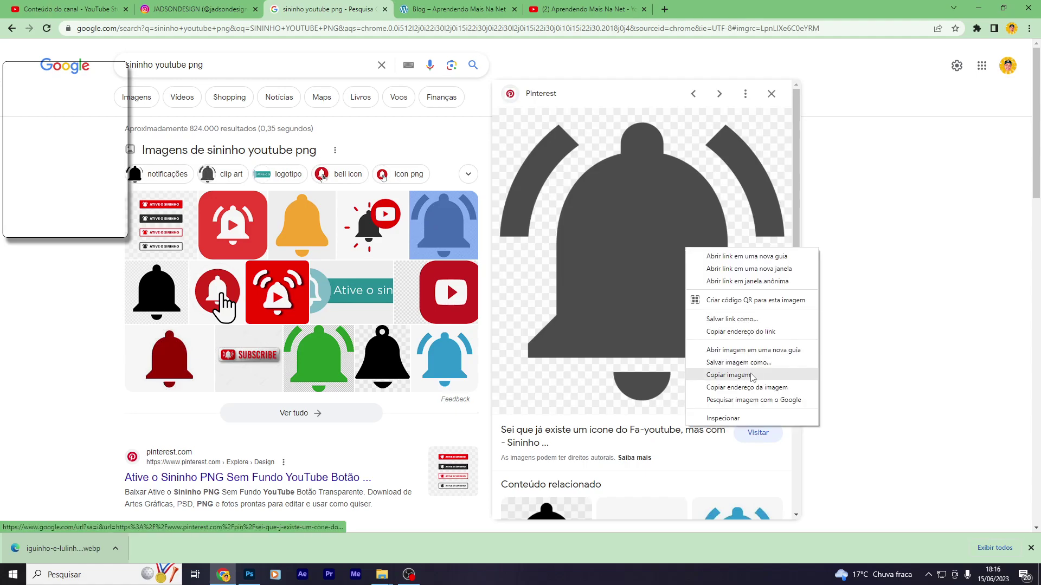
left_click(756, 374)
key("Return")
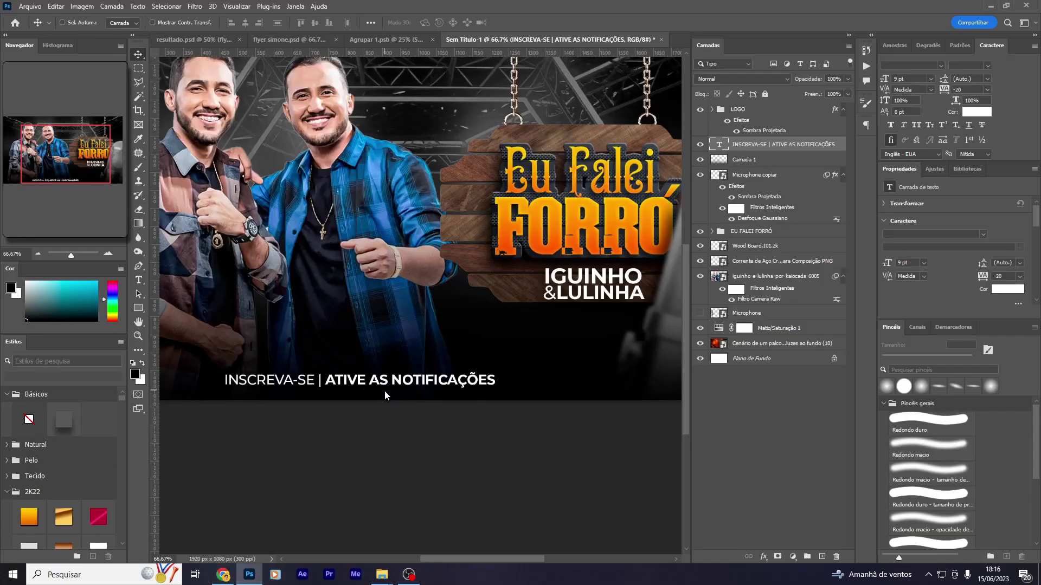
Place the downloaded gray bell PNG onto the banner, then pick the Magic Wand
left_click_drag(63, 549, 444, 194)
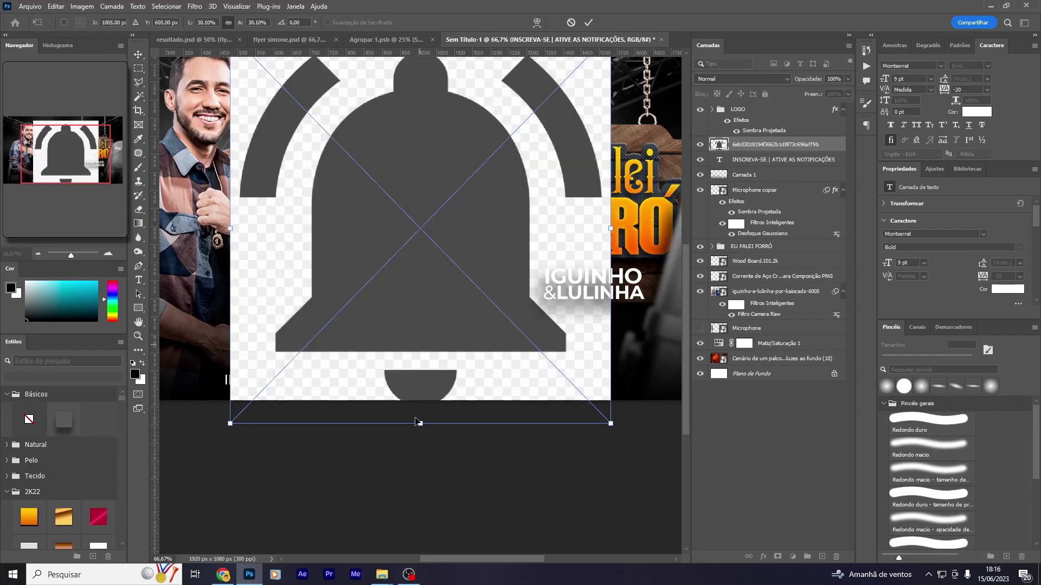
key("Return")
left_click_drag(454, 155, 404, 340)
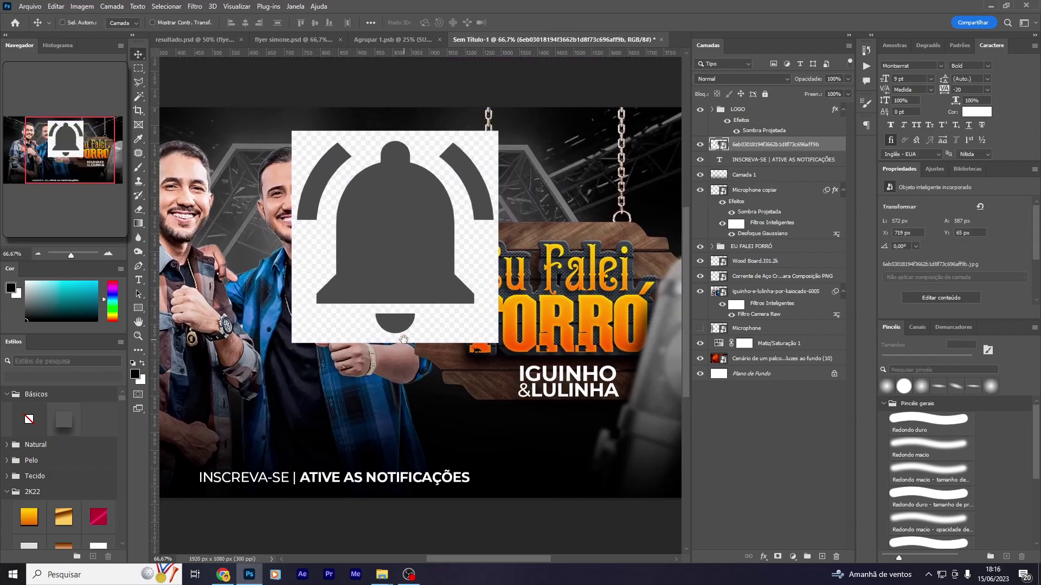
key("w")
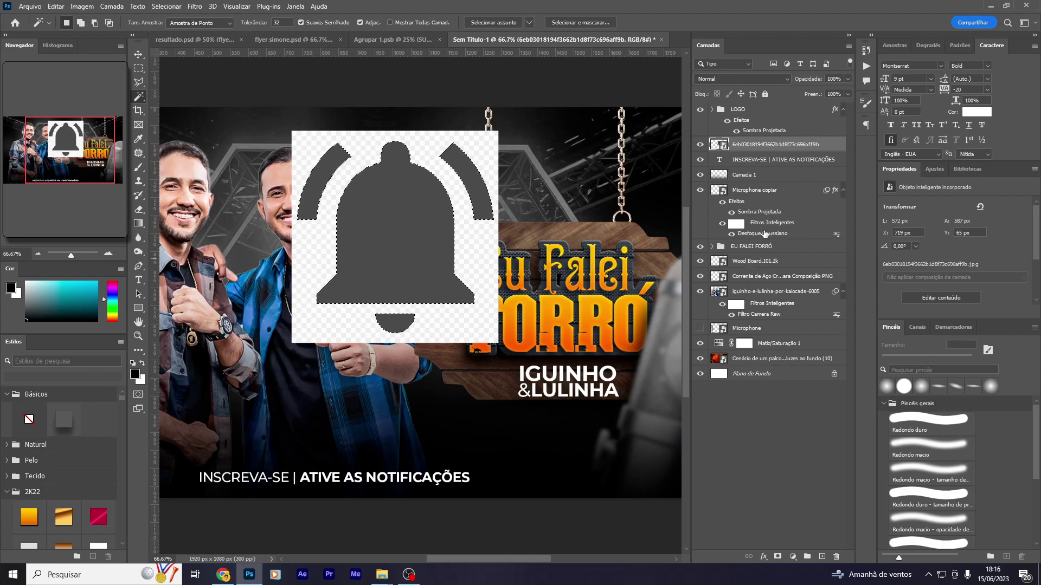
Copy the bell to its own layer, delete the white-background original, and make it a Smart Object
key("ctrl+j")
left_click(773, 163)
key("Delete")
key("v")
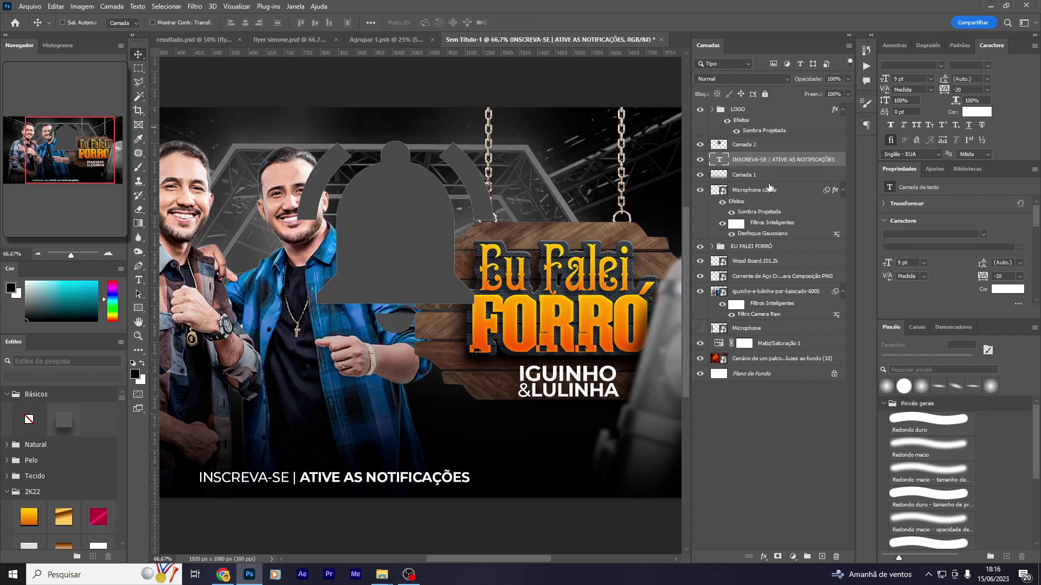
right_click(736, 146)
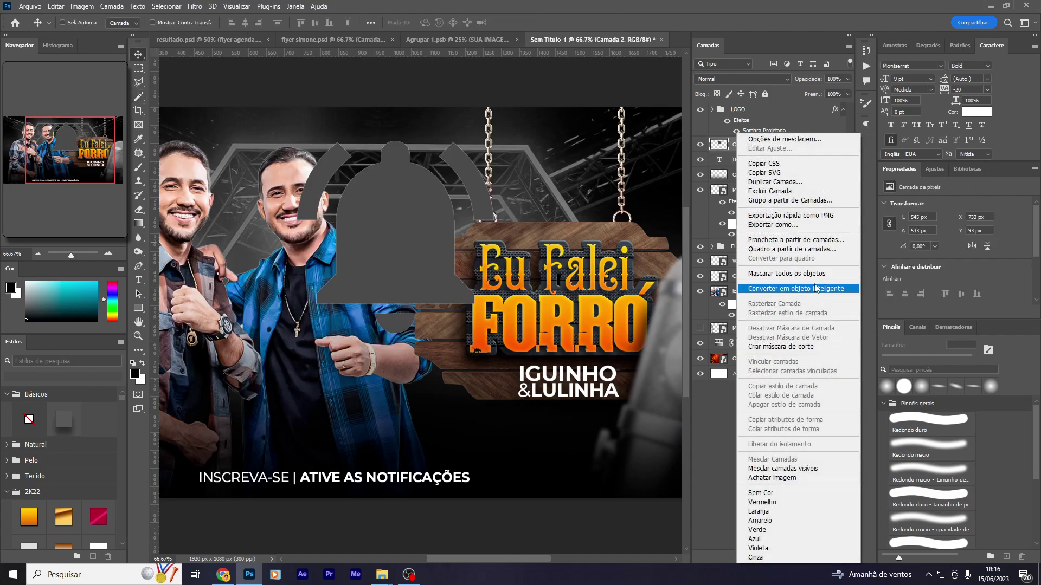
left_click(770, 288)
Add a white Color Overlay and shrink the bell beside the ATIVE AS NOTIFICAÇÕES text
left_click(764, 557)
left_click(812, 512)
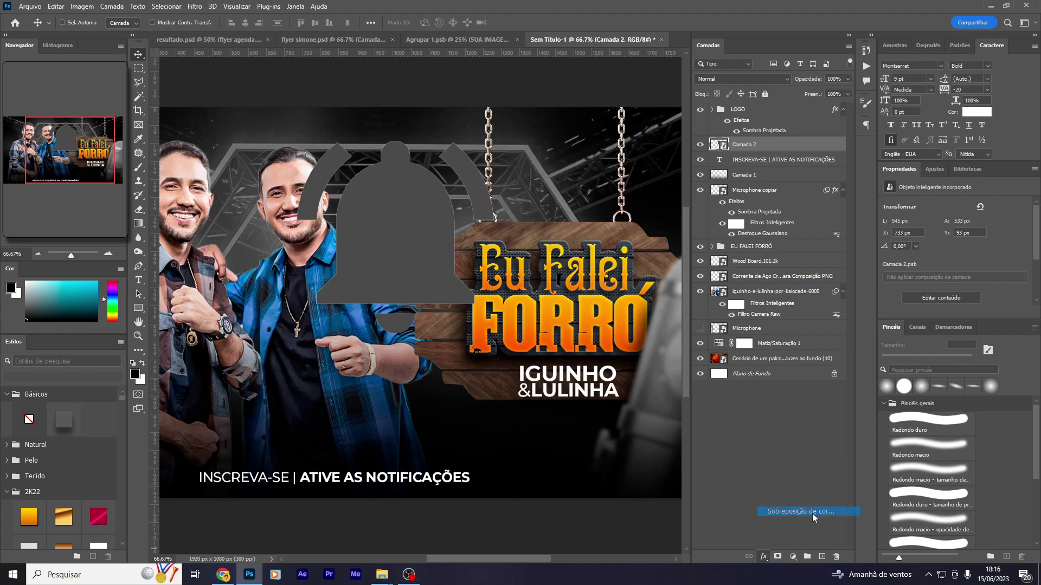
key("Return")
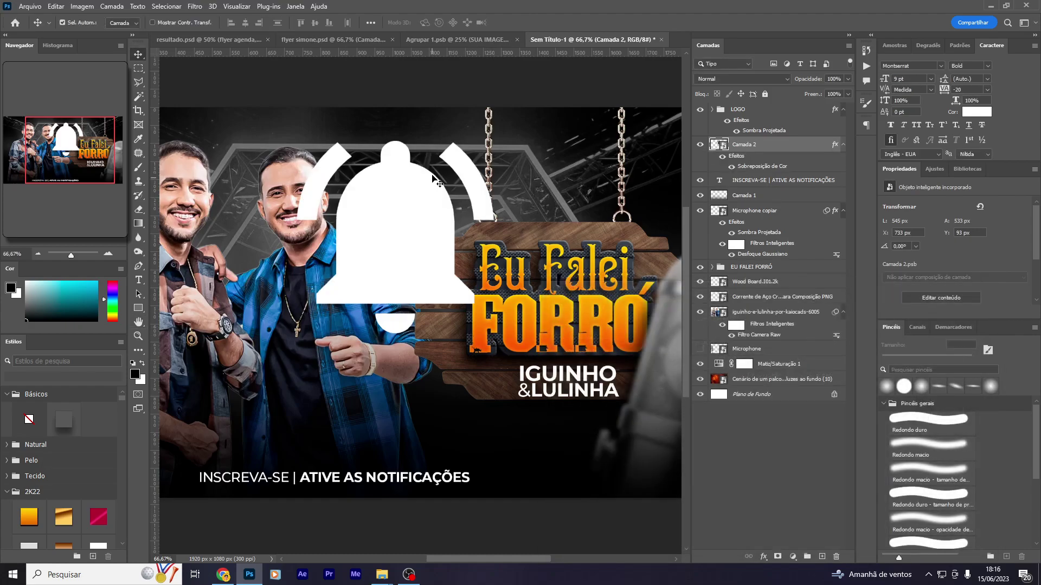
key("ctrl+t")
mouse_move(399, 141)
left_mouse_down()
mouse_move(400, 321)
mouse_move(484, 473)
left_mouse_up()
key("Return")
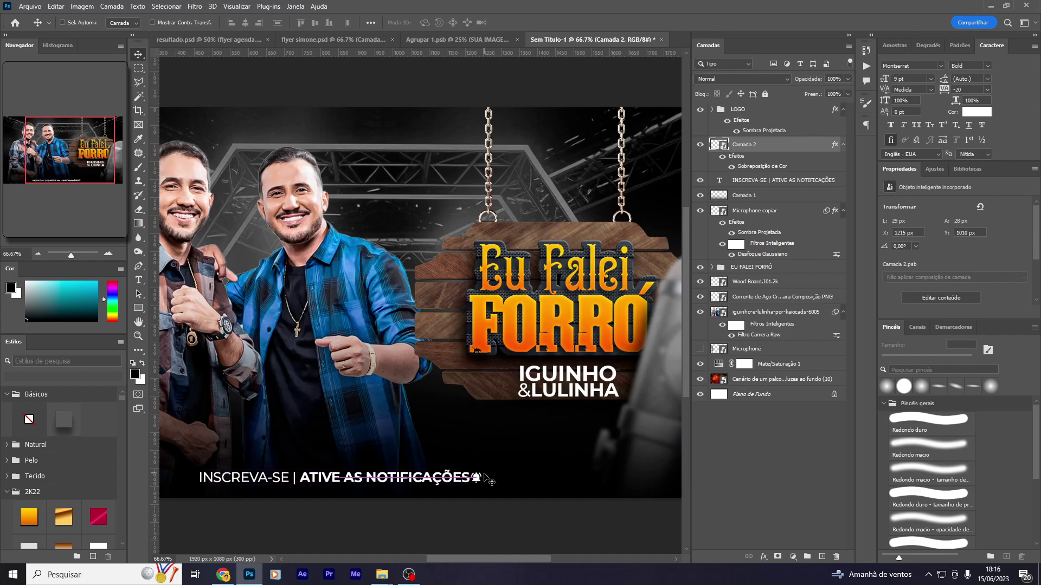
left_click(764, 556)
key("Escape")
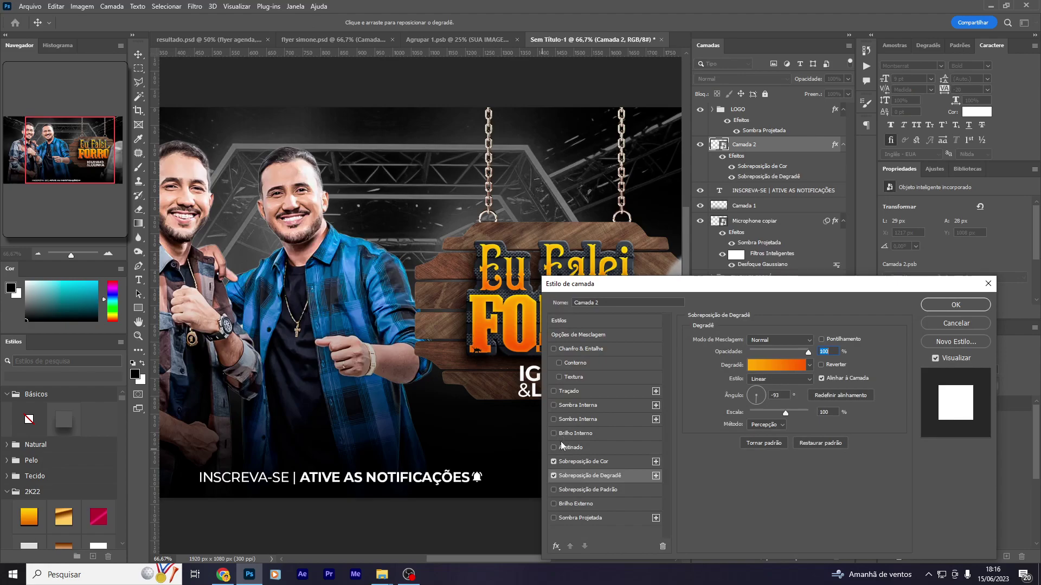
Turn off the bell's Color Overlay so its orange Gradient Overlay shows
left_click(553, 461)
key("Return")
key("ctrl+t")
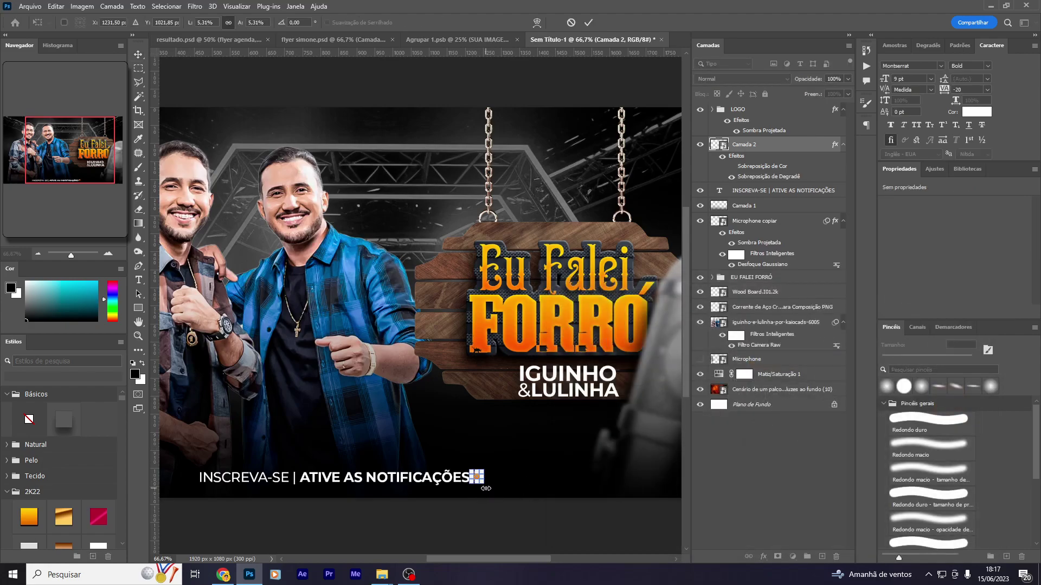
key("Return")
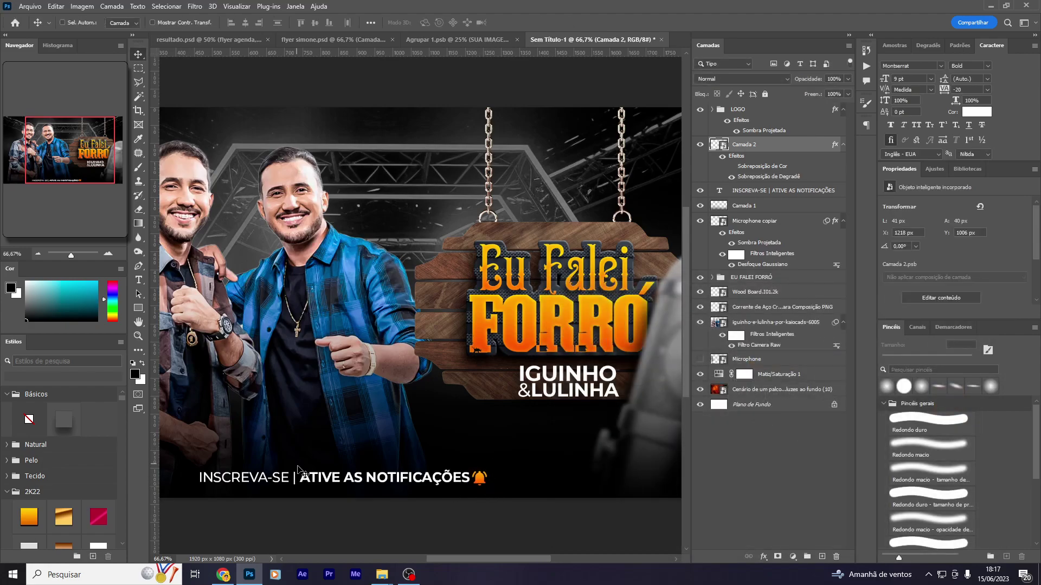
Color the INSCREVA-SE line's divider orange #f9ad0d and nudge the line slightly up and right
double_click(298, 469)
left_click(434, 22)
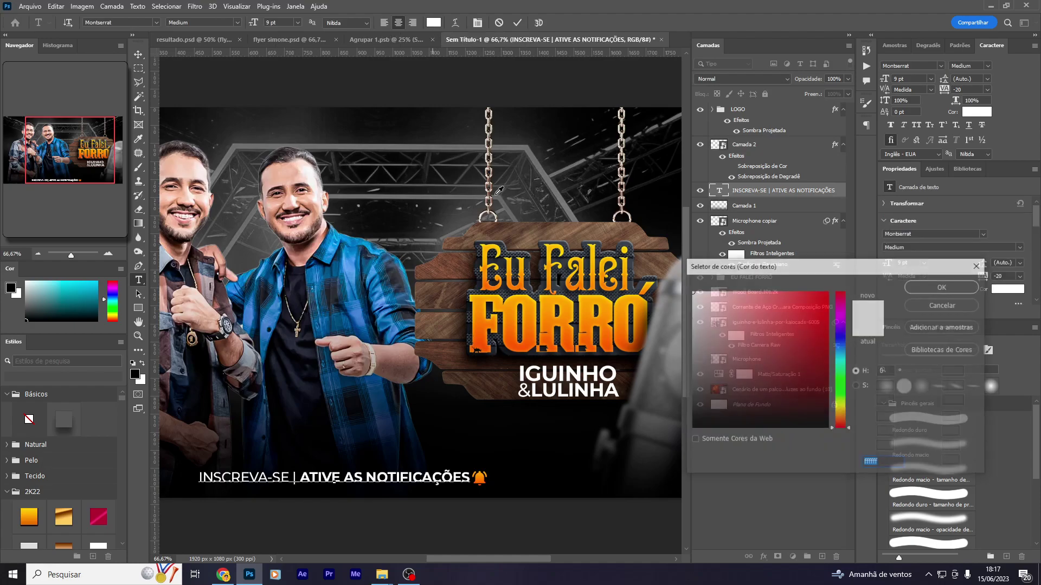
left_click(524, 298)
key("Return")
key("ctrl+Return")
key("v")
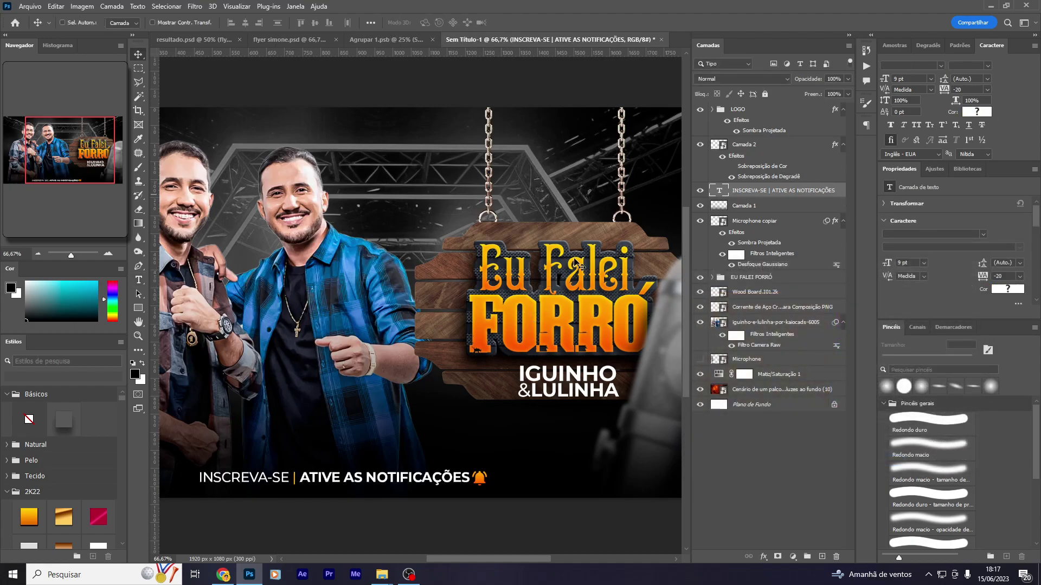
scroll(455, 355, "down", 5)
left_click_drag(450, 352, 453, 348)
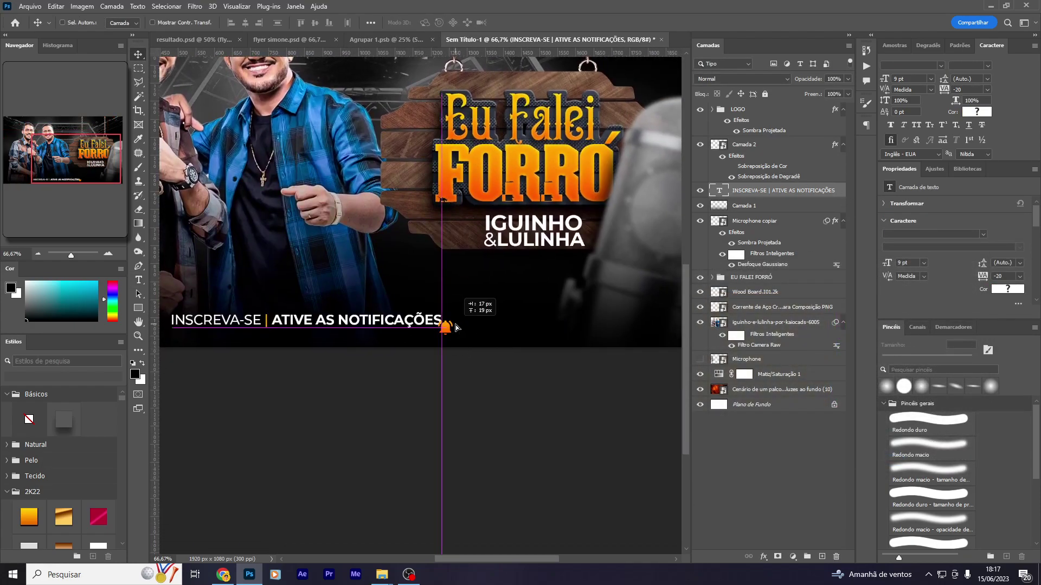
left_click(223, 575)
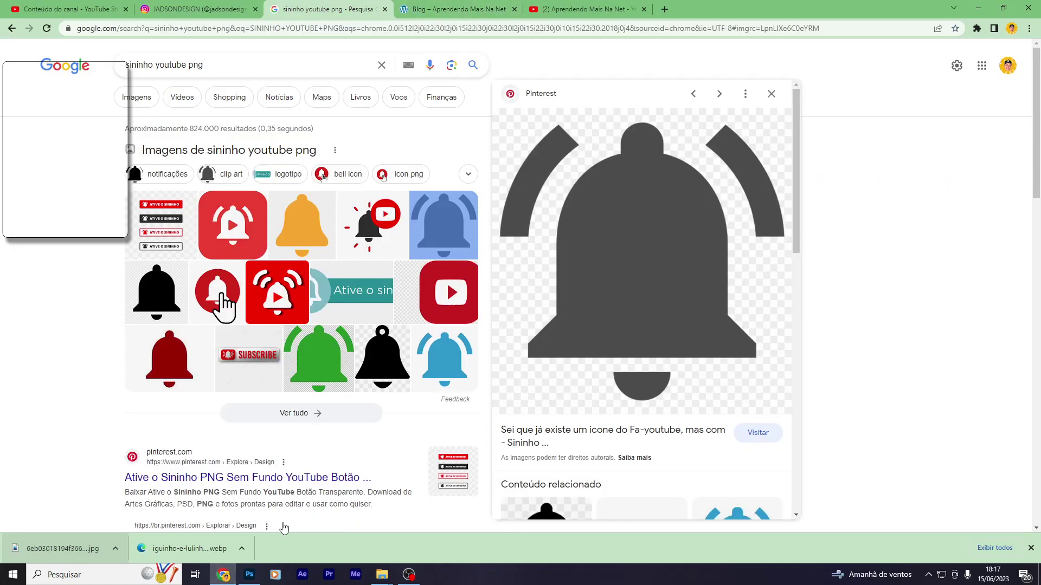
left_click(250, 575)
Group the bell with the subscribe text and make the Microphone layer visible
key("ctrl+g")
key("ctrl+minus")
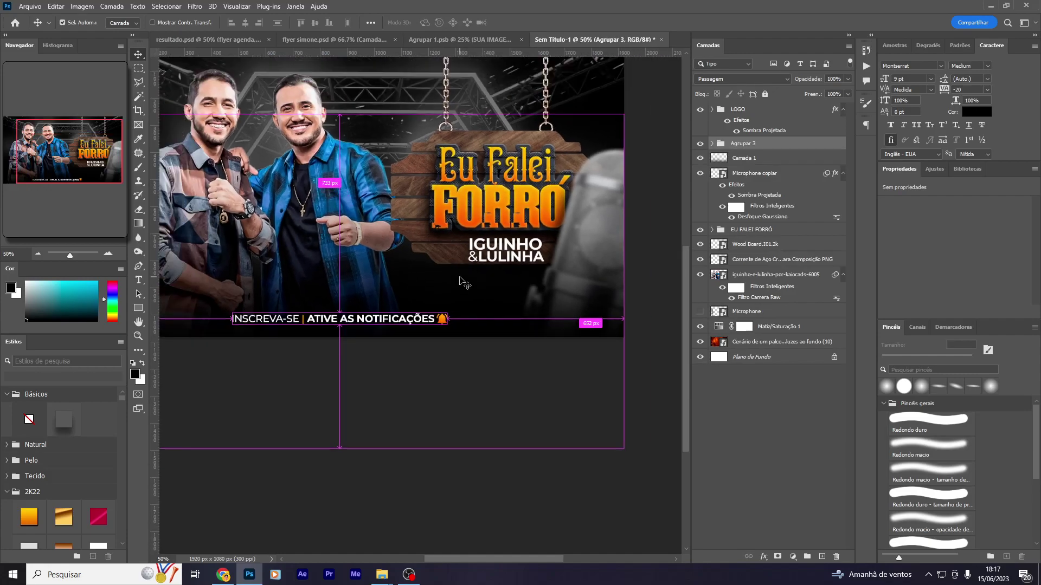
key("ctrl+plus")
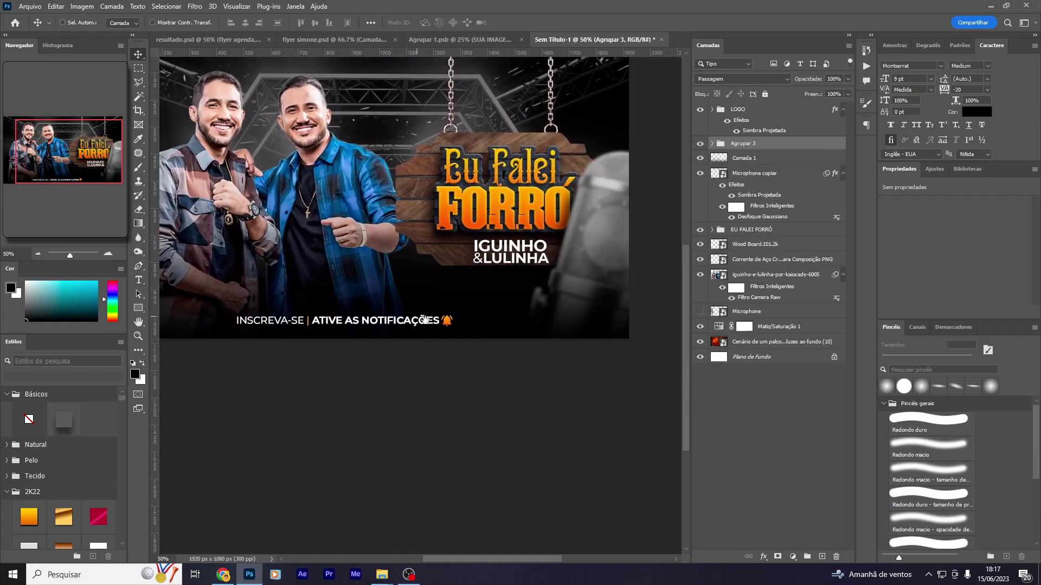
left_click(700, 311)
left_click(753, 311)
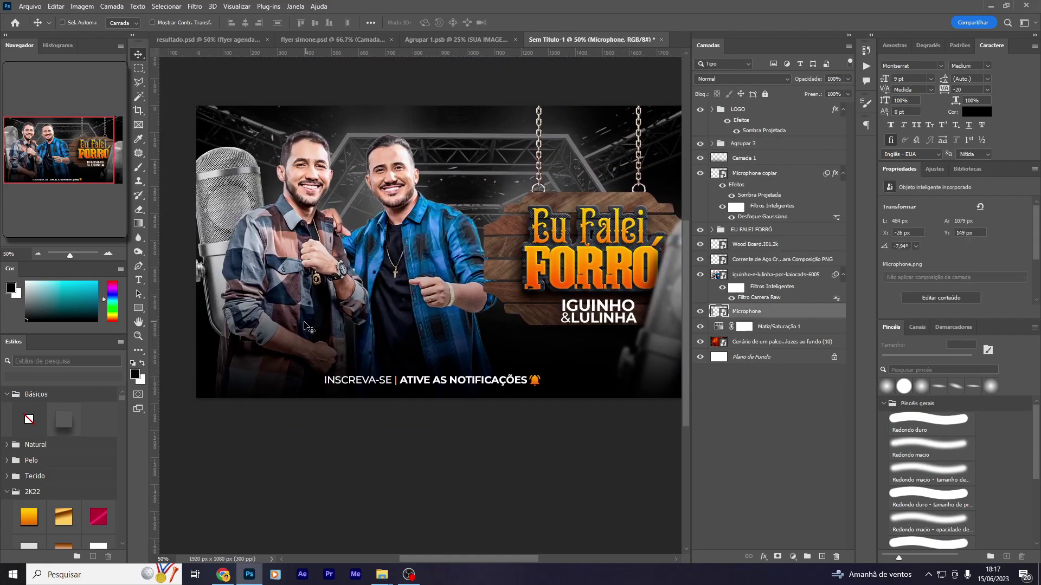
Apply a 5.6-pixel Gaussian Blur to the stage background
left_click(775, 345)
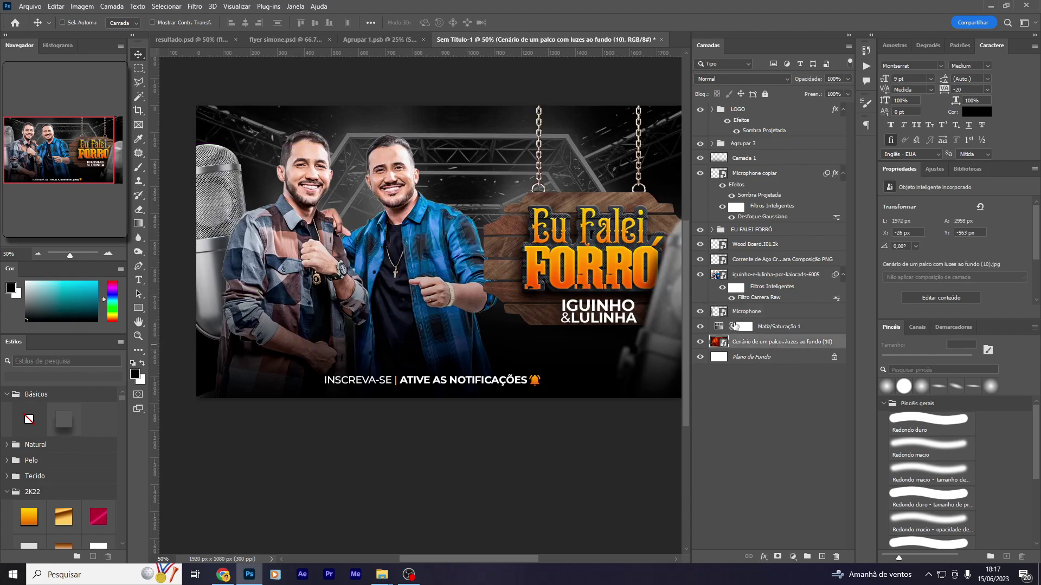
left_click(194, 6)
left_click(379, 202)
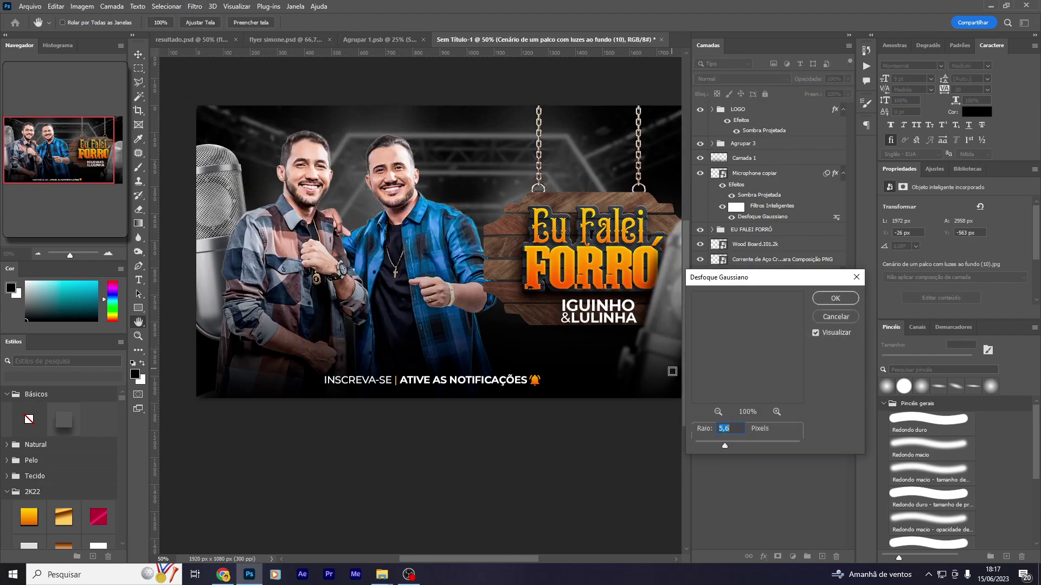
left_click(835, 297)
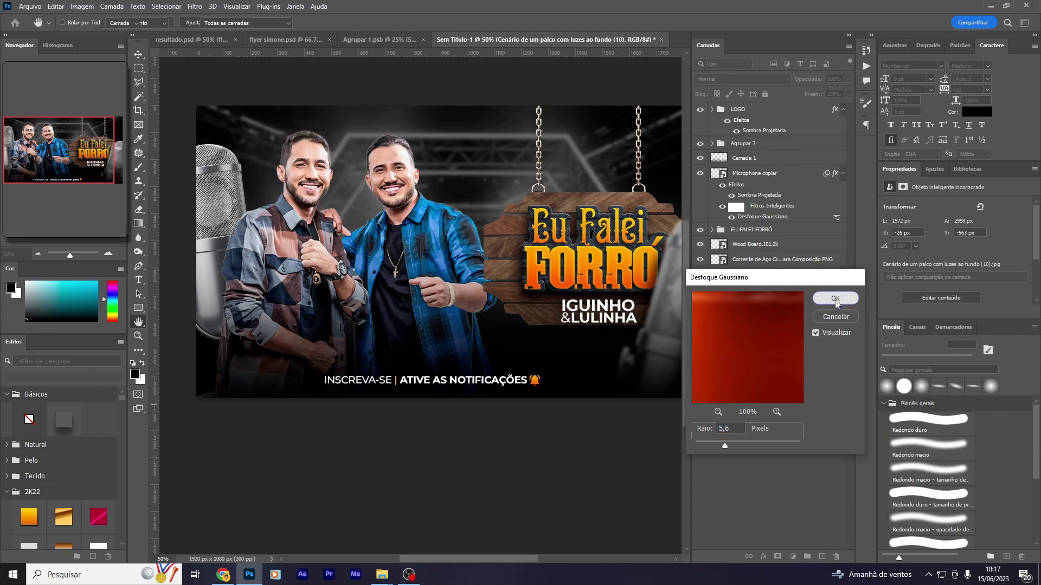
Nudge the microphone and soften it with a 4.5-pixel Gaussian Blur
key("v")
left_click_drag(330, 252, 347, 254)
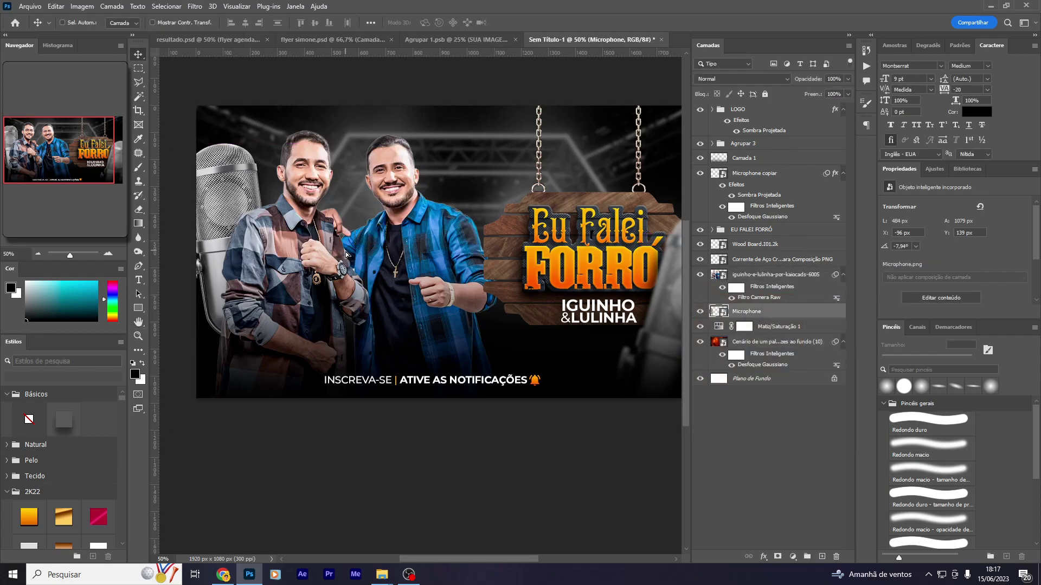
left_click(200, 6)
mouse_move(261, 144)
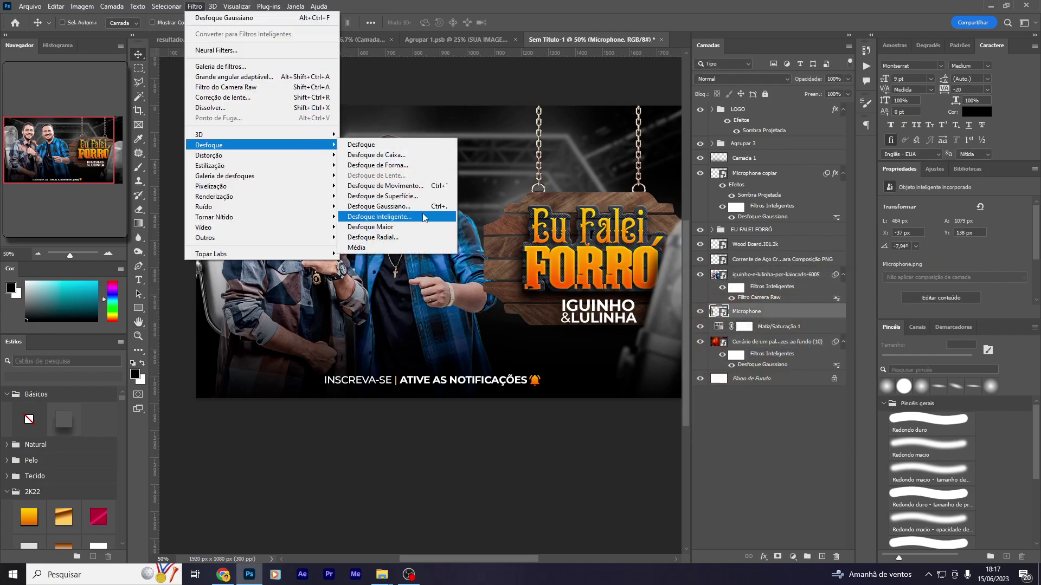
left_click(380, 207)
left_click_drag(739, 444, 741, 447)
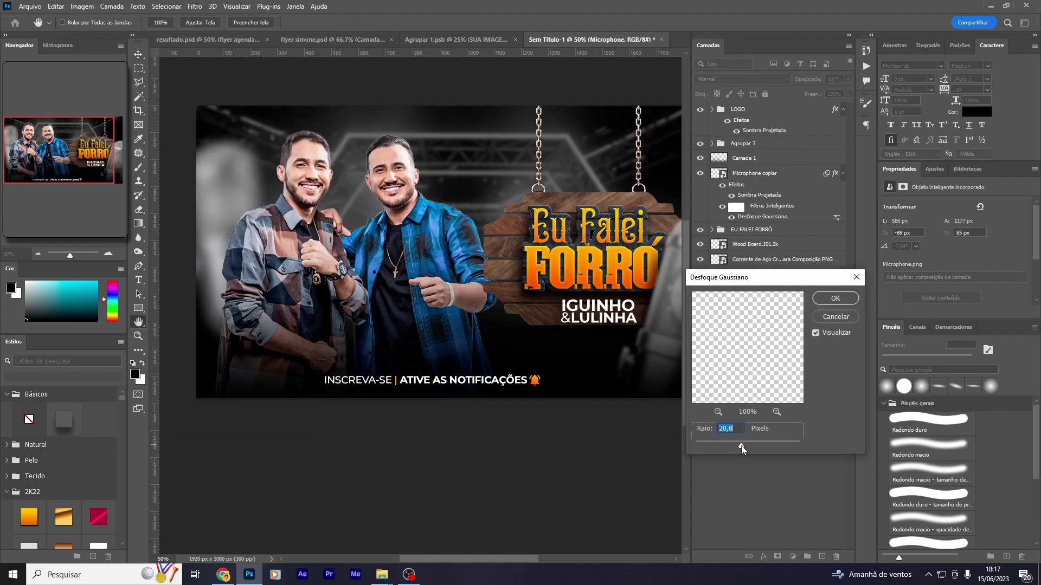
left_click(720, 443)
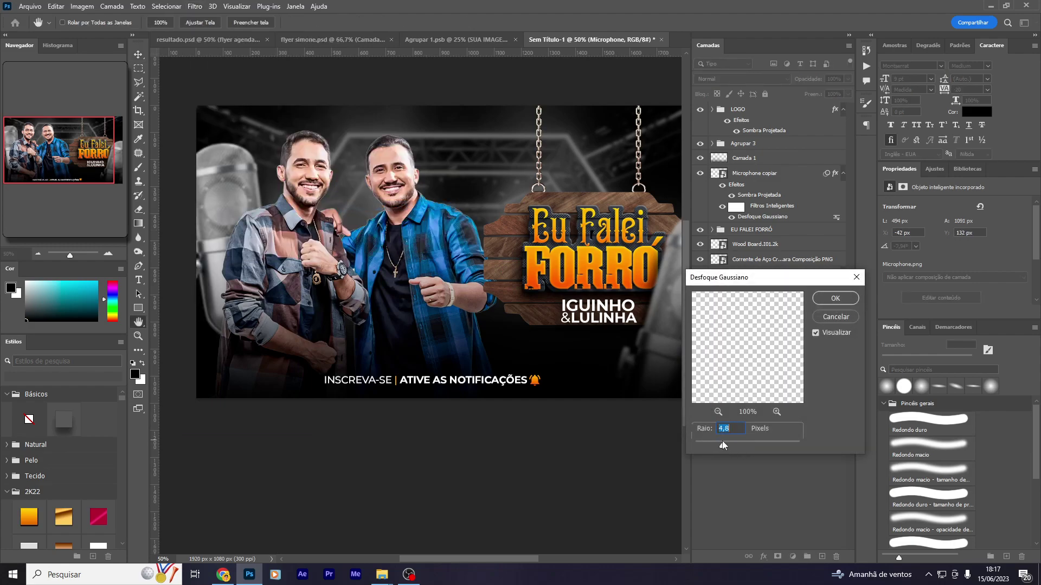
key("Return")
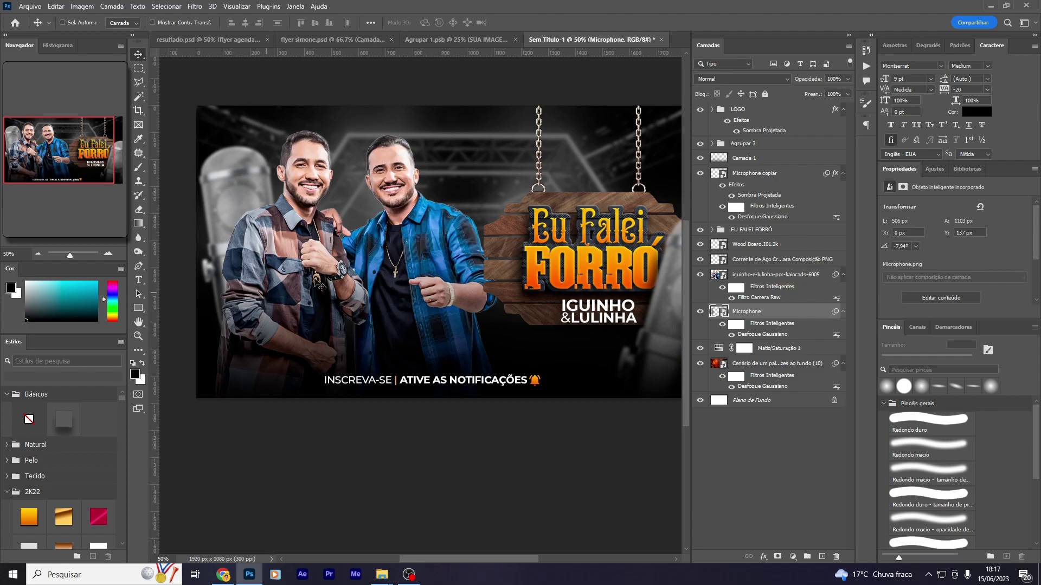
Shift the microphone 26 px left and select the LOGO group as insertion point
left_click_drag(397, 380, 332, 456)
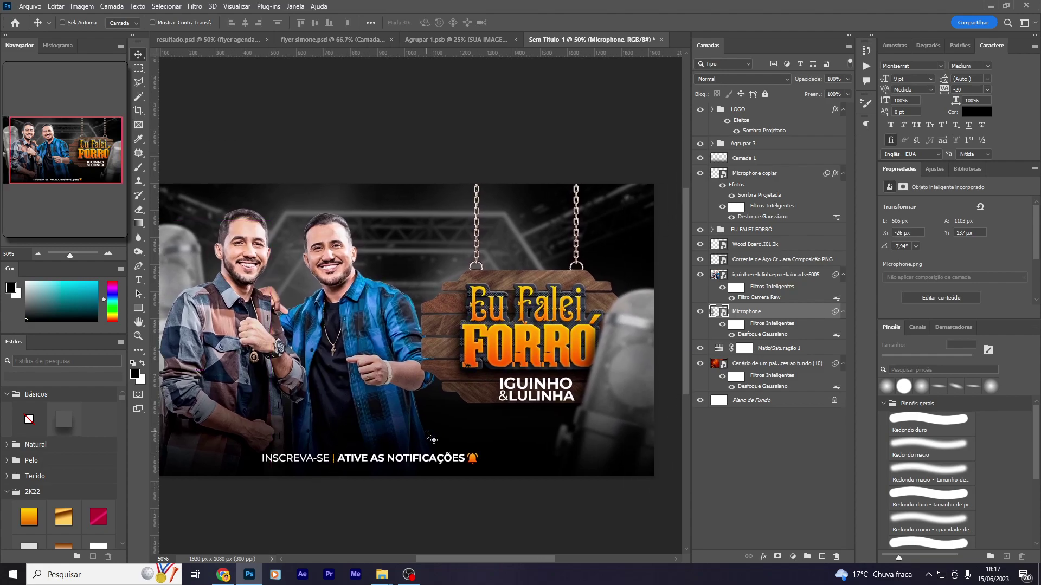
left_click_drag(431, 438, 472, 406)
scroll(495, 405, "up", 2)
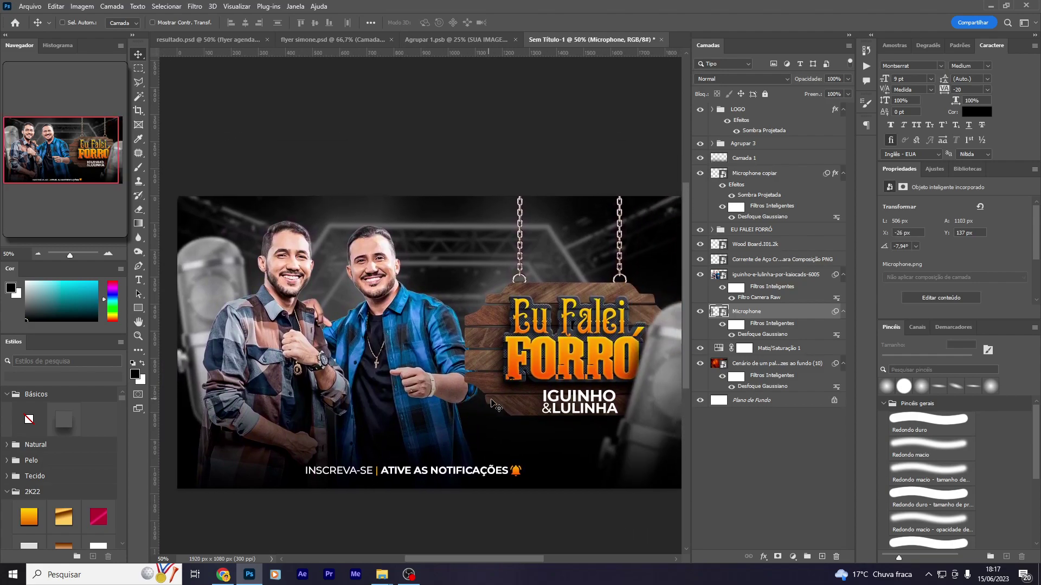
left_click(801, 111)
left_click(13, 574)
Place luz_packartistico at about 20% in Divisão blend mode over the FORRÓ sign
left_click(192, 402)
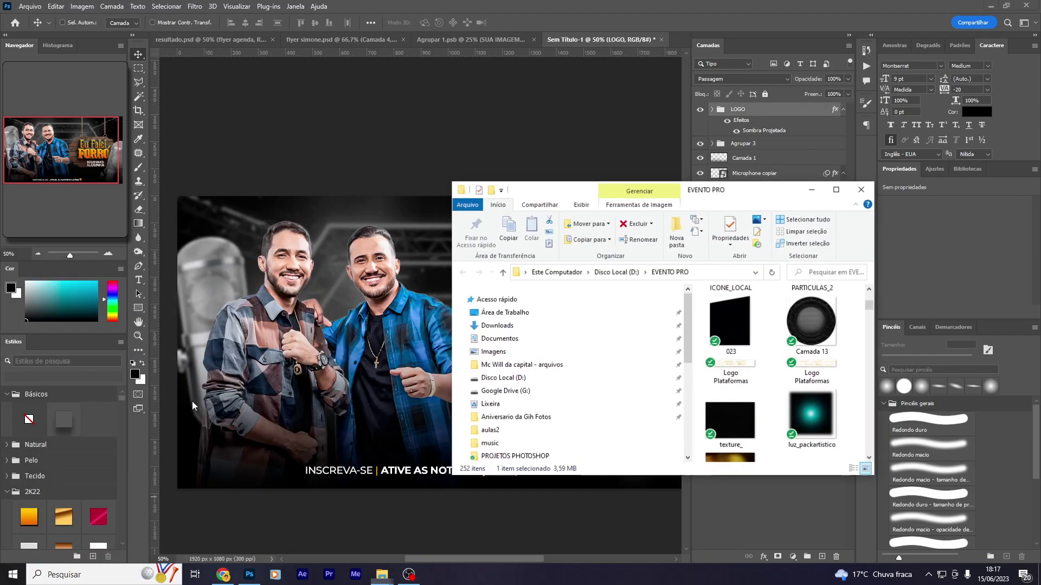
left_click_drag(428, 337, 434, 336)
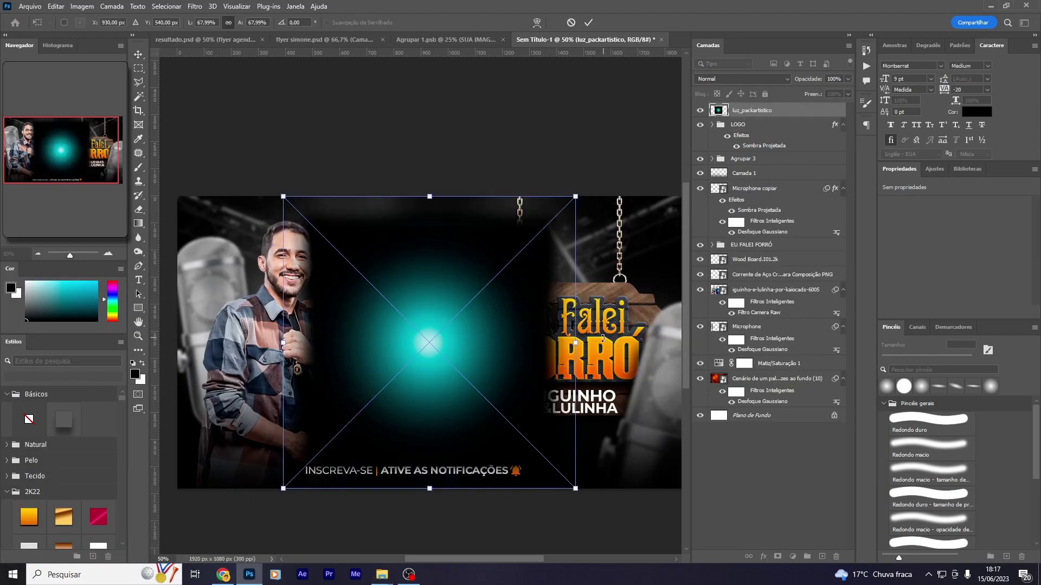
left_click_drag(576, 342, 370, 320)
left_click(716, 79)
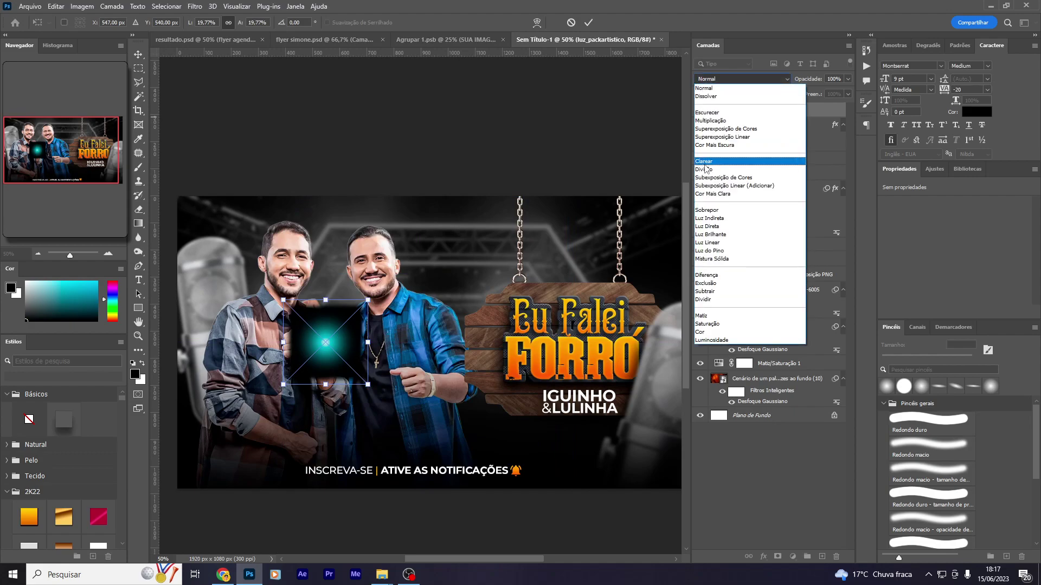
left_click(721, 298)
left_click_drag(335, 387, 621, 364)
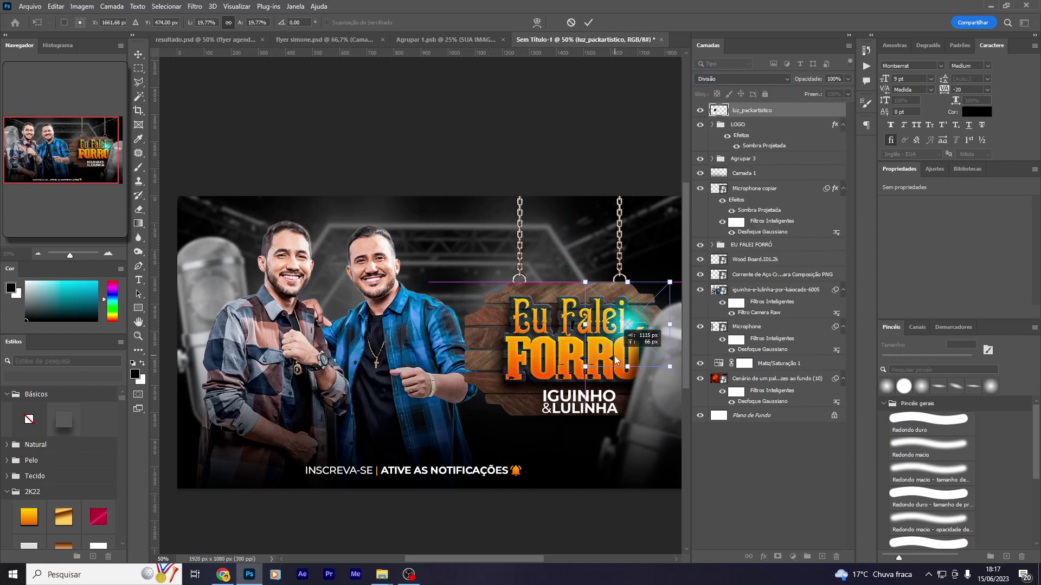
key("Return")
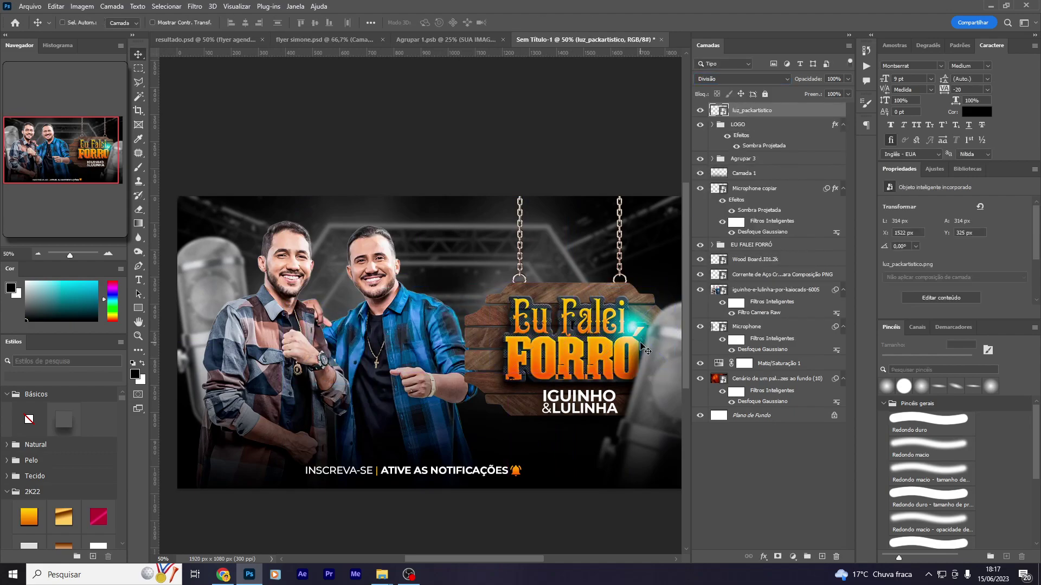
Shift the glow's hue to -180 with a Hue/Saturation smart filter
key("ctrl+u")
left_click_drag(488, 188, 445, 186)
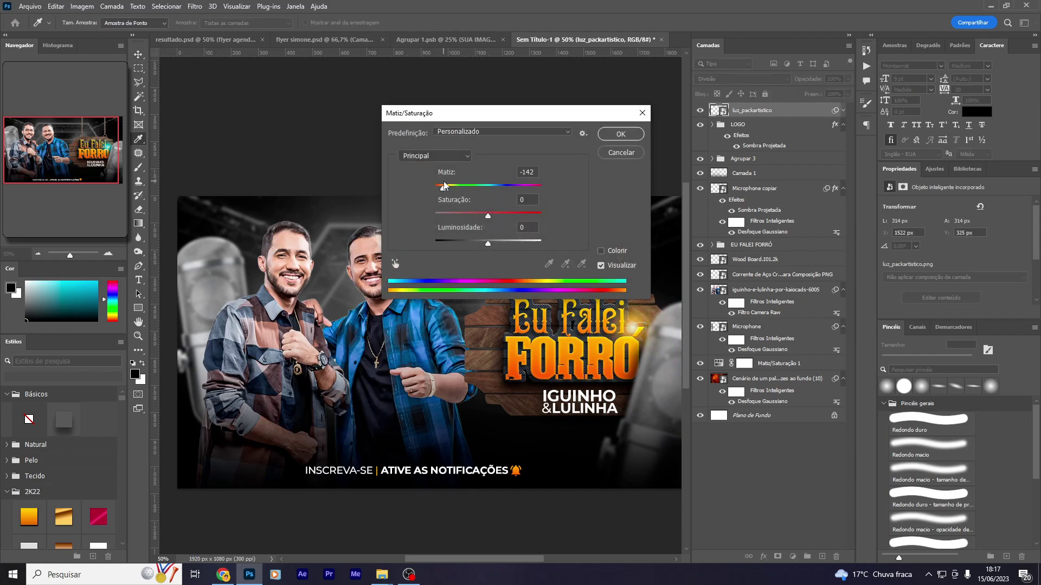
mouse_move(444, 186)
left_mouse_down()
mouse_move(434, 184)
mouse_move(444, 187)
left_mouse_up()
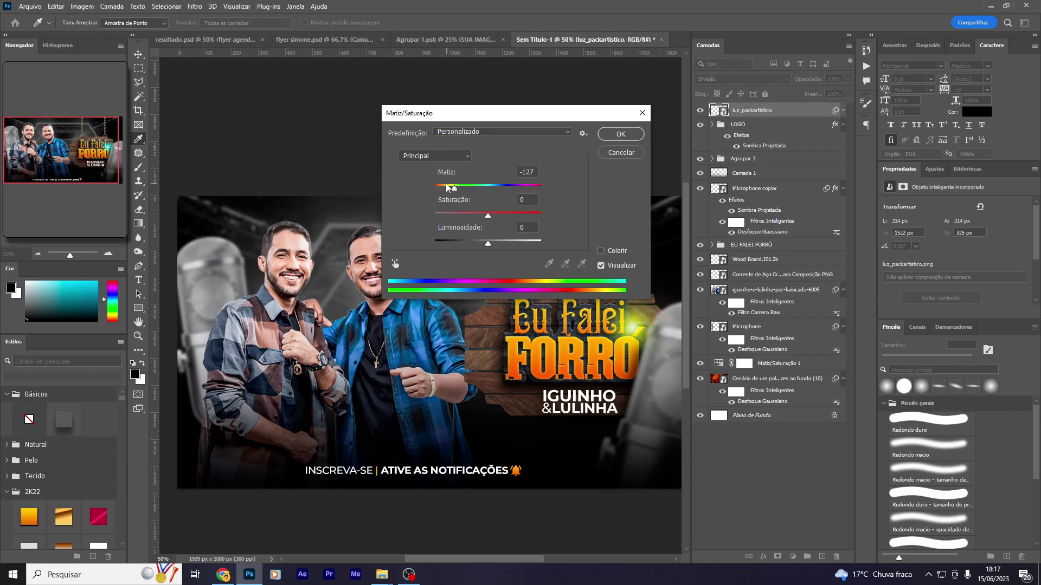
key("Return")
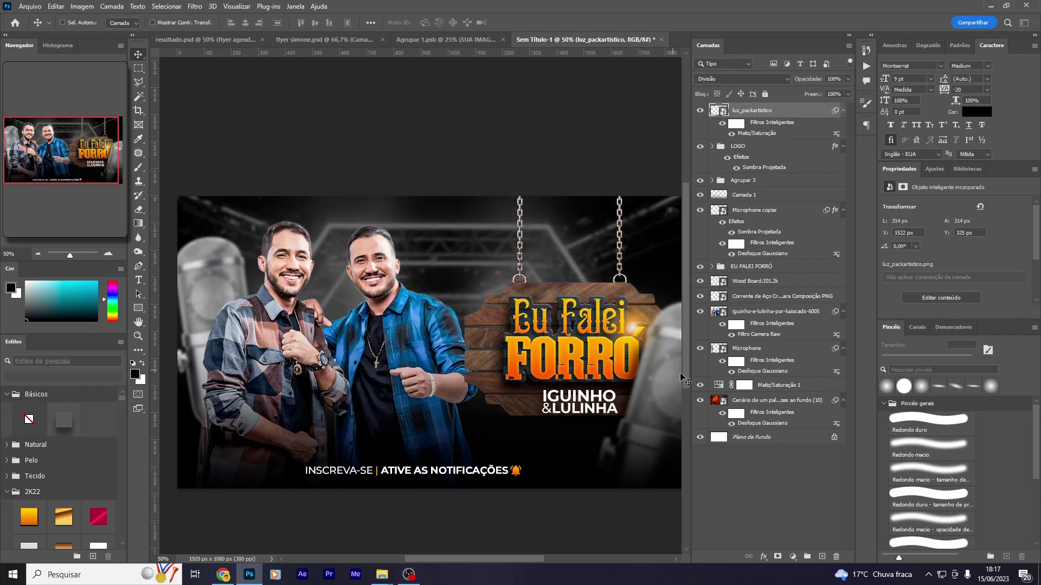
scroll(507, 358, "up", 2)
Move the orange glow down and right on the sign
scroll(507, 358, "up", 3)
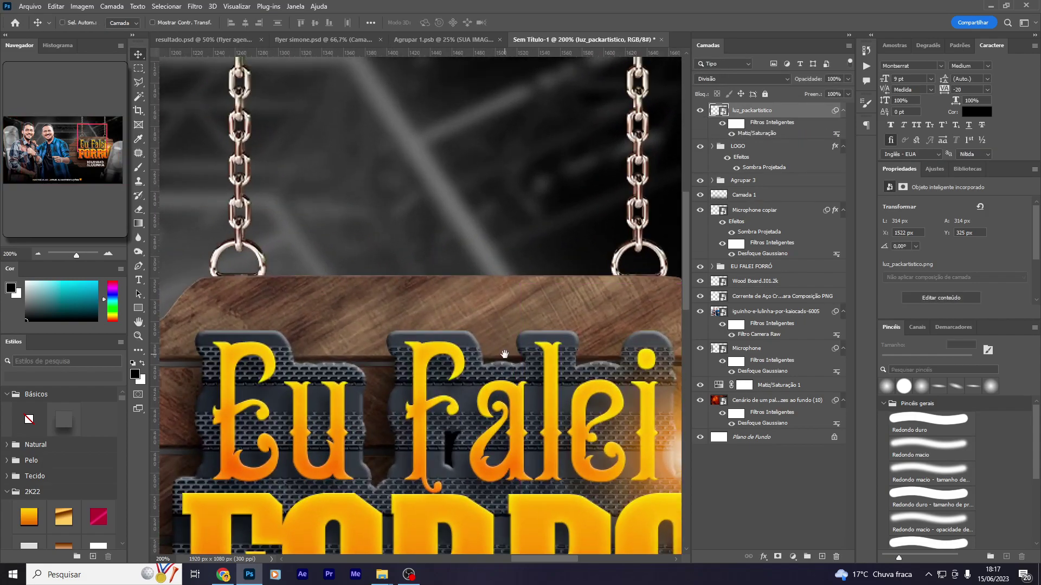
key("ctrl+t")
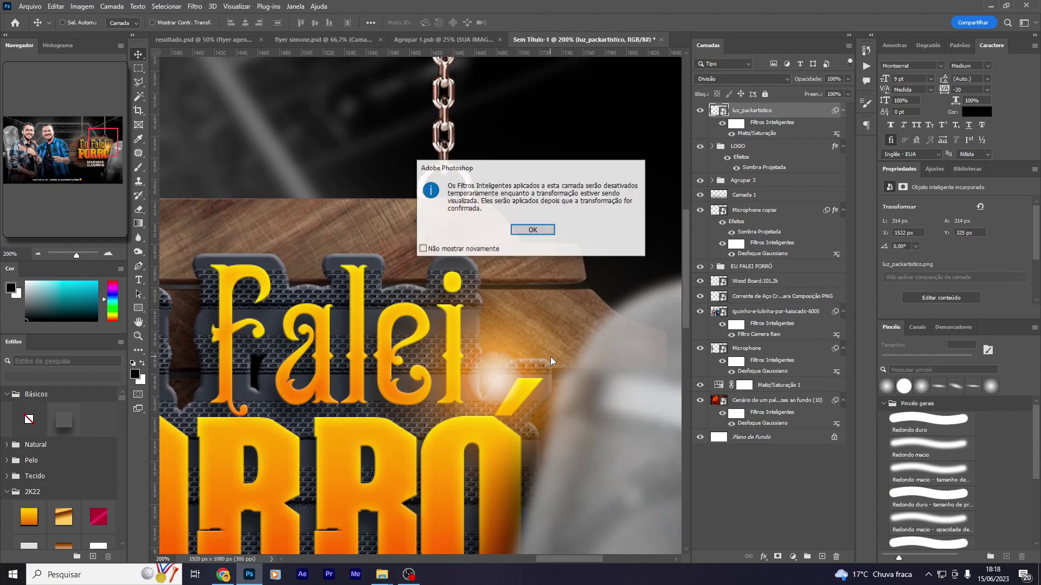
key("Return")
mouse_move(515, 414)
left_mouse_down()
mouse_move(535, 464)
mouse_move(565, 445)
mouse_move(496, 476)
mouse_move(362, 317)
mouse_move(587, 337)
mouse_move(594, 327)
mouse_move(298, 340)
left_mouse_up()
key("Return")
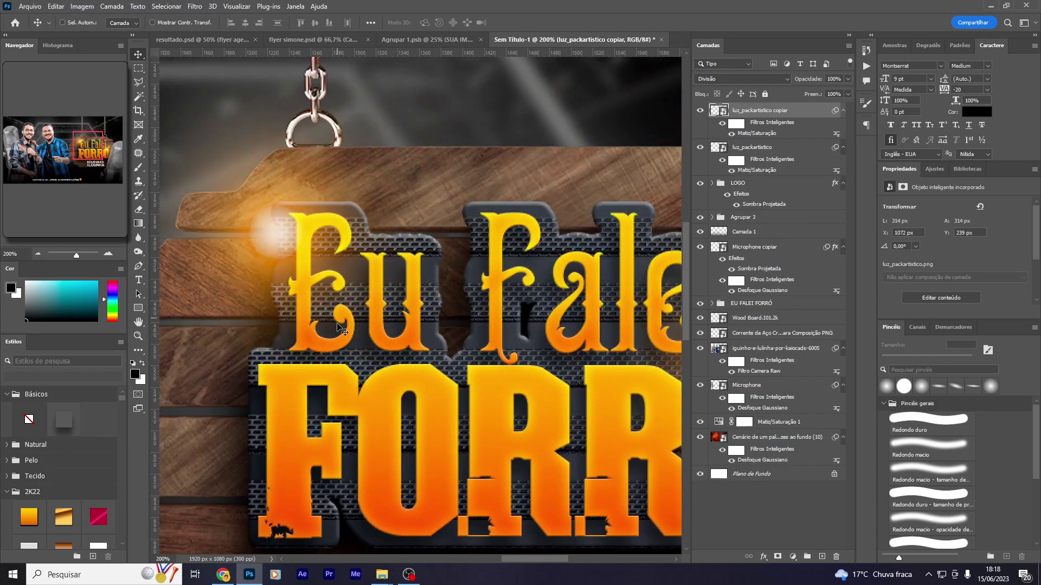
Duplicate the glow, delete the misplaced copy, and set one beside the left man's shoulder
key("ctrl+minus")
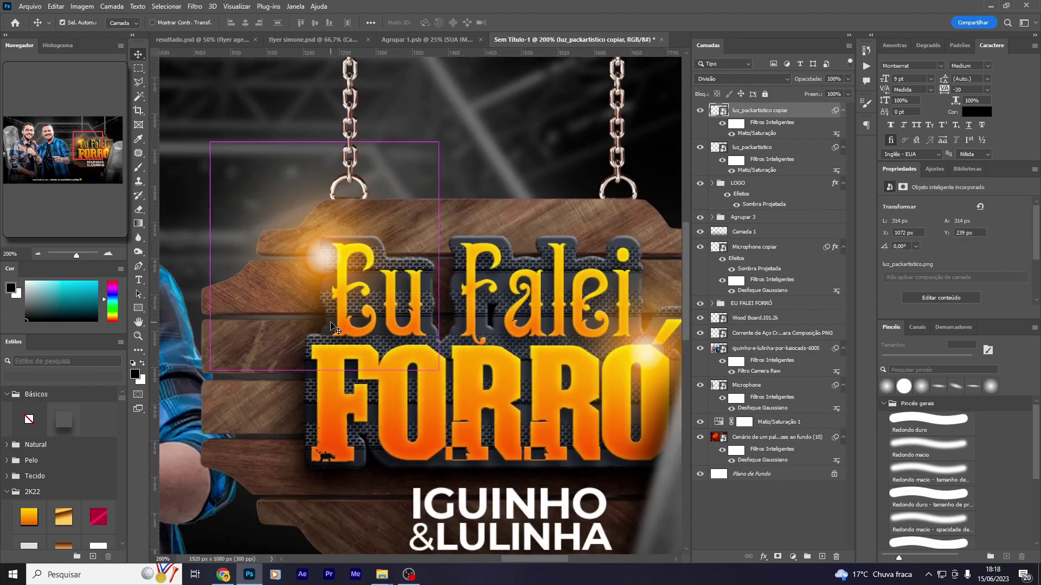
key("ctrl+minus")
key("ctrl+minus")
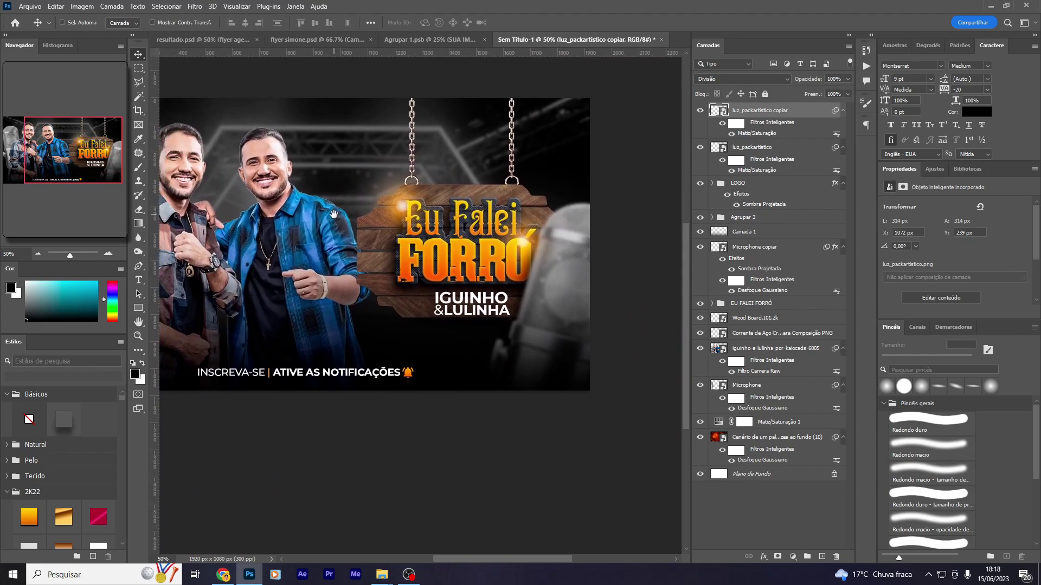
mouse_move(332, 325)
left_mouse_down()
mouse_move(415, 309)
mouse_move(481, 353)
mouse_move(349, 368)
mouse_move(423, 398)
left_mouse_up()
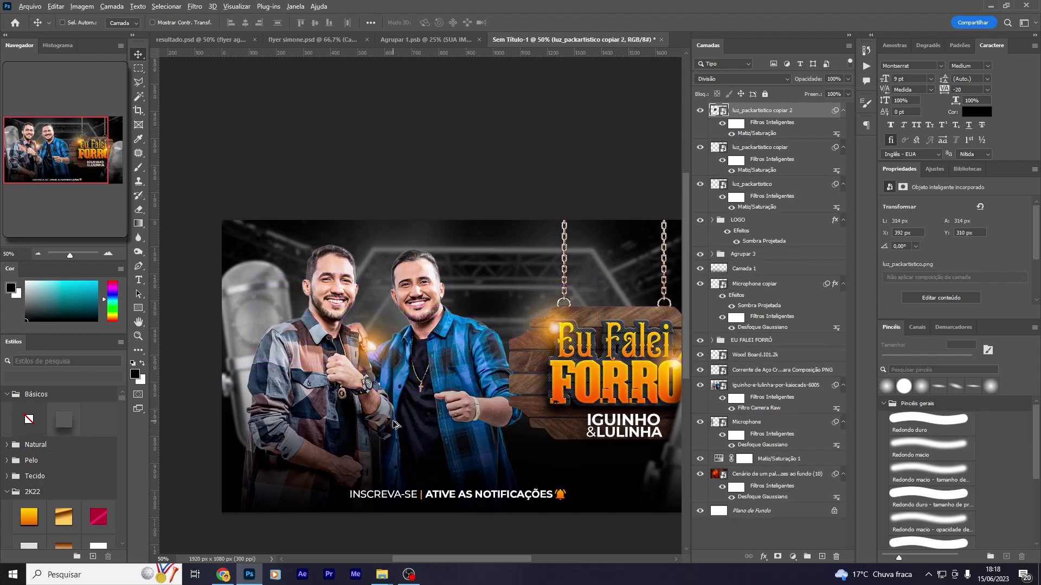
left_click_drag(422, 398, 332, 392)
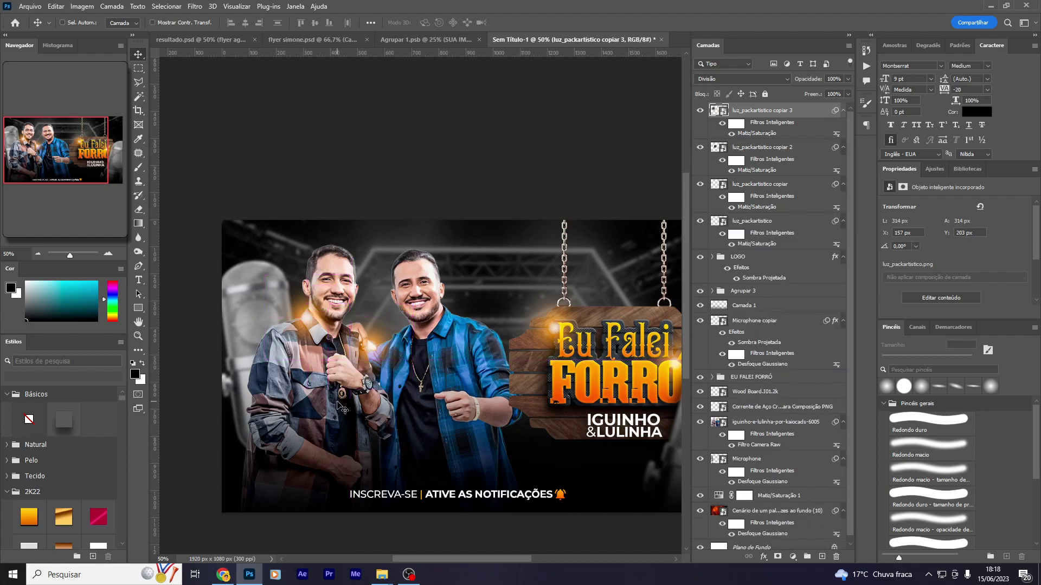
left_click(752, 152)
key("Delete")
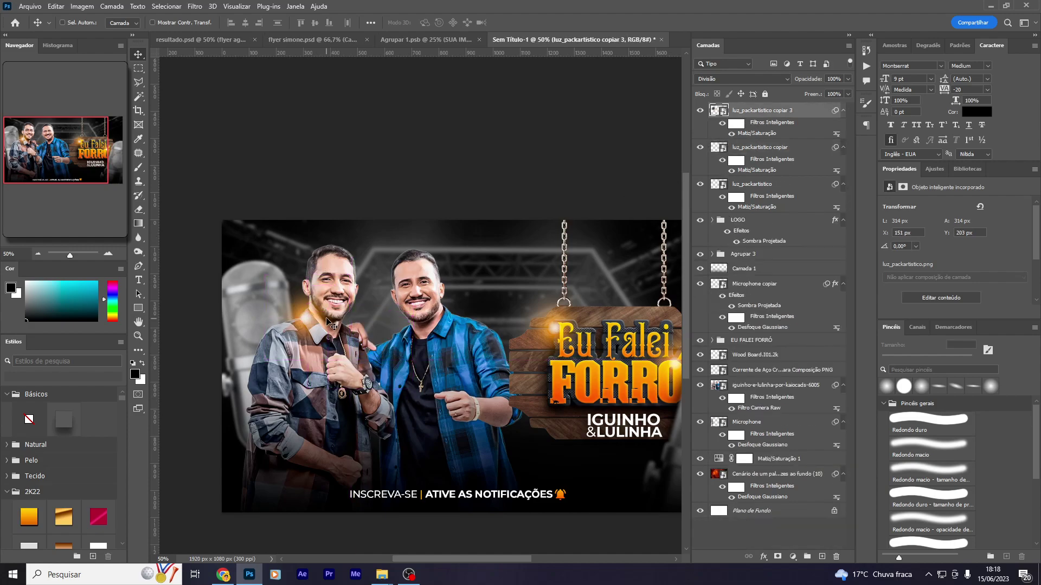
left_click_drag(332, 324, 323, 321)
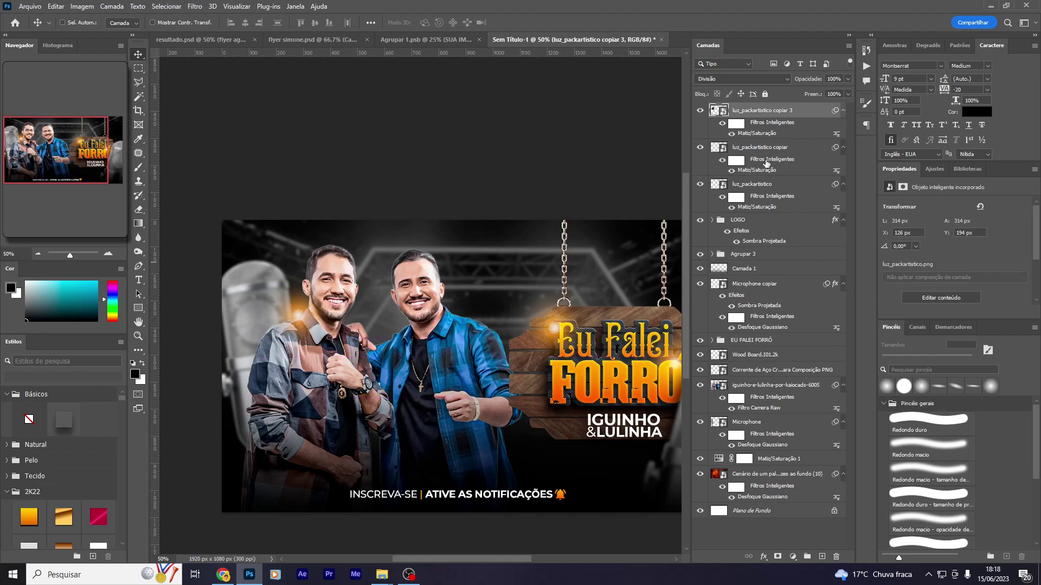
Soften the glow copy with a roughly 30.4-pixel Gaussian Blur and move a copy across the banner
left_click(195, 6)
mouse_move(209, 145)
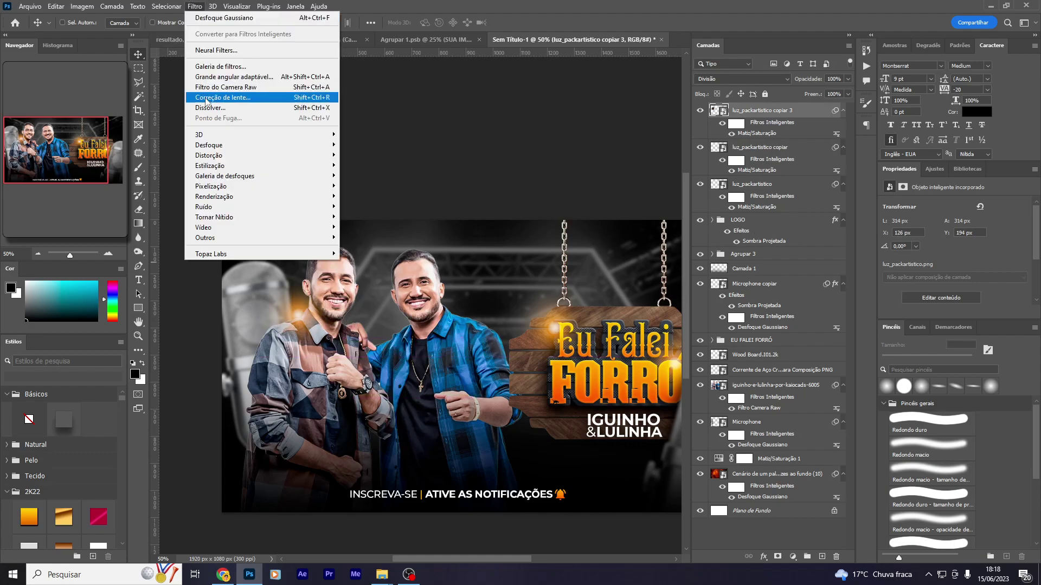
left_click(394, 207)
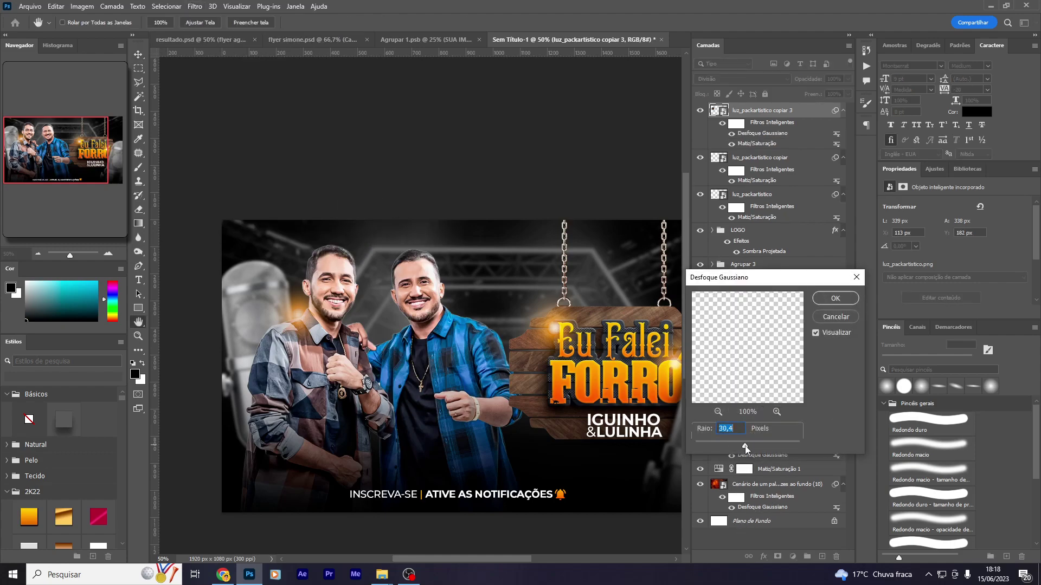
key("Return")
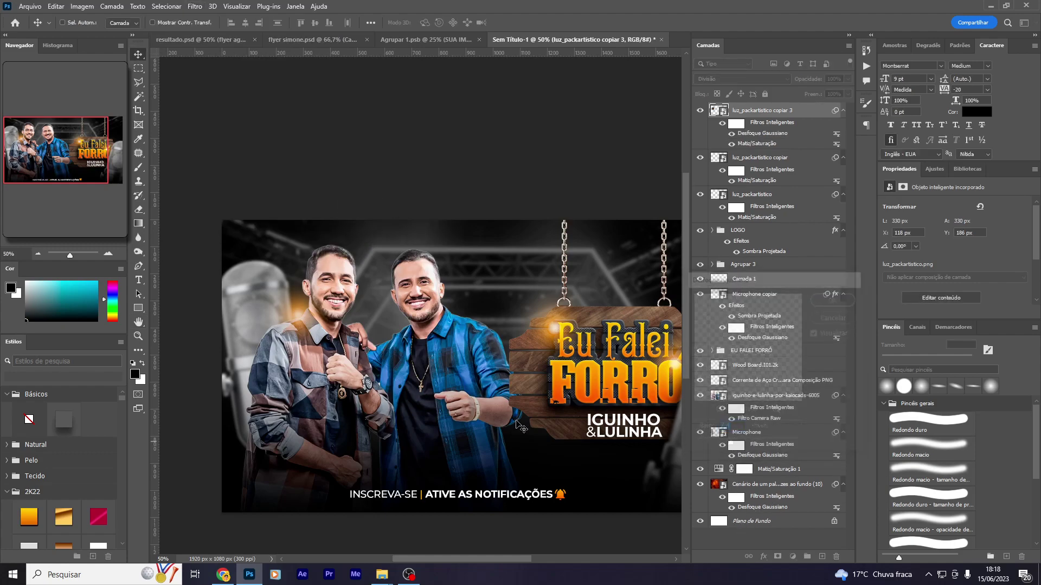
key("v")
mouse_move(322, 388)
left_mouse_down()
mouse_move(454, 427)
mouse_move(401, 423)
left_mouse_up()
Duplicate the blurred glow, scale it into a huge light wash, and move it left
key("ctrl+j")
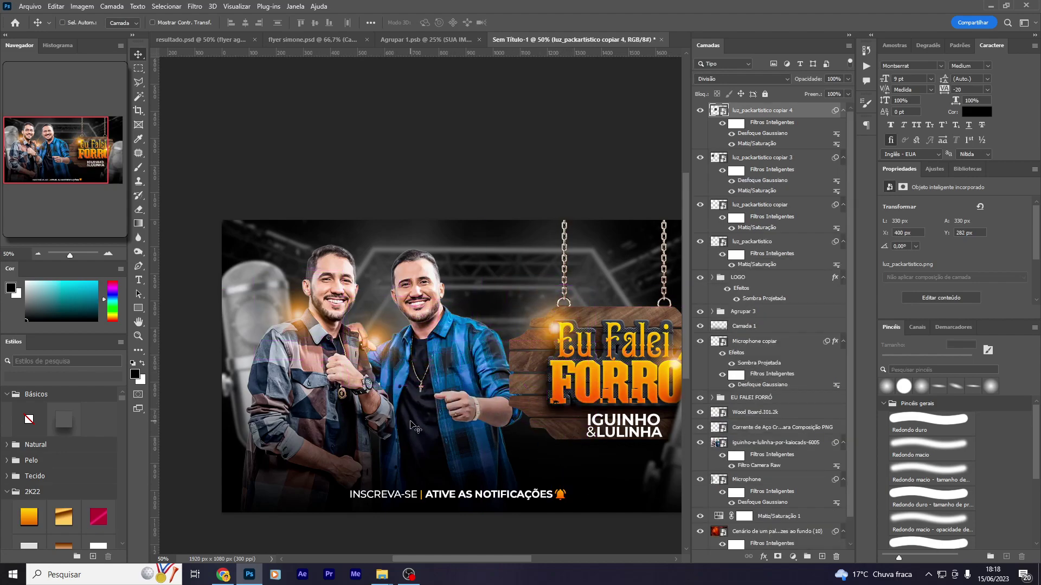
key("ctrl+minus")
key("ctrl+minus")
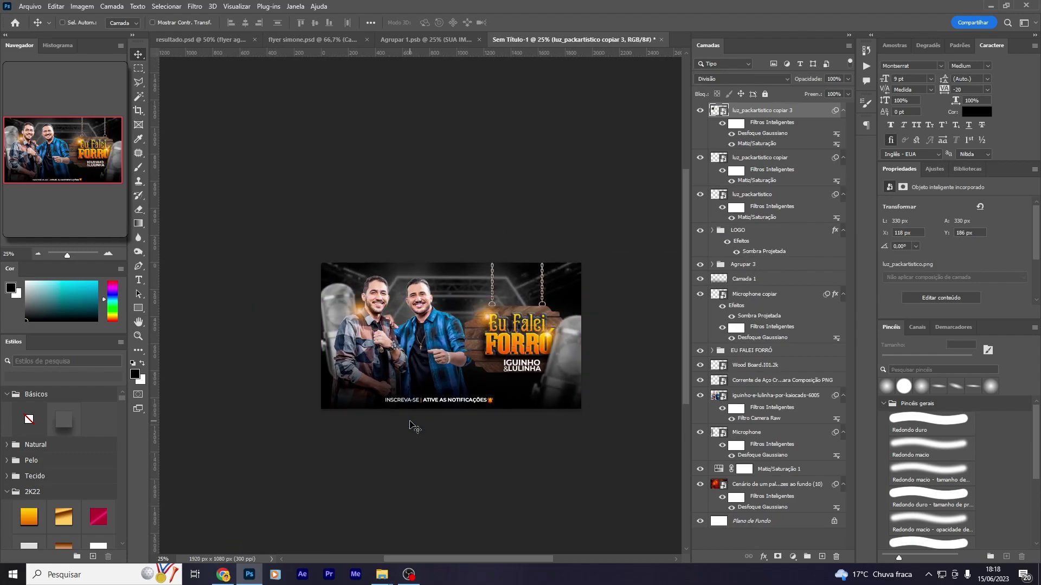
key("ctrl+t")
key("Return")
left_click_drag(734, 405, 451, 283)
key("Return")
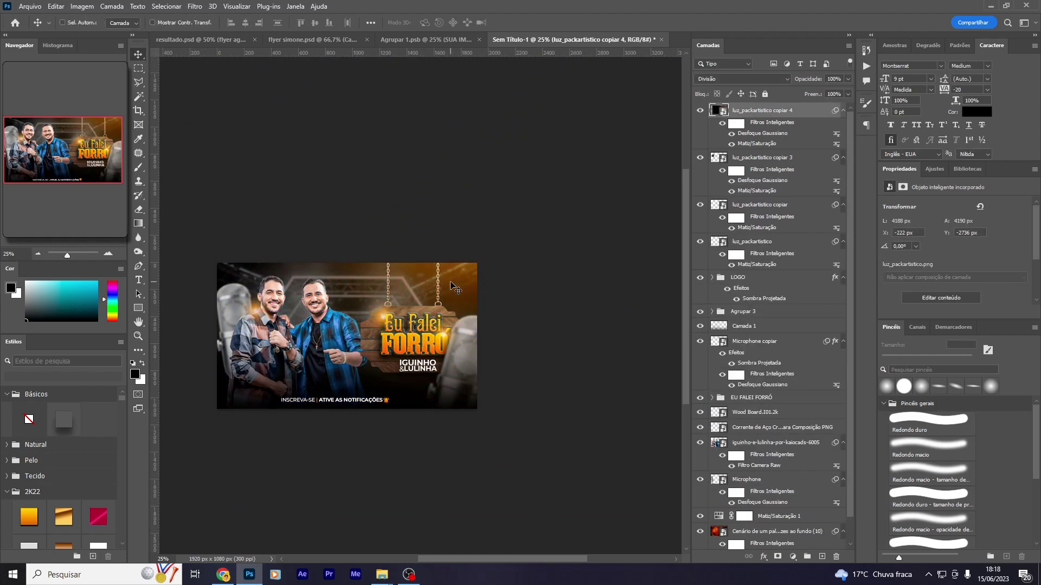
key("ctrl+plus")
key("ctrl+plus")
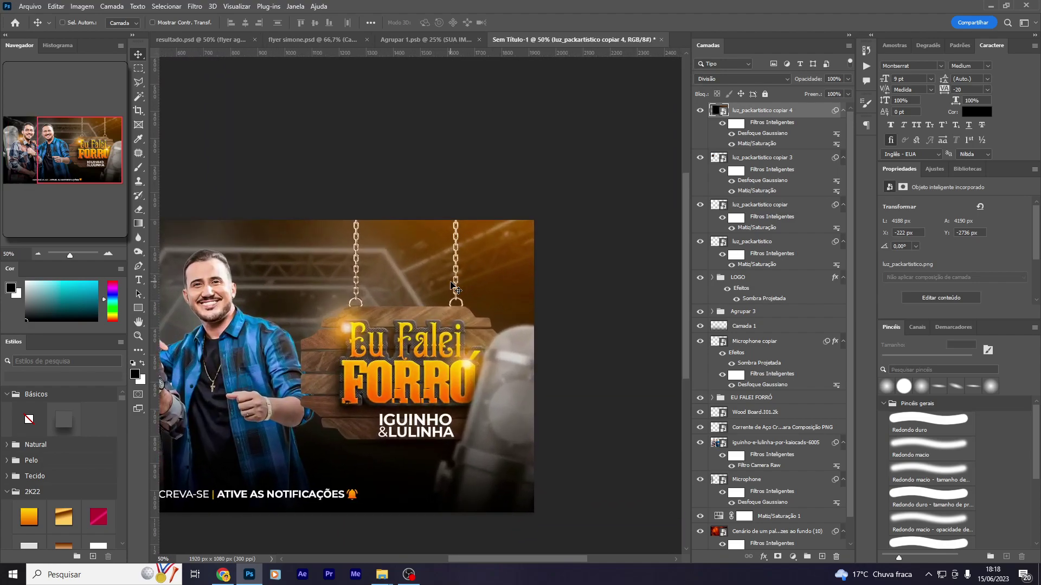
left_click_drag(399, 277, 272, 265)
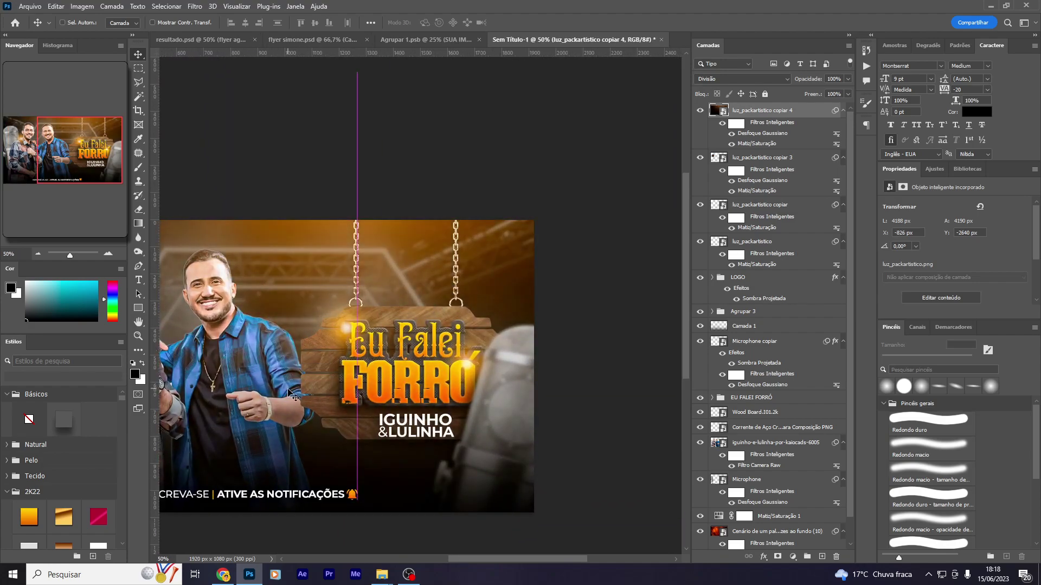
Shrink the large glow and reposition it along the top of the banner
key("ctrl+t")
key("Return")
left_click_drag(349, 319, 370, 320)
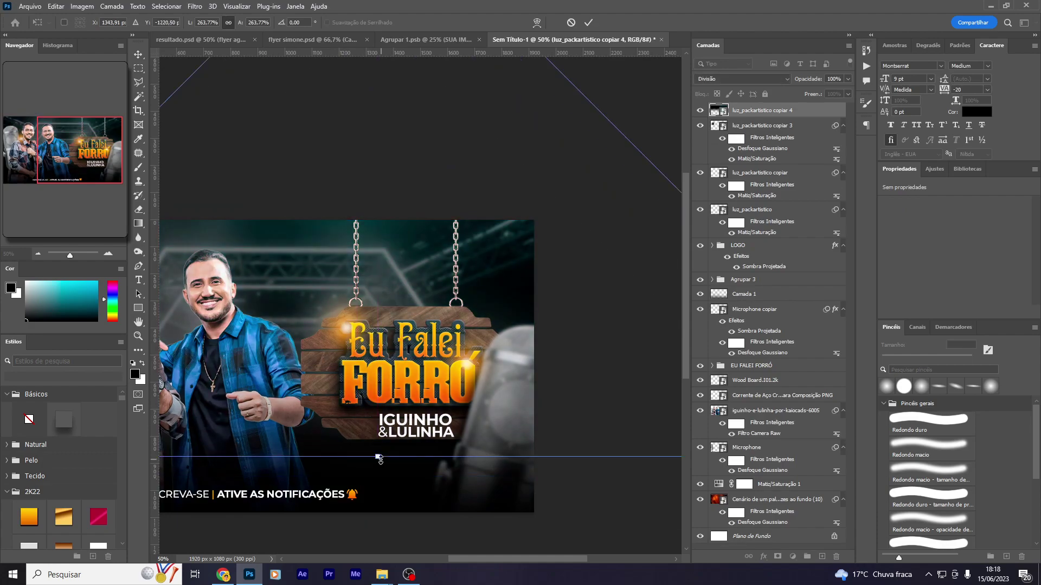
mouse_move(378, 456)
left_mouse_down()
mouse_move(325, 473)
mouse_move(657, 293)
left_mouse_up()
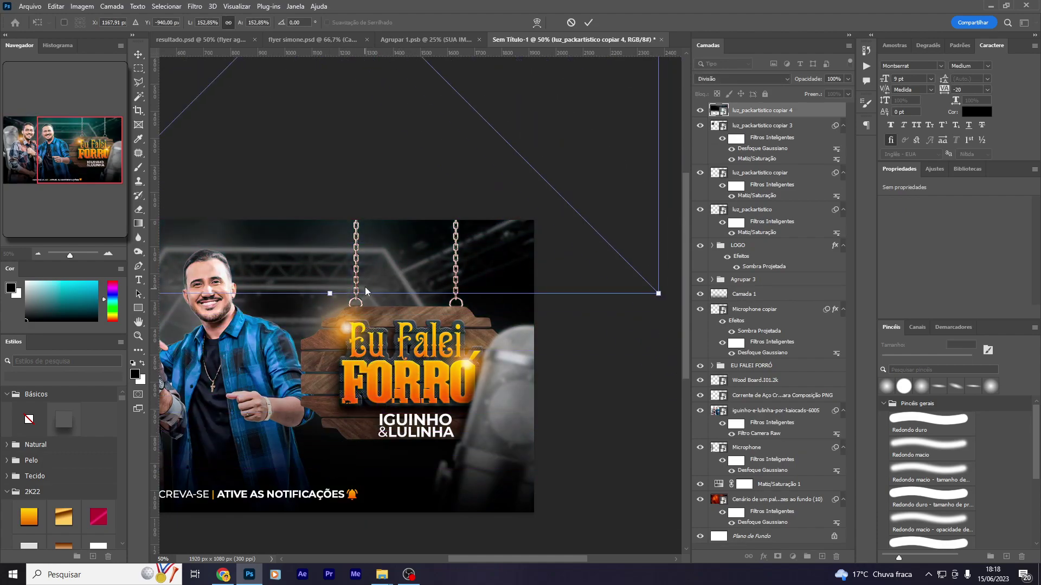
key("Return")
left_click_drag(373, 358, 484, 351)
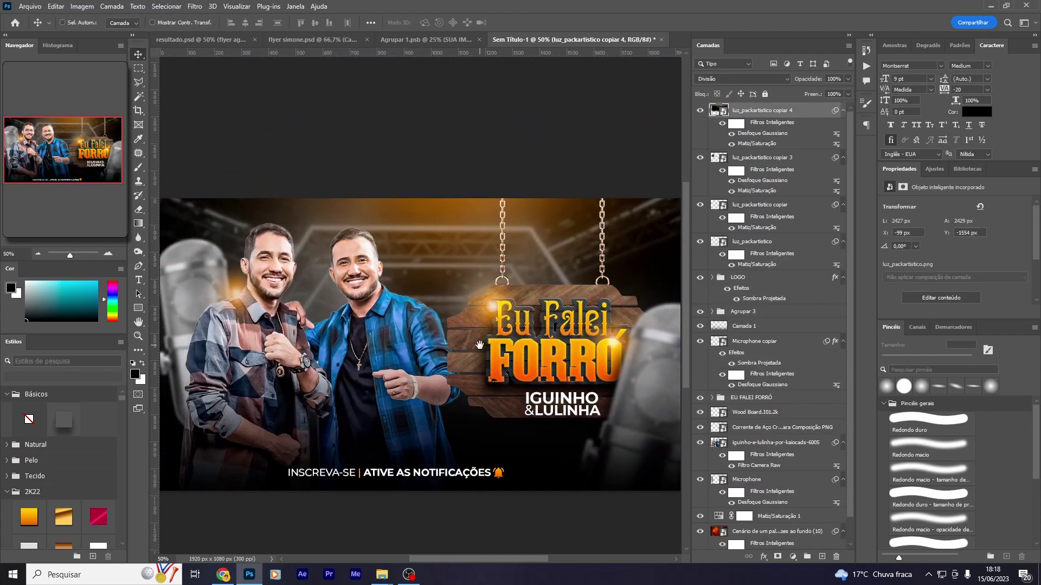
left_click_drag(504, 302, 484, 346)
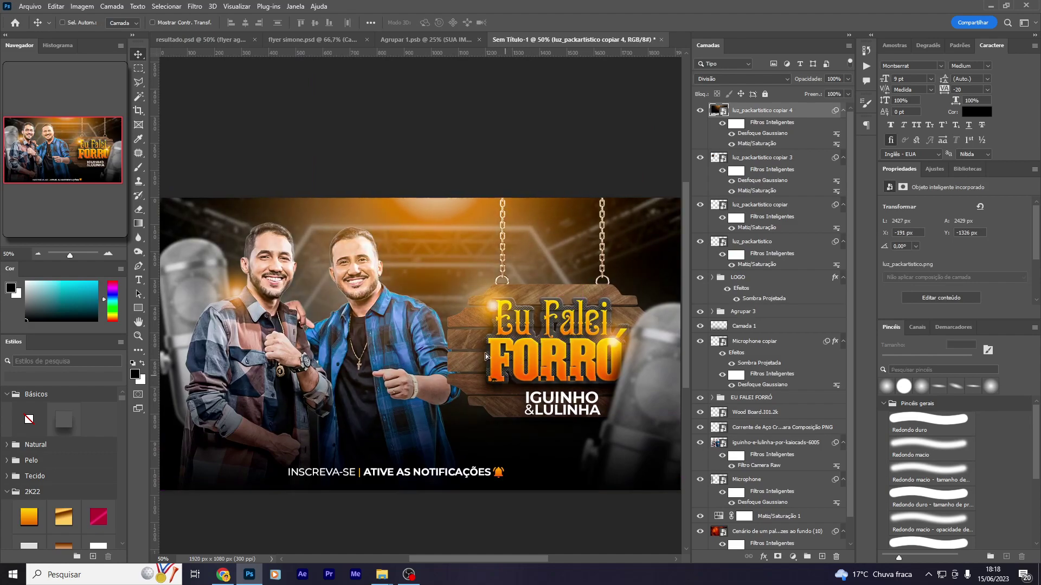
left_click_drag(386, 315, 402, 328)
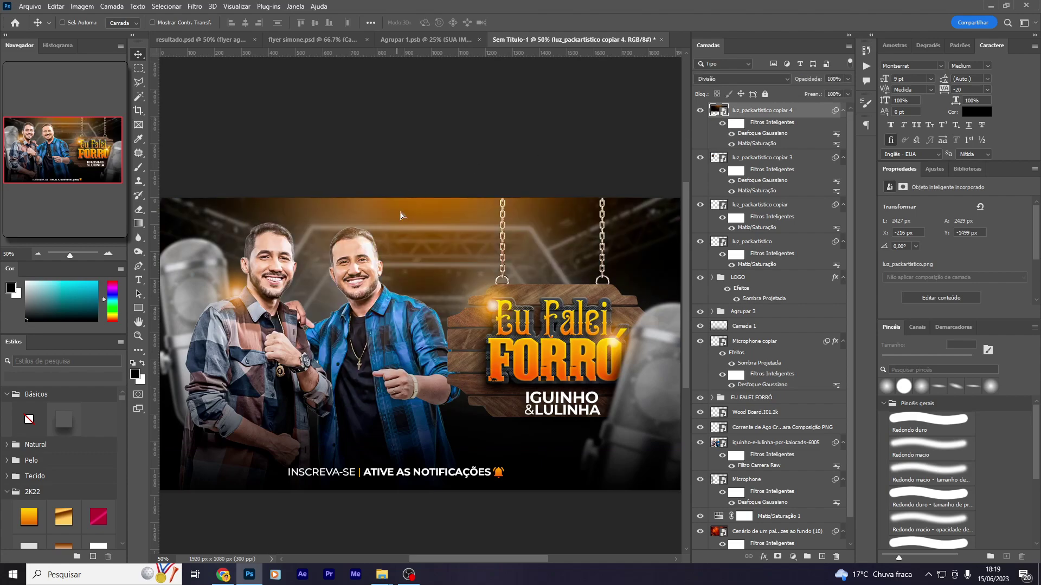
mouse_move(401, 213)
left_mouse_down()
mouse_move(636, 245)
mouse_move(661, 295)
mouse_move(626, 252)
mouse_move(349, 185)
left_mouse_up()
Make another resized glow copy and drop it near the left man
key("ctrl+t")
key("Return")
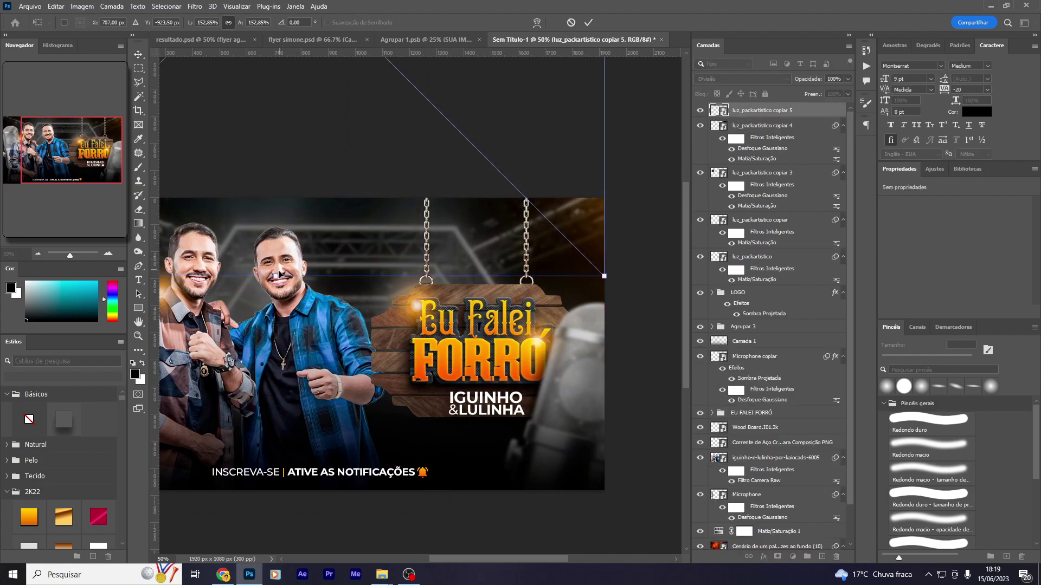
mouse_move(282, 77)
left_mouse_down()
mouse_move(300, 294)
mouse_move(317, 247)
left_mouse_up()
key("Return")
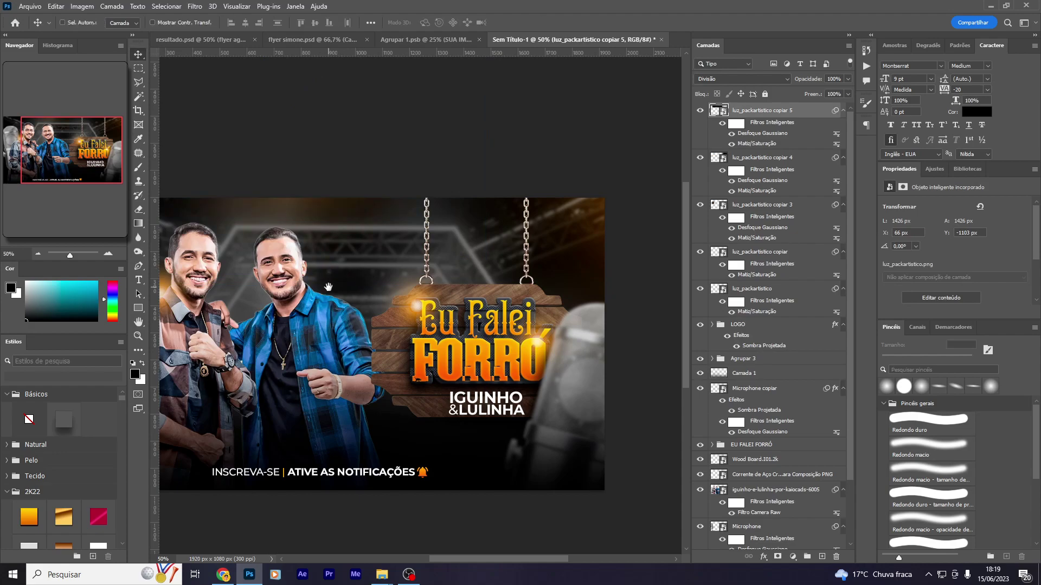
scroll(474, 291, "left", 2)
left_click_drag(475, 293, 200, 469)
mouse_move(490, 419)
left_mouse_down()
mouse_move(419, 324)
mouse_move(407, 423)
left_mouse_up()
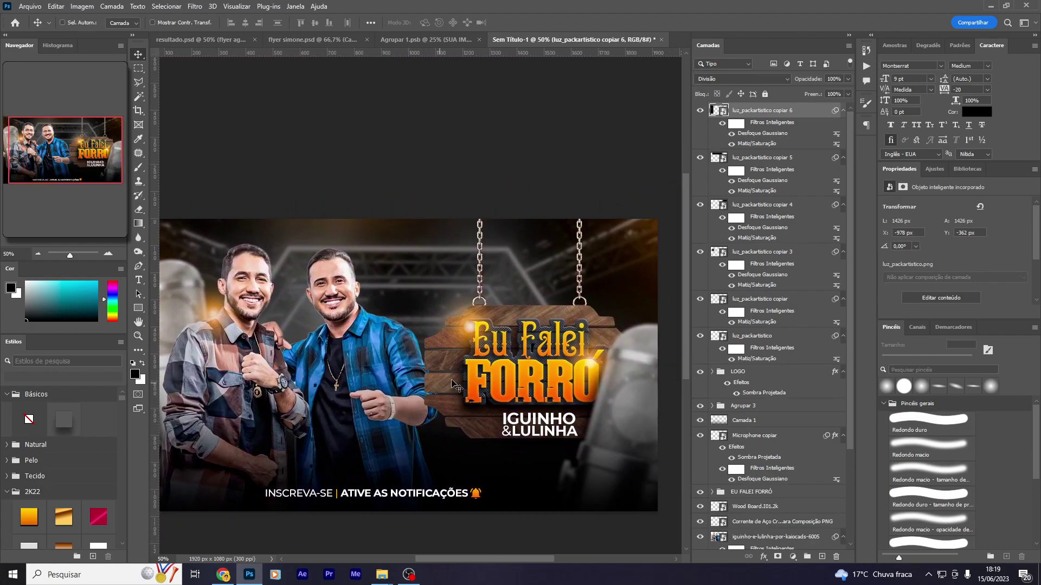
Nudge the INSCREVA-SE text group slightly up and select the topmost light layer
left_click(742, 406)
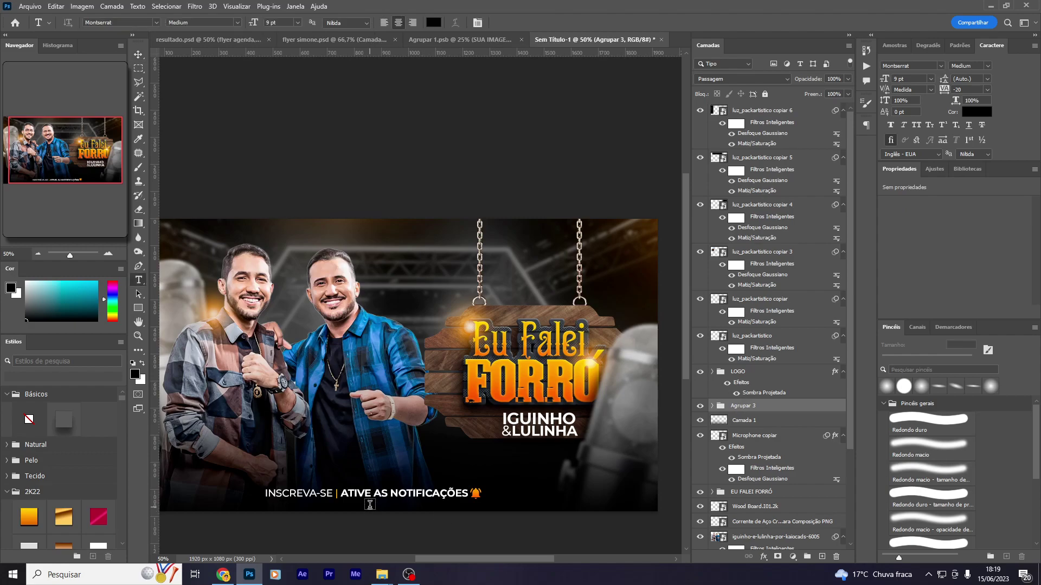
double_click(367, 494)
left_click(750, 409)
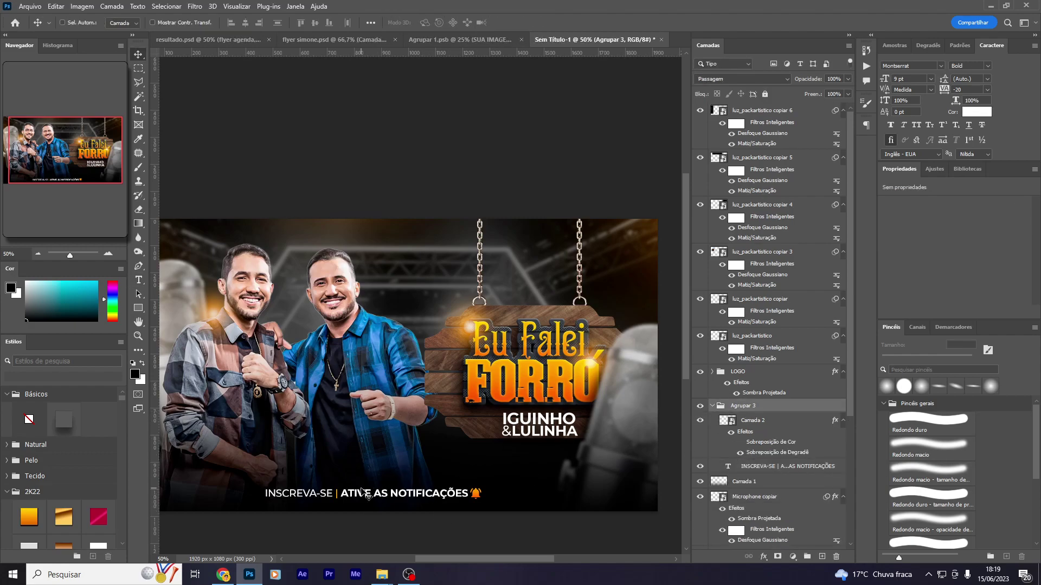
left_click_drag(362, 485, 360, 482)
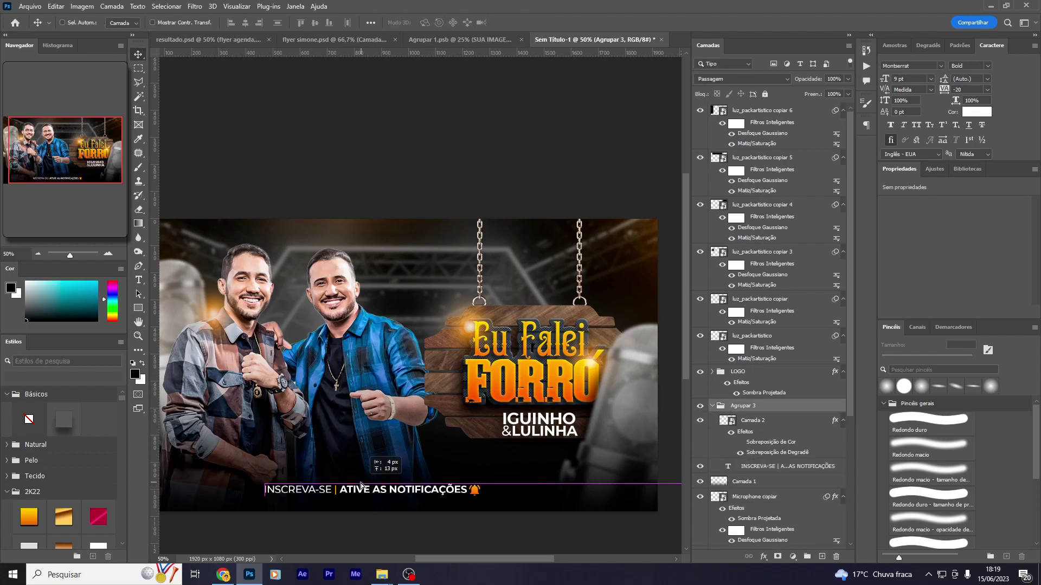
left_click(789, 111)
Drag the Luz 1 image from the EVENTO PRO folder into the banner
left_click(13, 574)
left_click(194, 395)
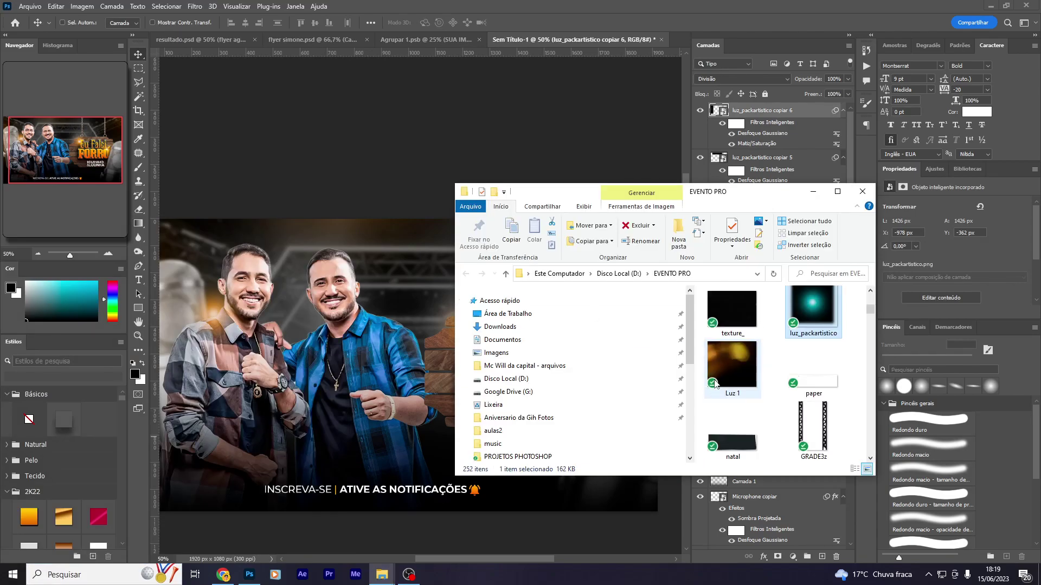
scroll(714, 383, "down", 5)
left_click(836, 191)
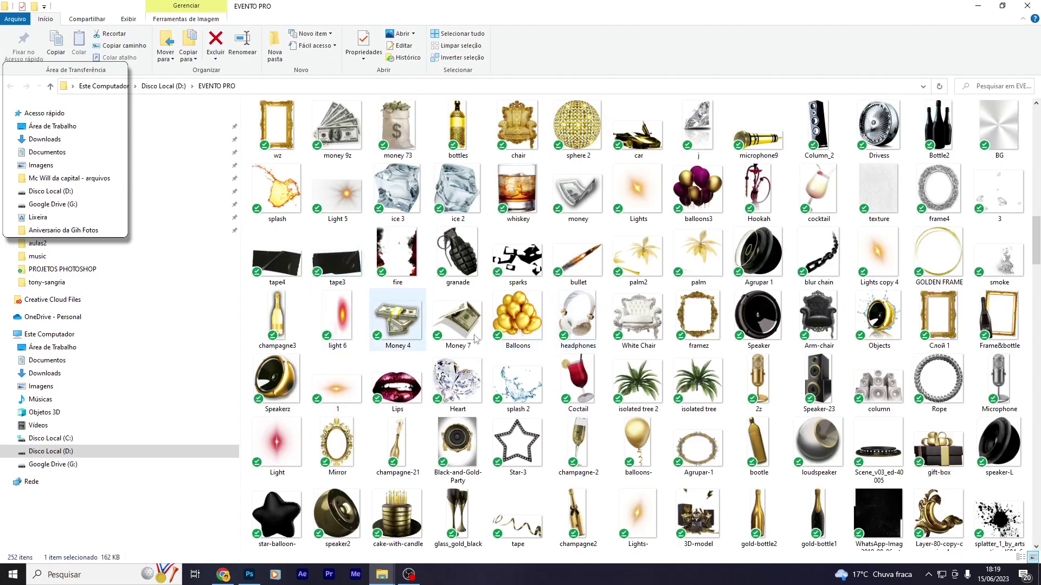
scroll(474, 341, "down", 3)
scroll(499, 347, "up", 10)
mouse_move(577, 212)
left_mouse_down()
mouse_move(261, 554)
mouse_move(662, 158)
left_mouse_up()
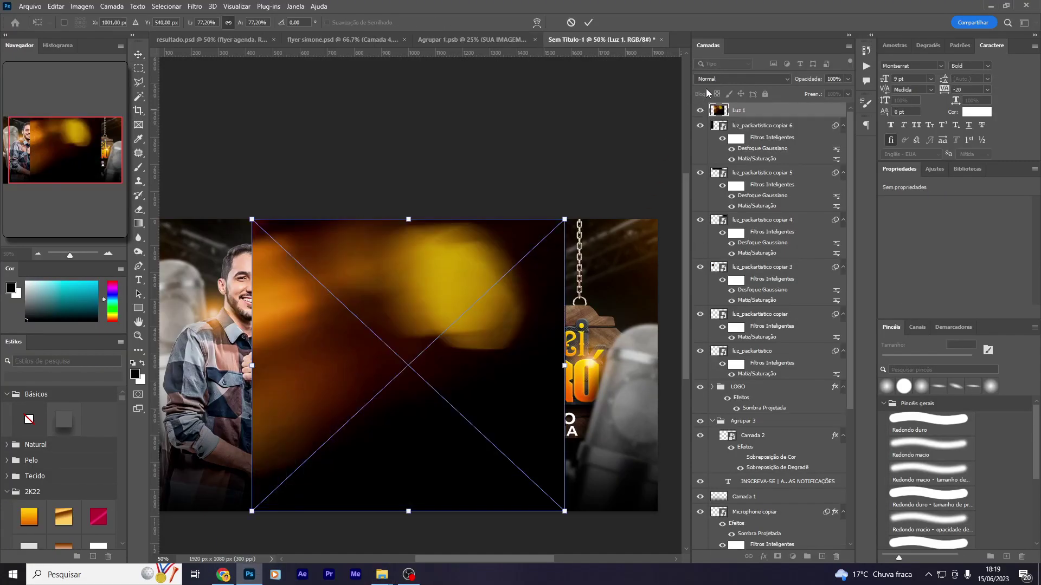
Blend Luz 1 in Divisão mode and position it slightly higher
left_click(742, 79)
left_click(715, 297)
mouse_move(462, 399)
left_mouse_down()
mouse_move(276, 395)
mouse_move(504, 376)
left_mouse_up()
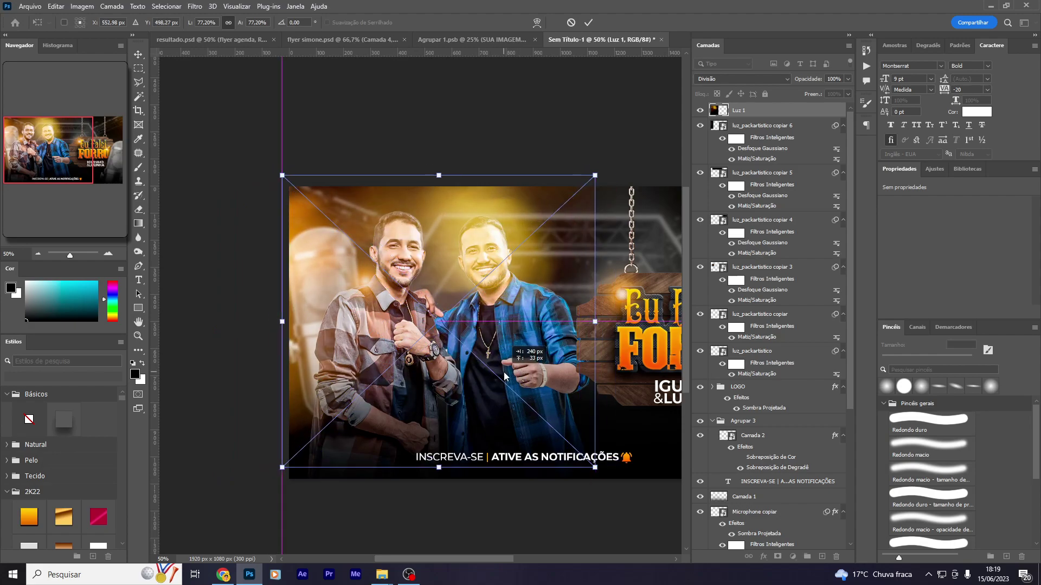
left_click_drag(439, 384, 297, 340)
Flip Luz 1 horizontally over the sign's right side and add a layer mask
right_click(297, 340)
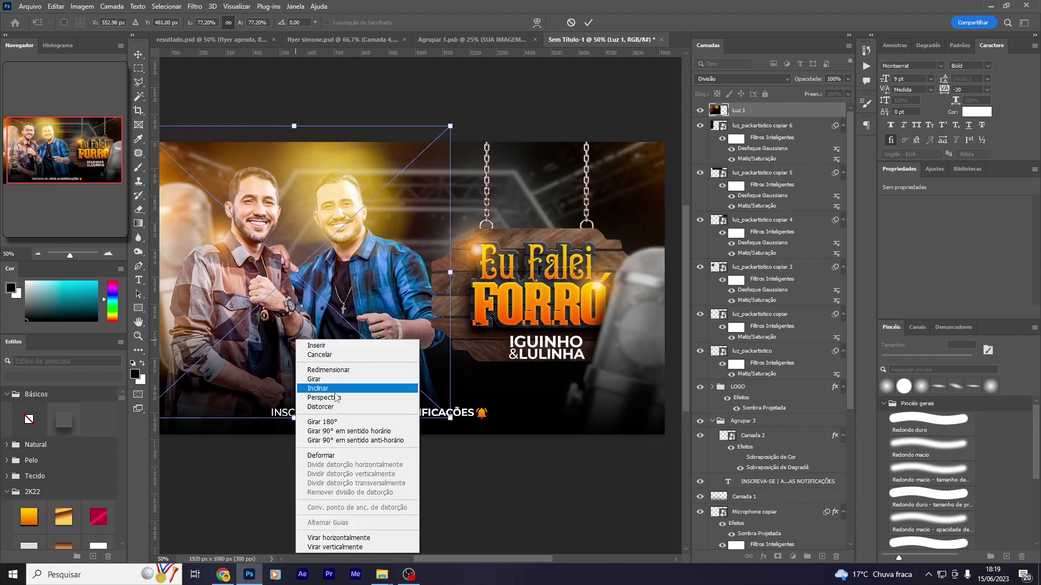
left_click(332, 540)
left_click_drag(446, 341, 515, 335)
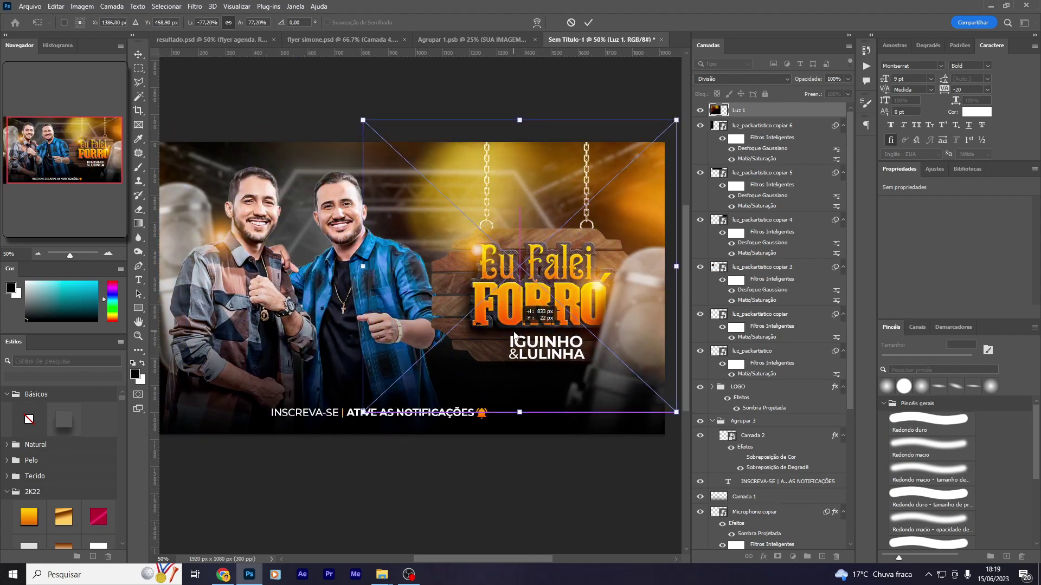
key("Return")
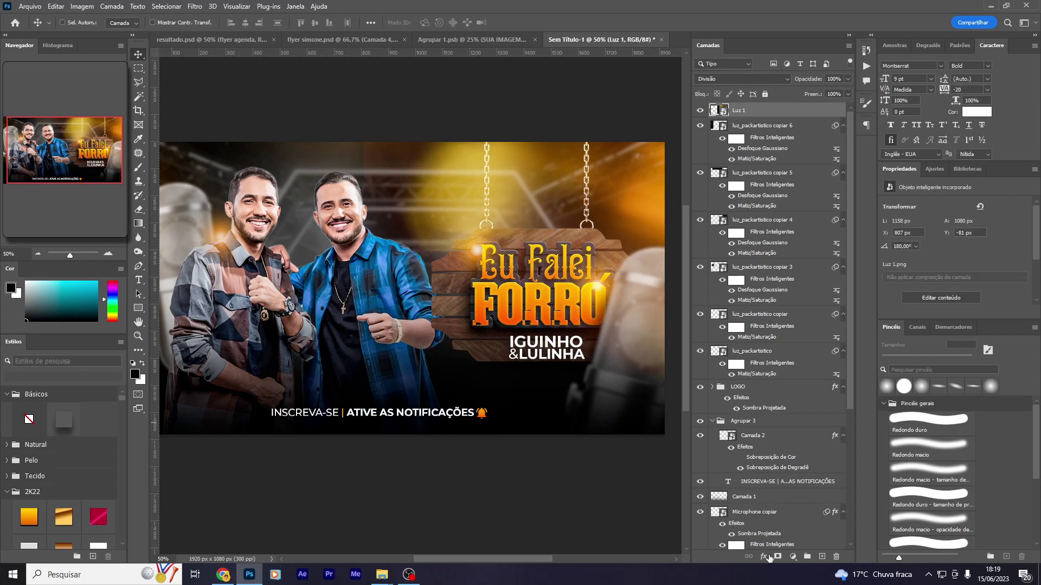
left_click(777, 557)
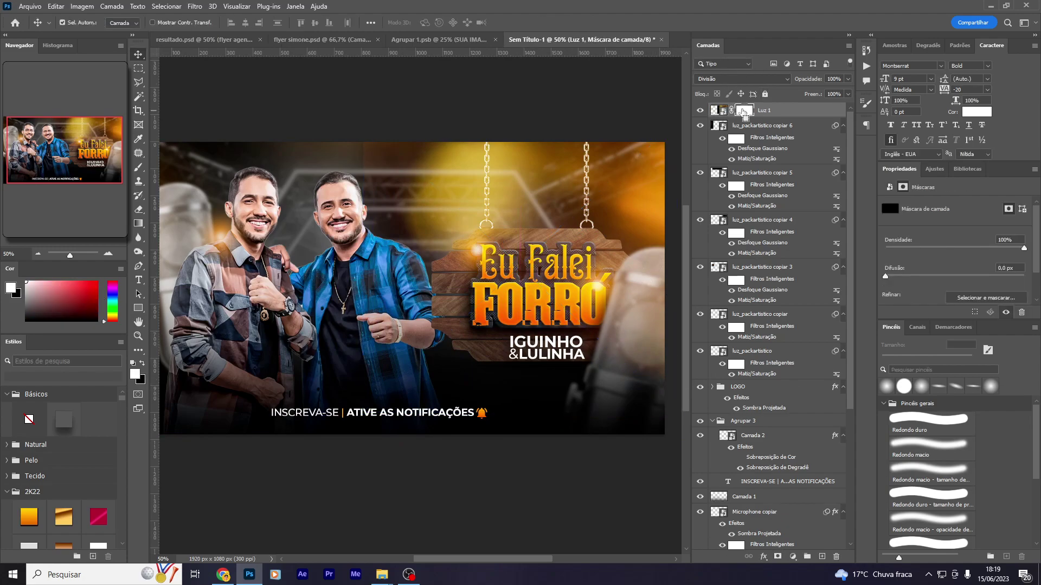
Invert the Luz 1 mask and paint with a soft brush, then undo it all, removing Luz 1
key("ctrl+i")
key("b")
left_click(931, 448)
left_click_drag(536, 206, 546, 120)
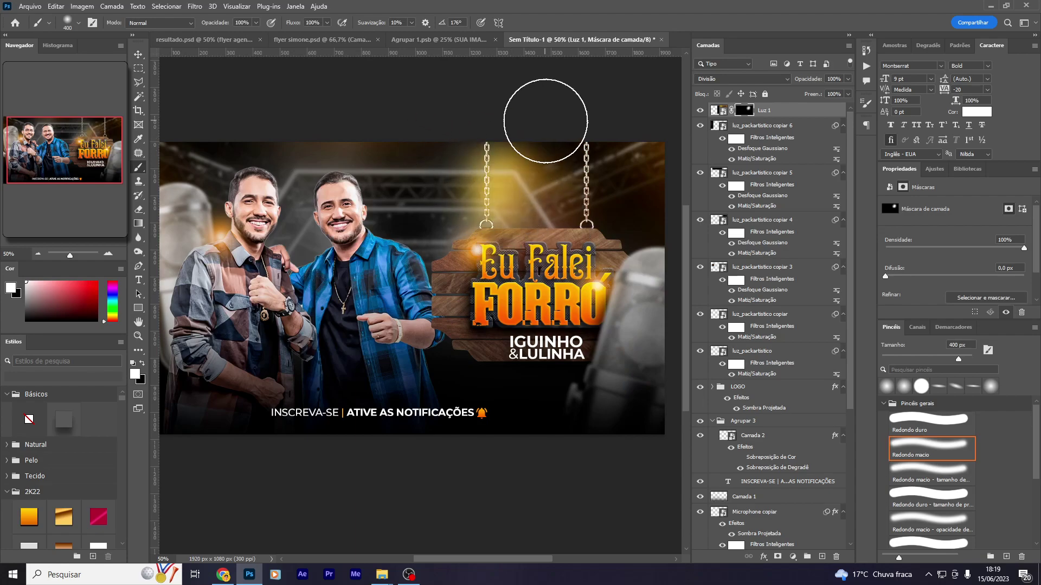
key("ctrl+z")
mouse_move(655, 275)
left_mouse_down()
mouse_move(662, 213)
mouse_move(488, 216)
left_mouse_up()
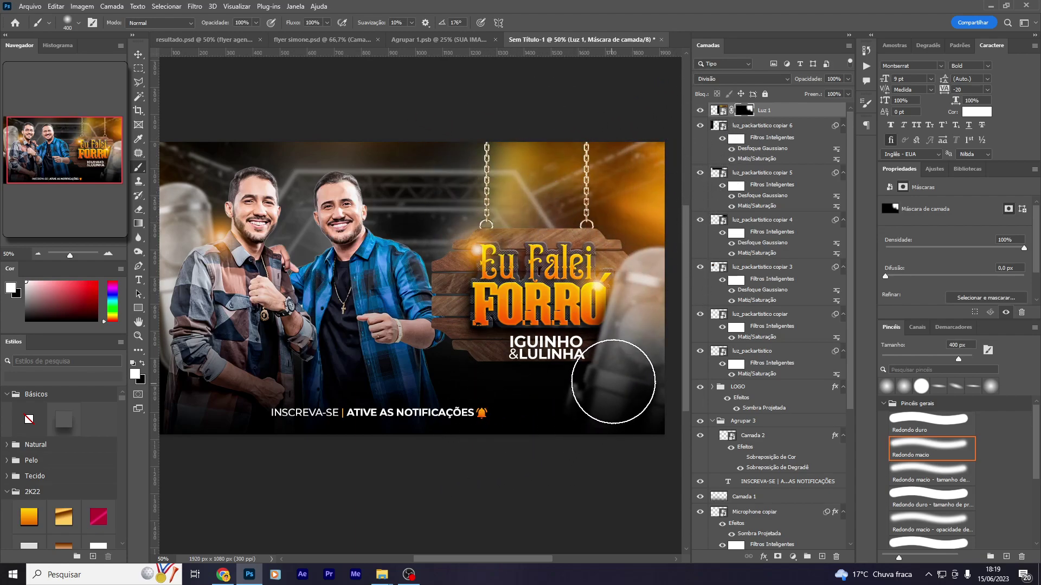
key("ctrl+z")
key("ctrl+z")
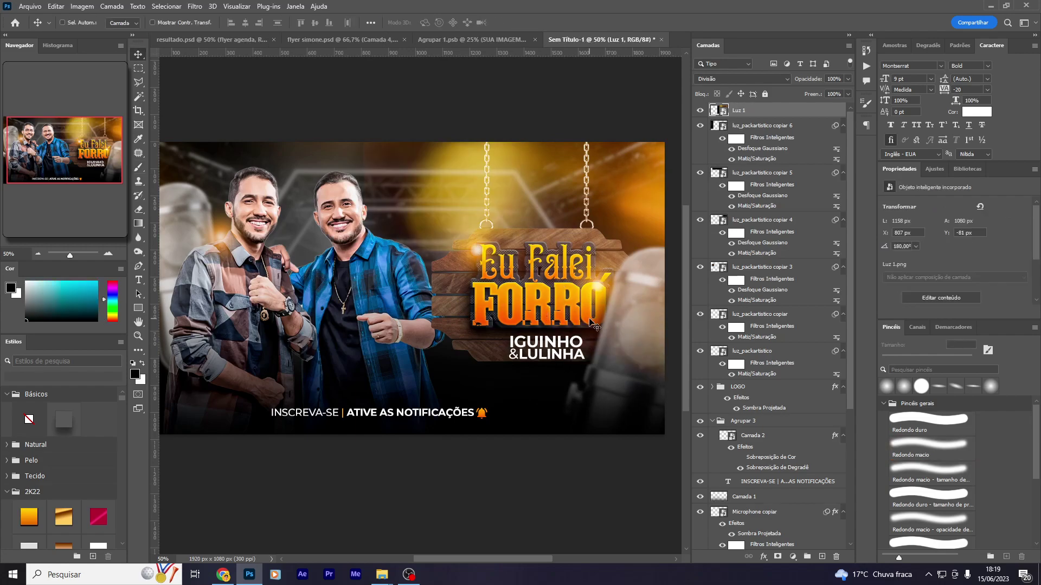
key("ctrl+z")
key("ctrl+z")
mouse_move(382, 574)
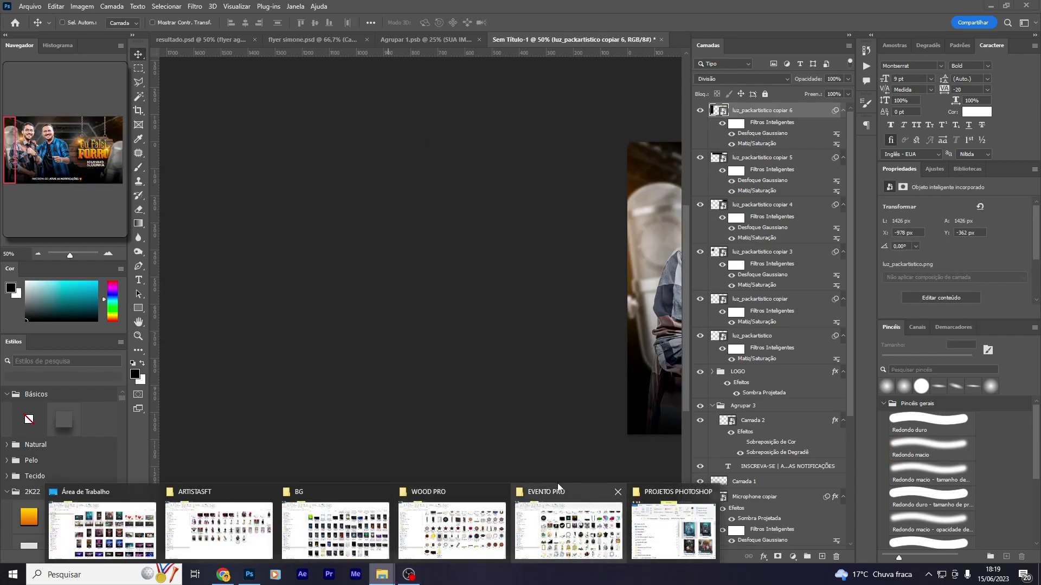
Drag the burning embers image from the EVENTO PRO folder into the banner
left_click(450, 523)
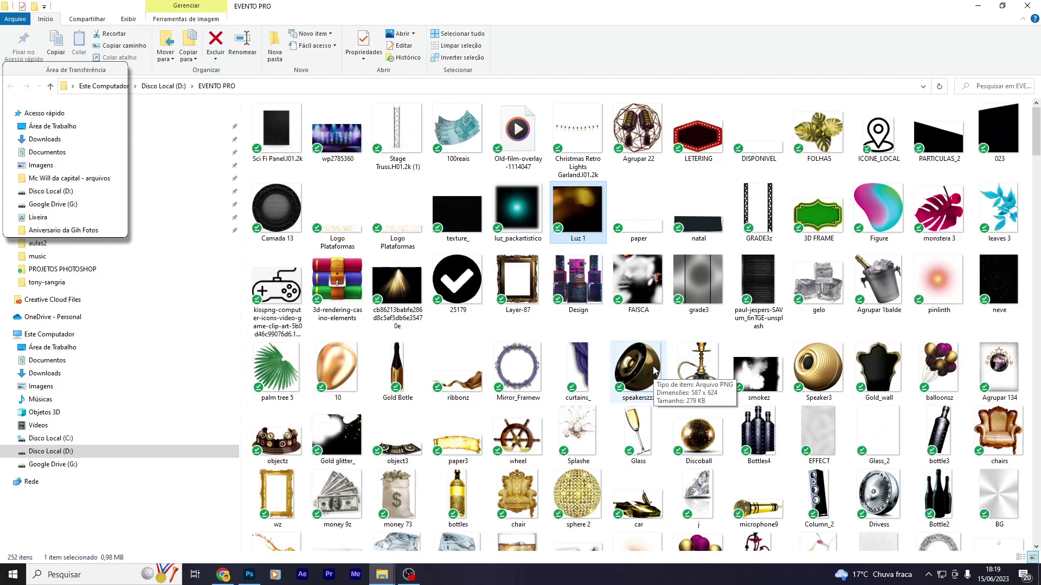
scroll(705, 390, "down", 5)
scroll(667, 374, "down", 3)
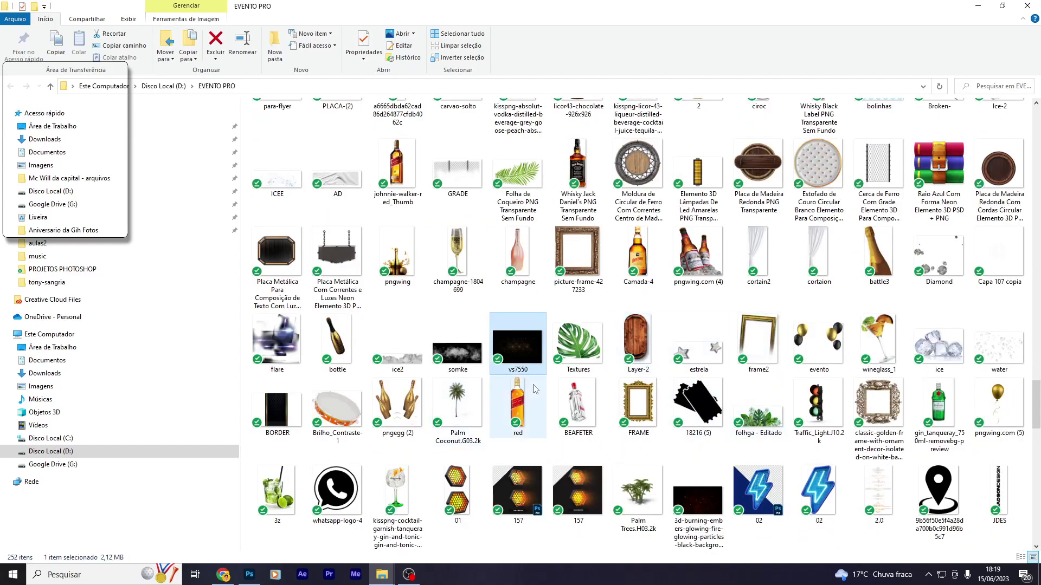
mouse_move(698, 499)
left_mouse_down()
mouse_move(278, 576)
mouse_move(541, 392)
left_mouse_up()
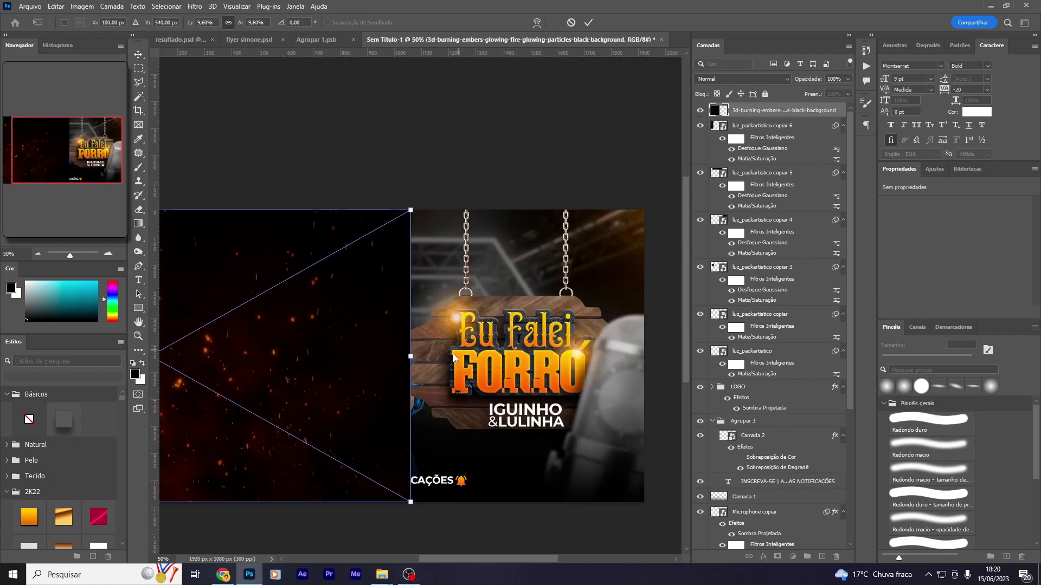
Scale the embers image to fill the whole banner and blend it in Divisão mode
left_click_drag(427, 355, 645, 405)
left_click_drag(524, 326, 587, 324)
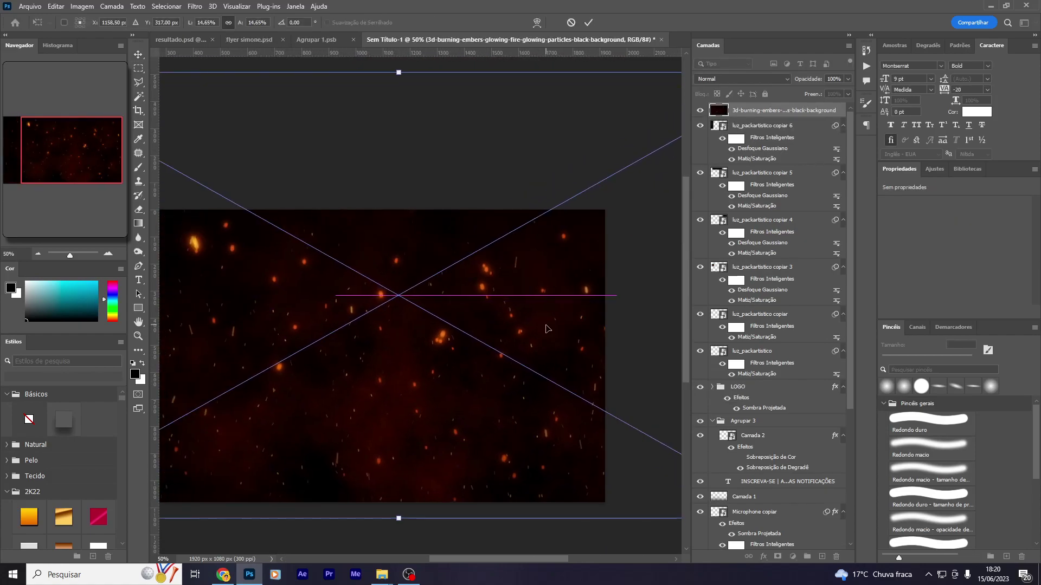
key("Return")
left_click(715, 79)
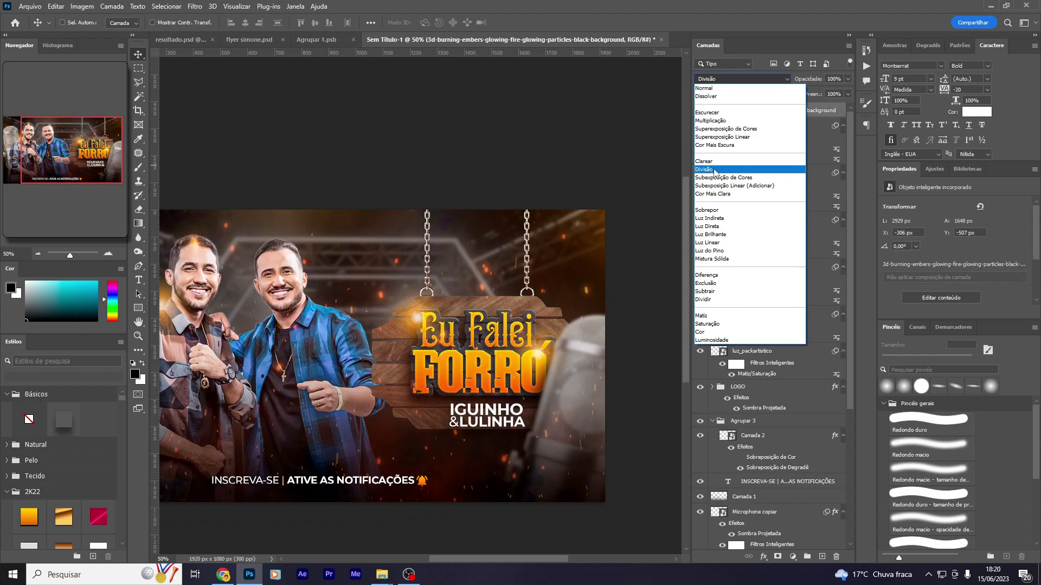
left_click(714, 169)
left_click_drag(395, 322, 466, 300)
Colorize the embers orange (Hue 33, Saturation 100) and add a layer mask
key("ctrl+u")
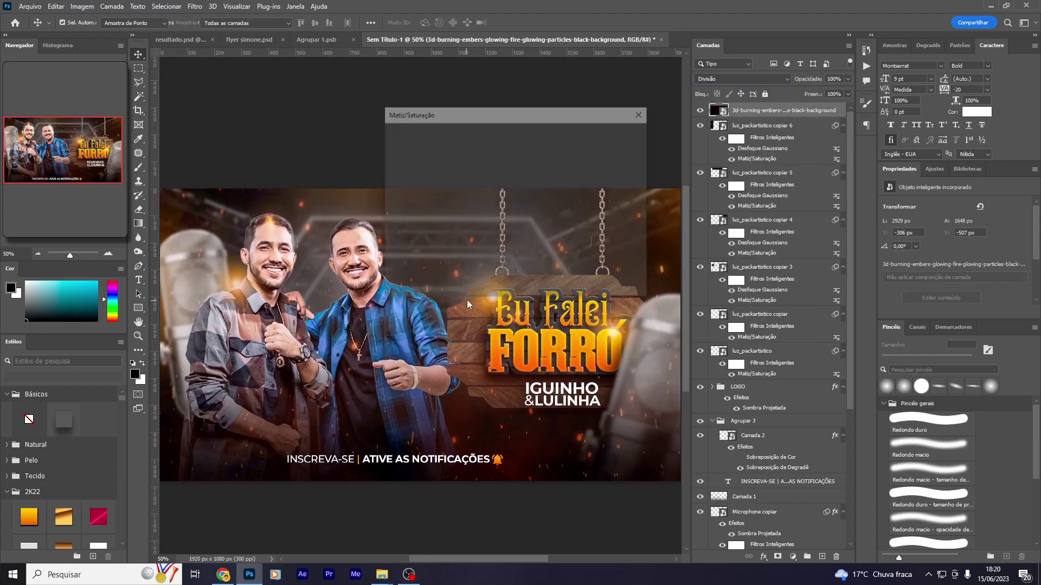
left_click(601, 250)
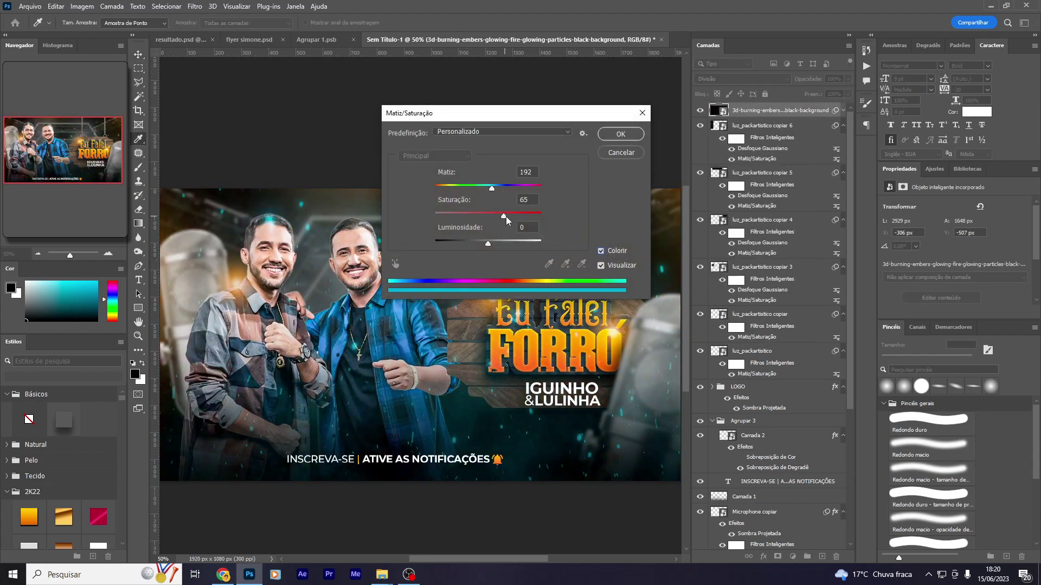
left_click_drag(492, 188, 450, 199)
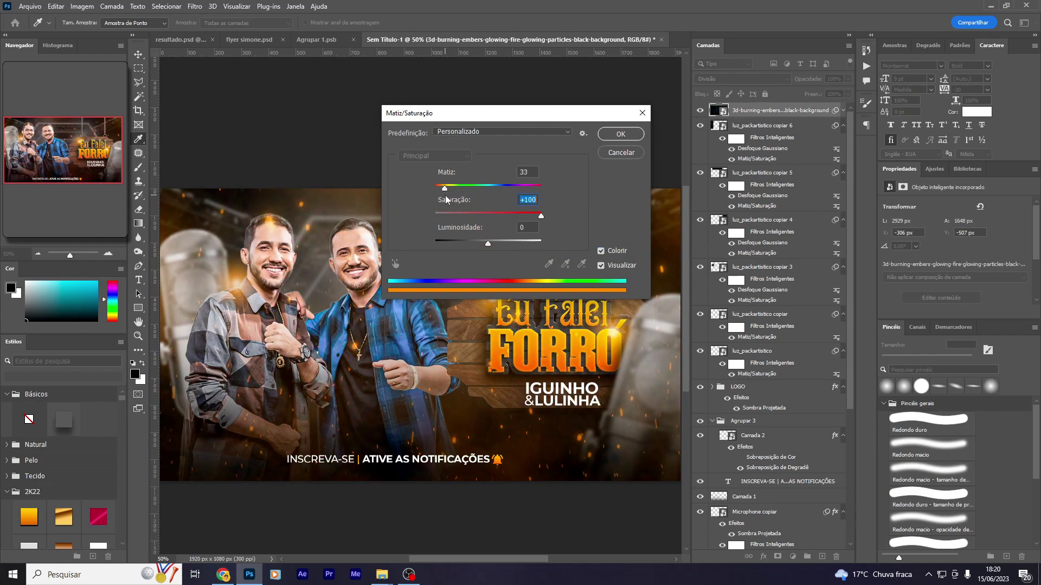
key("Return")
left_click(736, 110)
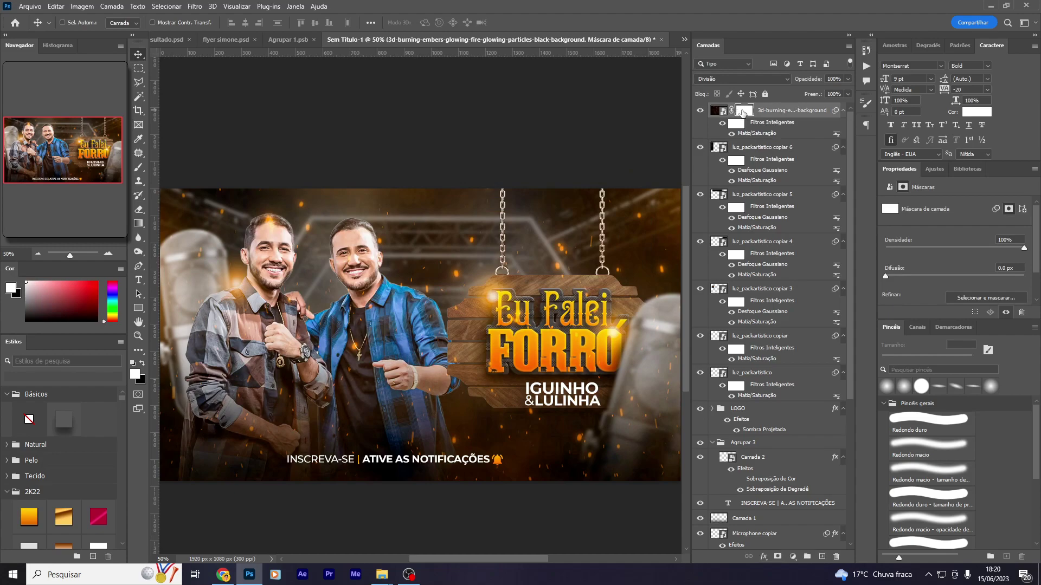
Invert the embers mask and paint white with a soft brush along the right edge and bottom
key("ctrl+i")
key("b")
mouse_move(591, 322)
left_mouse_down()
mouse_move(678, 379)
mouse_move(513, 374)
mouse_move(564, 378)
left_mouse_up()
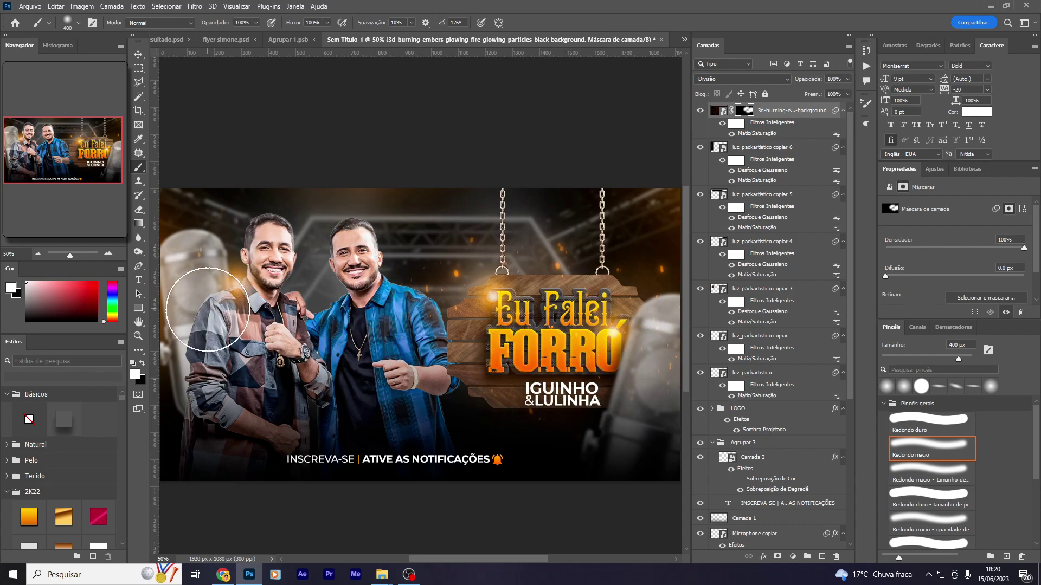
left_click_drag(186, 306, 644, 519)
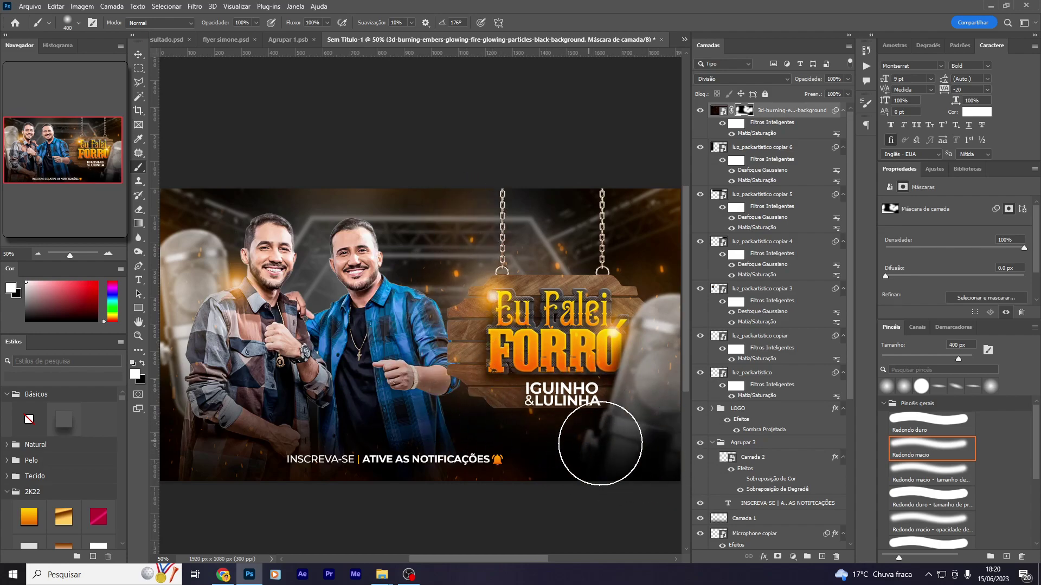
scroll(412, 325, "up", 2)
scroll(412, 325, "left", 3)
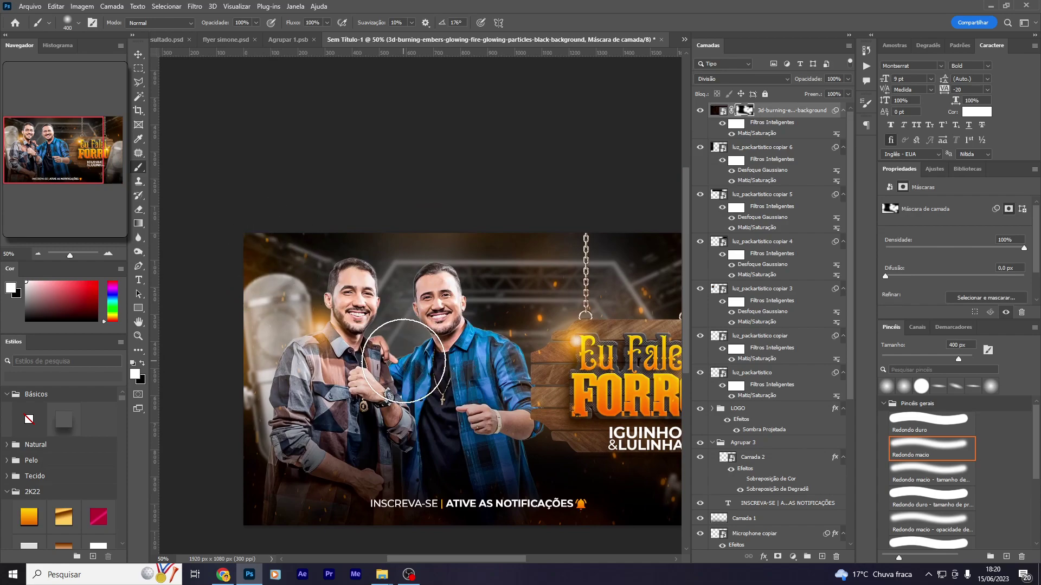
key("v")
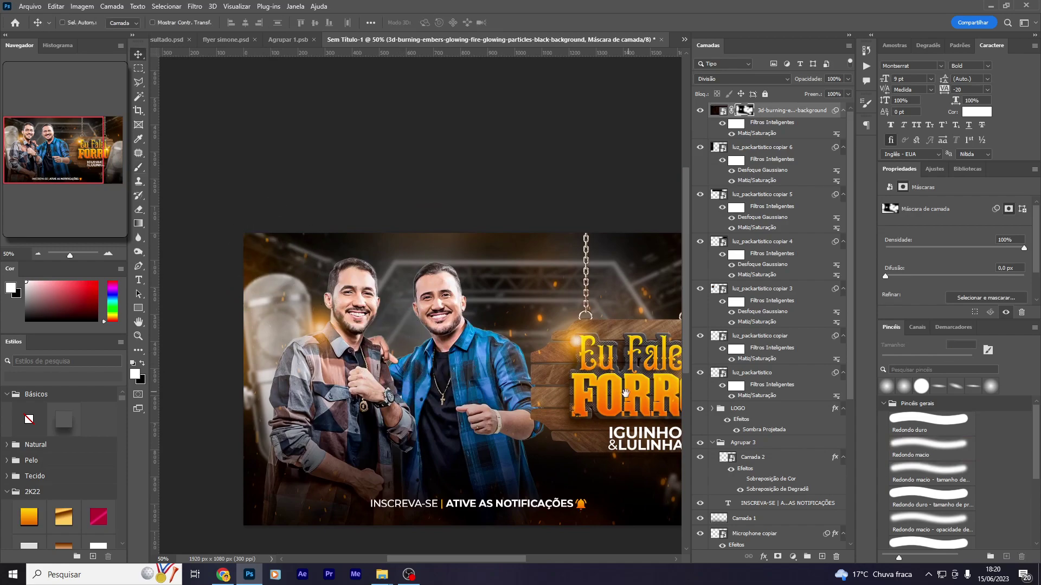
scroll(462, 386, "right", 3)
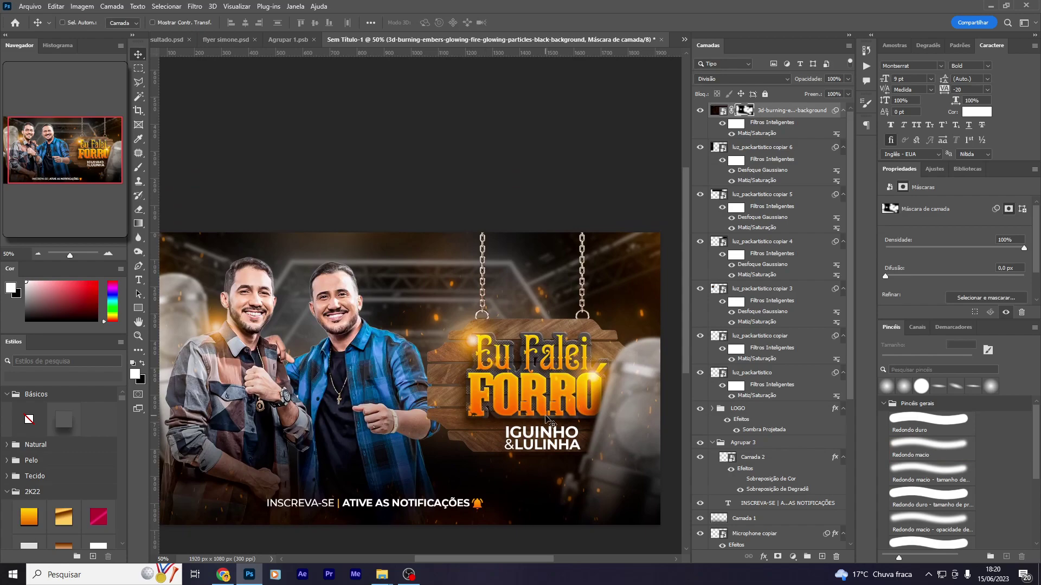
Group the luz_packartistico layers, then group the microphone, background and Cenário layers
left_click(761, 146)
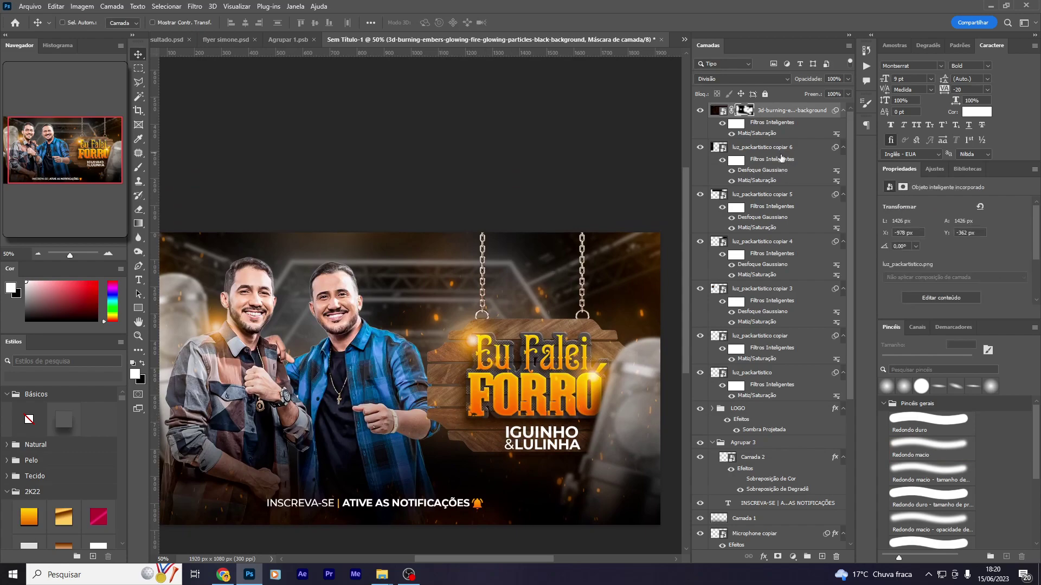
left_click(752, 373, "shift")
key("ctrl+g")
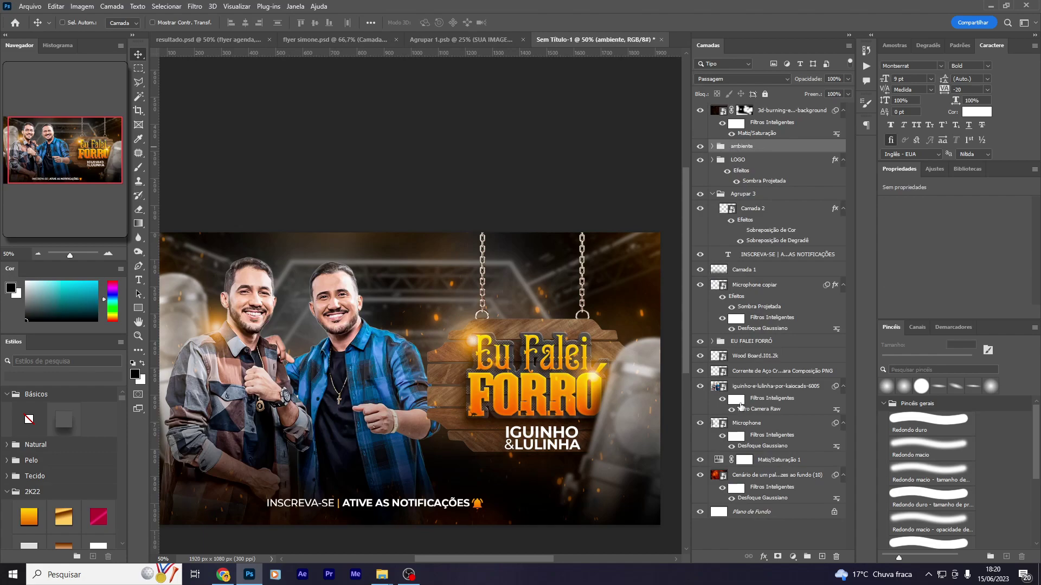
left_click(762, 423)
left_click(770, 474, "shift")
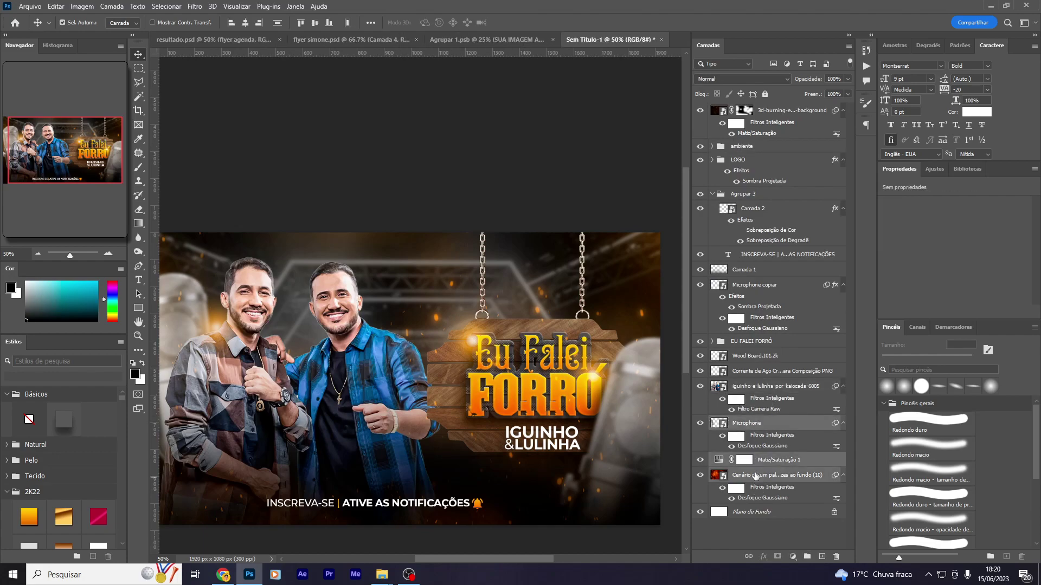
key("ctrl+g")
type("bg")
Put the iguinho-e-lulinha photo in its own group and group the title, board and chain as nome
left_click_drag(750, 420, 754, 411)
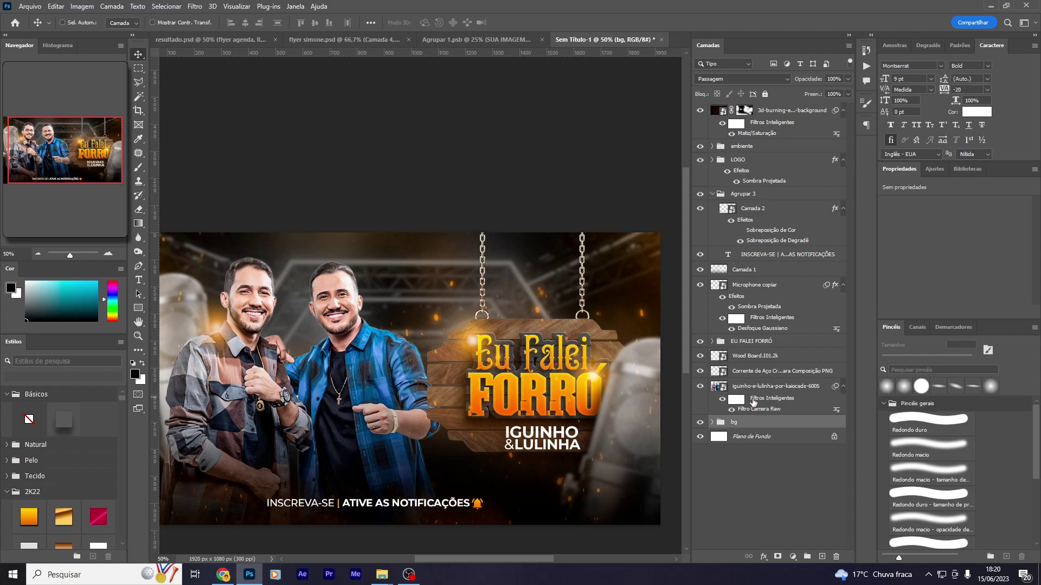
key("ctrl+g")
type("foto")
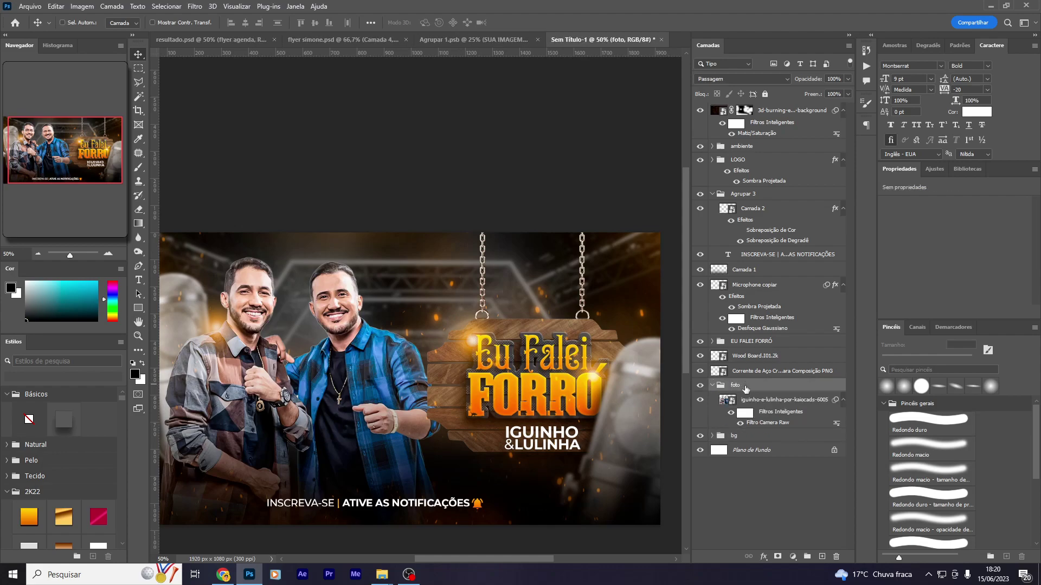
left_click(762, 372)
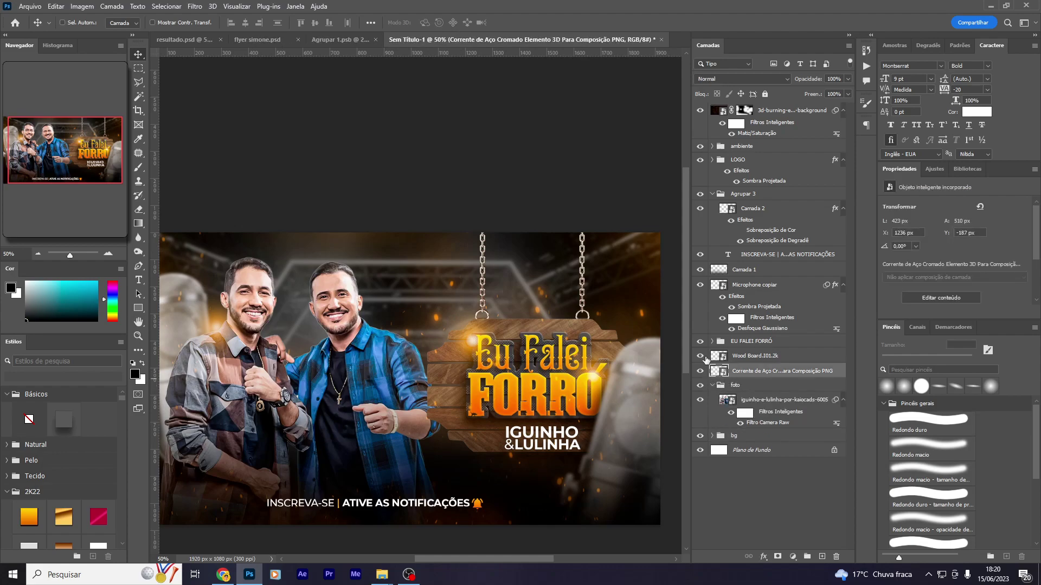
left_click(699, 372)
left_click(712, 385)
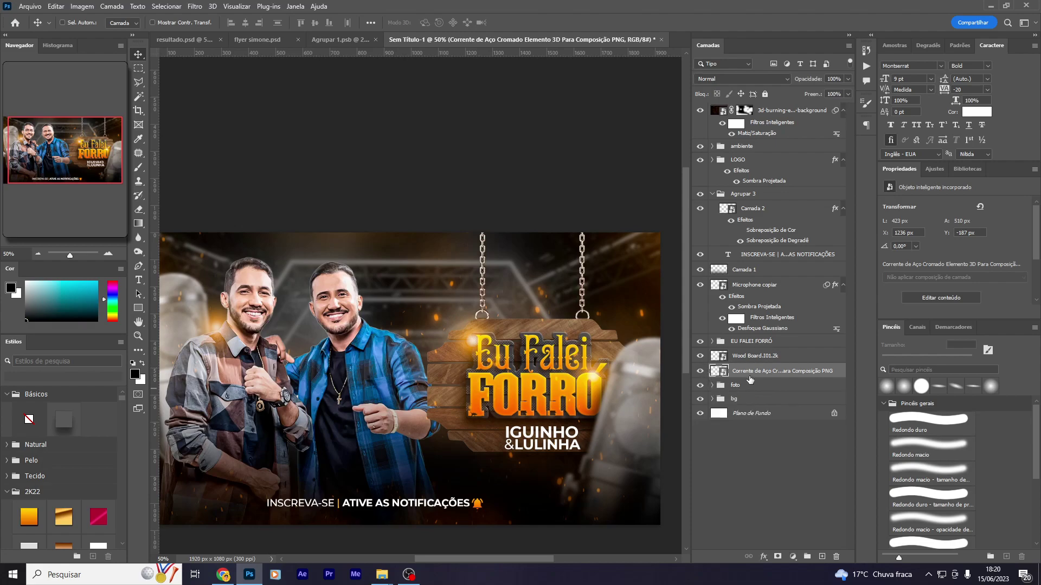
left_click(750, 342, "shift")
key("ctrl+g")
type("nom")
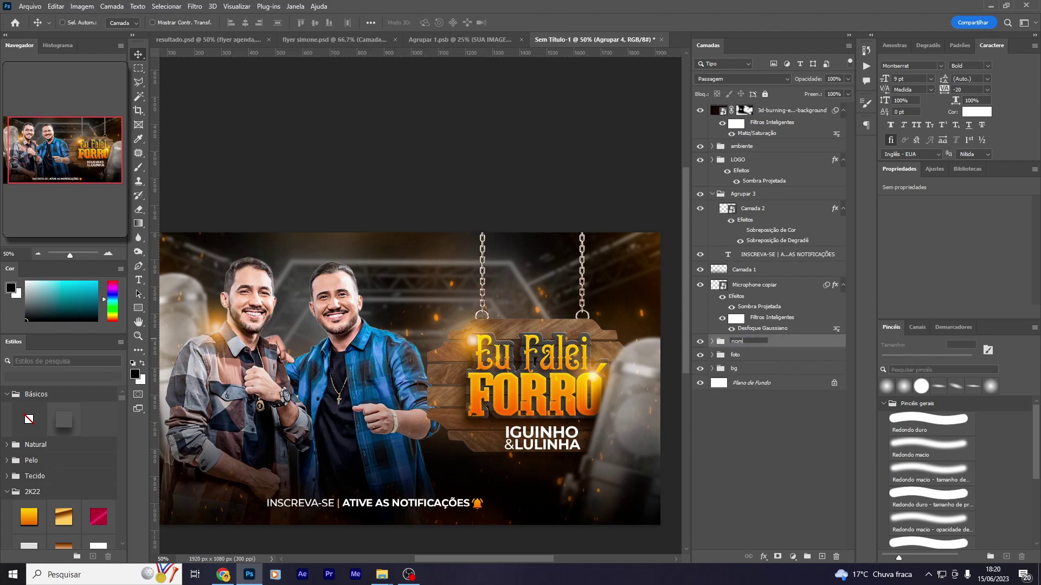
type("e")
key("Return")
Bring up the EVENTO PRO folder and drag the texture_ image into the banner
left_click_drag(343, 369, 474, 356)
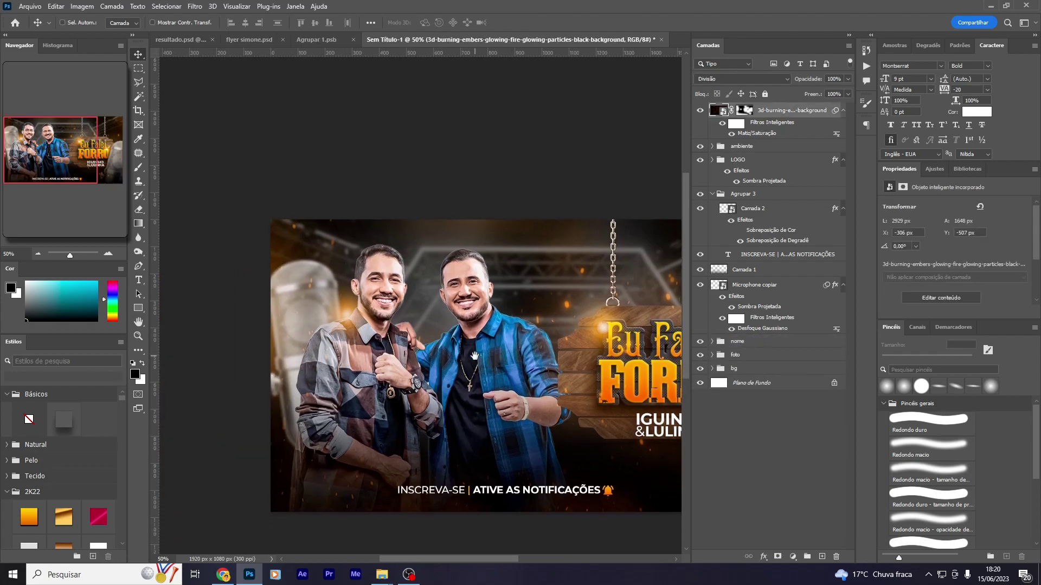
mouse_move(382, 574)
left_click(510, 520)
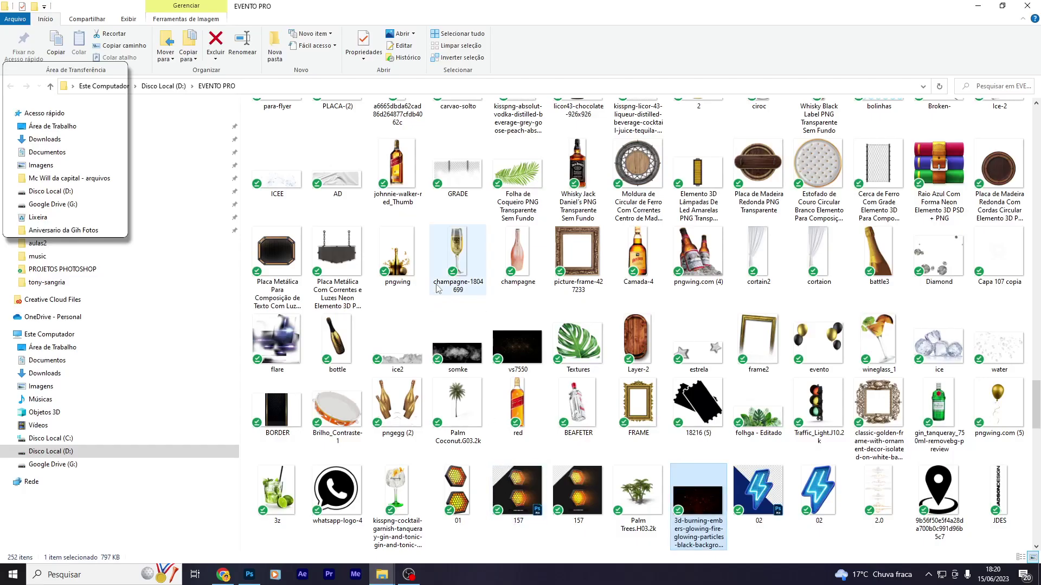
scroll(438, 288, "up", 15)
mouse_move(457, 211)
left_mouse_down()
mouse_move(252, 580)
mouse_move(480, 408)
left_mouse_up()
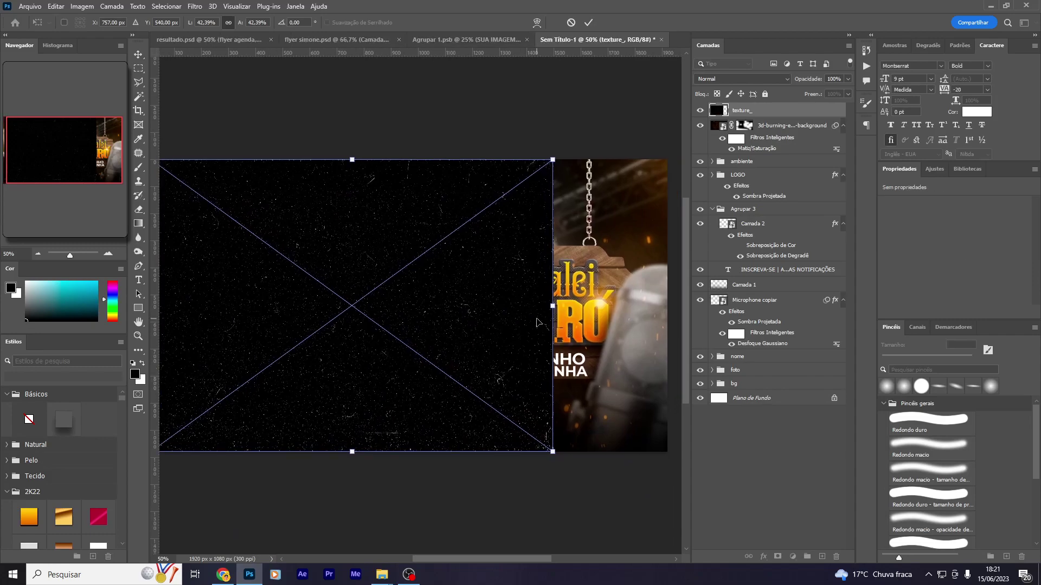
Scale the texture_ image to cover the banner and blend it in Divisão mode
left_click_drag(553, 306, 678, 305)
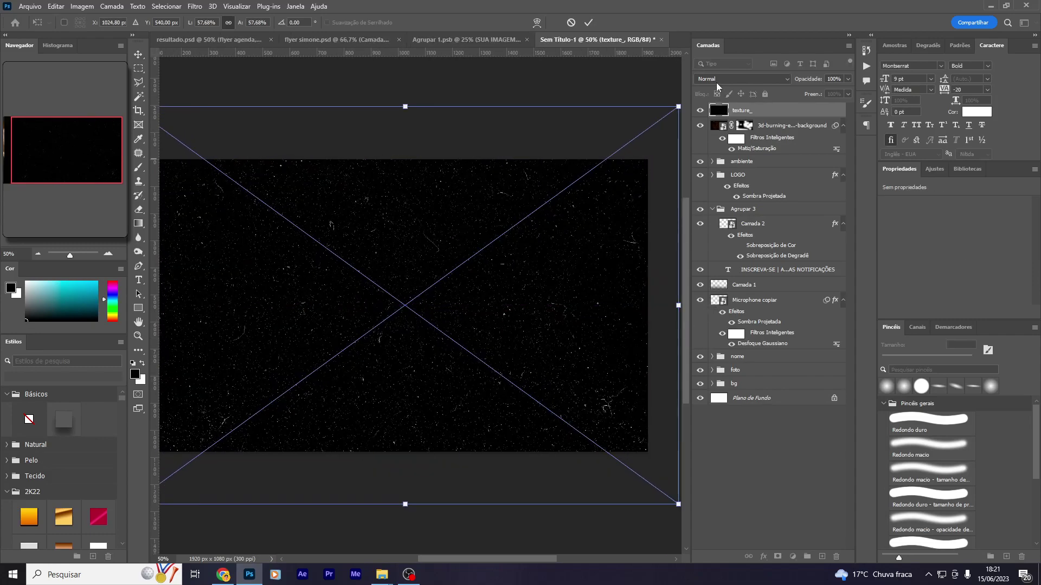
left_click(717, 80)
left_click(721, 163)
left_click_drag(516, 286, 599, 285)
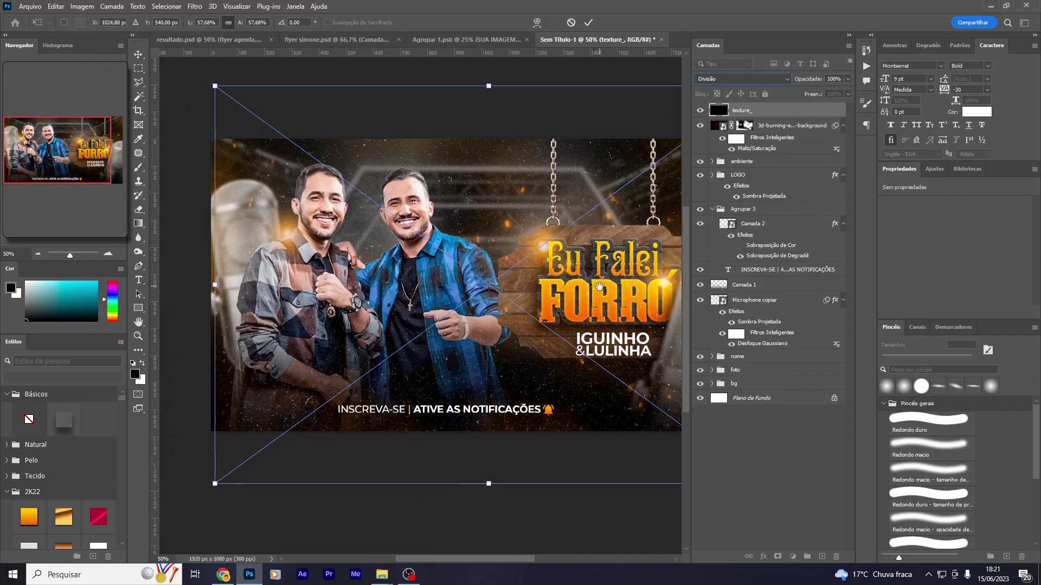
key("Return")
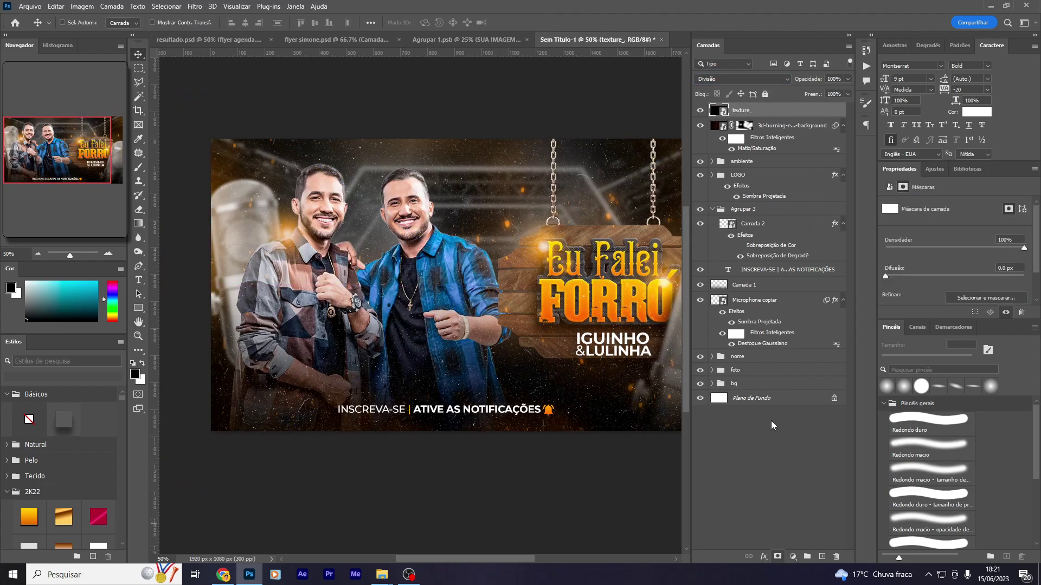
Add an inverted mask to the texture and paint it back across the top with a 600 px soft brush
key("ctrl+shift+m")
key("ctrl+i")
key("b")
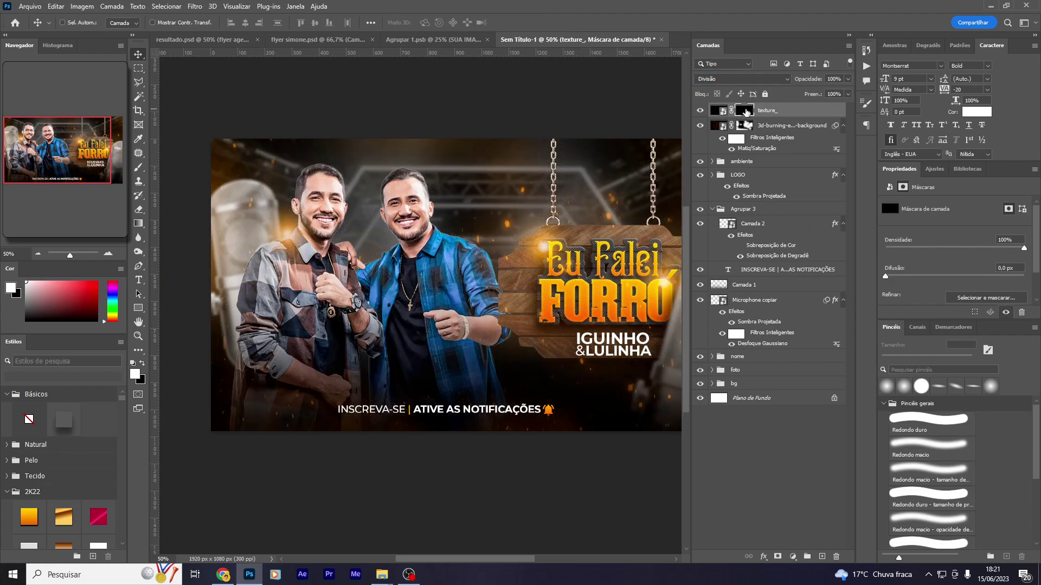
left_click(931, 449)
left_click_drag(550, 285, 504, 313)
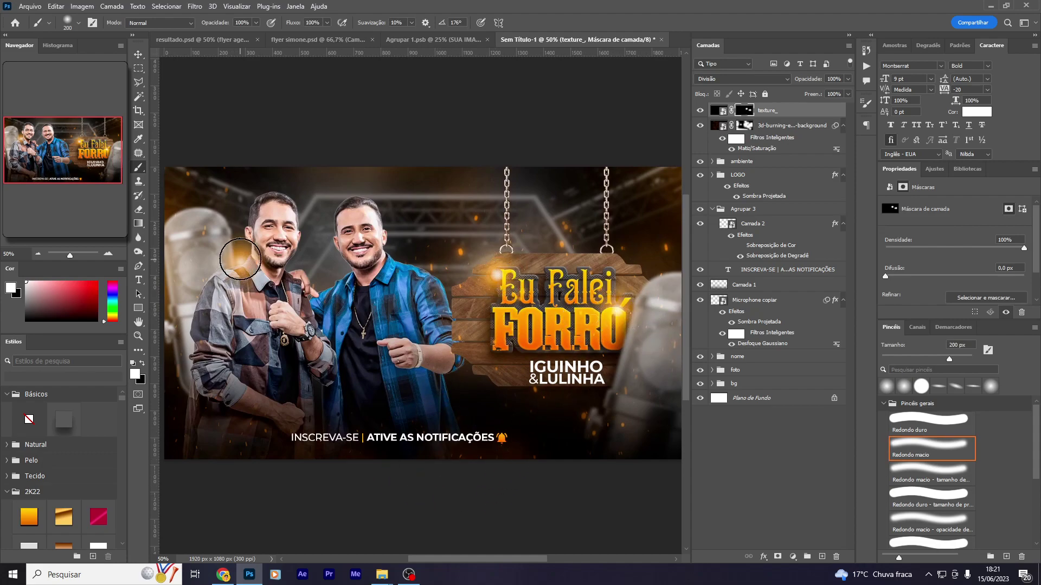
left_click_drag(179, 258, 206, 176)
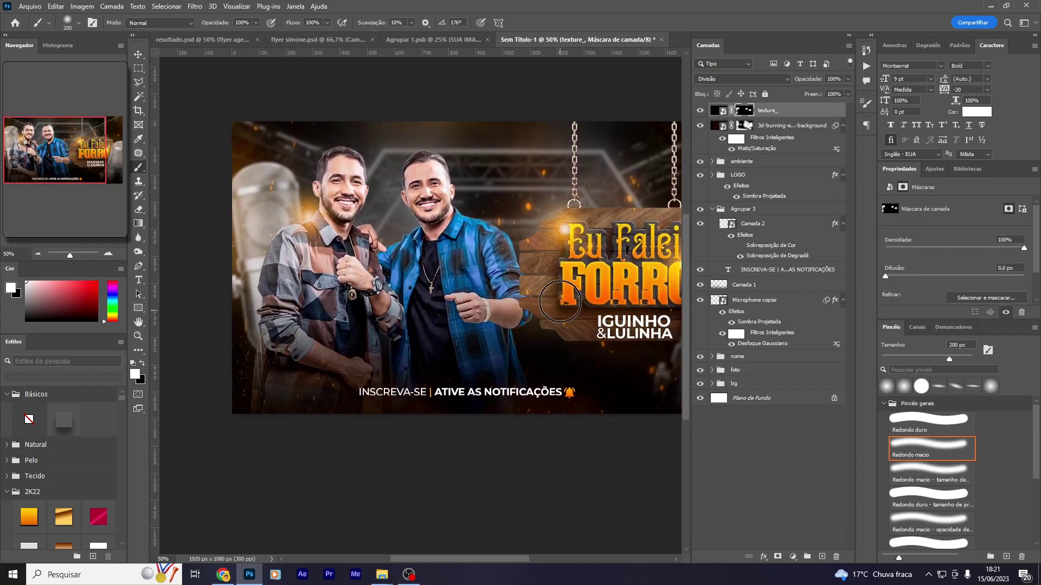
left_click_drag(560, 301, 454, 408)
key("bracketright")
key("bracketright")
key("bracketright")
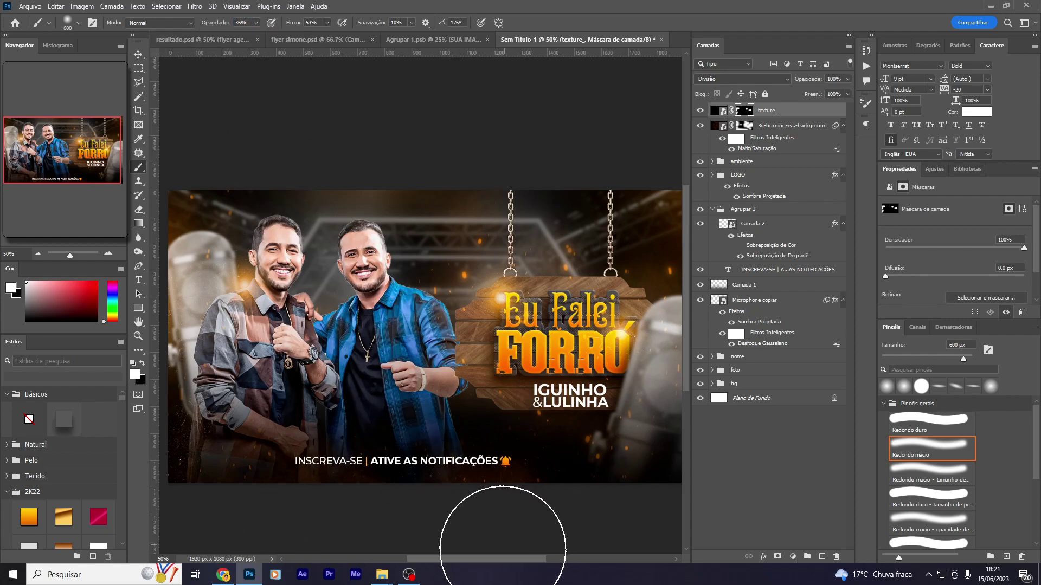
left_click_drag(430, 196, 423, 179)
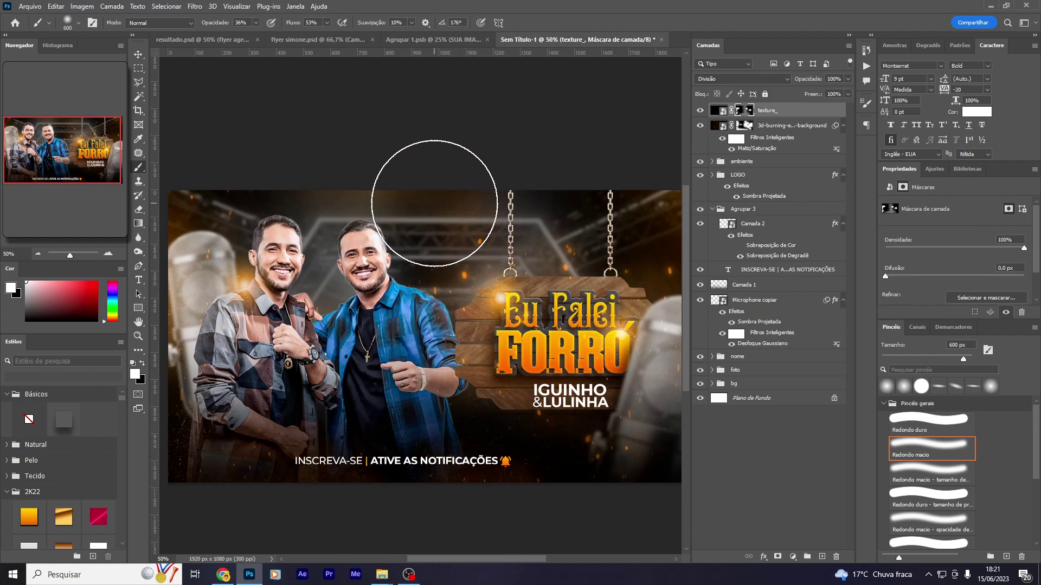
left_click_drag(534, 314, 491, 306)
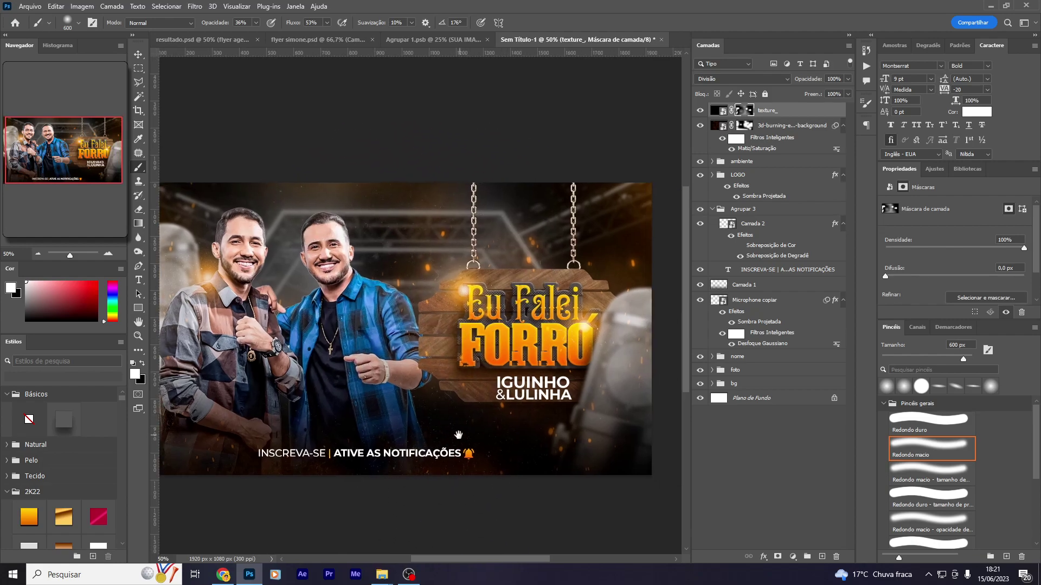
key("v")
left_click_drag(531, 347, 368, 240)
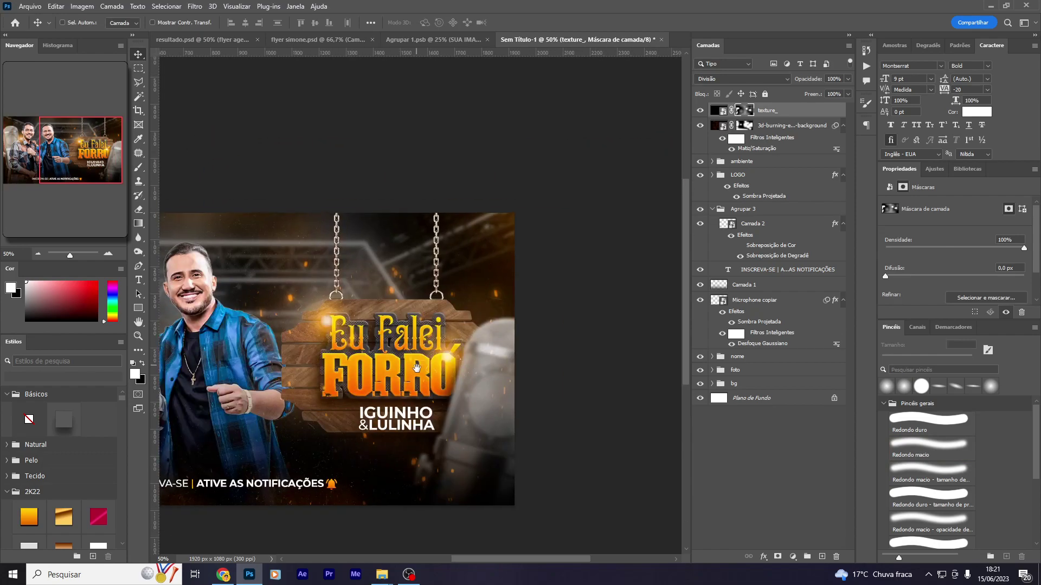
Add a Color Balance adjustment shifting the midtones slightly toward red and blue
left_click(793, 557)
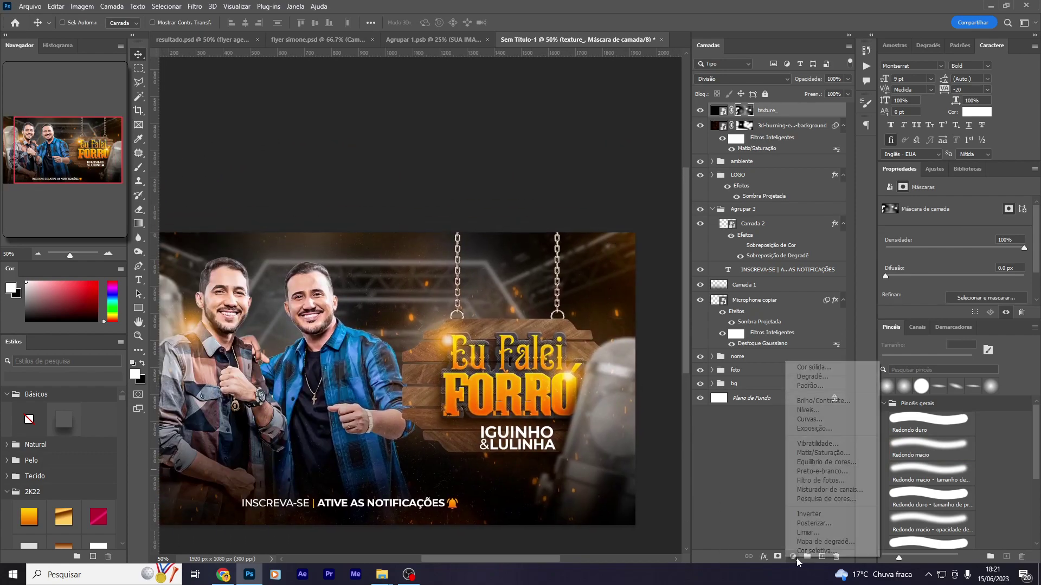
left_click(813, 463)
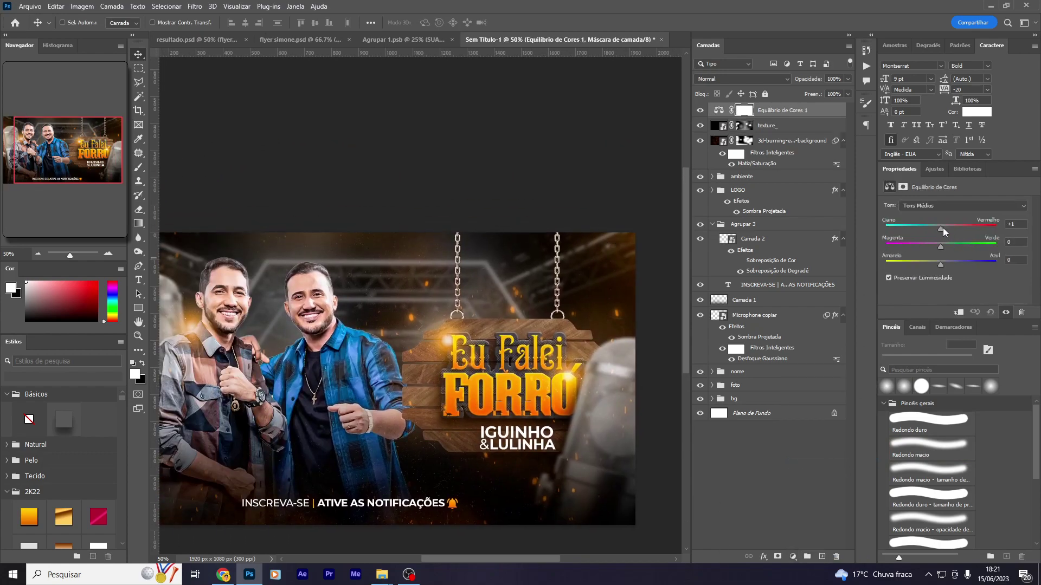
left_click_drag(944, 230, 944, 229)
left_click_drag(941, 265, 935, 264)
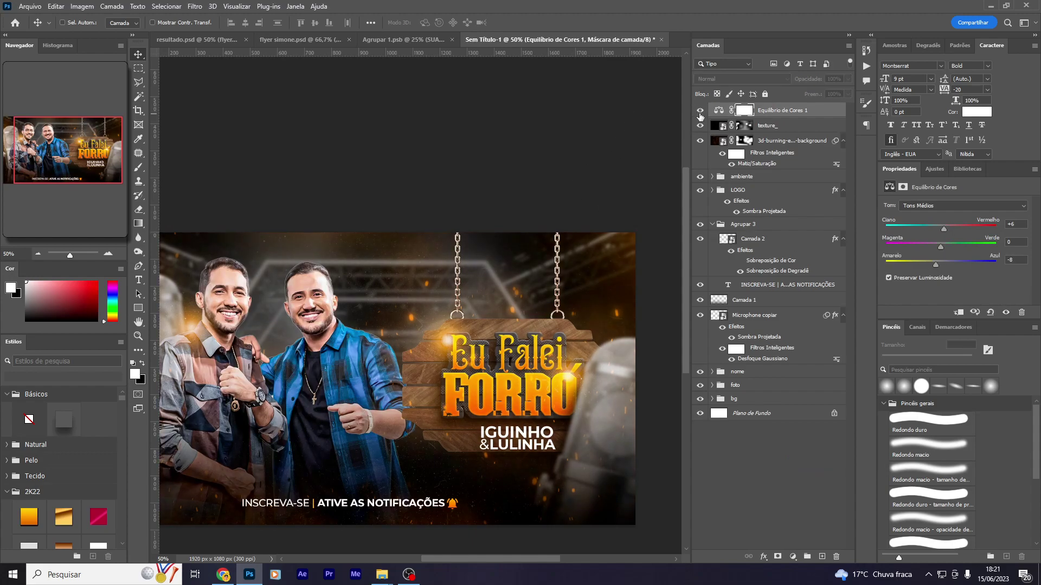
Add a Curves adjustment with the black point raised slightly
left_click(793, 556)
left_click(813, 415)
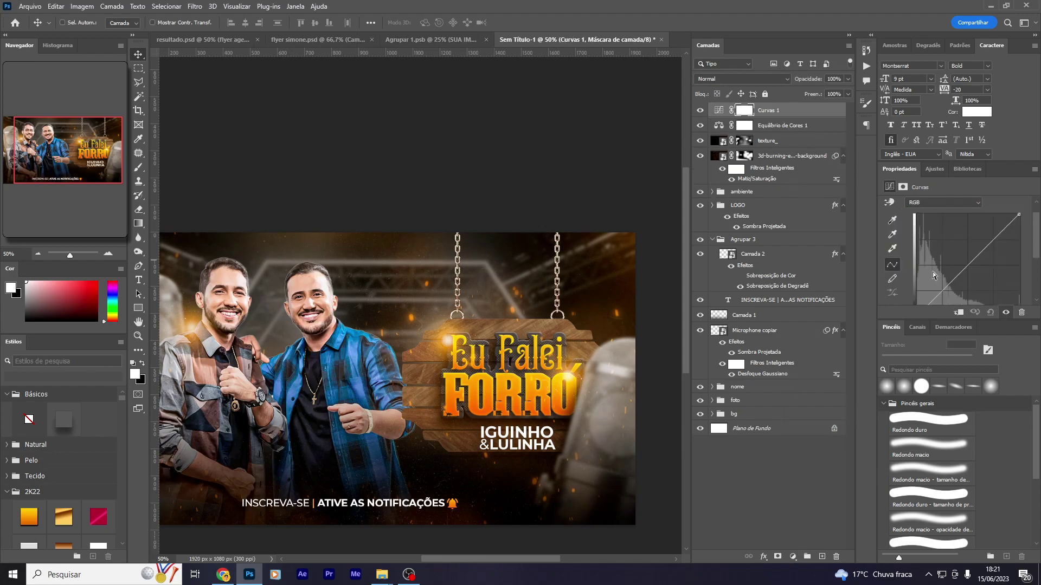
scroll(921, 301, "down", 1)
left_click_drag(908, 281, 991, 257)
scroll(1038, 246, "up", 2)
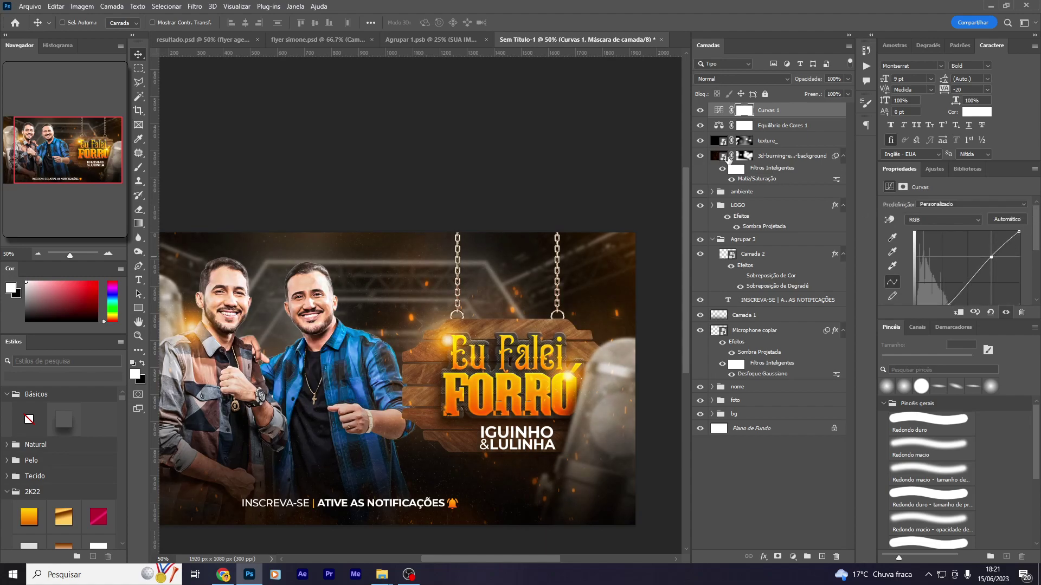
left_click(700, 111)
Add a Color Lookup adjustment, preview several LUTs and settle on Luts Alka 13.CUBE
left_click(792, 557)
left_click(829, 510)
left_click(994, 209)
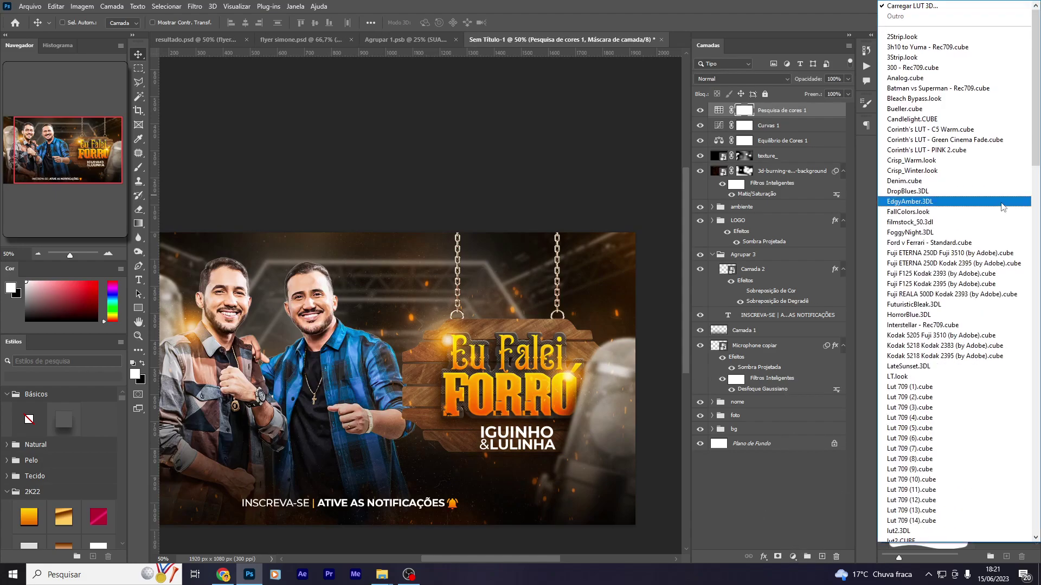
key("Down")
key("Down")
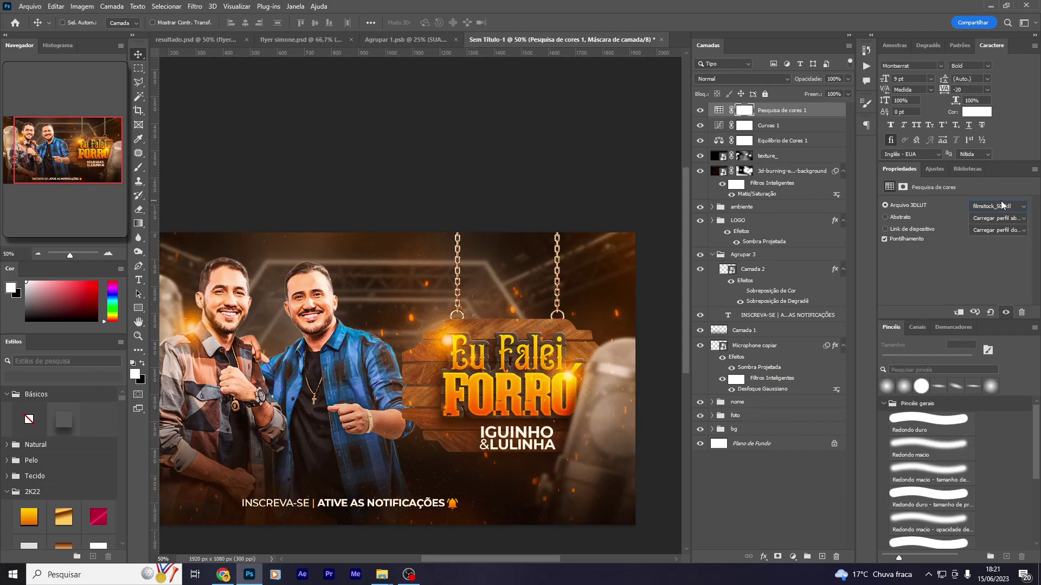
key("Down")
key("Down")
key("Down")
key("Down")
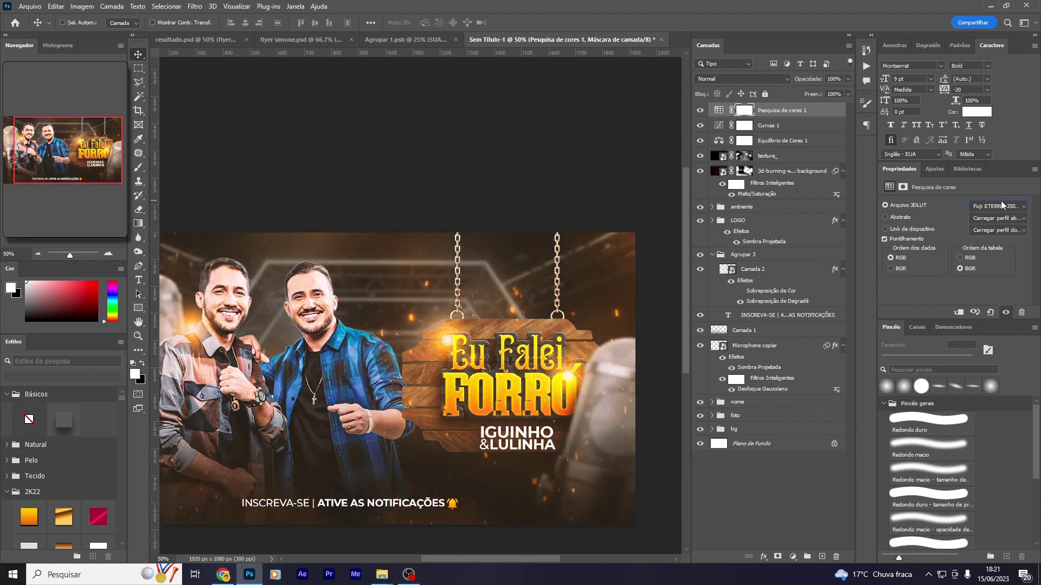
key("Down")
left_click(1000, 200)
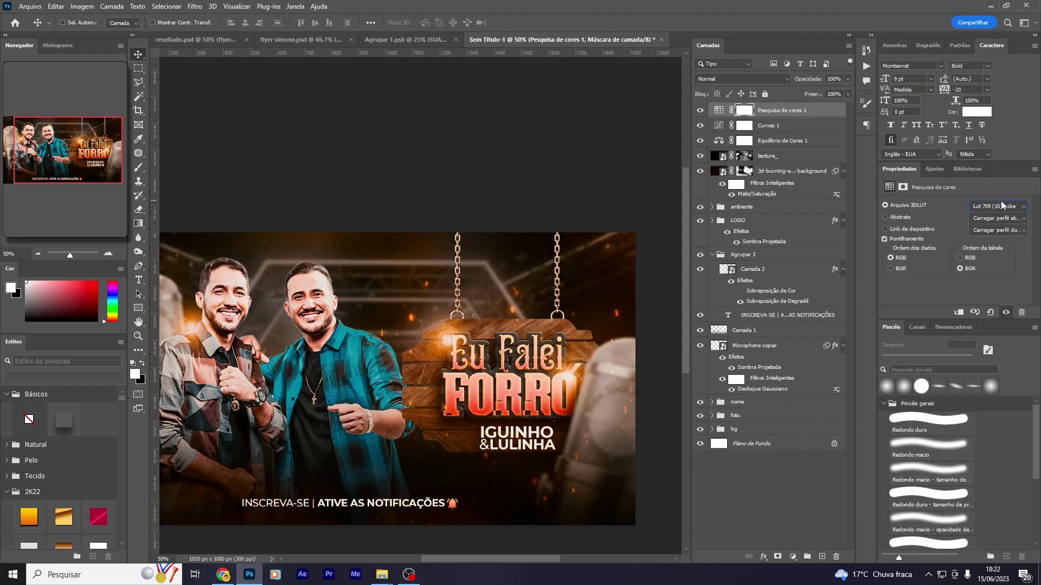
key("Down")
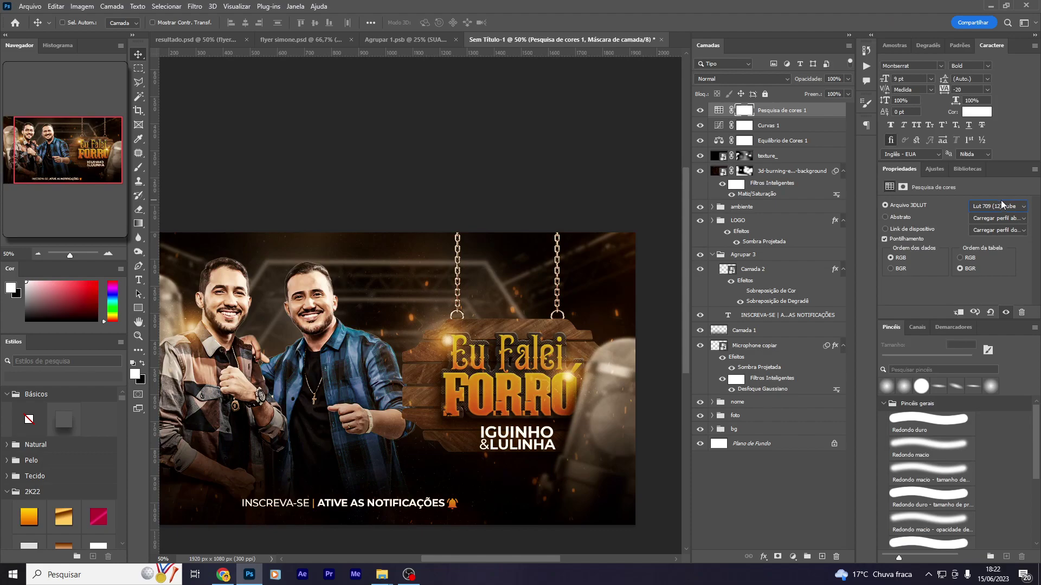
left_click(1001, 205)
key("Down")
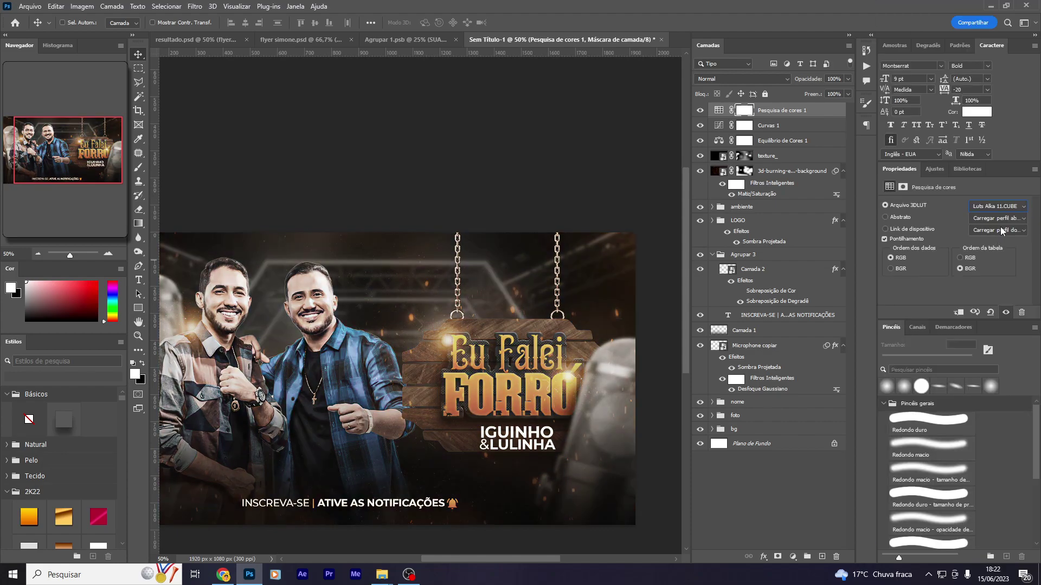
key("Down")
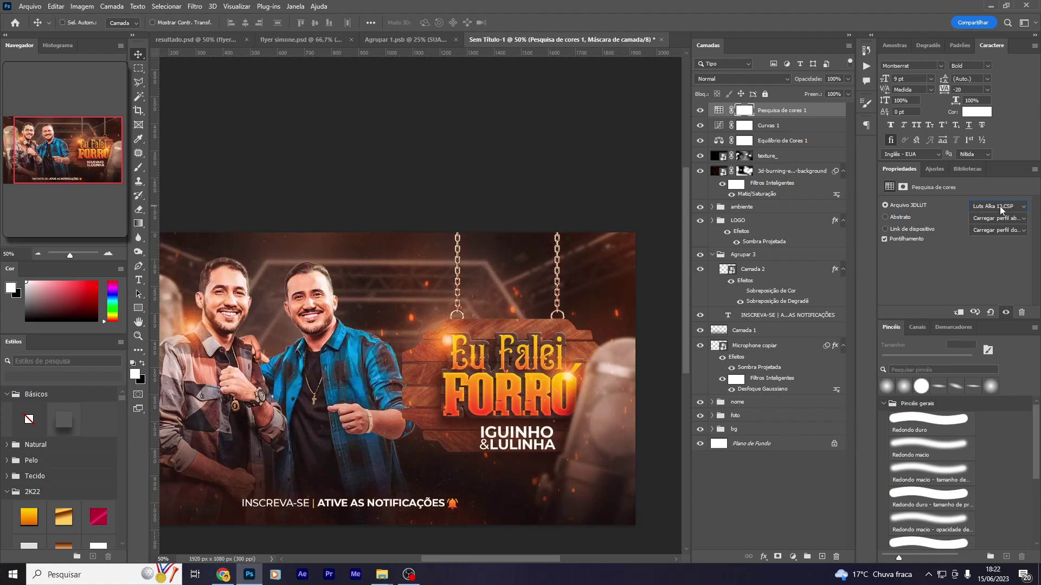
key("Down")
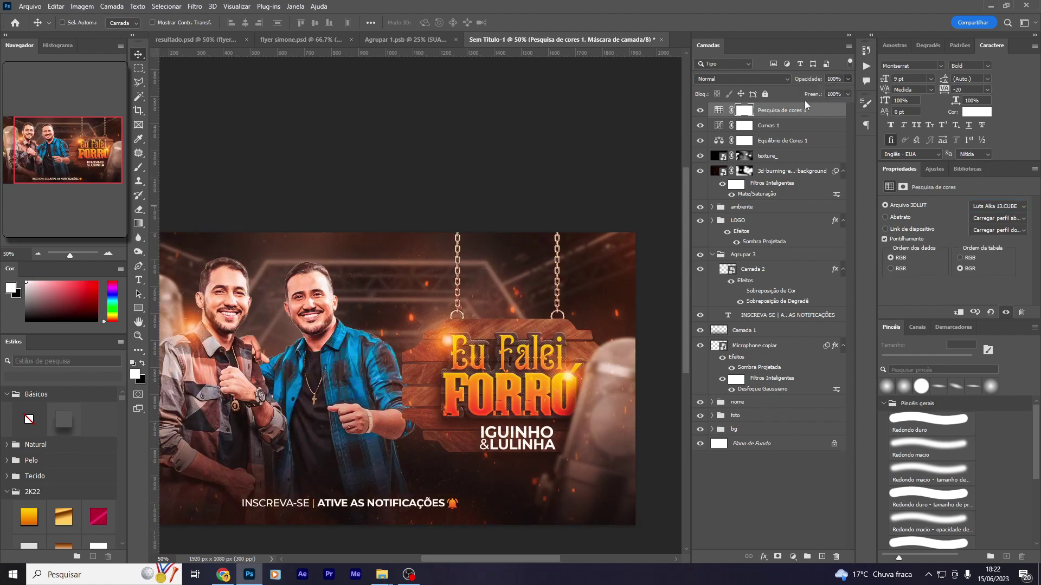
Lower the Color Lookup layer's opacity to 38%
left_click(848, 80)
left_click_drag(816, 93, 802, 92)
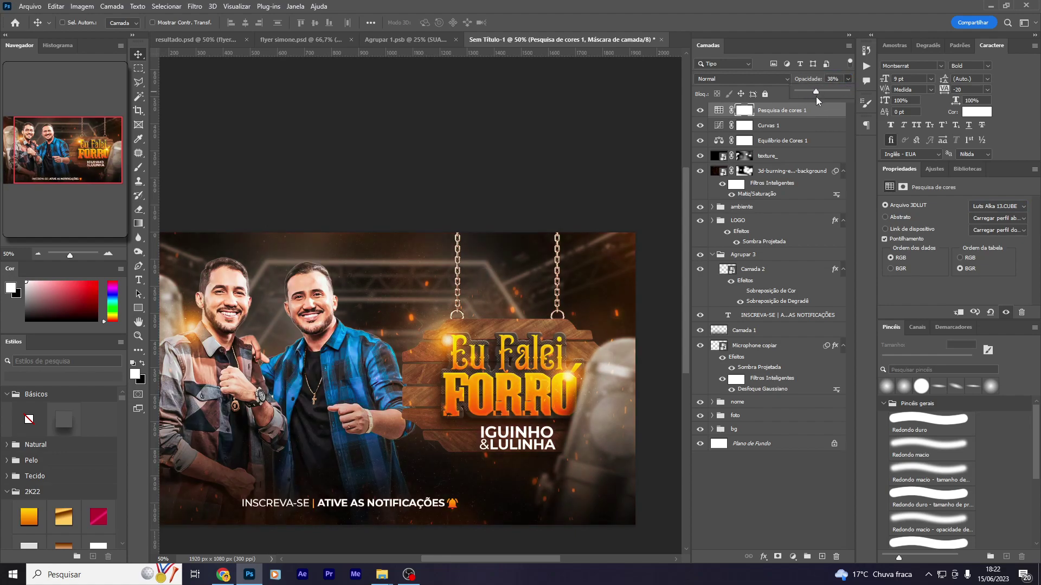
mouse_move(299, 386)
left_mouse_down()
mouse_move(415, 323)
mouse_move(341, 361)
left_mouse_up()
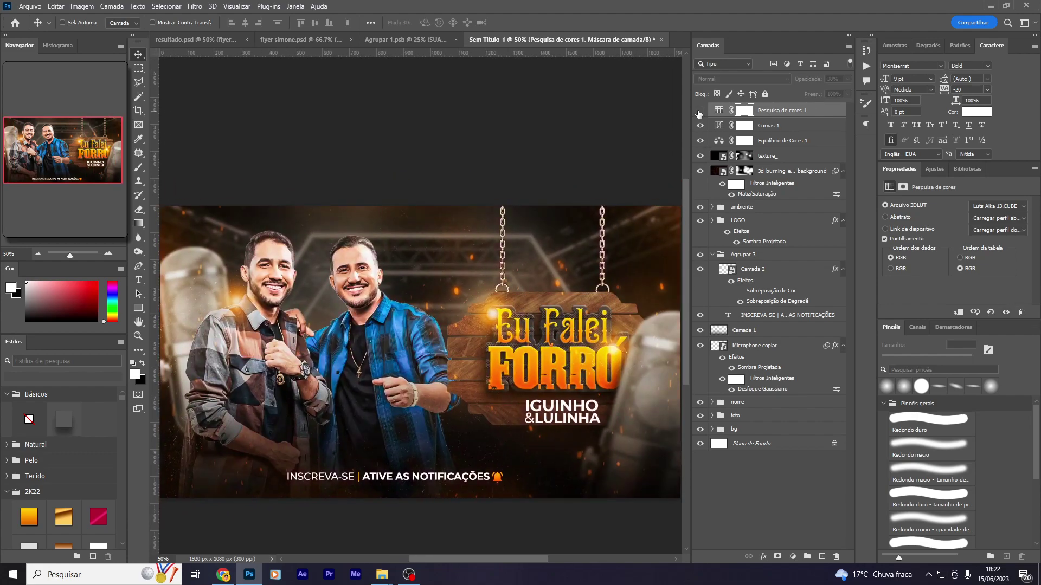
left_click(383, 575)
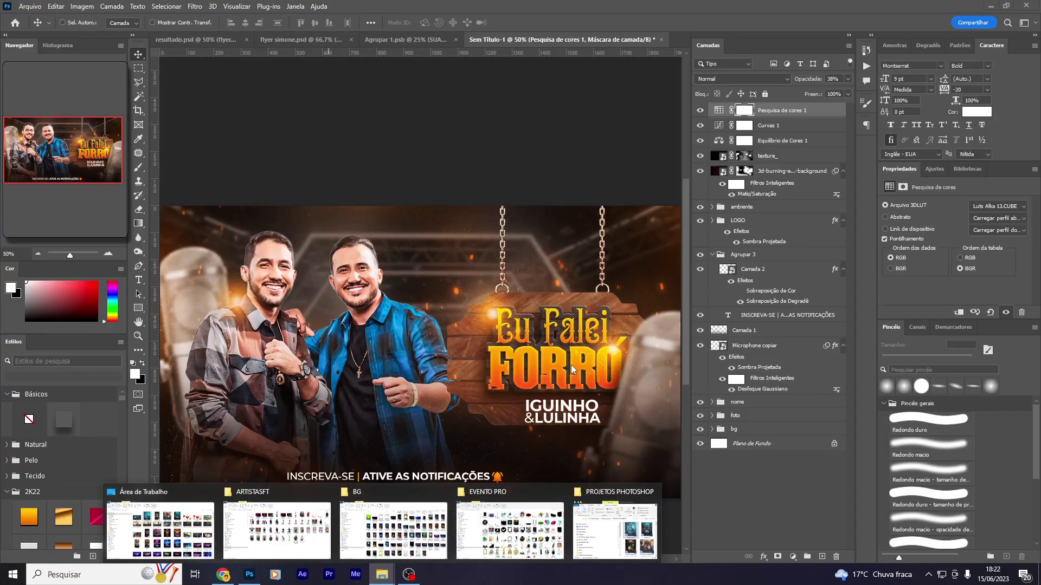
Open the WOOD PRO folder inside EVENTO PRO and pick a wooden sign image
key("super")
left_click(202, 385)
scroll(770, 380, "down", 5)
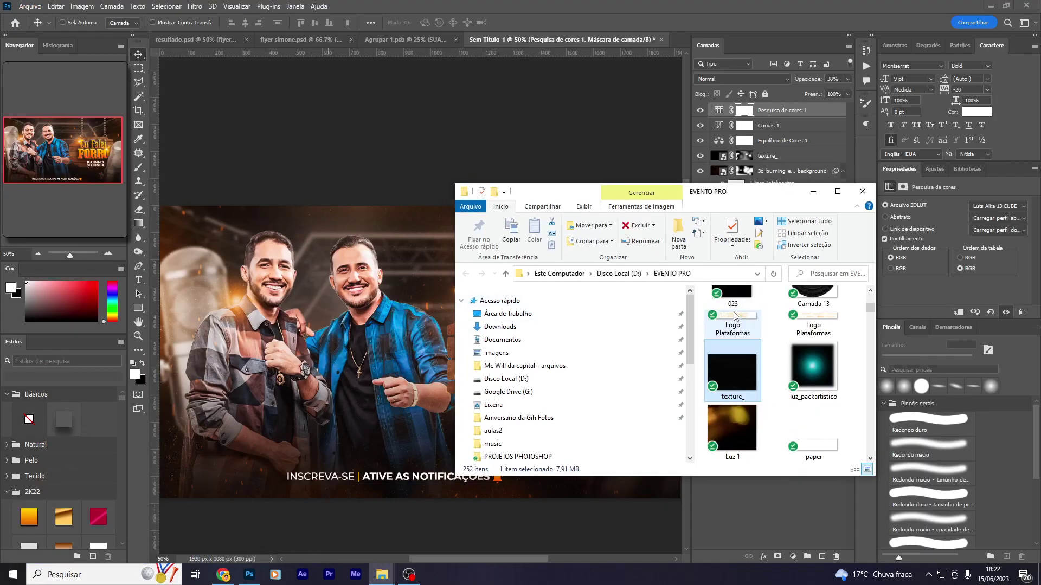
scroll(770, 379, "down", 3)
double_click(839, 199)
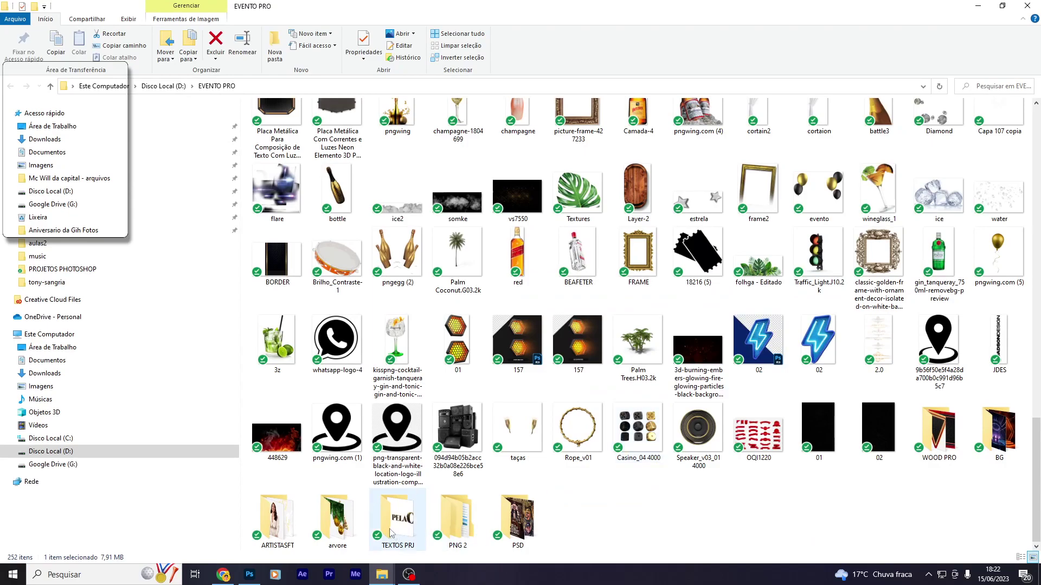
left_click(457, 519)
double_click(939, 428)
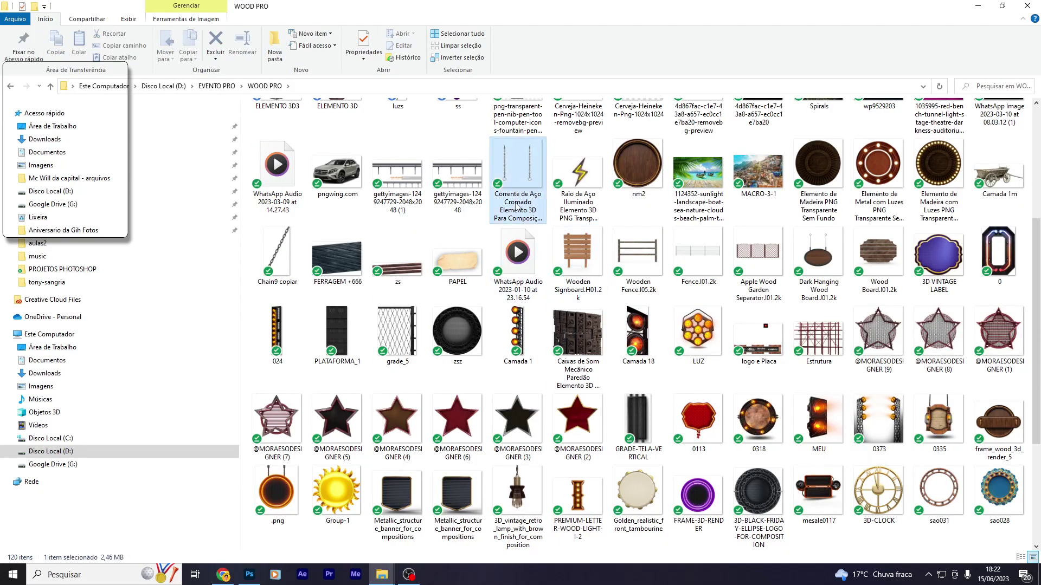
left_click(591, 272)
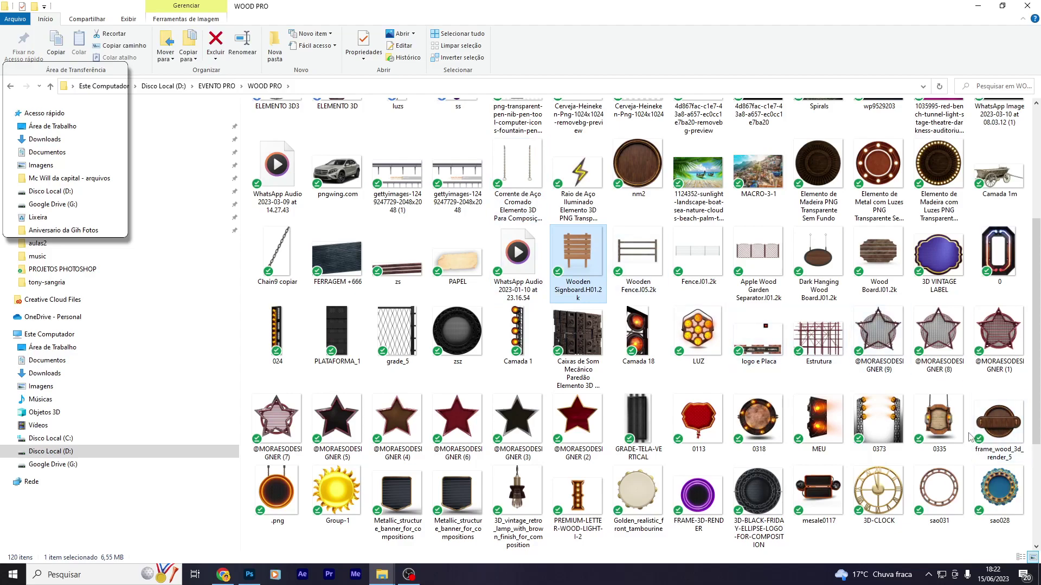
left_click(837, 401)
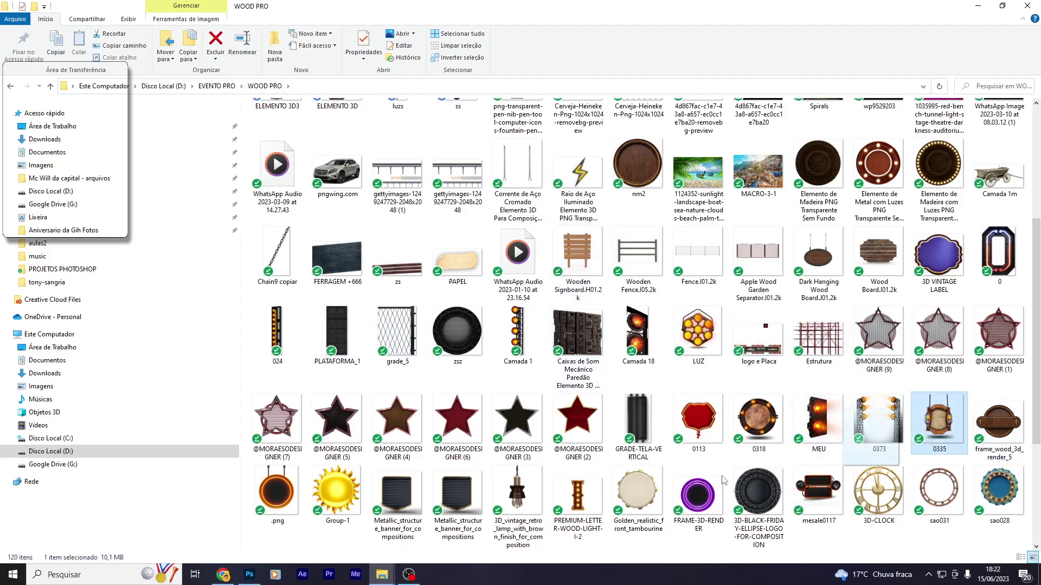
left_click(249, 574)
Place the 0335 wooden sign image, enlarge it and move its layer into the bg group
mouse_move(331, 378)
left_mouse_down()
mouse_move(230, 376)
mouse_move(278, 379)
left_mouse_up()
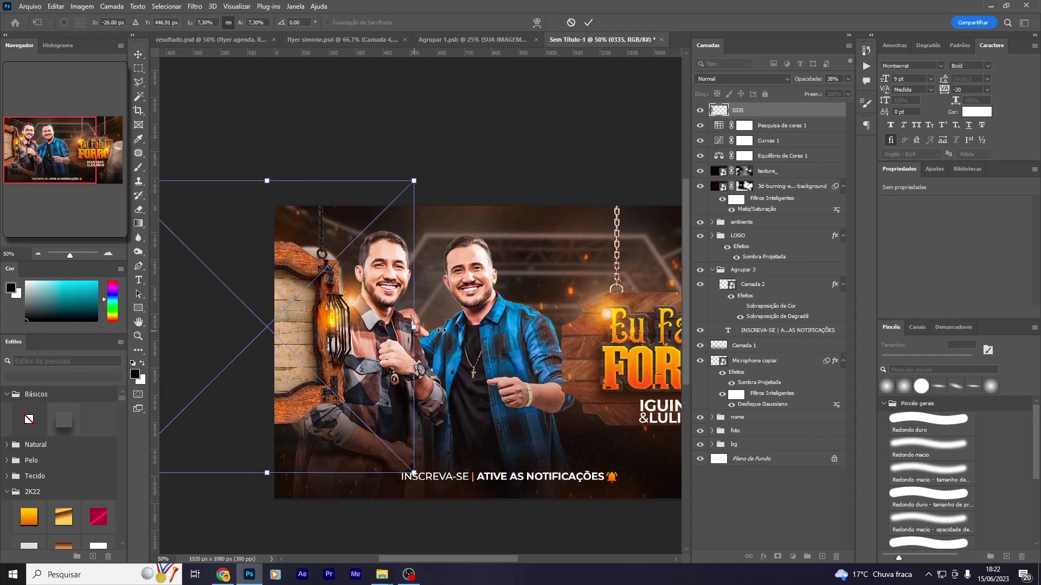
mouse_move(442, 330)
left_mouse_down()
mouse_move(386, 408)
mouse_move(268, 402)
mouse_move(330, 415)
left_mouse_up()
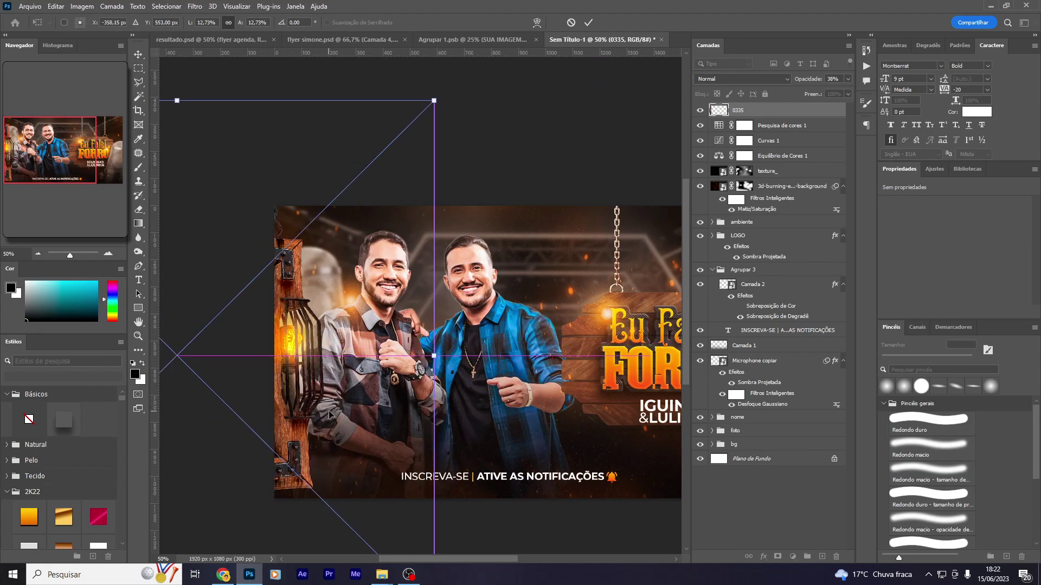
key("Return")
left_click_drag(770, 110, 772, 434)
left_click_drag(536, 439, 534, 438)
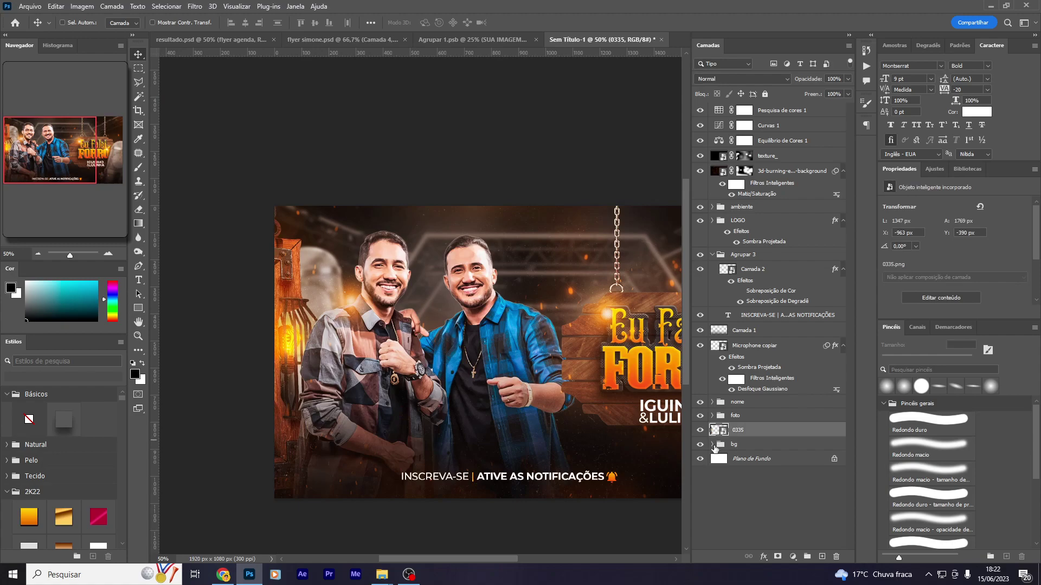
left_click(713, 444)
left_click_drag(739, 430, 751, 488)
mouse_move(370, 417)
left_mouse_down()
mouse_move(377, 391)
mouse_move(379, 401)
left_mouse_up()
Scale the lantern sign larger and settle it at the banner's left edge
key("ctrl+t")
left_click_drag(563, 355, 572, 350)
left_click_drag(378, 386, 357, 391)
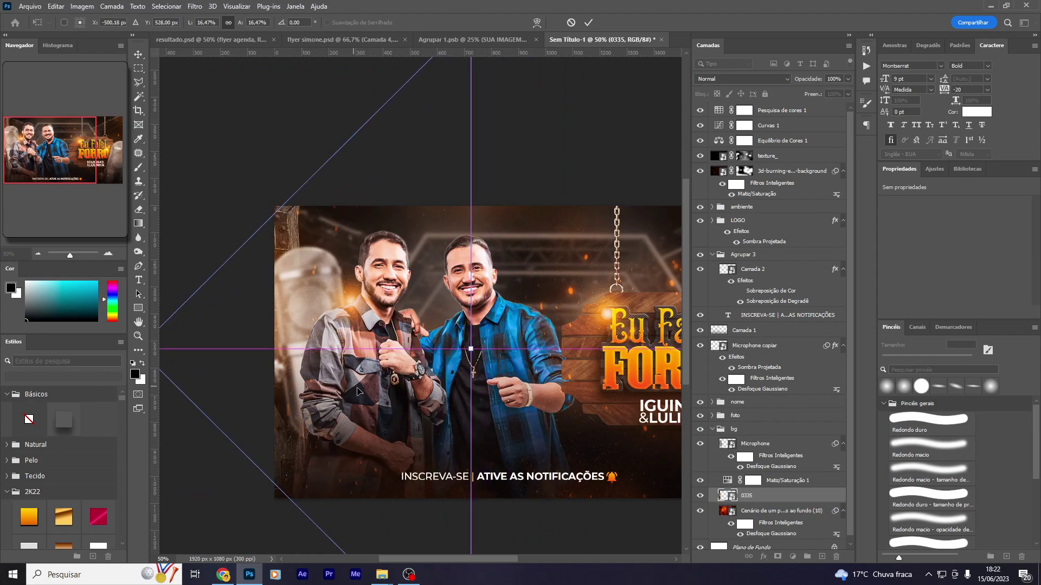
key("Return")
key("ctrl+minus")
key("ctrl+minus")
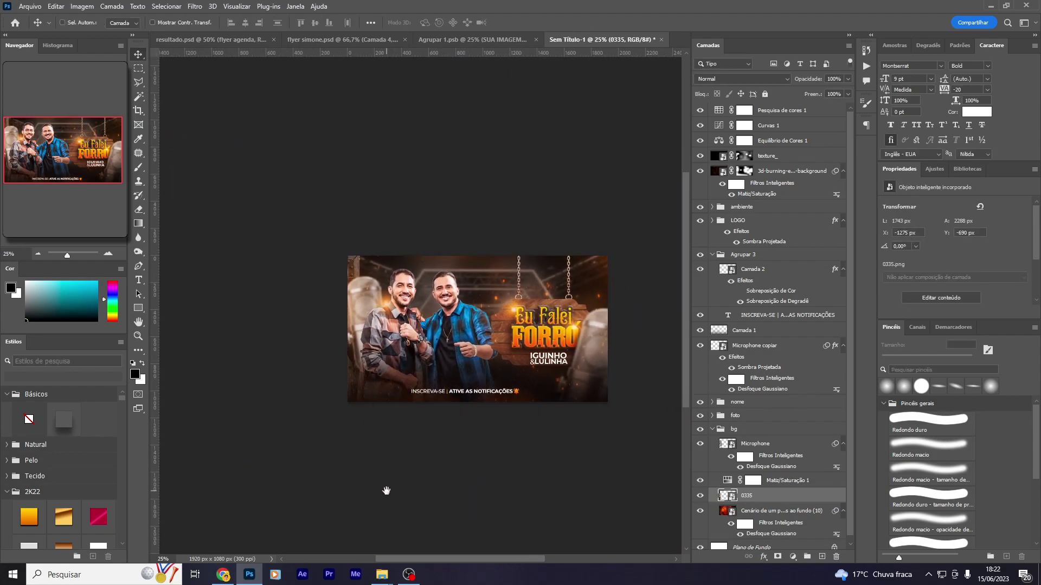
left_click_drag(386, 491, 232, 519)
left_click_drag(257, 472, 541, 401)
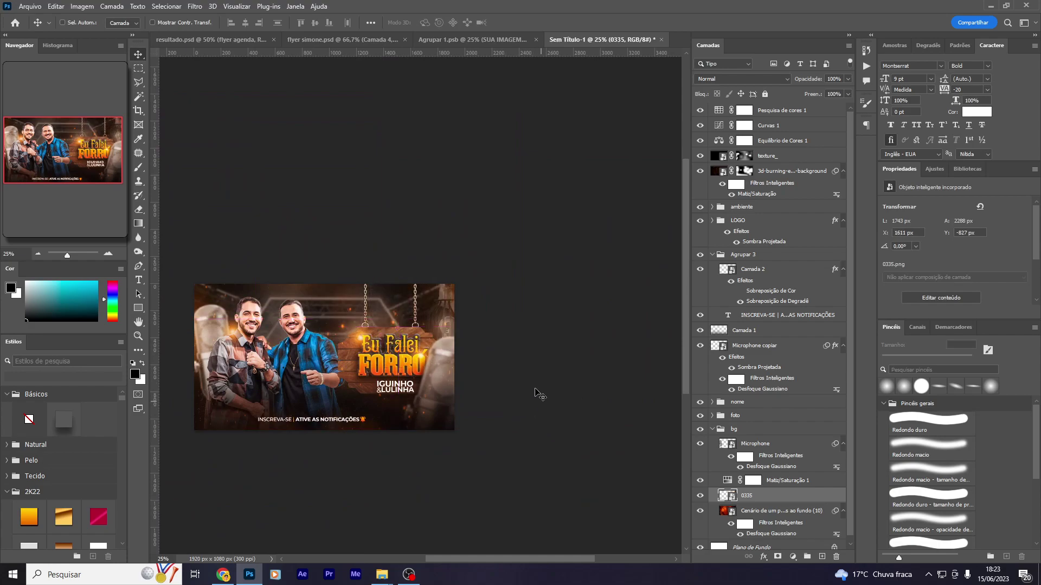
Gaussian-blur the lantern sign, Alt-drag a copy to the other side, then undo the changes
key("ctrl+alt+f")
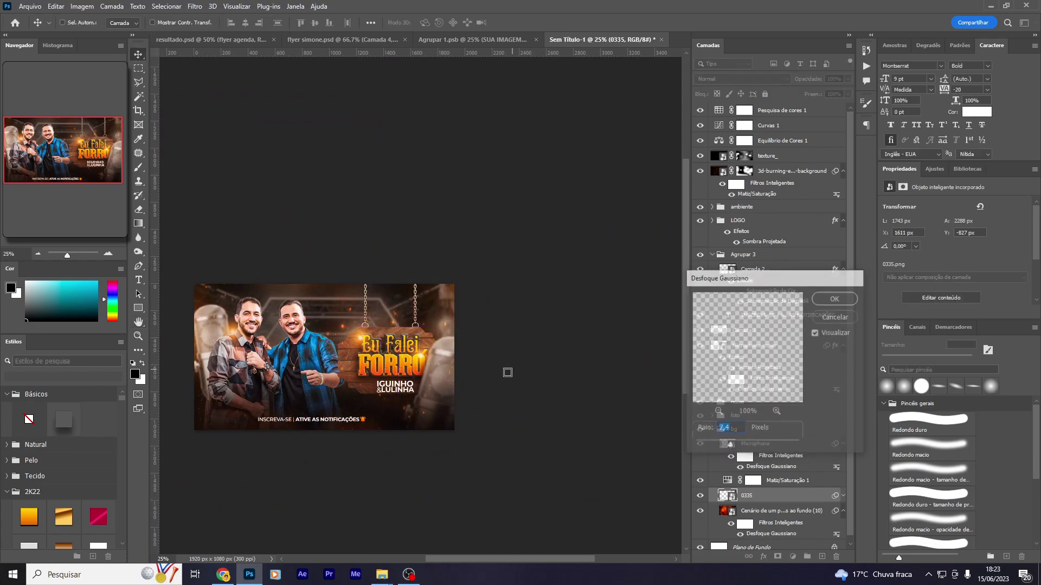
key("Return")
mouse_move(475, 379)
left_mouse_down()
mouse_move(221, 375)
mouse_move(237, 358)
left_mouse_up()
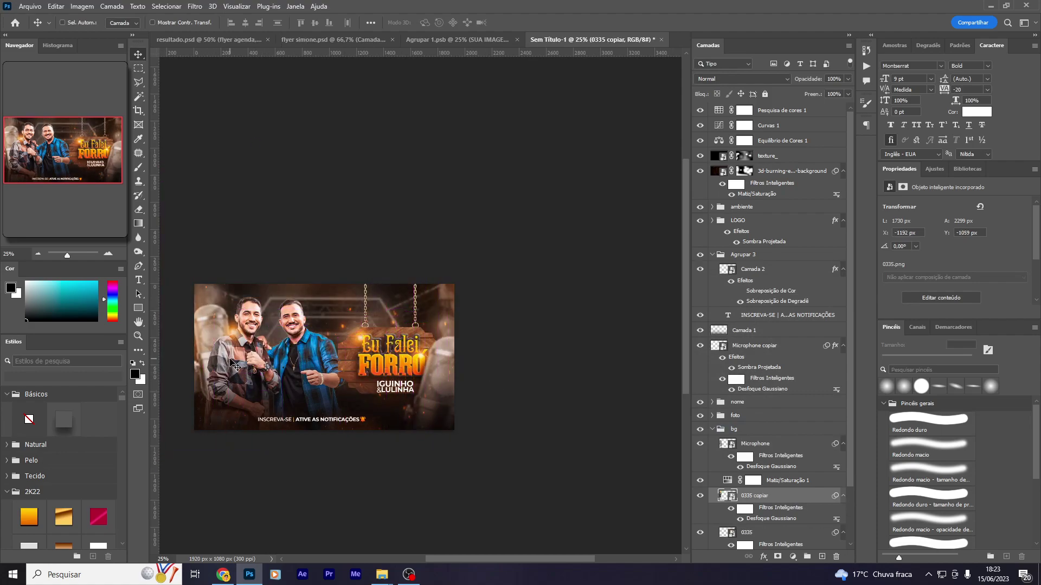
key("ctrl+z")
key("ctrl+z")
key("ctrl+z")
scroll(236, 358, "up", 1)
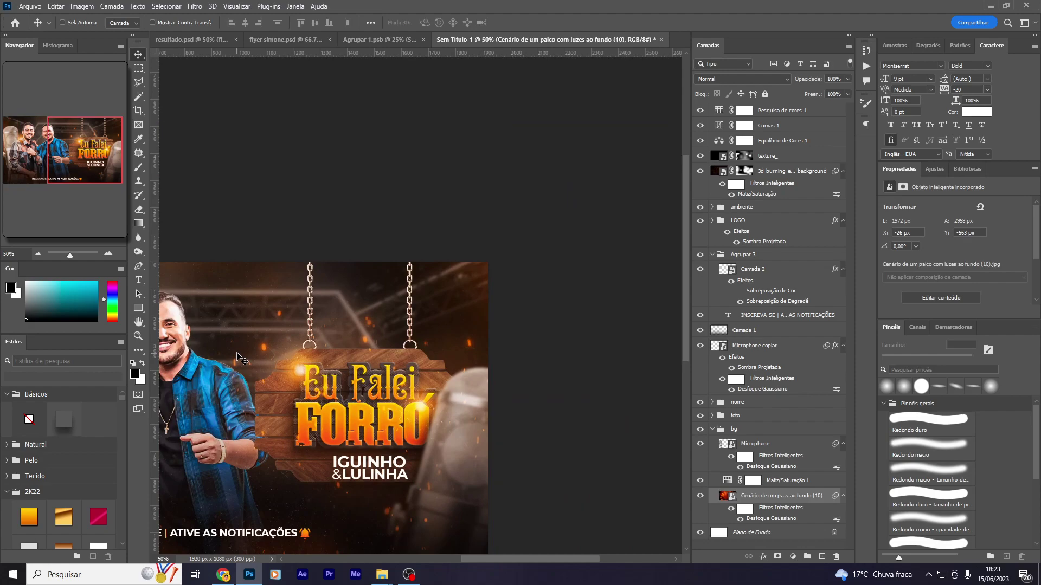
mouse_move(331, 346)
left_mouse_down()
mouse_move(628, 346)
mouse_move(469, 465)
left_mouse_up()
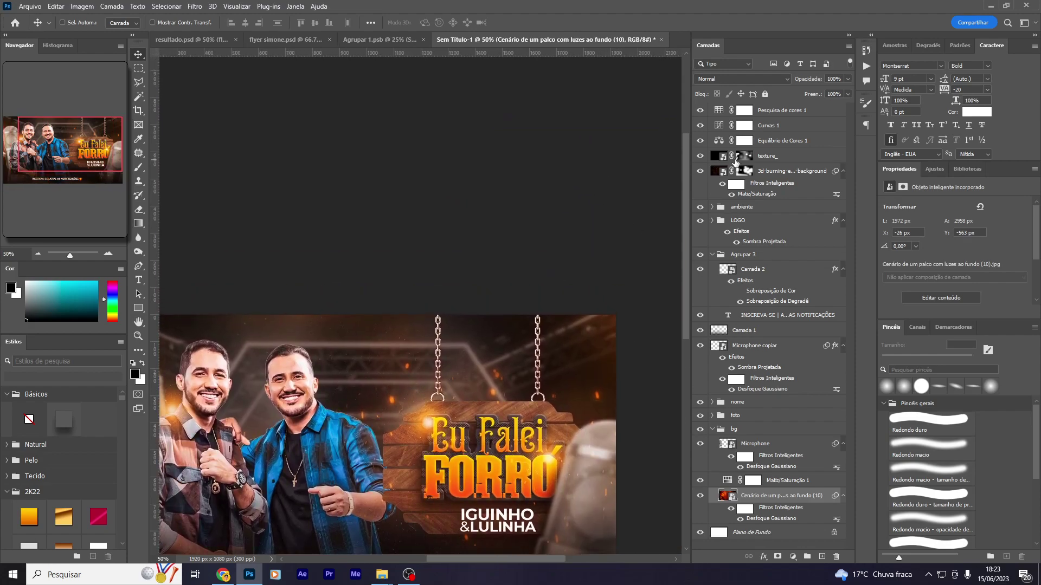
left_click(744, 140)
key("ctrl+z")
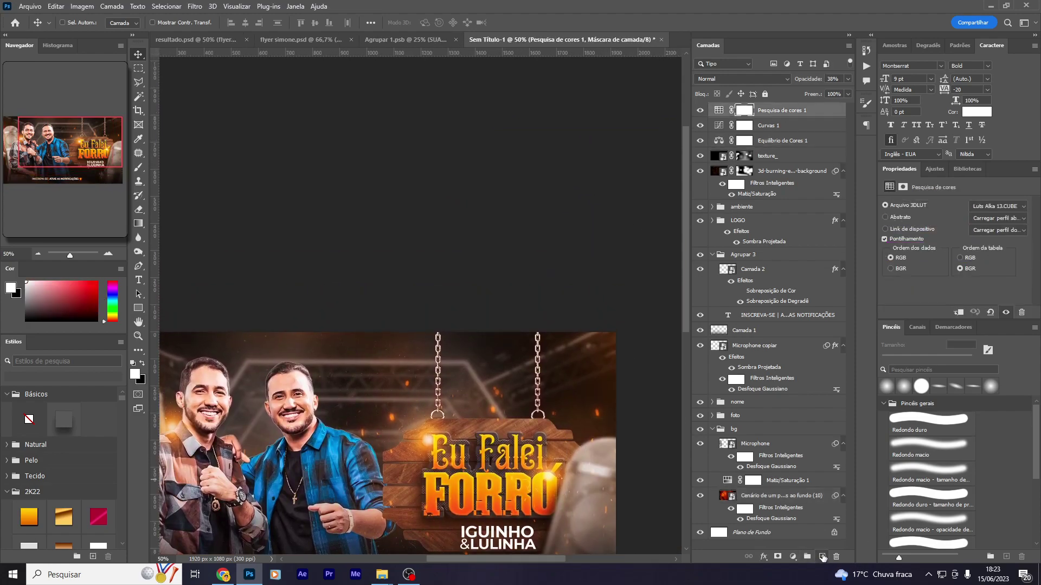
Stamp a merged copy of the banner onto a new top layer and convert it to a smart object
left_click(823, 557)
left_click_drag(378, 441, 457, 380)
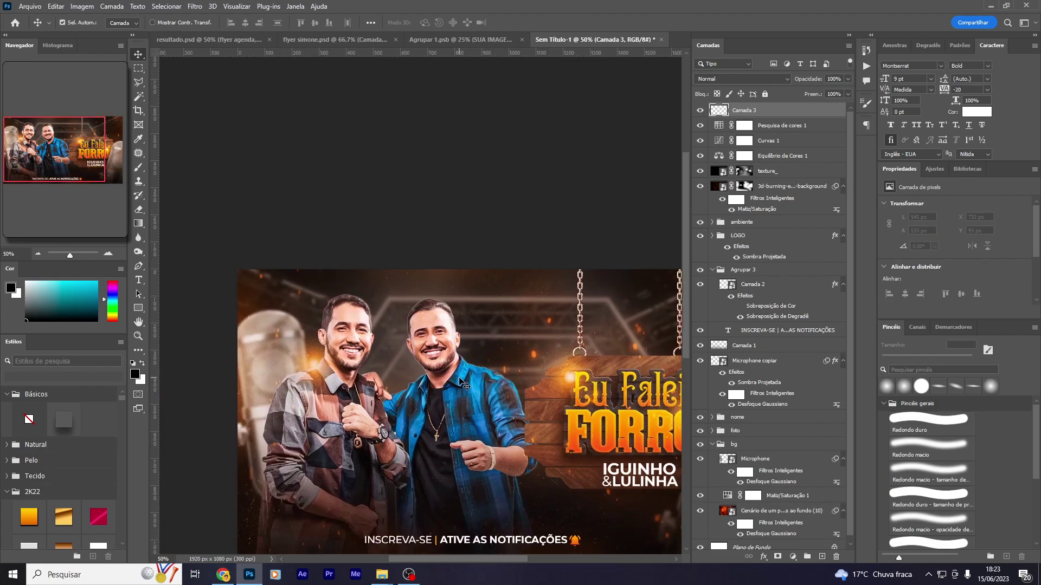
key("ctrl+shift+alt+e")
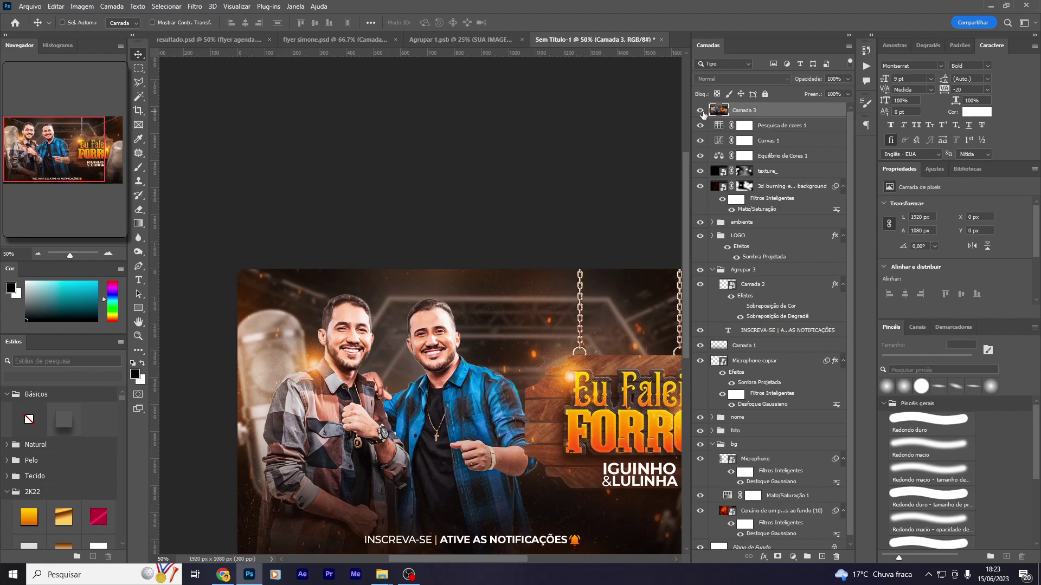
right_click(742, 119)
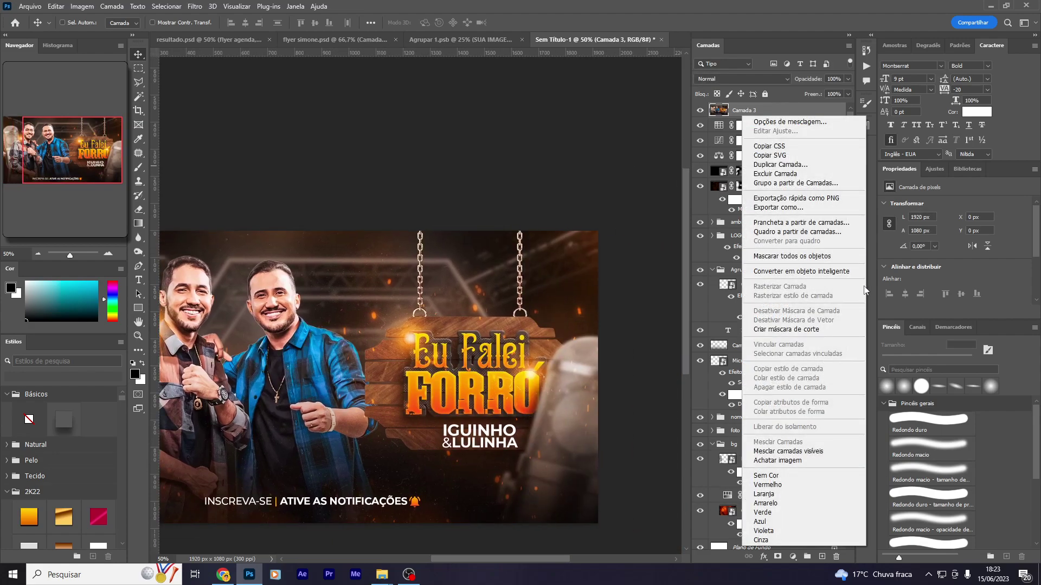
left_click(802, 273)
left_click(195, 8)
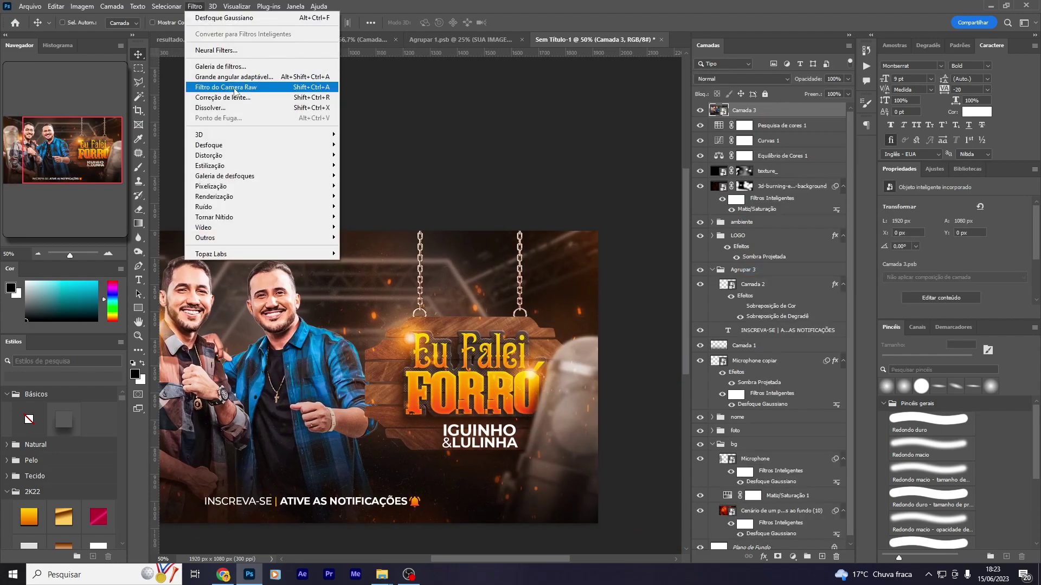
left_click(226, 86)
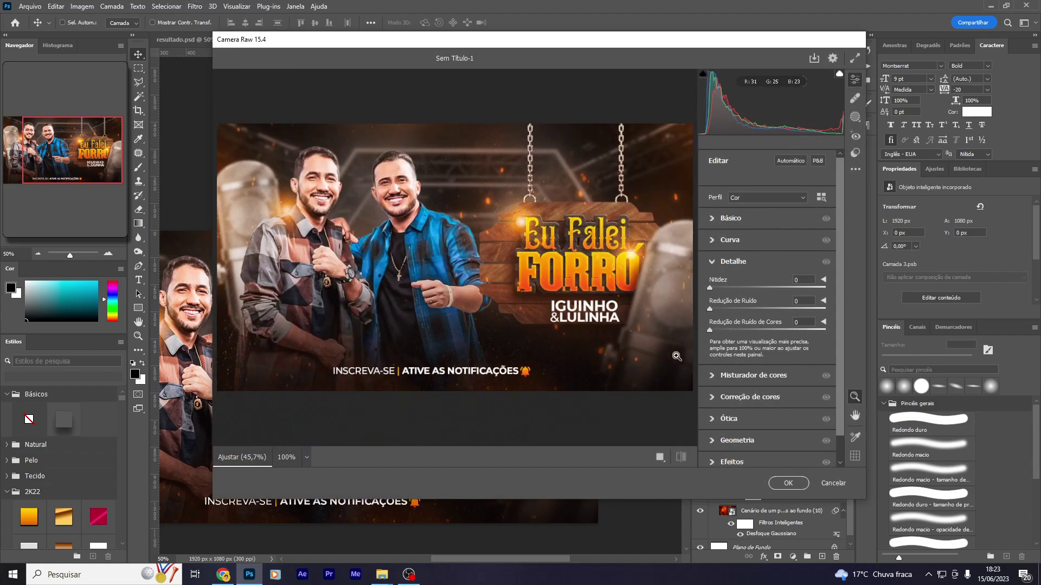
Apply Camera Raw with Sharpening 20, Clarity +23 and Exposure +0.20
left_click_drag(709, 288, 724, 288)
left_click(719, 219)
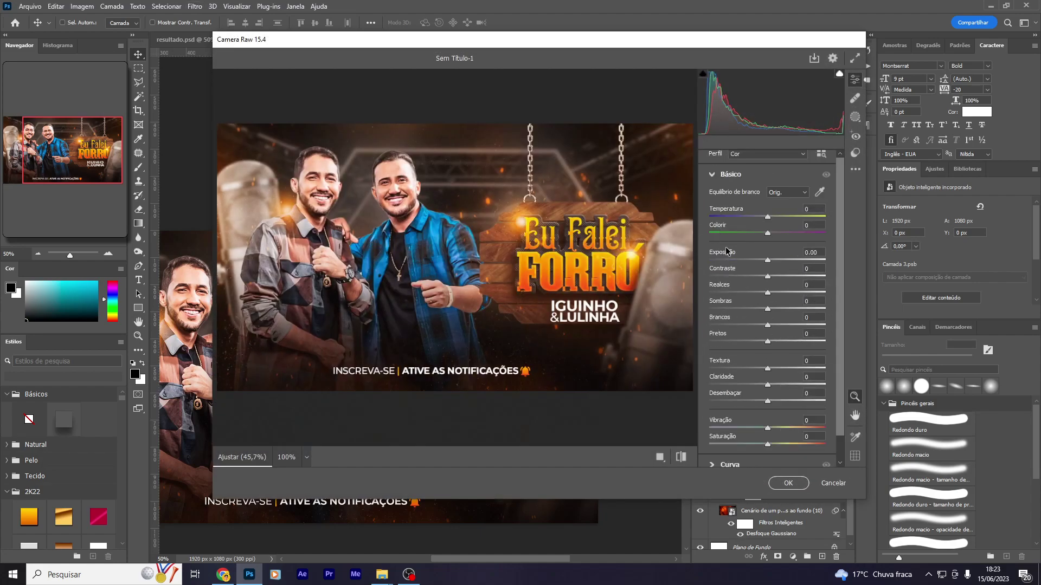
left_click_drag(767, 384, 779, 385)
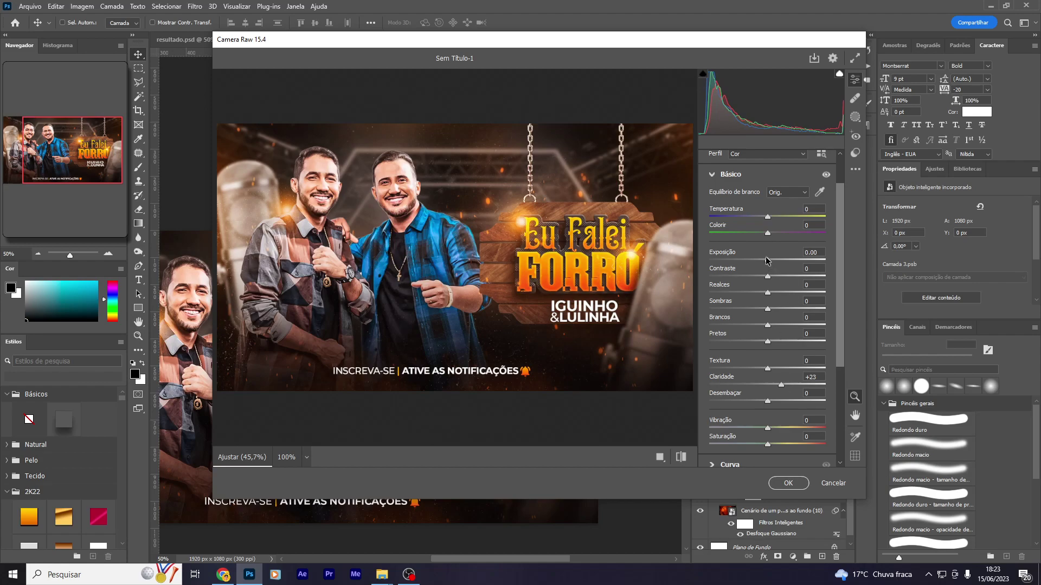
left_click_drag(766, 261, 773, 277)
left_click(785, 482)
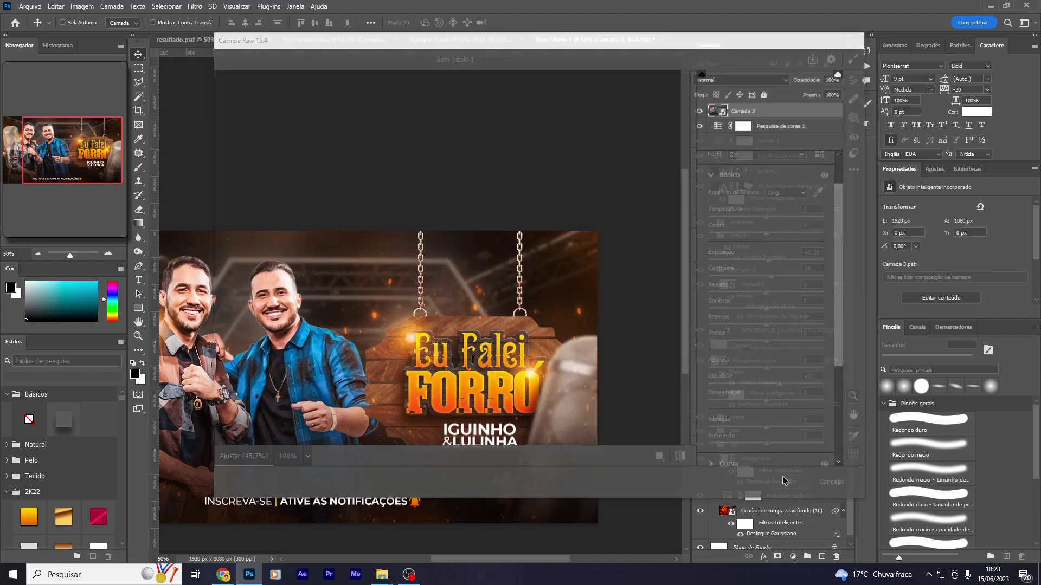
left_click_drag(325, 426, 372, 377)
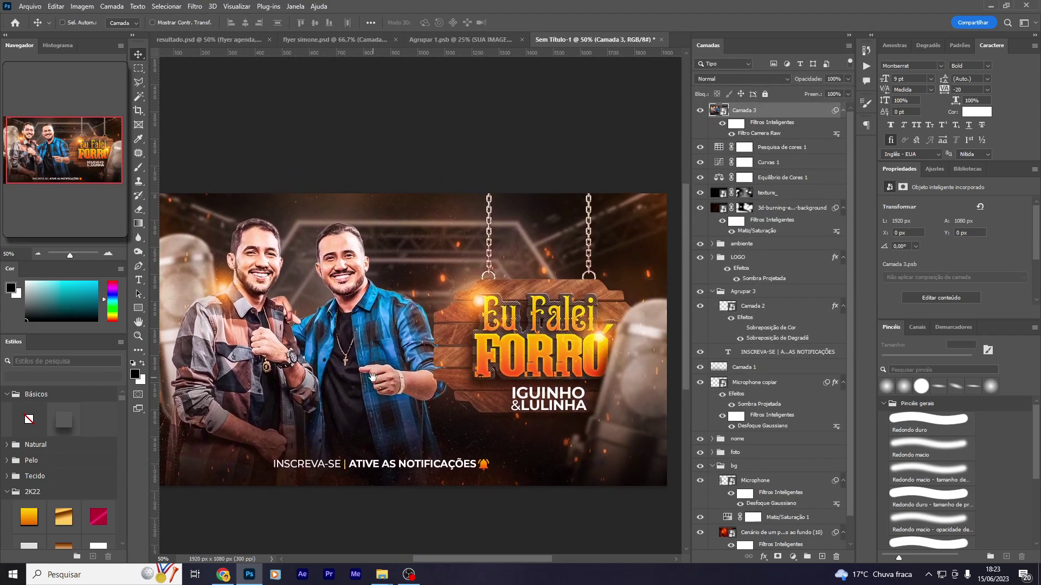